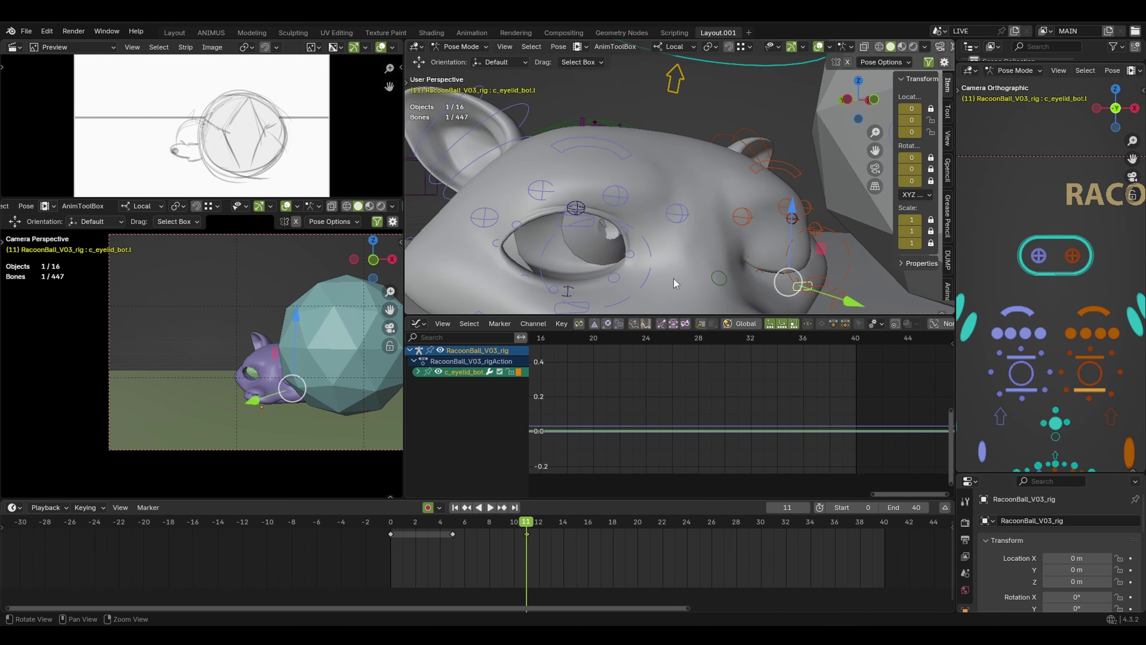
- Close the eyes at frame 11 by adjusting the upper and lower eyelid controls
left_click(553, 212)
left_click_drag(557, 151, 557, 203)
left_click_drag(557, 203, 664, 267, "alt")
scroll(249, 405, "up", 5)
left_click(571, 217)
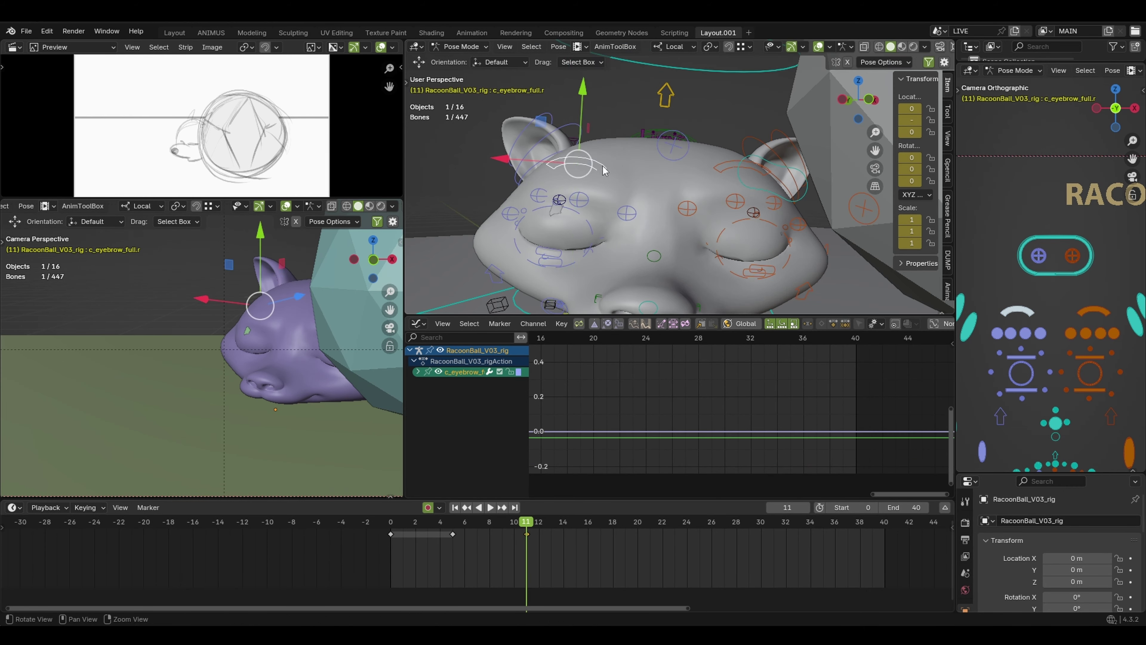
- Reposition the full eyebrow controls on both sides to press down over the closed eyes at frame 11
left_click_drag(603, 170, 632, 199, "alt")
left_click(757, 207)
left_click_drag(757, 207, 724, 234, "alt")
left_click_drag(724, 203, 721, 214)
left_click(589, 183)
left_click_drag(588, 183, 576, 192)
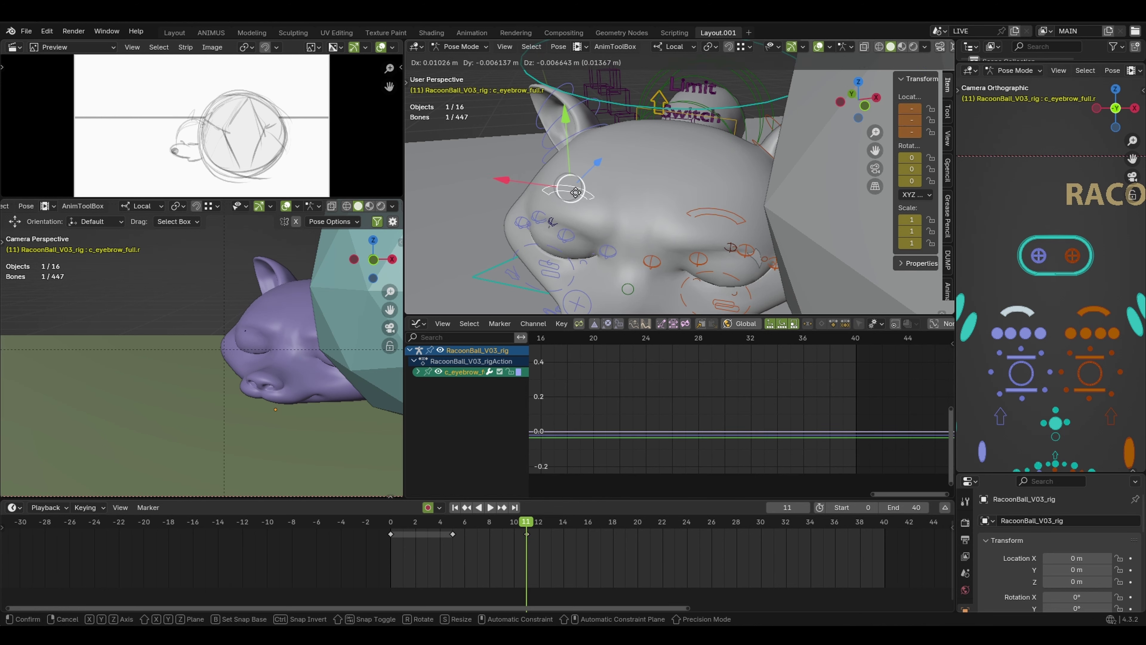
left_click_drag(648, 166, 649, 169)
left_click(727, 215)
left_click(725, 214)
left_click(603, 253)
key("w")
left_click_drag(602, 254, 670, 230)
- Select all the eye and eyebrow controls in the face picker and keyframe them at frame 11
left_click(989, 308)
left_click_drag(989, 304, 1116, 404)
key("i")
- Create in-between blink poses at frames 8 and 9 with the Pose Breakdowner, and play the result
left_click_drag(526, 523, 430, 553)
key("shift+e")
left_click(507, 531)
left_click(503, 524)
key("shift+e")
left_click(573, 551)
key("space")
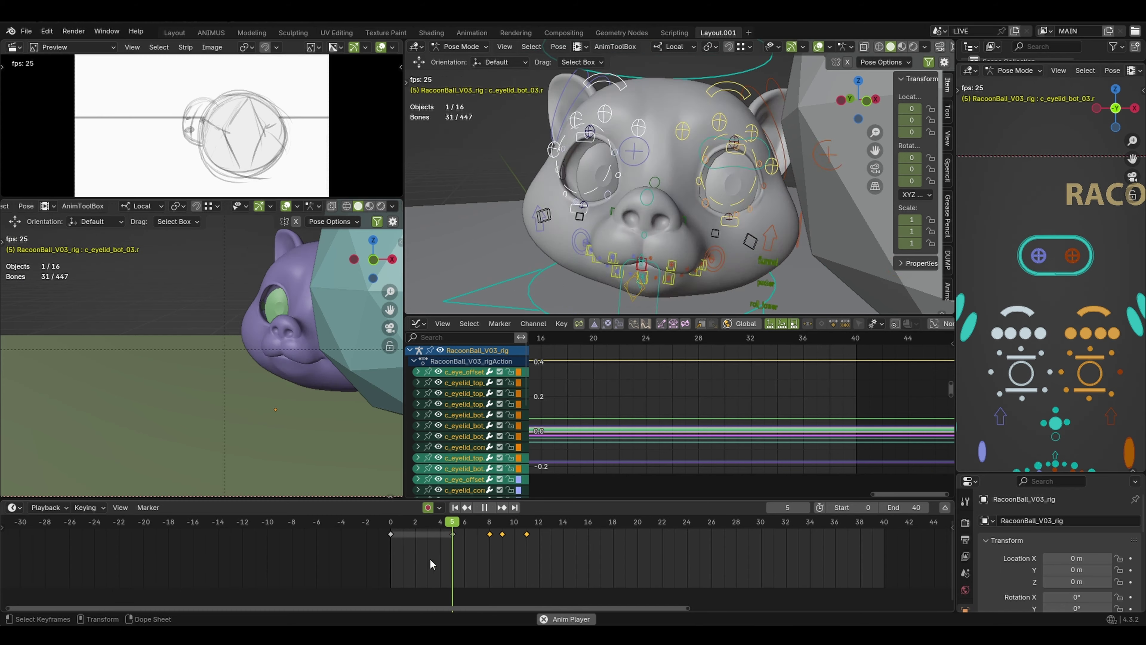
- Lower both upper eyelids and adjust the lower eyelid tweak controls at frame 0
left_click_drag(621, 254, 614, 262)
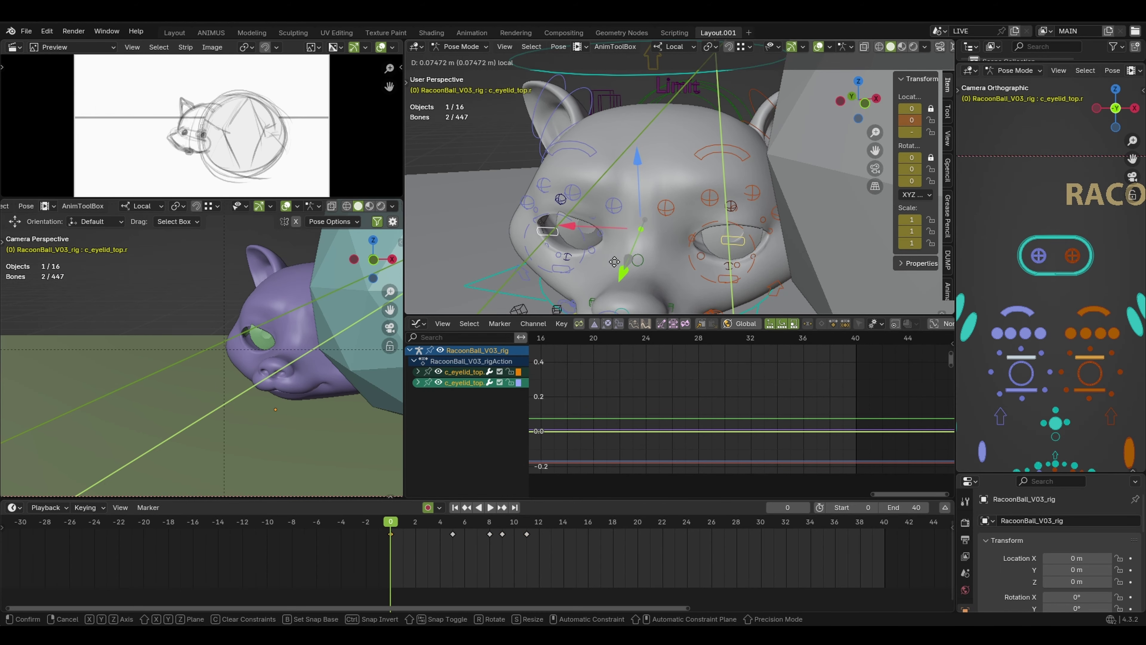
left_click(722, 254)
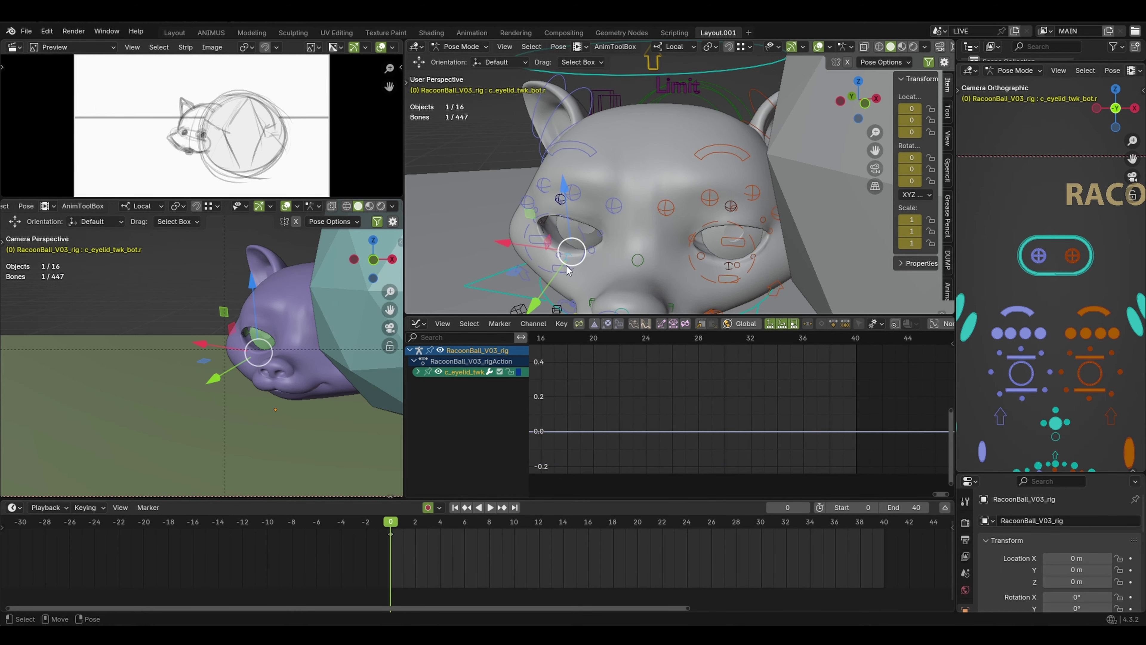
left_click(564, 266)
left_click_drag(727, 250, 727, 250)
left_click(594, 244)
- Rotate the right upper eyelid and adjust the upper eyelid detail controls of both eyes at frame 0
middle_click_drag(606, 231, 612, 217)
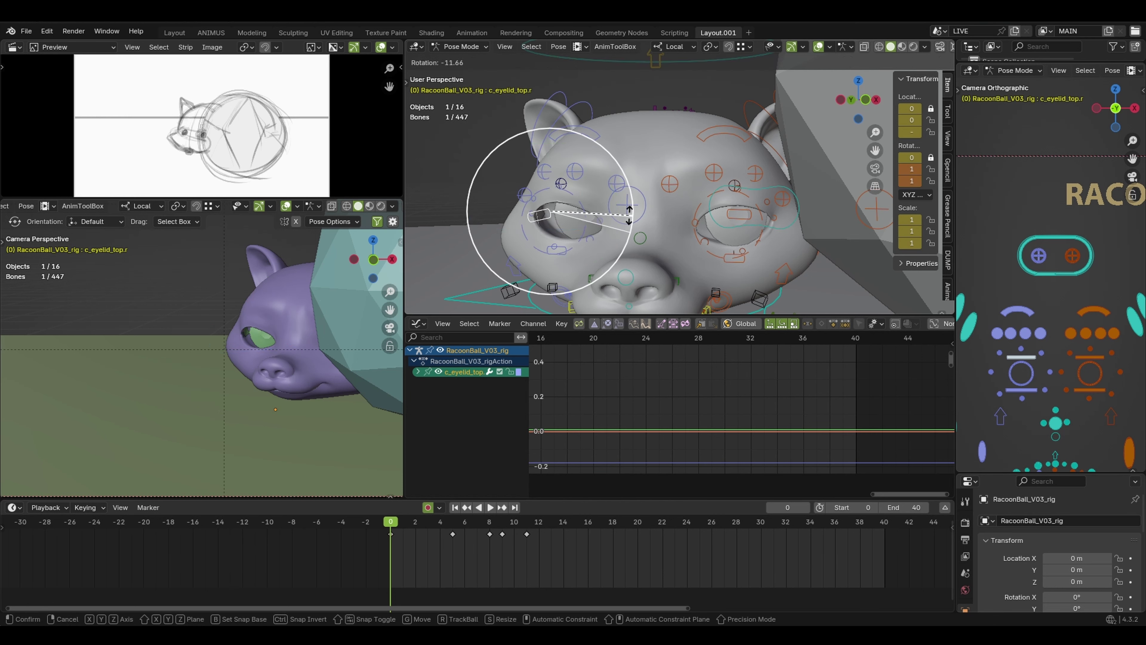
left_click(629, 215)
left_click(600, 221)
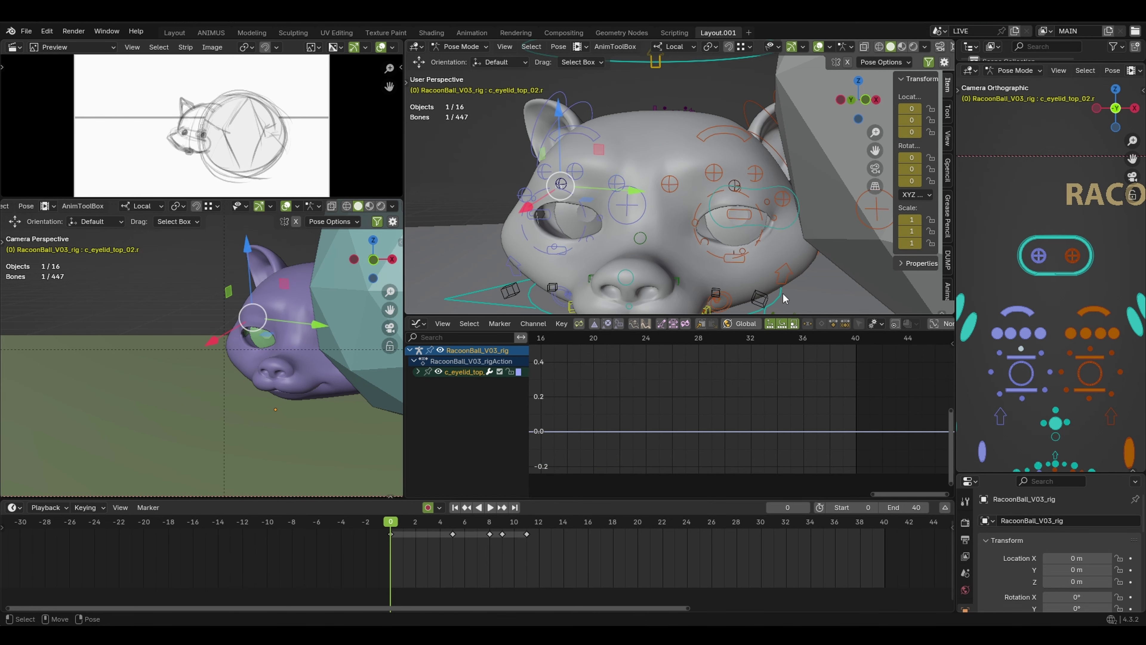
left_click_drag(567, 199, 566, 198)
middle_click_drag(566, 199, 558, 208)
left_click_drag(532, 215, 602, 217)
left_click(599, 224)
left_click(600, 220)
left_click(1090, 350)
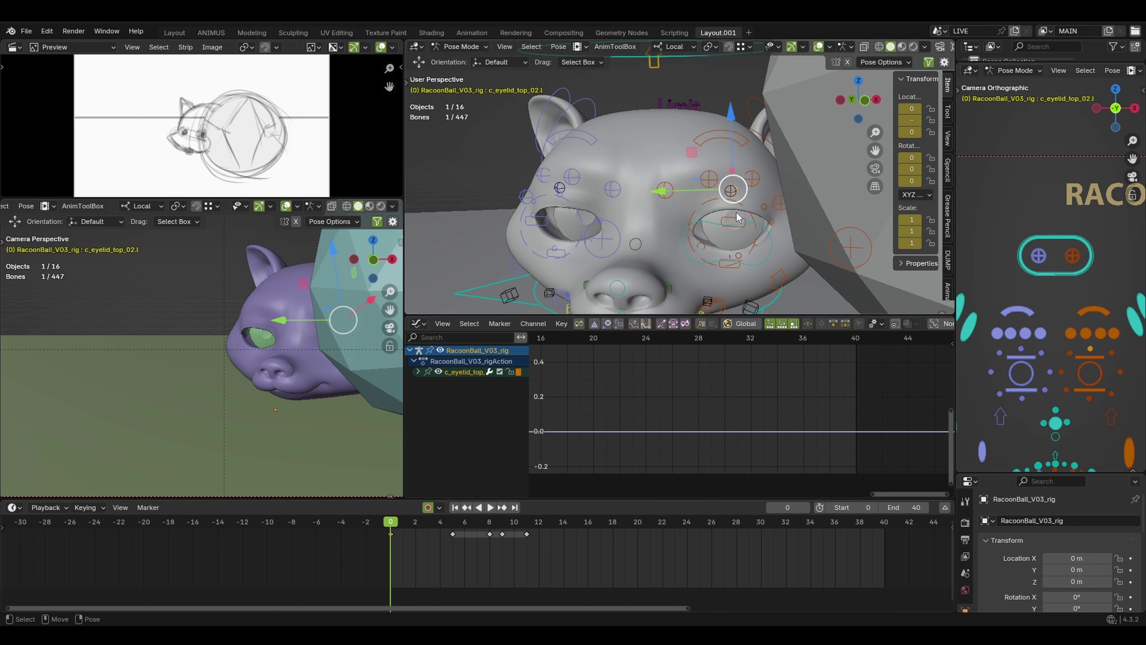
- Move both full eyebrow controls to match the half-closed eyes at frame 0
left_click(574, 99)
key("g")
left_click_drag(601, 142, 603, 142)
left_click(720, 134)
left_click_drag(721, 139, 719, 143)
middle_click_drag(720, 143, 723, 159)
left_click_drag(723, 156, 724, 152)
- Keyframe all the eye and eyebrow controls at frame 0 and add a breakdown pose at frame 3
left_click_drag(991, 299, 1082, 422)
key("i")
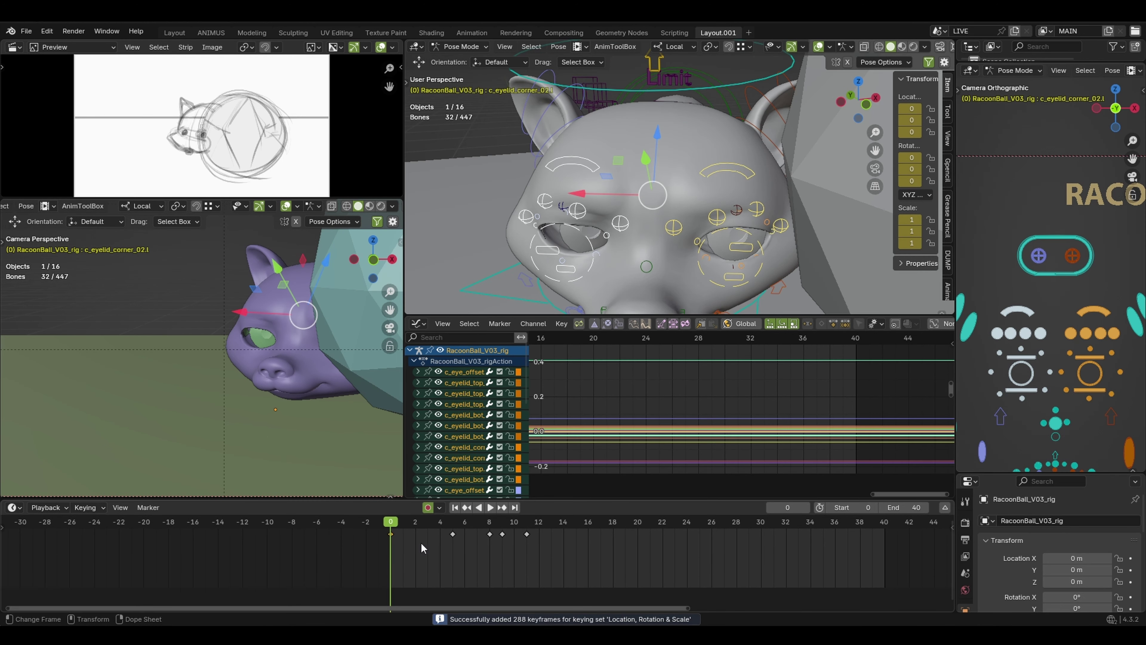
left_click_drag(394, 525, 453, 525)
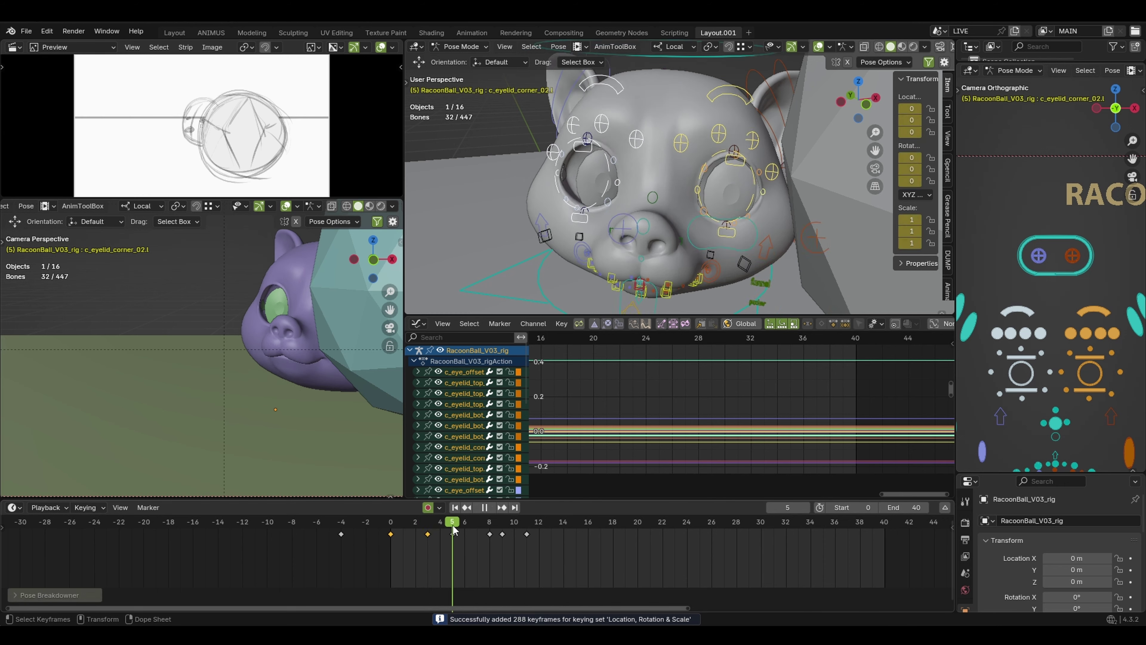
- Scale the left eye offset control and adjust the eyebrows and upper eyelids of the wide-open eyes at frame 5
left_click(625, 157)
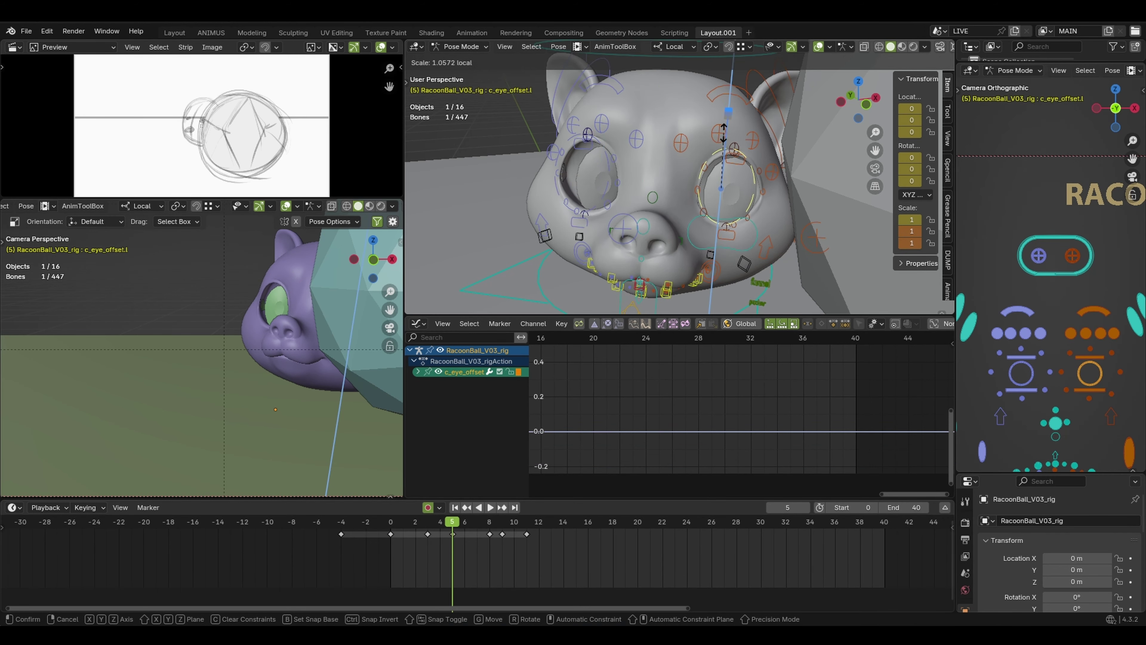
left_click(731, 96)
left_click_drag(731, 95, 734, 101)
left_click_drag(584, 143, 588, 144)
left_click_drag(736, 157, 732, 155)
- Select the controls of the BLINK selection set and keyframe them at frame 5
left_click_drag(988, 292, 1105, 406)
left_click_drag(1105, 406, 1124, 407)
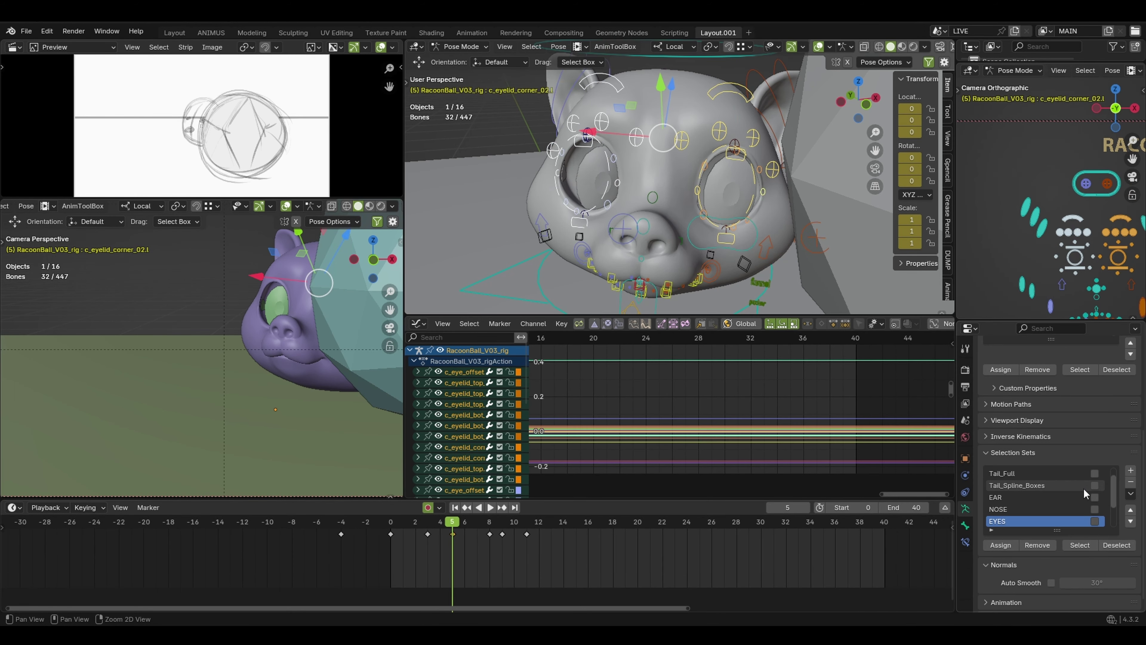
scroll(1084, 488, "down", 3)
left_click(1064, 521)
left_click(1083, 545)
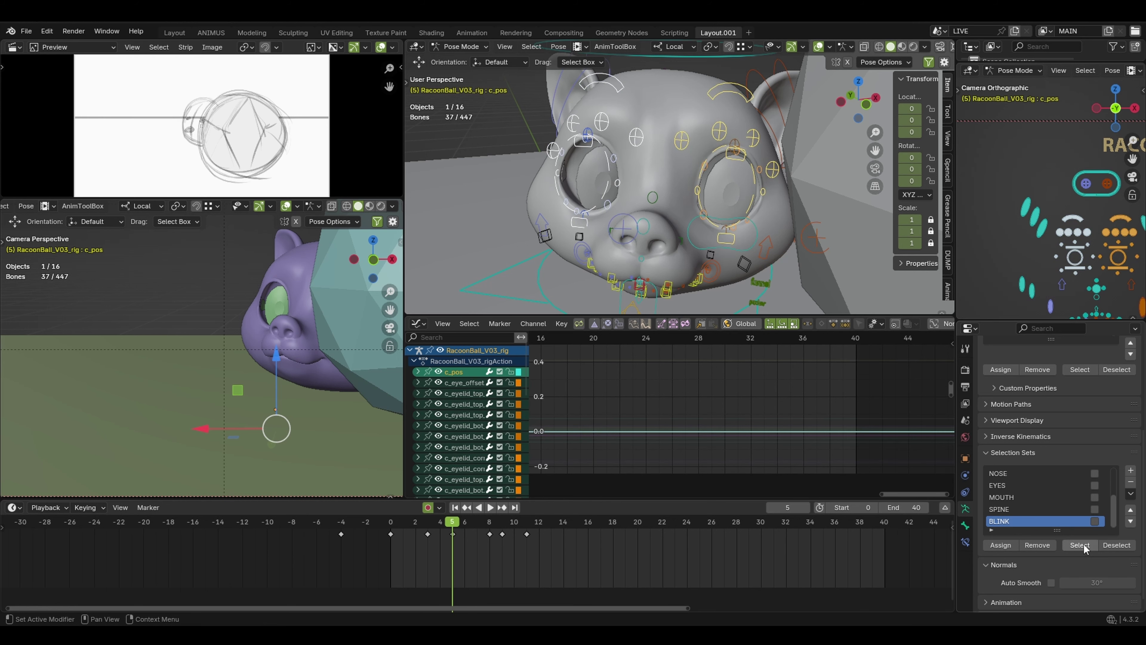
left_click_drag(1034, 267, 1022, 265)
scroll(1022, 266, "up", 3)
left_click_drag(1038, 320, 1040, 459)
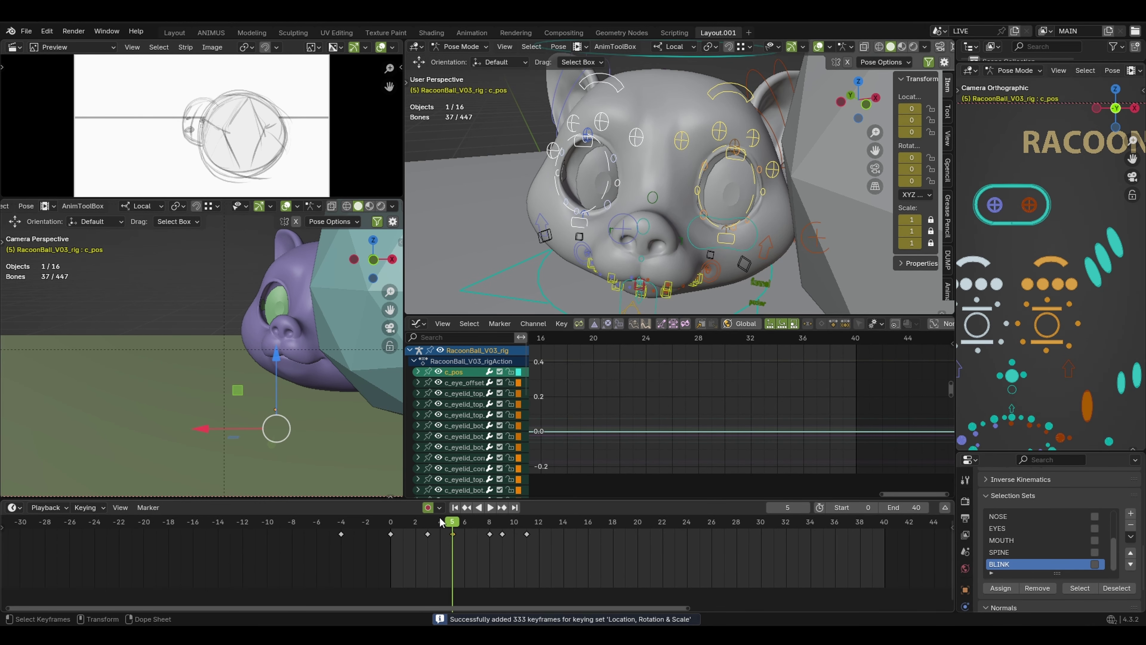
- Blend an in-between pose for the blink controls with the Pose Breakdowner
left_click_drag(433, 523, 492, 543)
key("shift+e")
left_click(371, 549)
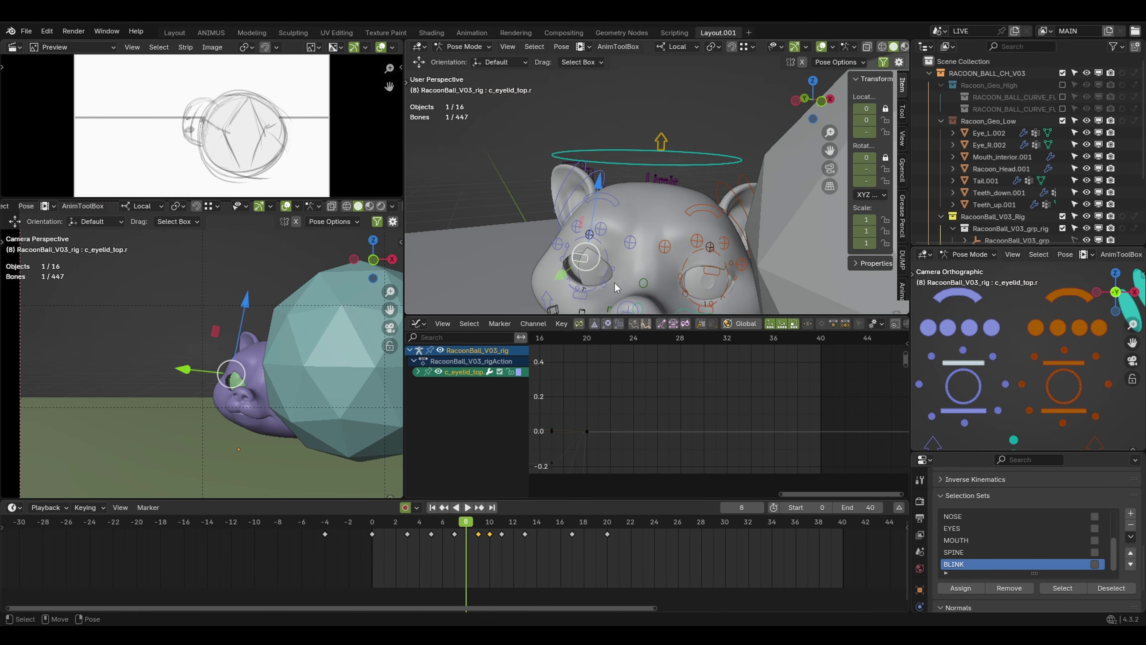
- Move the right upper eyelid control along its local X axis at frame 8
key("g")
key("x")
key("x")
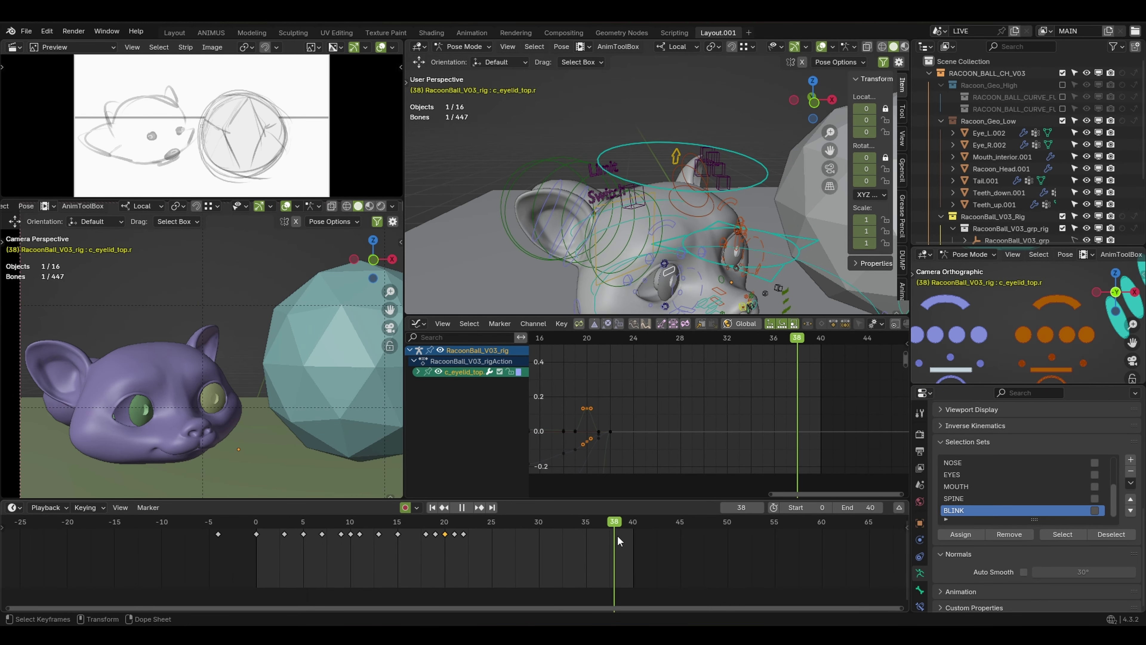
- Set the playback range to start at frame 33 and end at frame 88, and play it
left_click_drag(617, 535, 764, 530)
key("ctrl+Home")
scroll(759, 530, "down", 8)
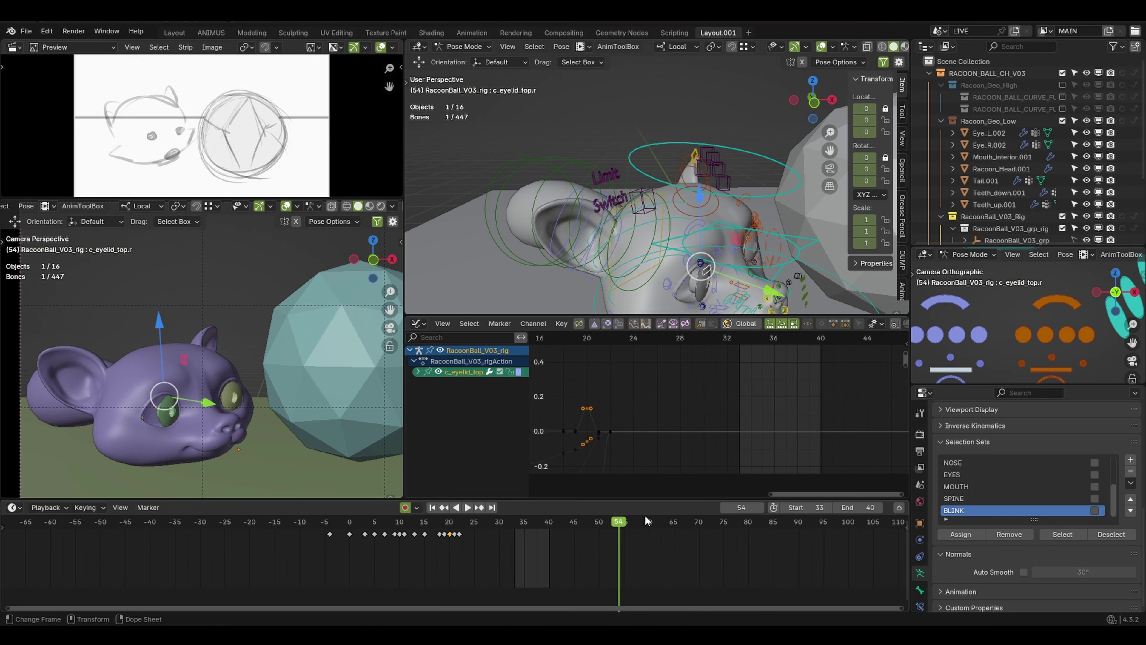
left_click_drag(645, 518, 790, 523)
key("ctrl+End")
key("space")
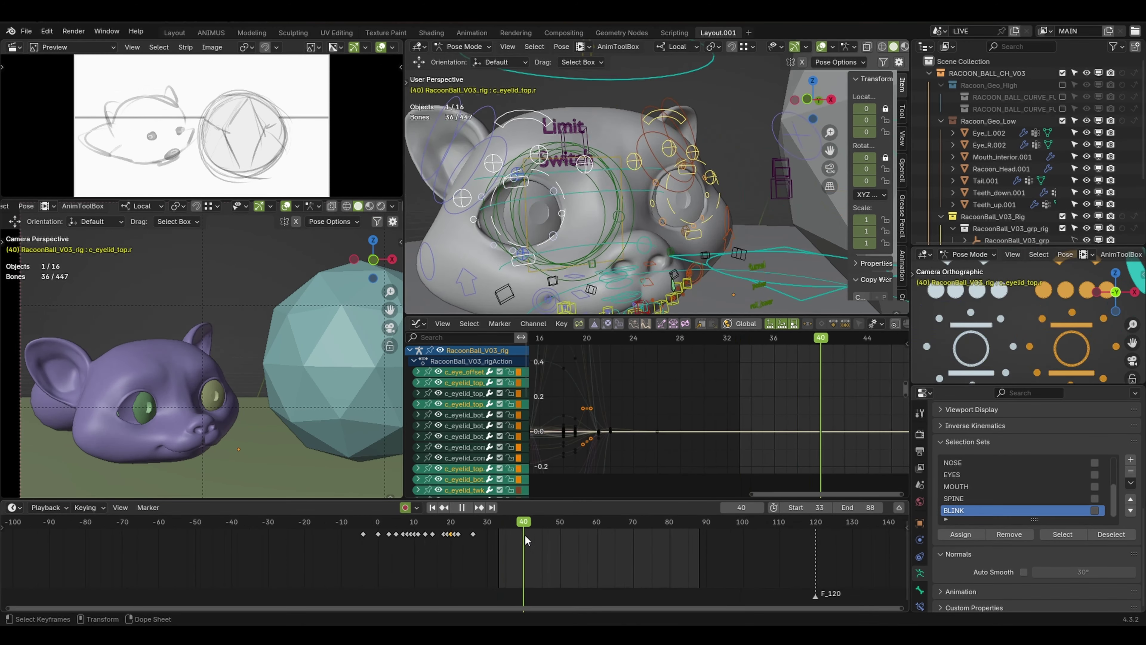
- Keyframe the blink controls at frame 41 and go to frame 59
key("i")
left_click_drag(545, 522, 580, 531)
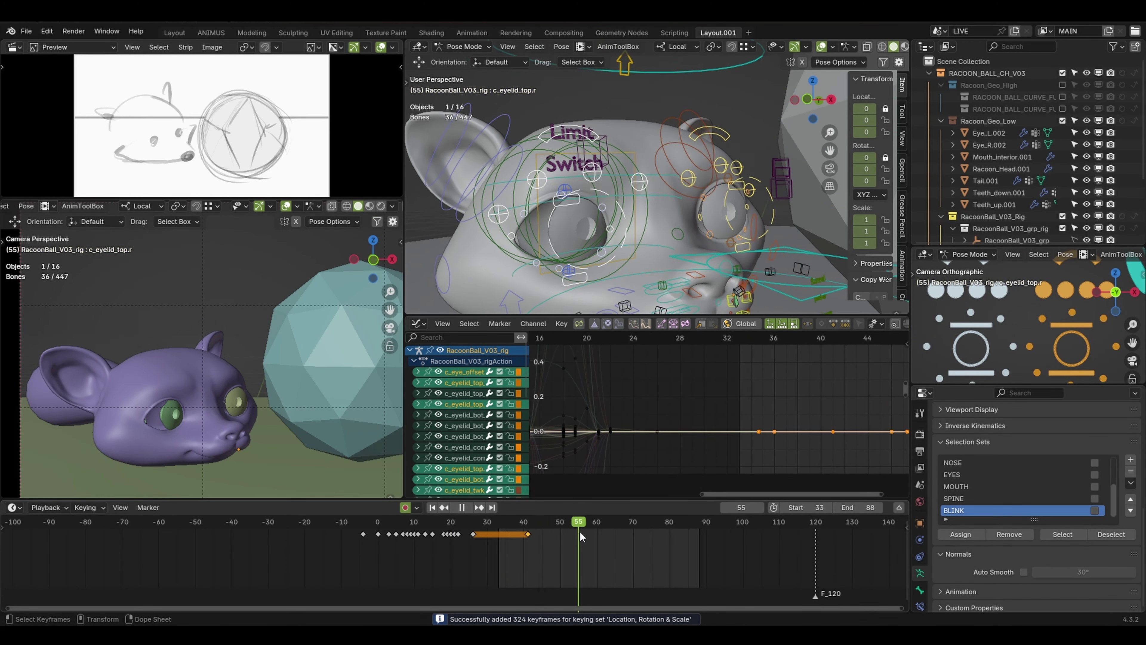
left_click_drag(590, 531, 594, 531)
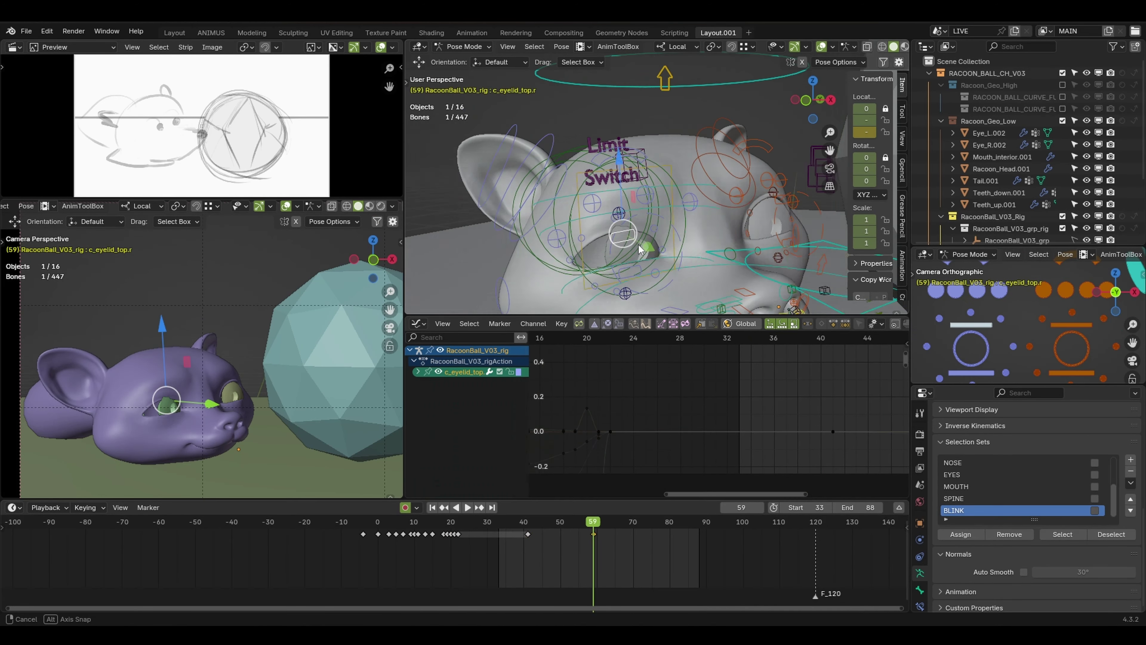
- Adjust the right upper eyelid and the inner left eyebrow for the half-closed look at frame 59
middle_click_drag(694, 257, 731, 258)
left_click_drag(732, 259, 743, 264)
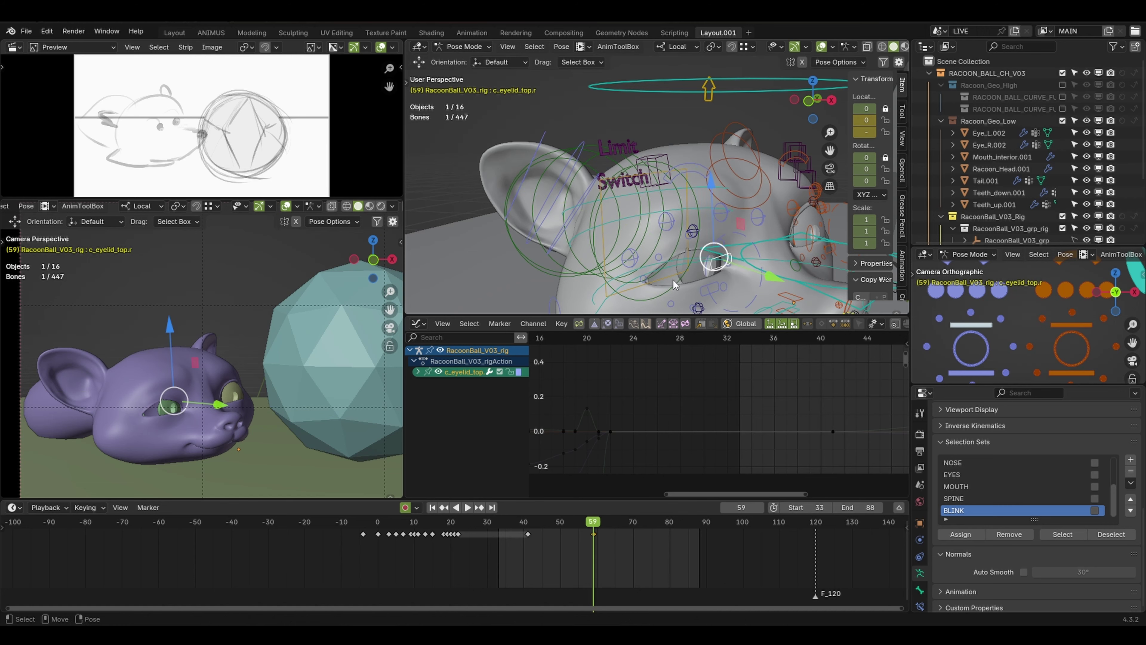
middle_click_drag(674, 284, 722, 244)
left_click(761, 217)
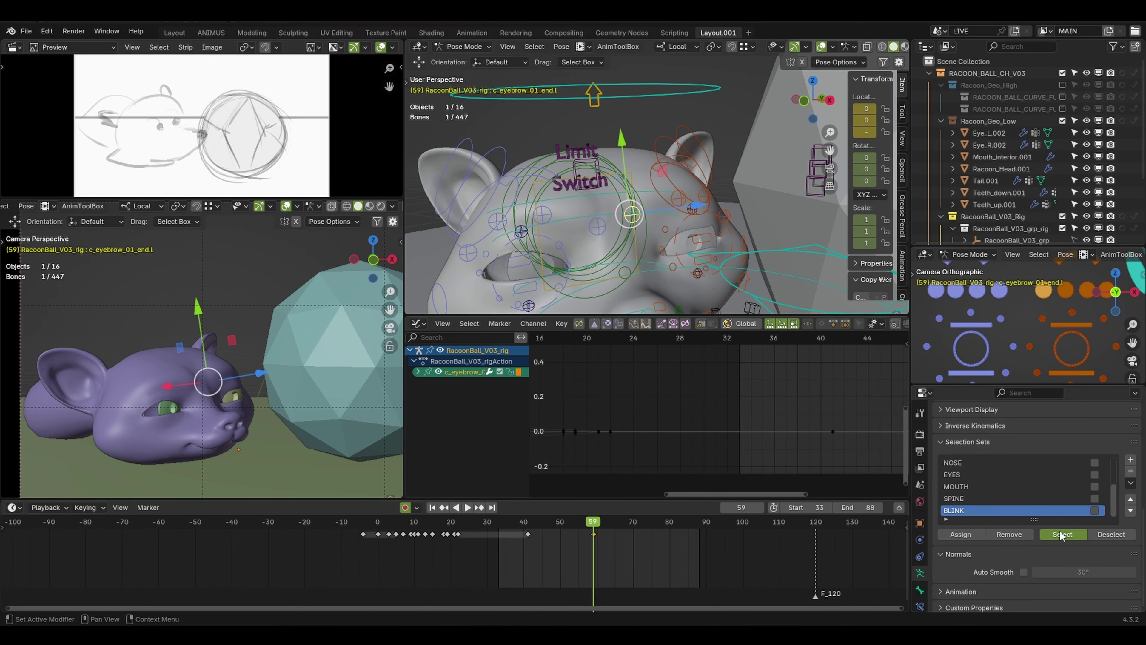
- Select the BLINK selection set and keyframe its controls at frames 59 and 81
left_click(1062, 534)
key("i")
mouse_move(686, 524)
left_mouse_down()
mouse_move(673, 547)
mouse_move(695, 533)
left_mouse_up()
key("i")
key("i")
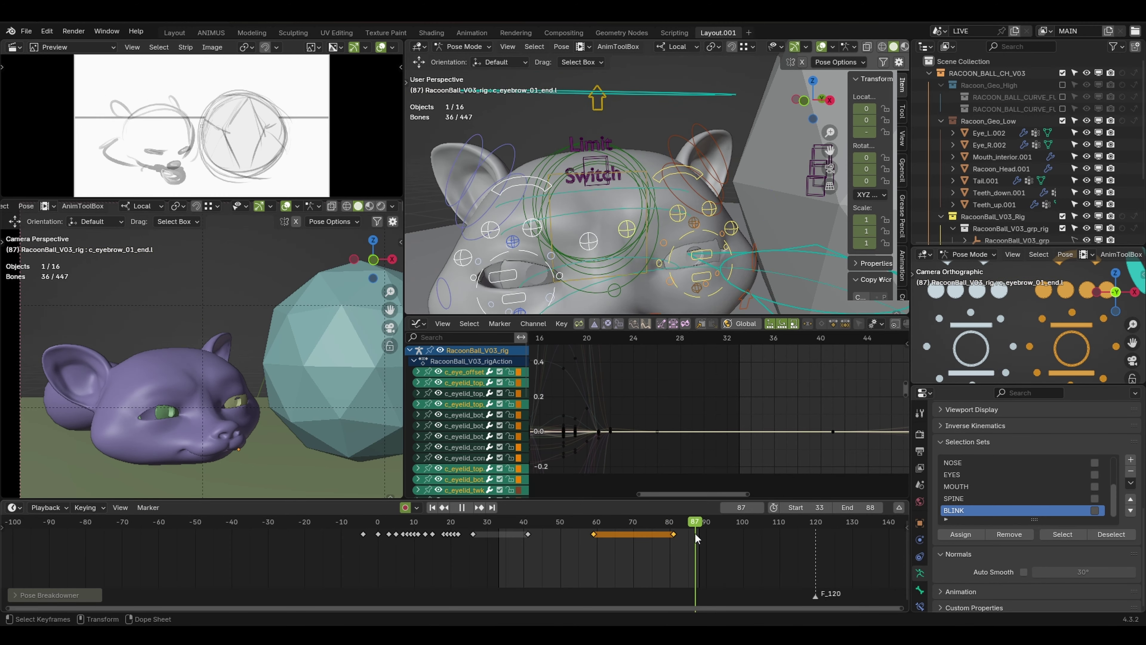
- Close the eyes with the blink controls at frame 85, keyframe them and play the blink
key("g")
left_click(690, 541)
key("space")
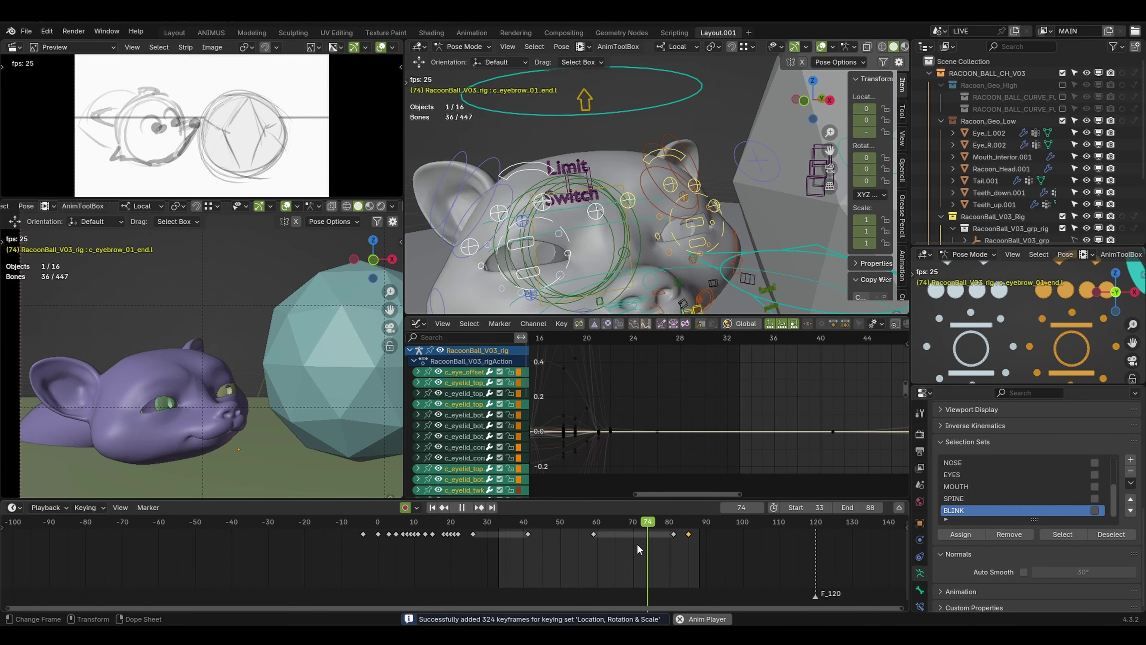
scroll(429, 573, "up", 1)
key("space")
- Rotate the skull control with Trackball rotation at frames 58 and 63
left_click(767, 273)
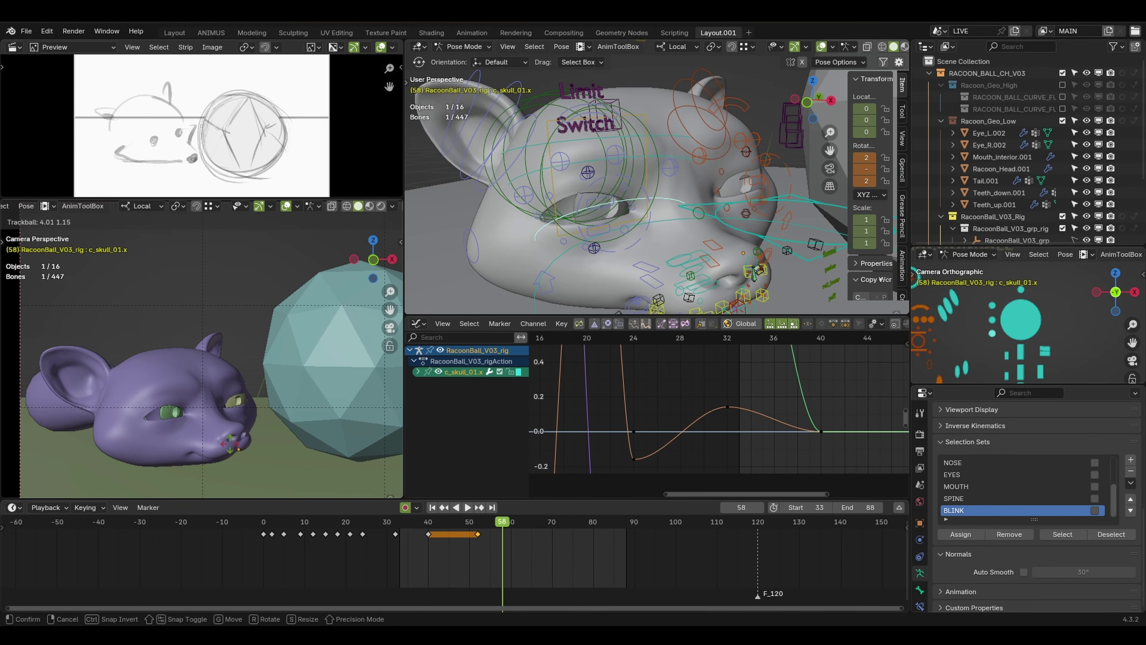
key("Return")
left_click(523, 524)
key("r")
key("r")
key("Return")
- Rotate the skull control with Trackball rotation at frame 69
key("space")
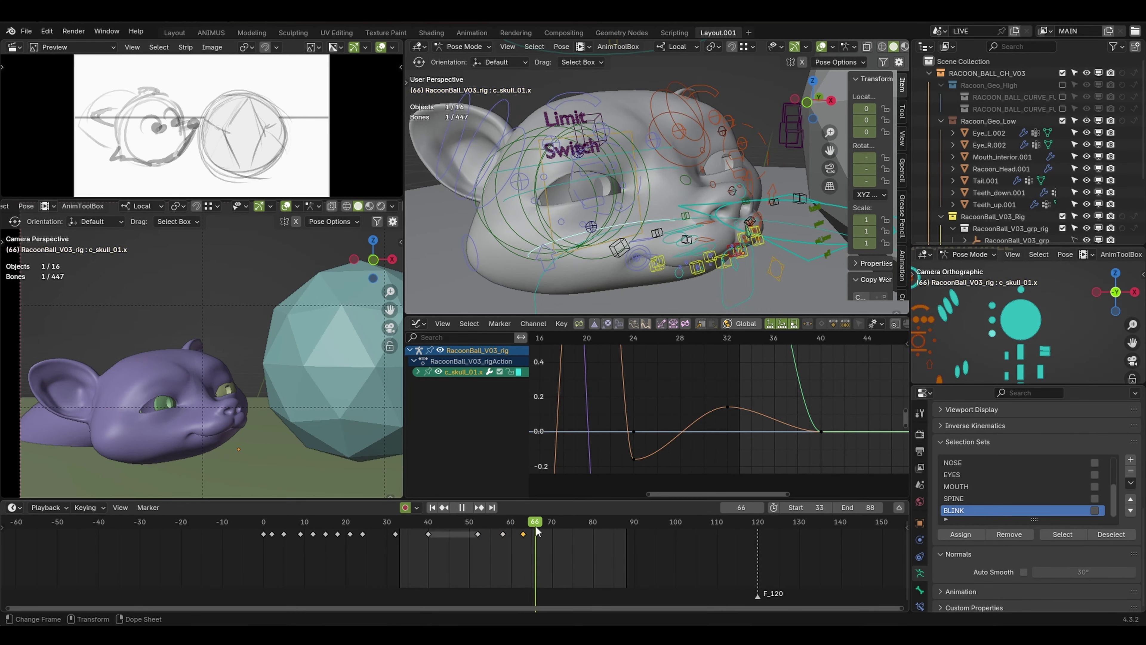
key("space")
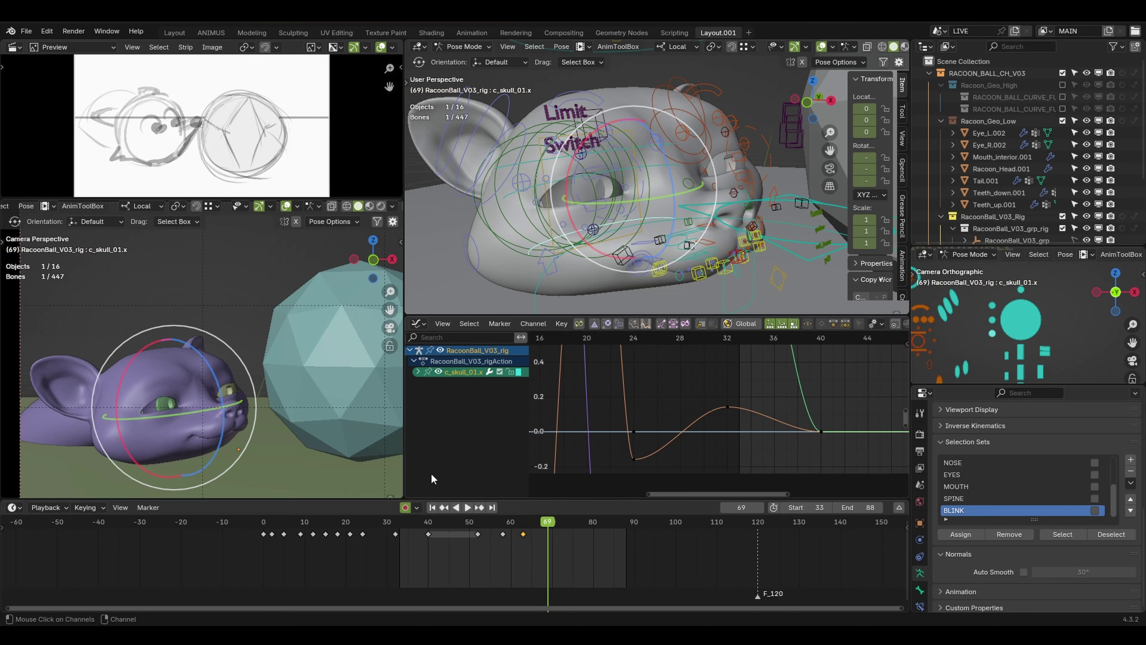
key("r")
key("r")
key("Return")
- Review the head motion and rotate the skull control at frame 80
left_click(514, 527)
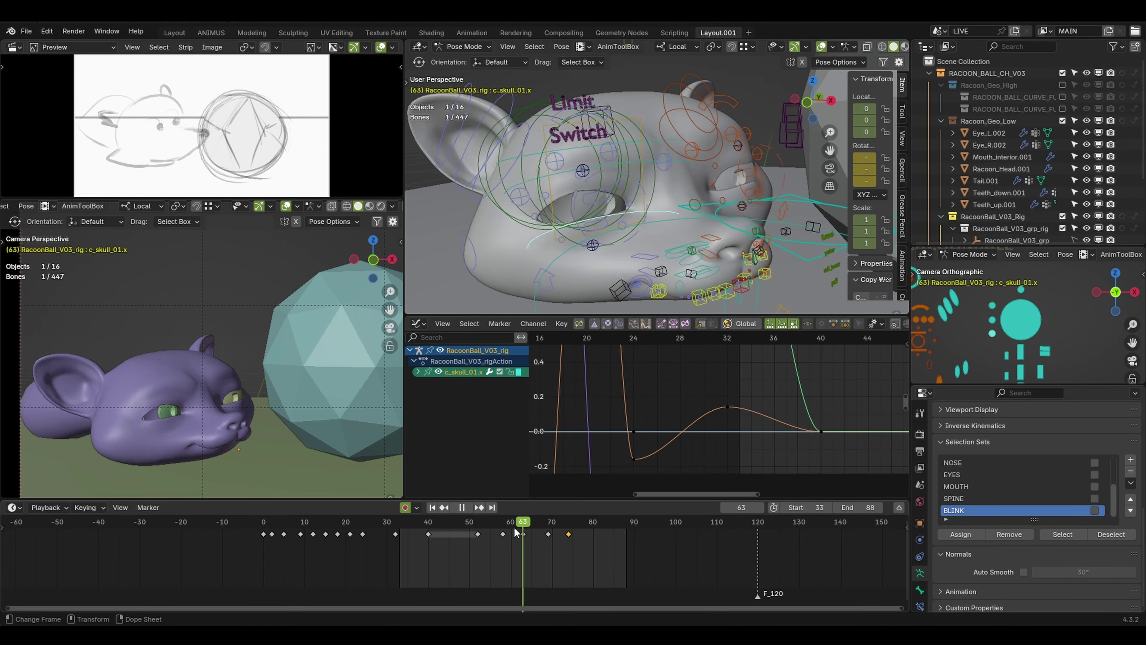
key("space")
left_click(569, 527)
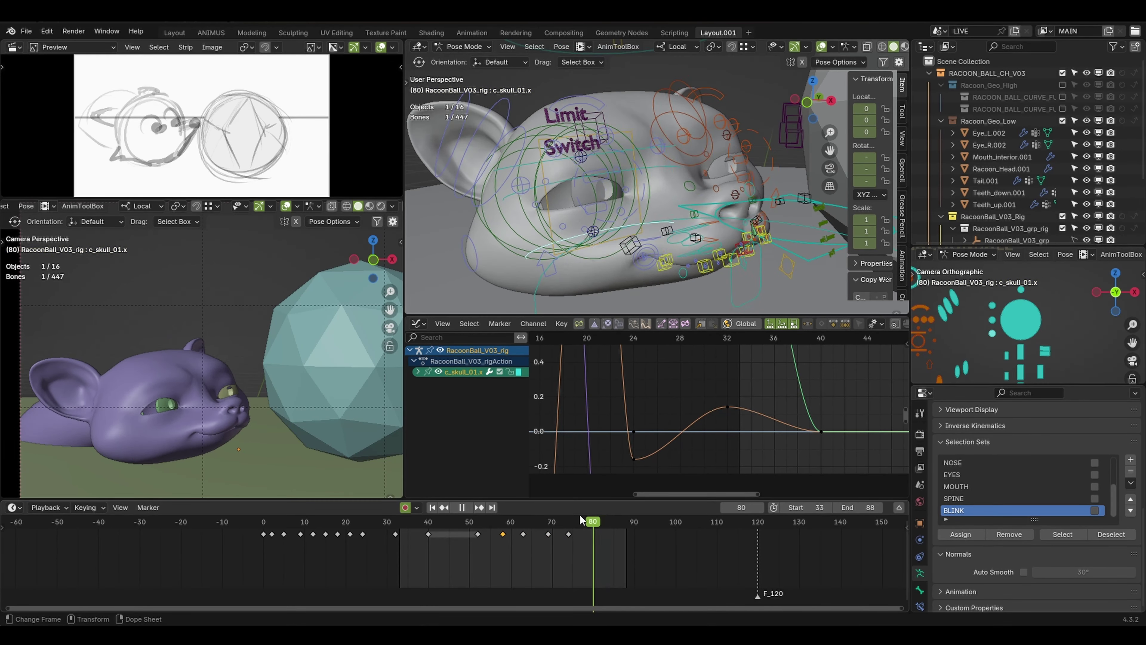
key("r")
key("Return")
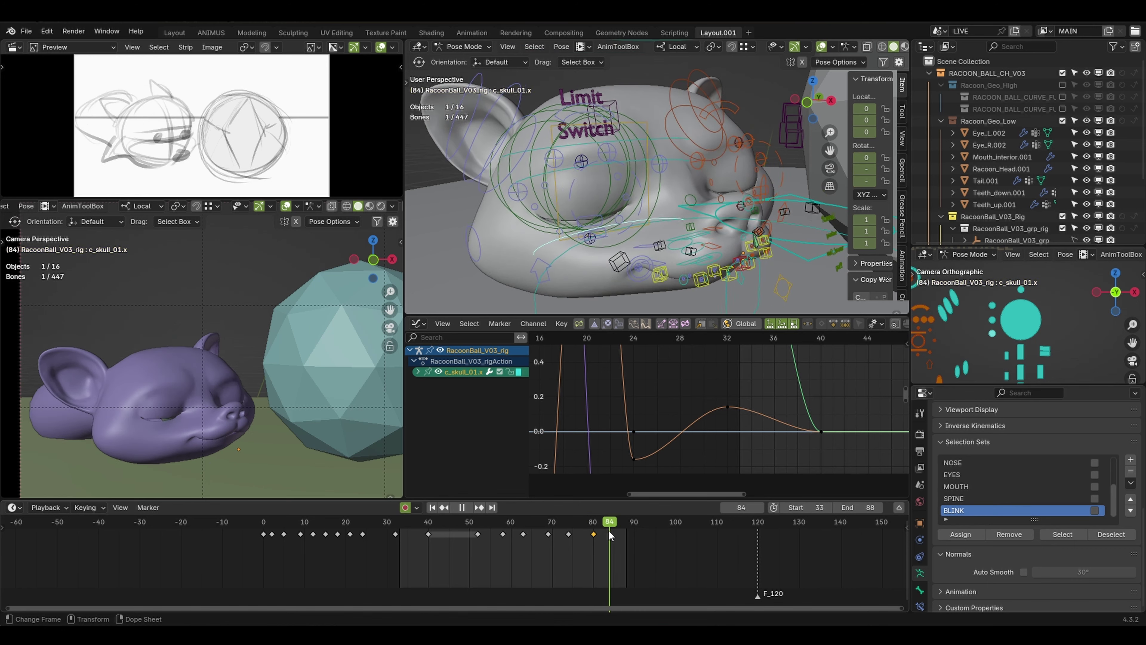
- Rotate the skull control with Trackball rotation at frame 85 and play back the head motion
key("r")
key("r")
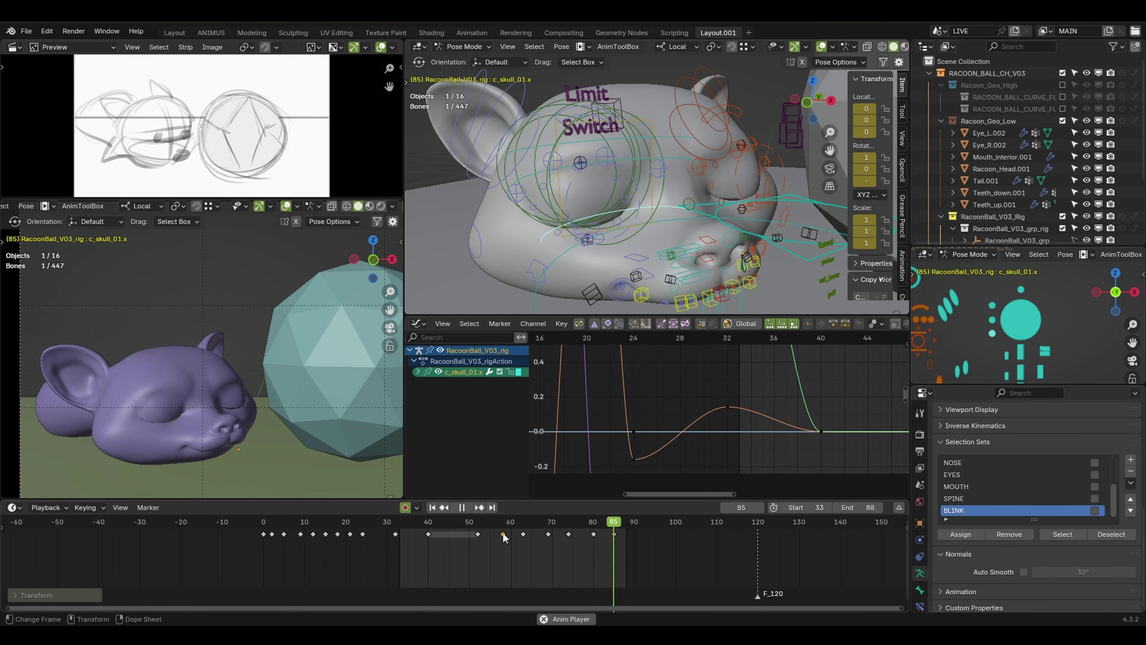
left_click(522, 529)
key("space")
left_click(524, 529)
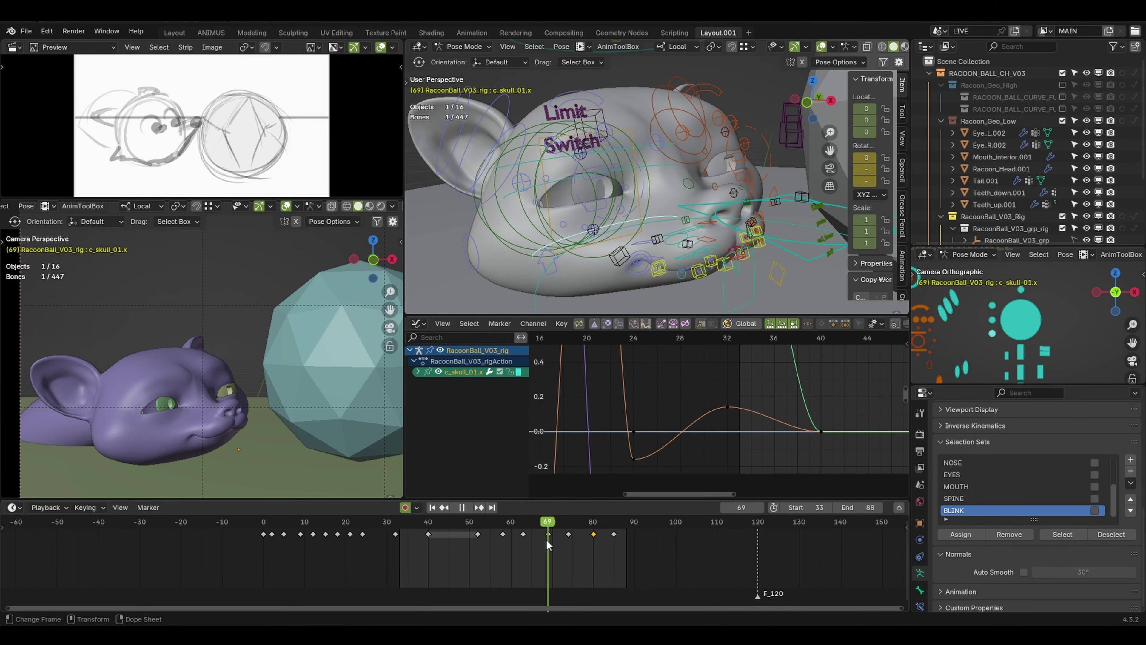
- Keyframe the skull control's current pose at frame 69 and go to frame 74
key("i")
key("space")
left_click(570, 533)
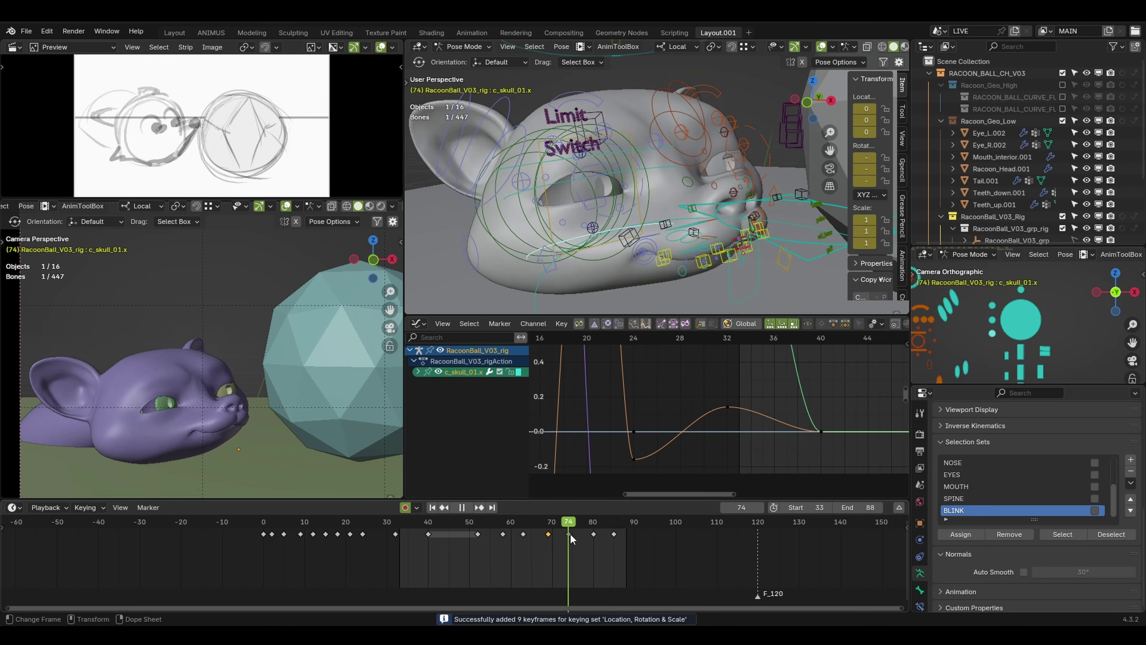
- Select the nose control c_nose_02.x and keyframe it at frames 52 and 58
left_click(632, 244)
key("space")
left_click(466, 531)
left_click_drag(466, 532, 502, 526)
key("i")
key("i")
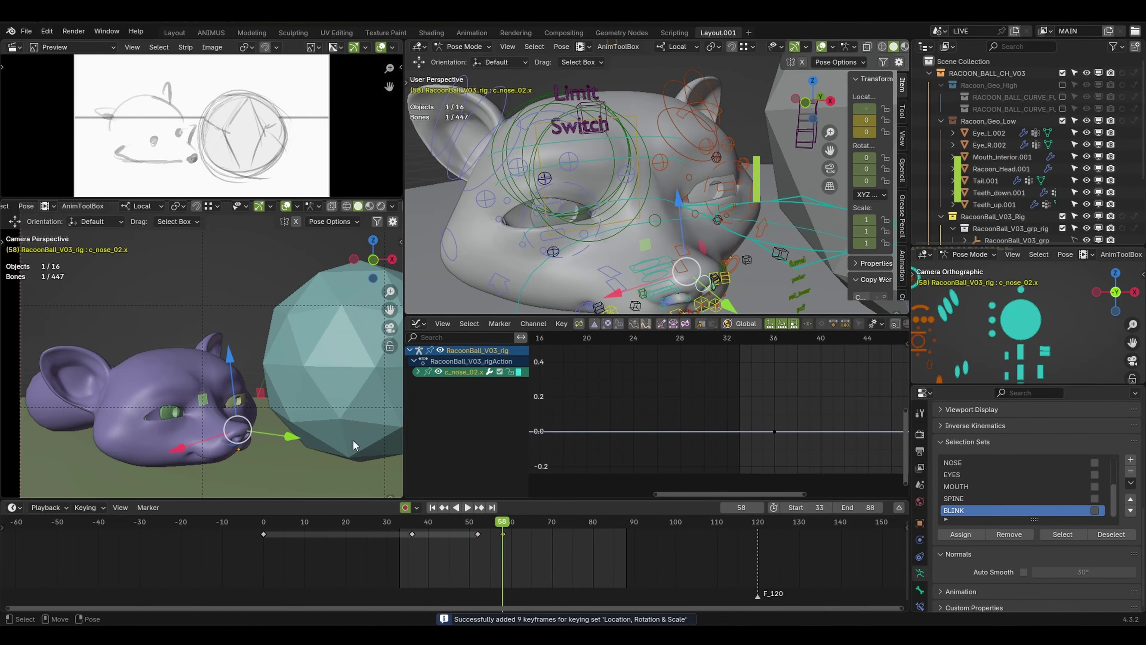
key("space")
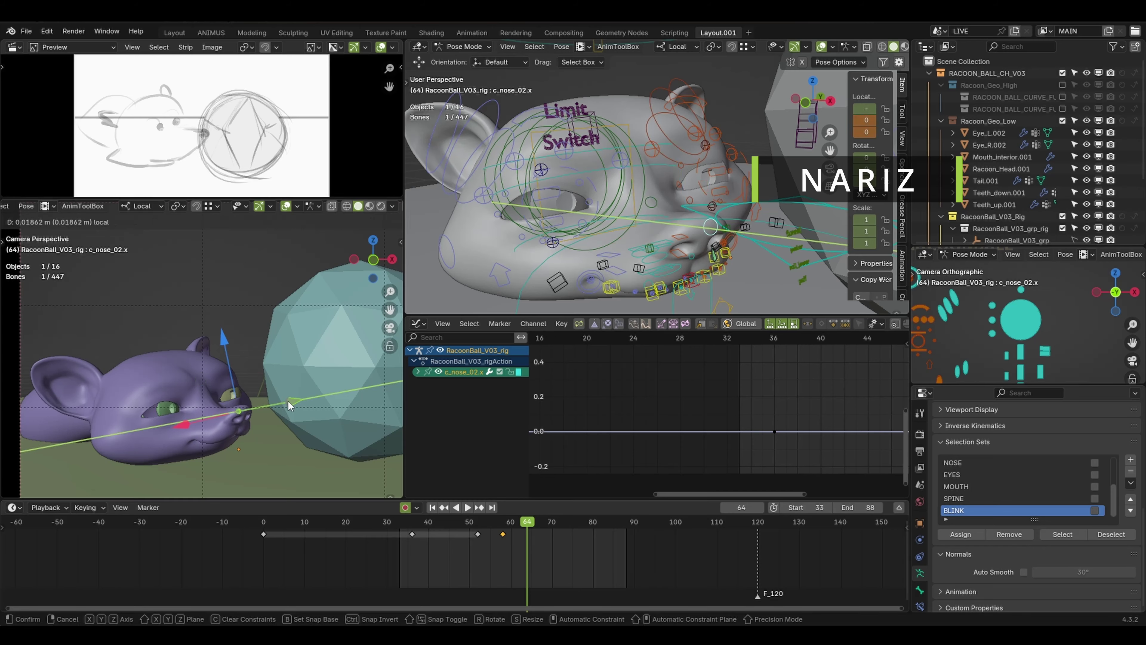
- Move the nose control at frame 64, keyframe it at frames 64, 71, 80 and 86, and play back the motion
left_click(289, 405)
key("i")
key("space")
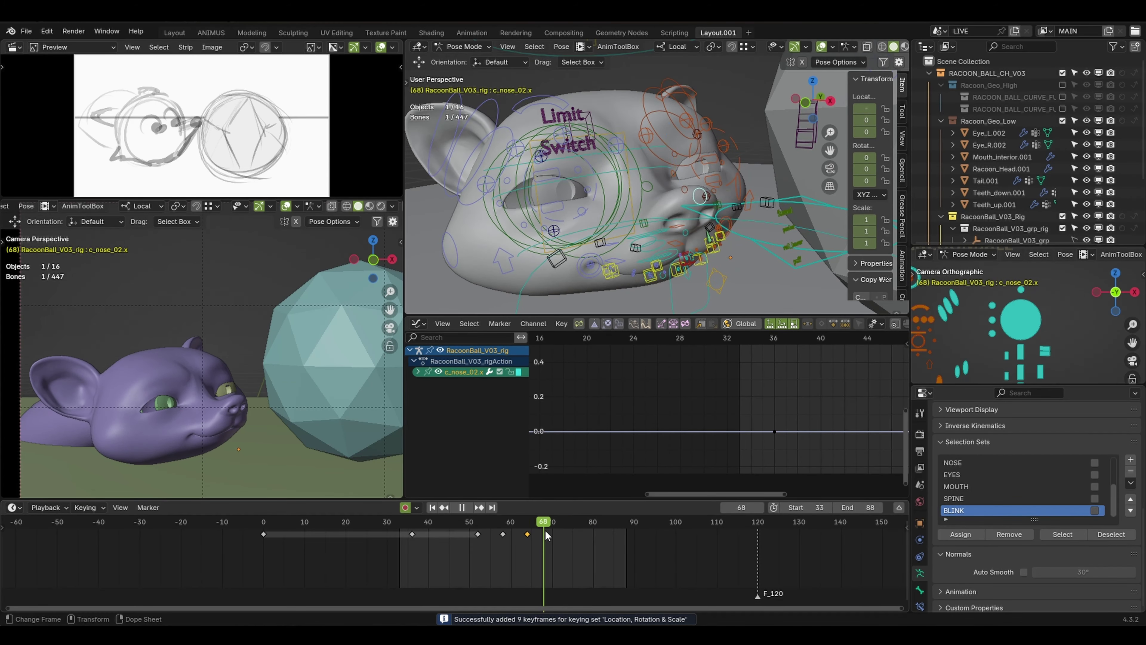
key("i")
left_click_drag(563, 532, 614, 532)
key("i")
key("i")
key("space")
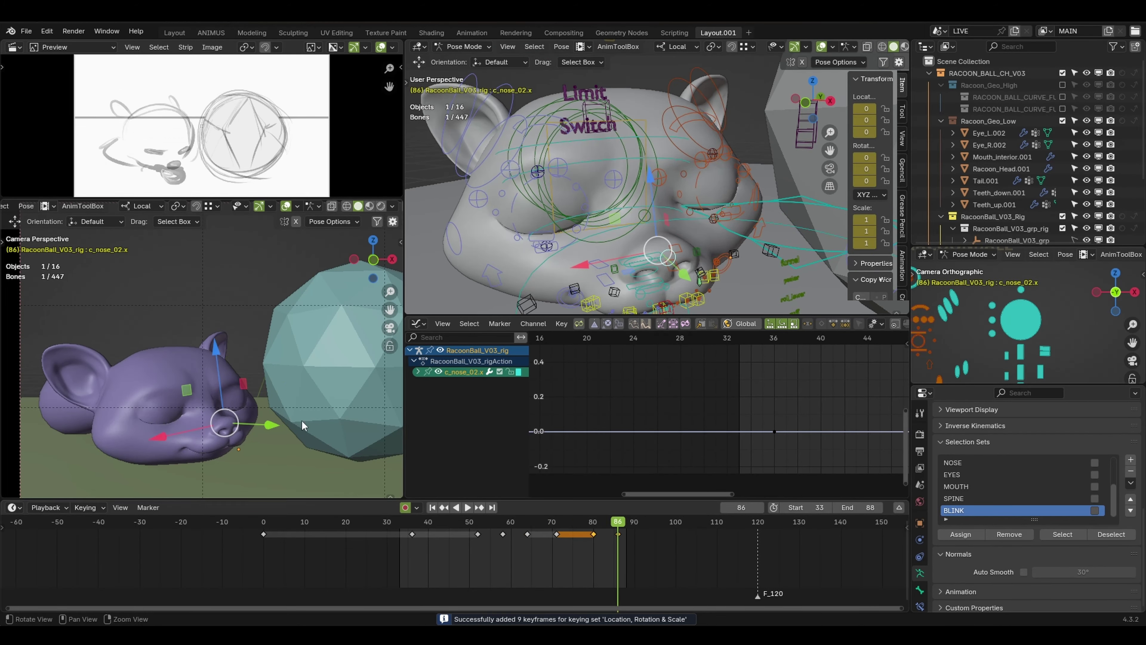
- Keyframe the nose control c_nose_02.x at the in-between frames 55 and 61 and review the playback
left_click_drag(477, 542, 490, 537)
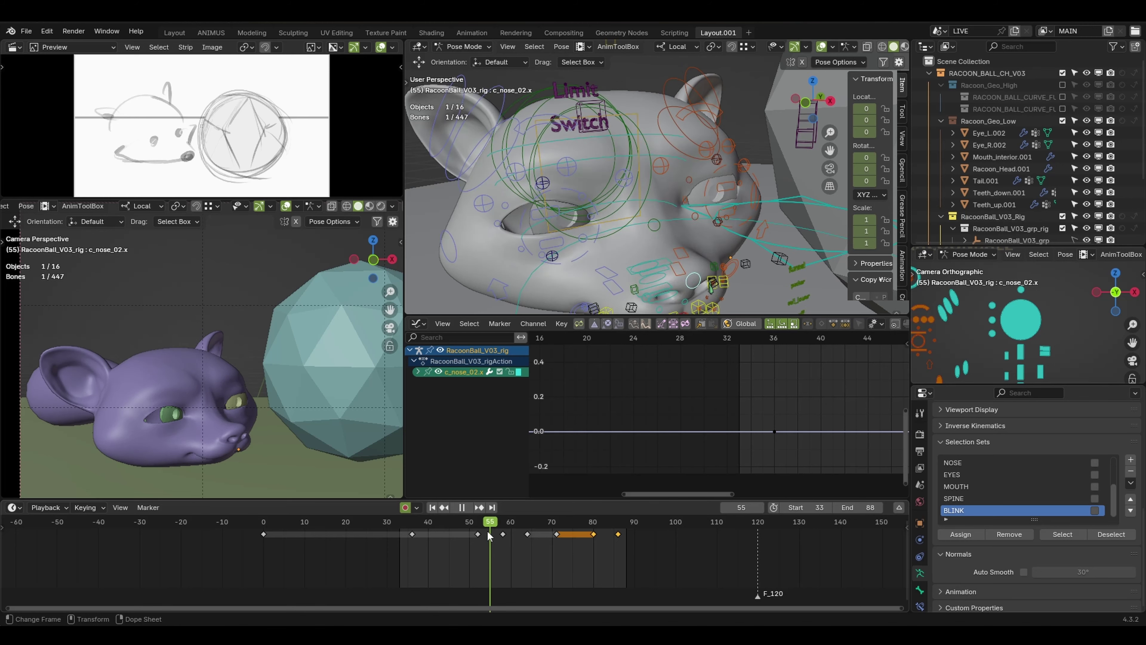
key("i")
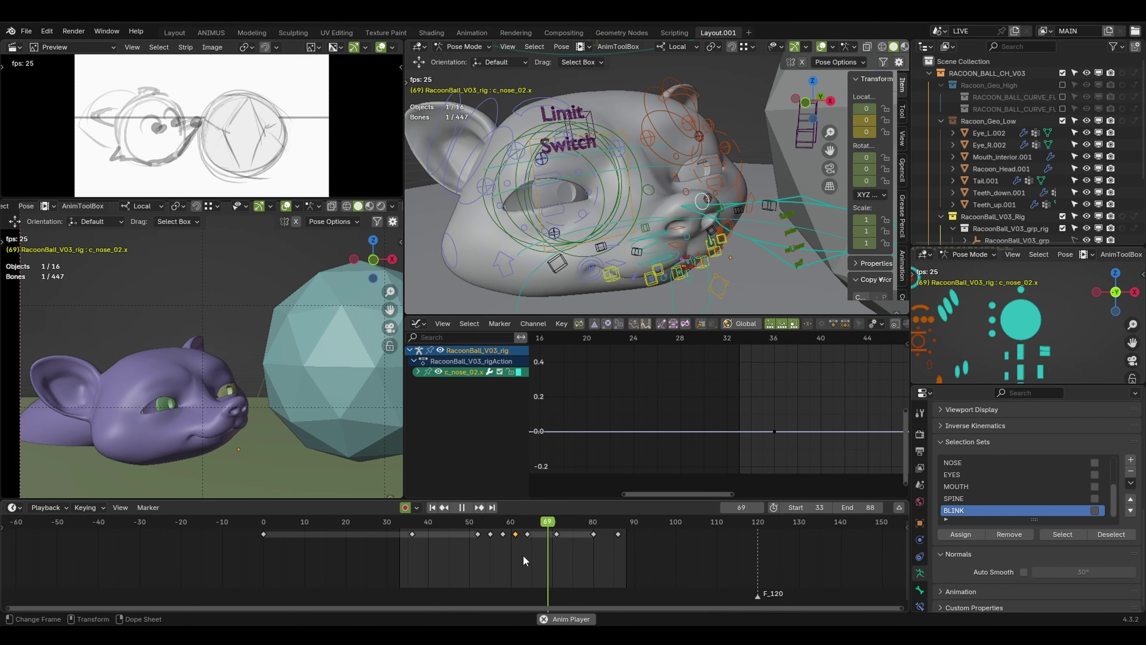
key("ctrl+shift+s")
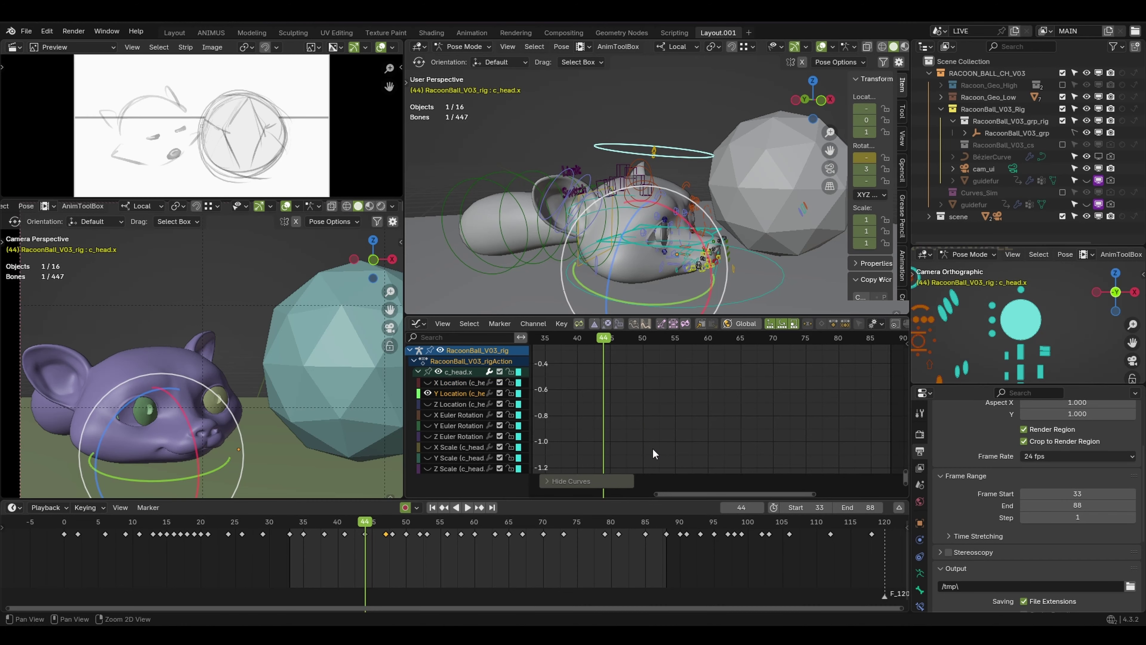
- Frame the Y Location curve of the head control c_head.x and widen its peak near frame 50
key("Home")
key("space")
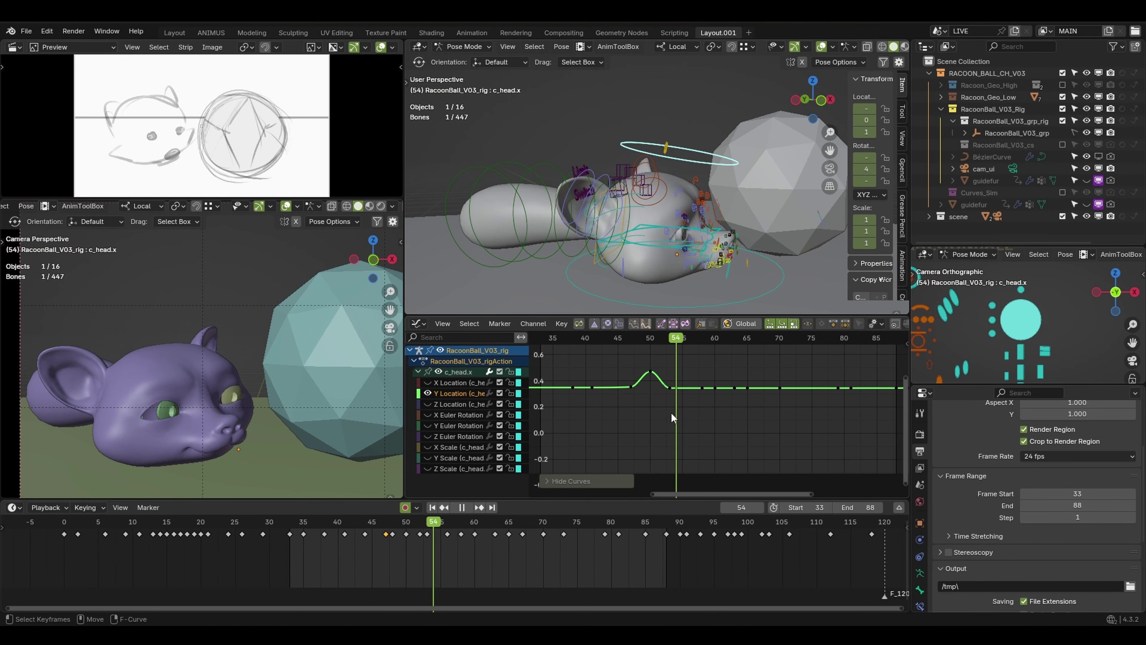
left_click_drag(656, 371, 670, 361)
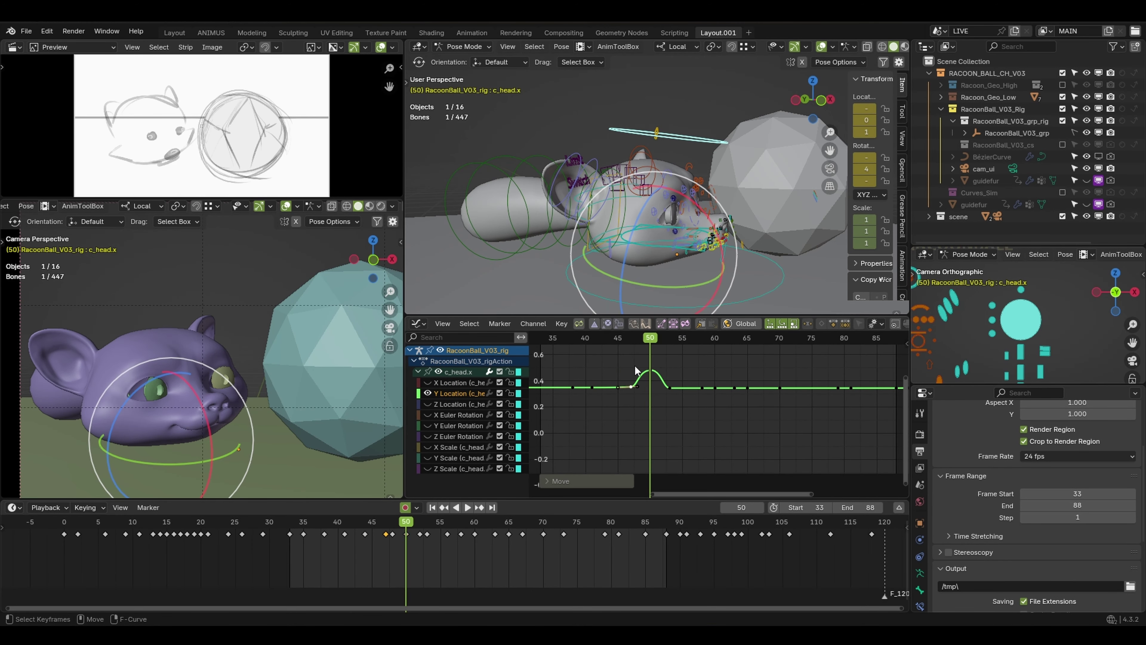
- Keyframe the head control c_head.x at frames 46 and 54
key("Left")
key("Left")
key("Left")
key("Left")
key("i")
key("Right")
key("Right")
key("Right")
key("Right")
key("Right")
key("Right")
key("Right")
key("Right")
key("i")
- Smooth the rise of the head control's Y Location curve near frame 48 and play back the motion
middle_click_drag(646, 399, 695, 386, "ctrl")
left_click(625, 383)
key("g")
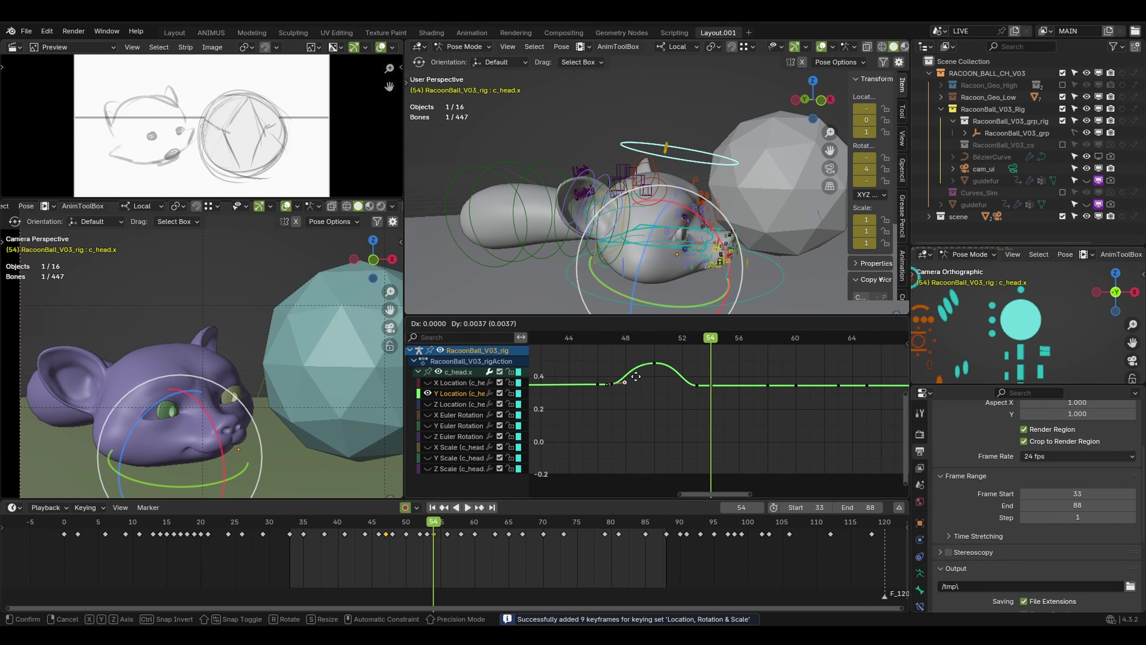
left_click(617, 385)
key("space")
- Isolate the head control's Z Location curve, delete the extra keyframes between frames 40 and 50, and play it back
left_click(458, 403)
key("shift+h")
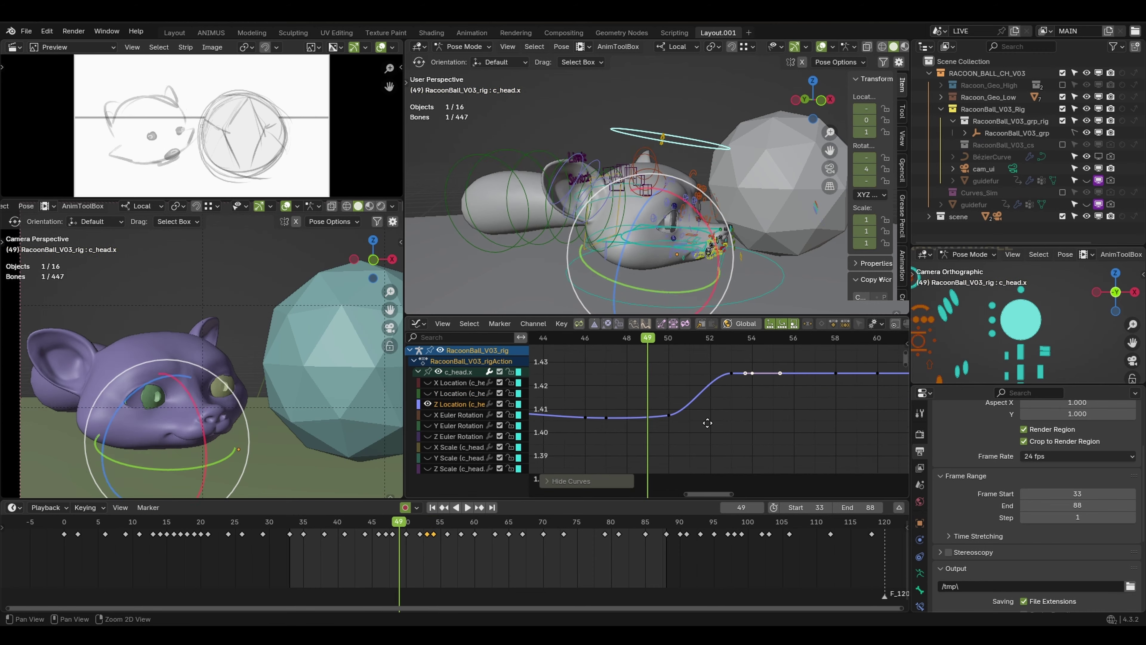
middle_click_drag(534, 451, 718, 366, "ctrl")
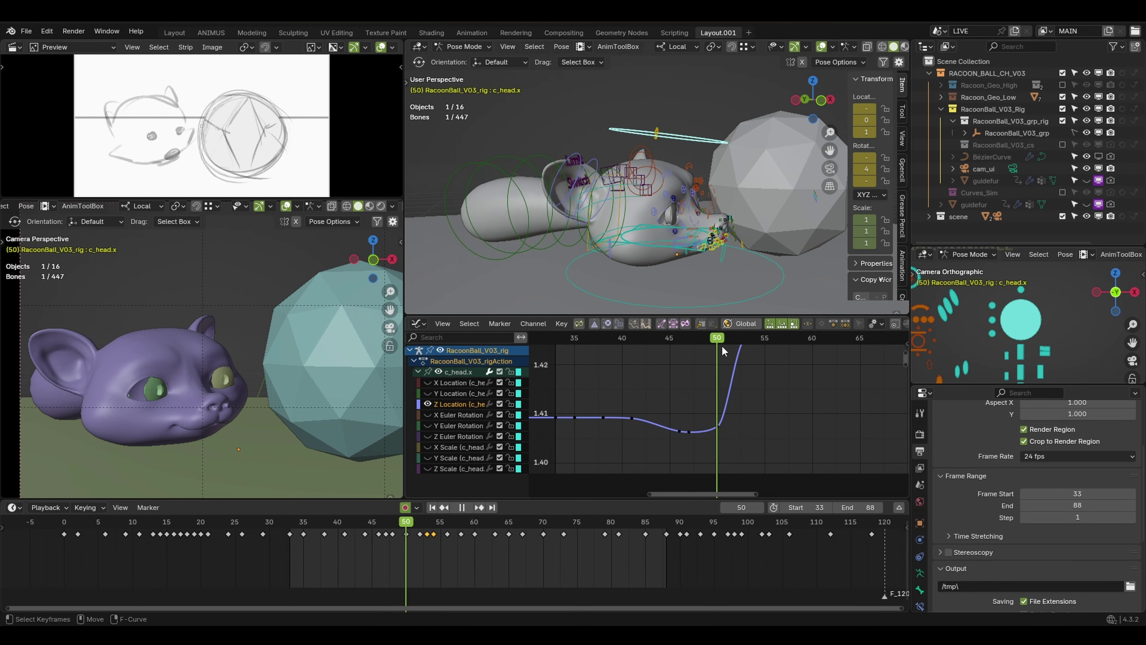
key("Escape")
left_click_drag(613, 405, 670, 446)
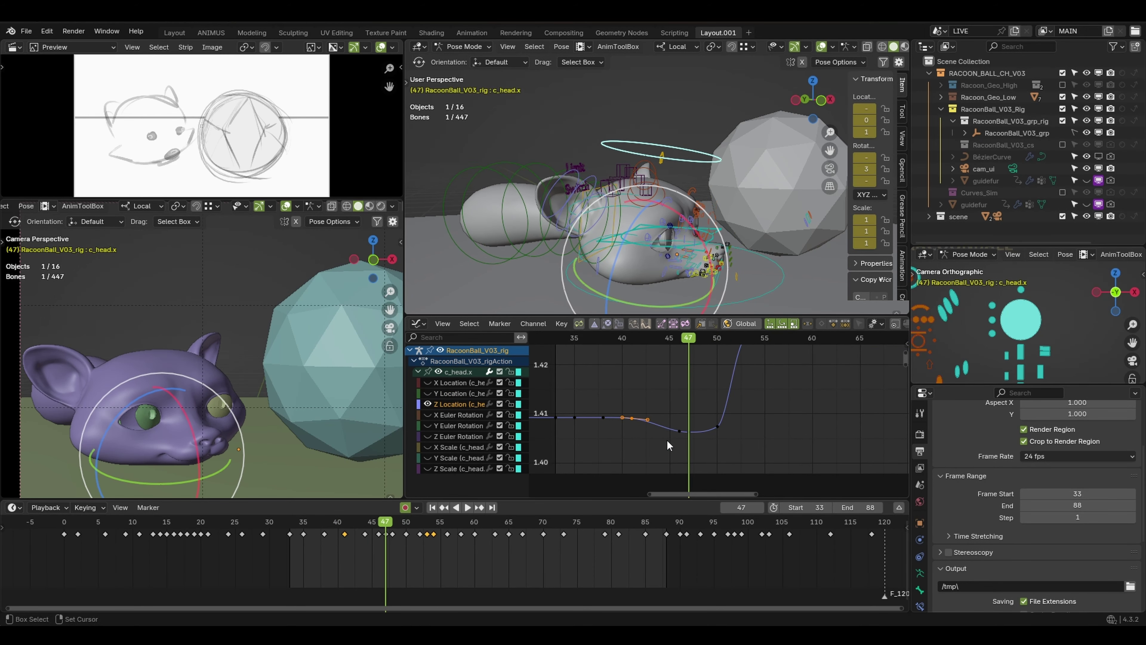
key("x")
key("Up")
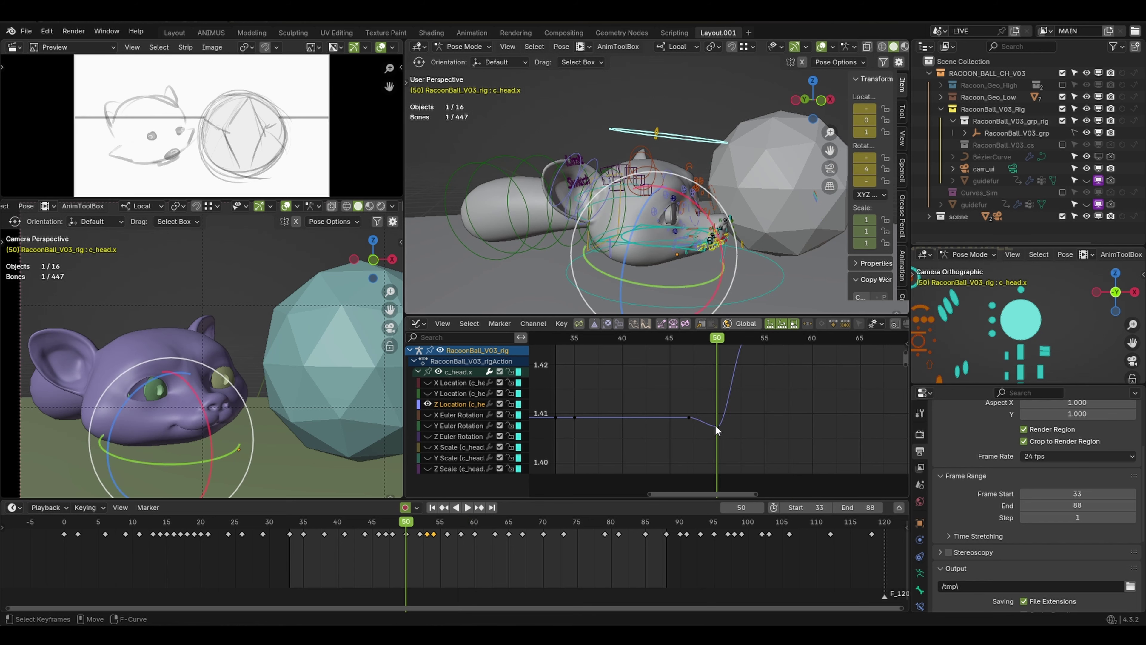
right_click_drag(751, 407, 684, 405, "alt")
key("Up")
key("space")
key("space")
- Isolate the head control's X Euler Rotation curve and smooth its keyframes between frames 48 and 58
left_click(459, 415)
key("shift+h")
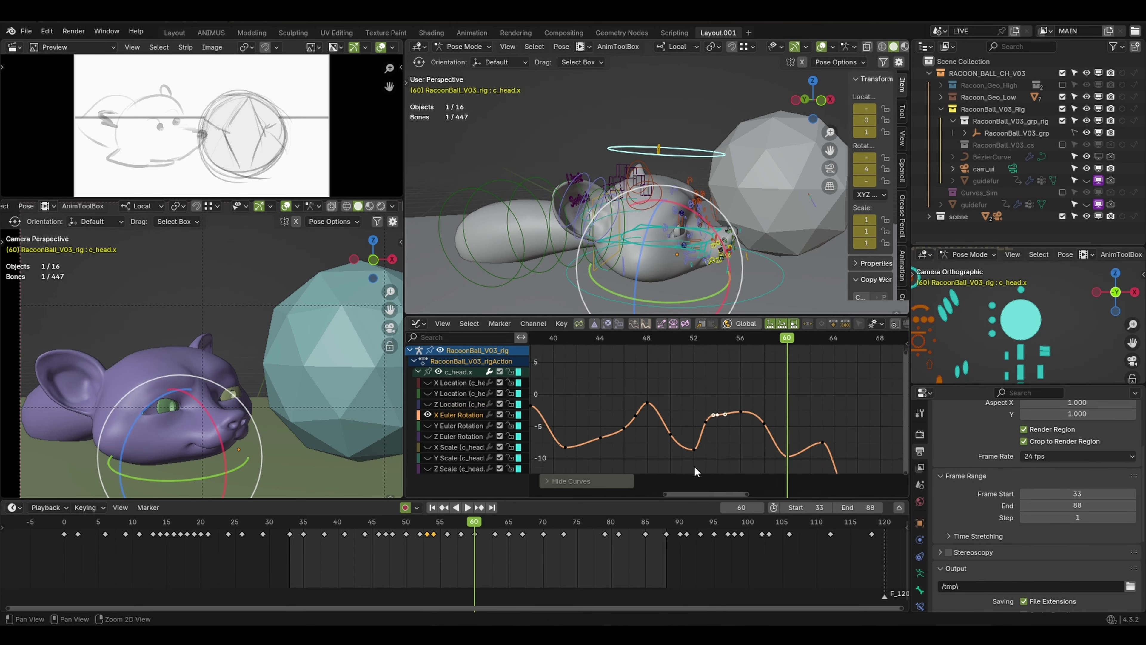
left_click_drag(652, 442, 653, 439)
left_click_drag(670, 440, 670, 447)
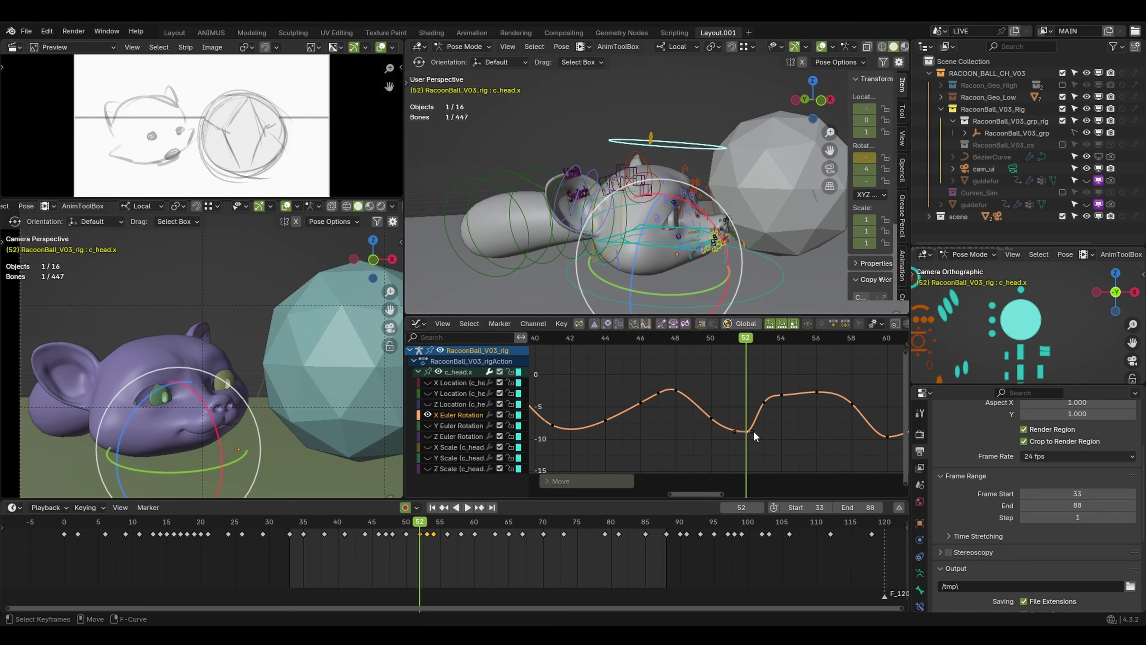
middle_click_drag(854, 430, 750, 419)
left_click_drag(748, 391, 747, 386)
- Smooth the head control's X Euler Rotation curve around frames 60 to 66 while scrubbing through the motion
left_click_drag(747, 338, 797, 430)
left_click_drag(785, 338, 836, 357)
left_click_drag(848, 409, 851, 412)
middle_click_drag(867, 456, 766, 433, "alt")
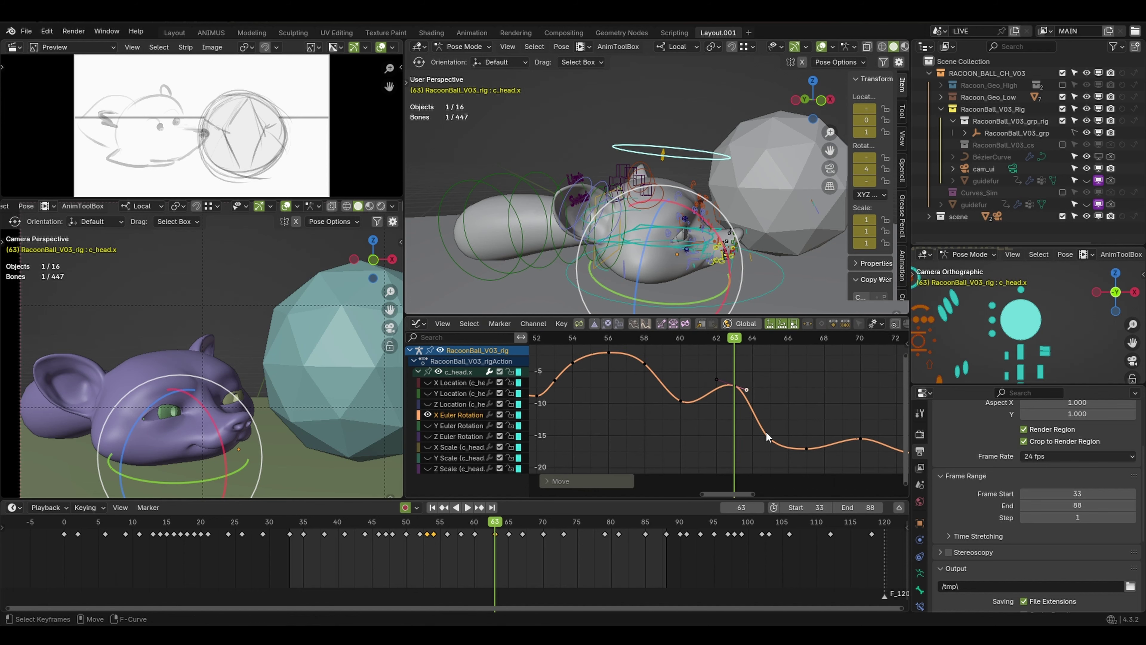
left_click_drag(771, 440, 771, 438)
middle_click_drag(773, 441, 673, 430)
left_click_drag(673, 339, 691, 357)
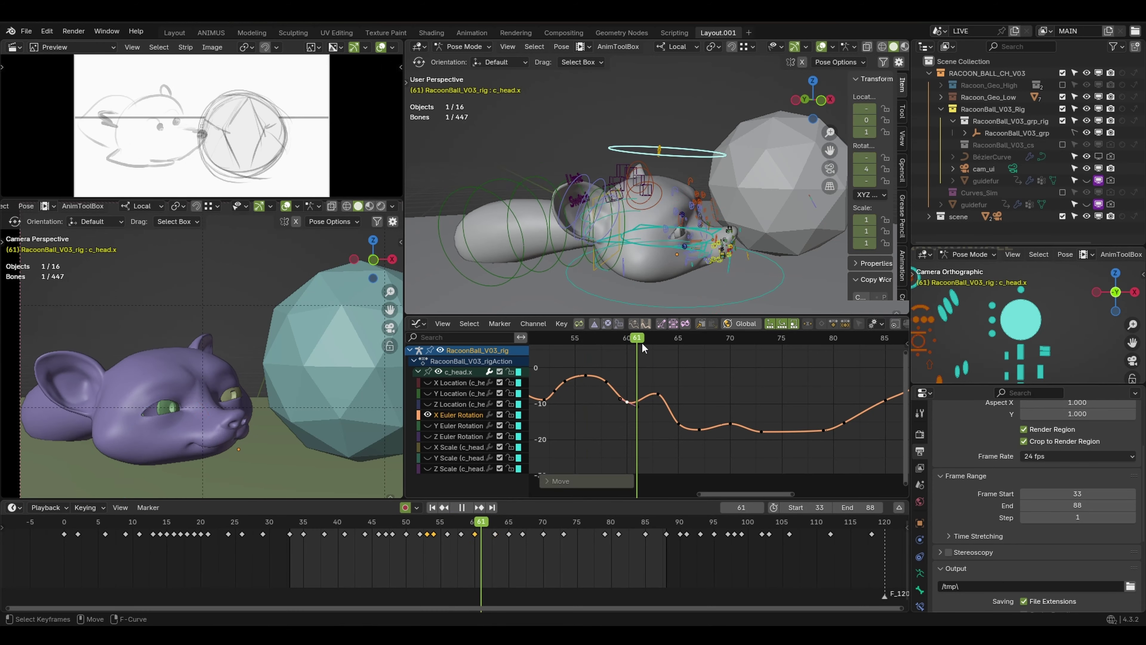
left_click_drag(657, 405, 803, 449)
middle_click_drag(841, 403, 758, 404)
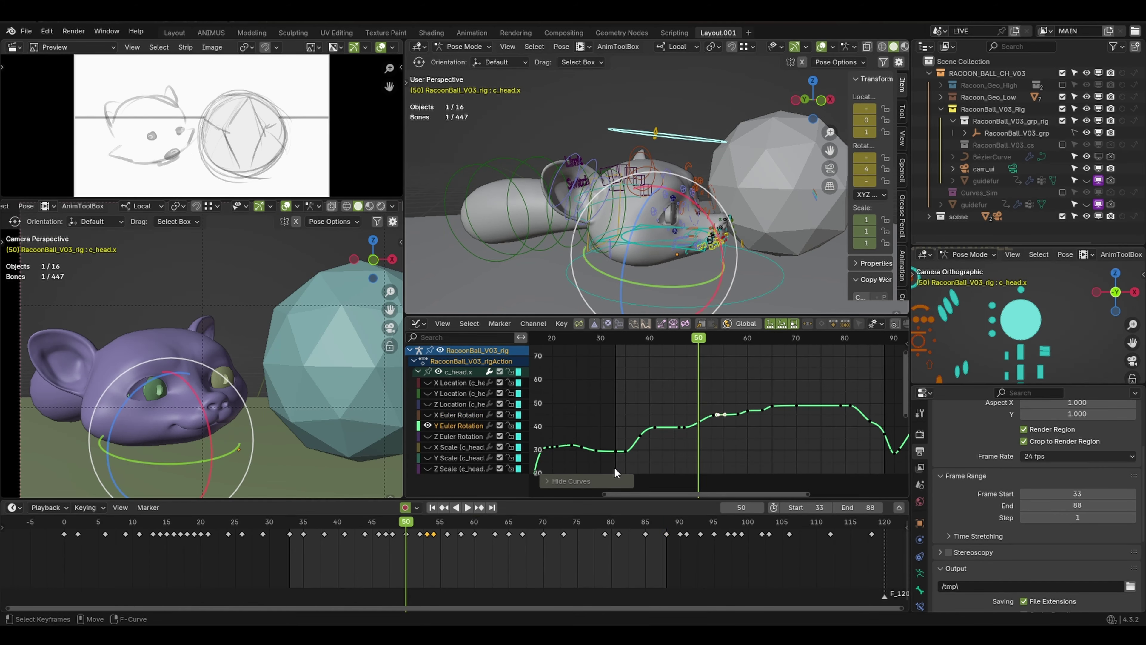
- Inspect the head control's Y Euler Rotation and Z Euler Rotation curves during playback
scroll(706, 444, "up", 6)
key("space")
left_click(664, 416)
middle_click_drag(691, 406, 649, 400)
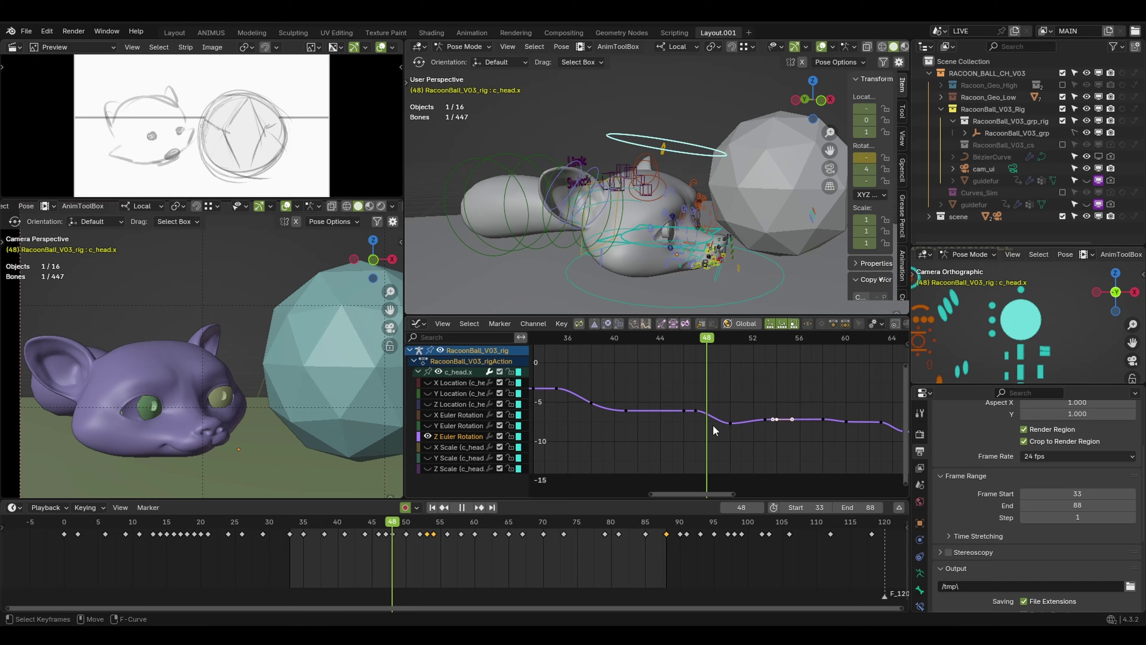
right_click_drag(714, 426, 747, 358, "shift")
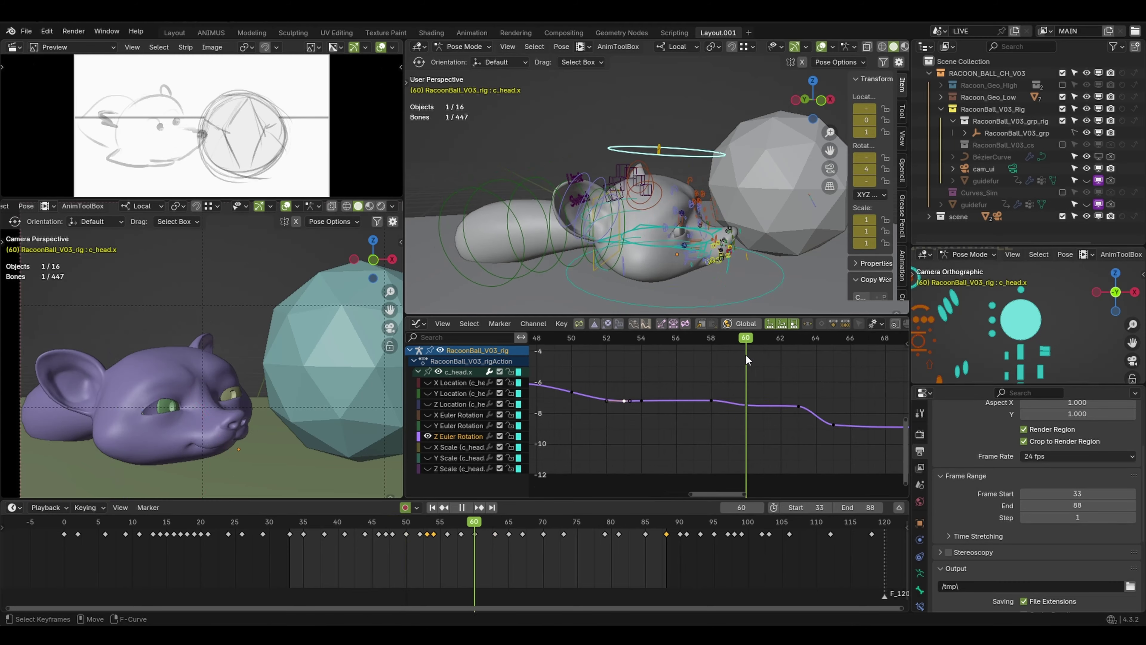
middle_click_drag(747, 359, 768, 450, "ctrl")
left_click(747, 420)
key("space")
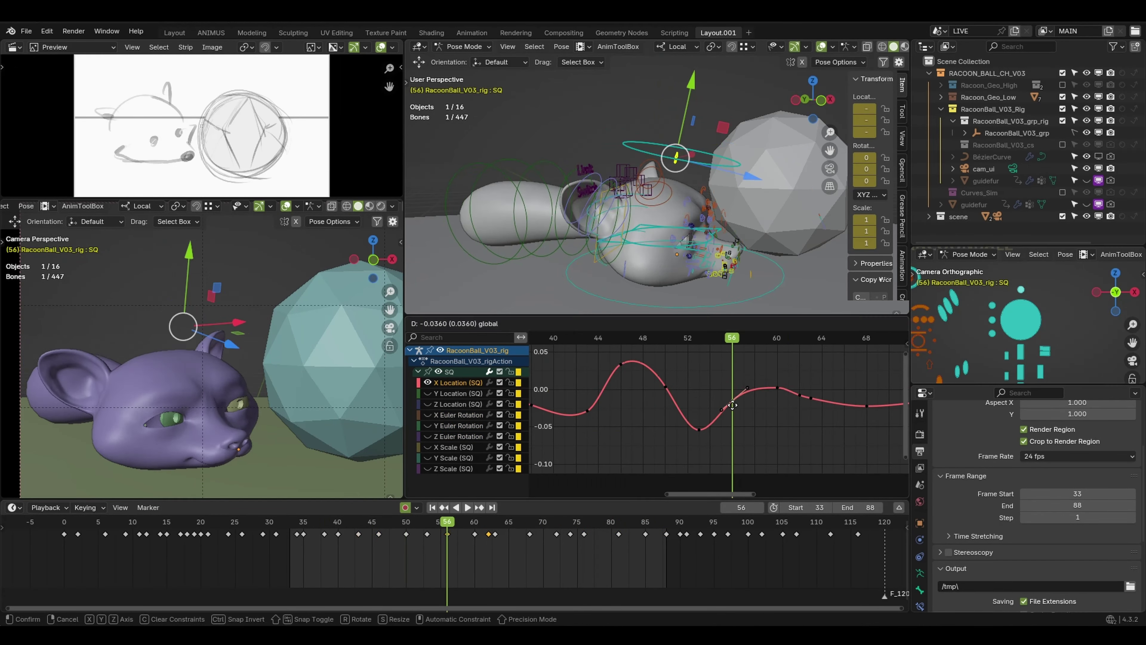
- Adjust the SQ control's X Location curve near frame 56 and play back the motion
key("space")
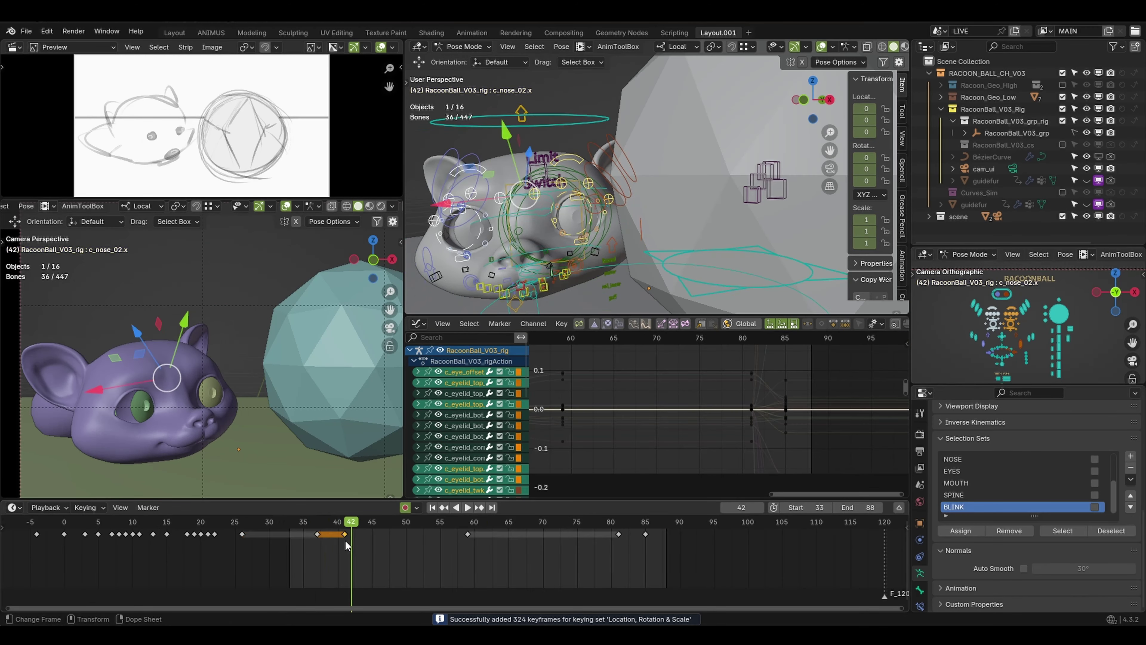
- Adjust the eyelid controls at frame 69 so both of the raccoon's eyes squint
left_click(490, 221)
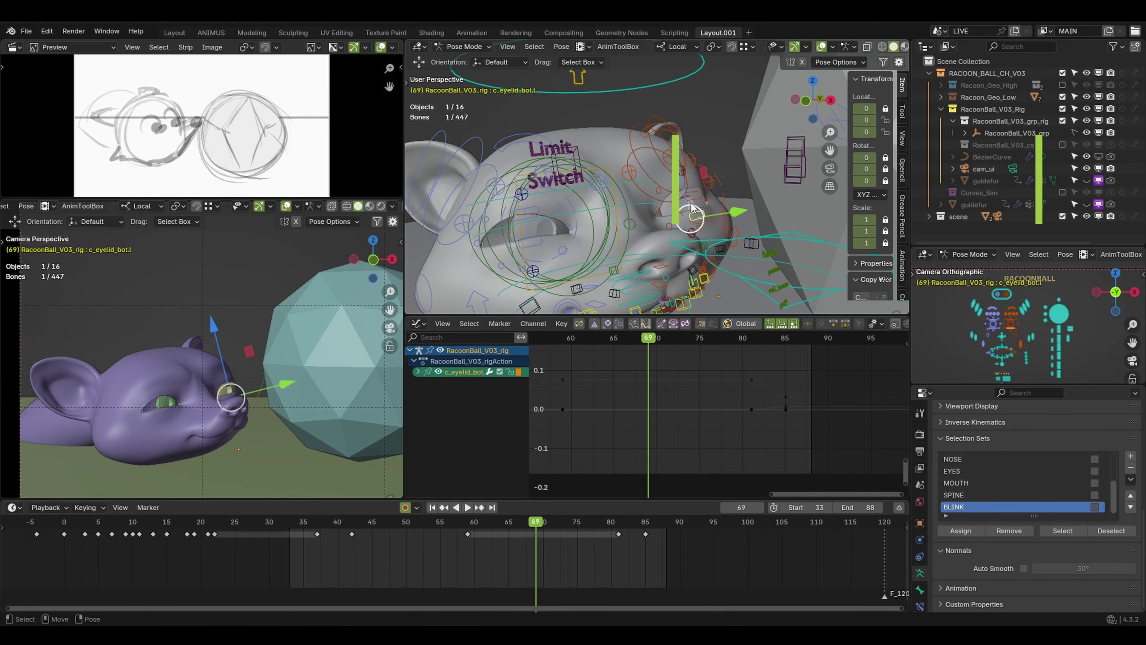
middle_click_drag(692, 208, 744, 266)
left_click(533, 241)
left_click_drag(525, 221, 526, 235)
middle_click_drag(526, 235, 564, 169)
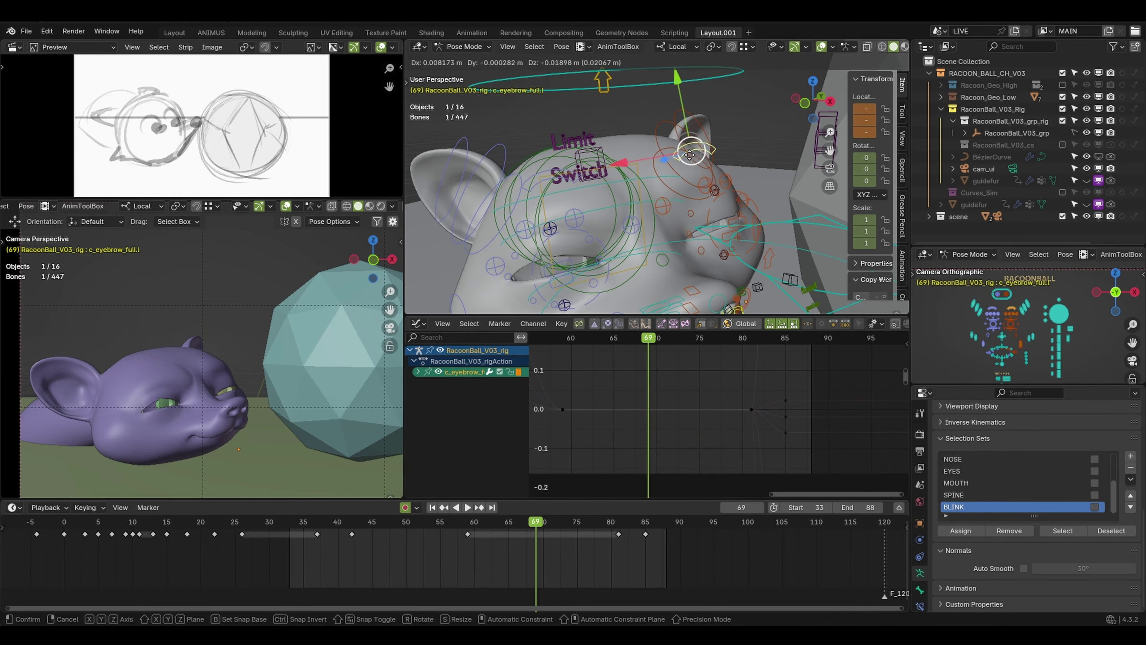
- Reposition the eyebrow controls of both eyes at frame 69, including c_eyebrow_full.l and c_eyebrow_full.r
middle_click_drag(689, 155, 686, 199)
left_click(692, 243)
left_click_drag(666, 231, 667, 231)
left_click(680, 247)
middle_click_drag(680, 248, 632, 256)
key("a")
left_click(660, 257)
left_click_drag(655, 253, 630, 270)
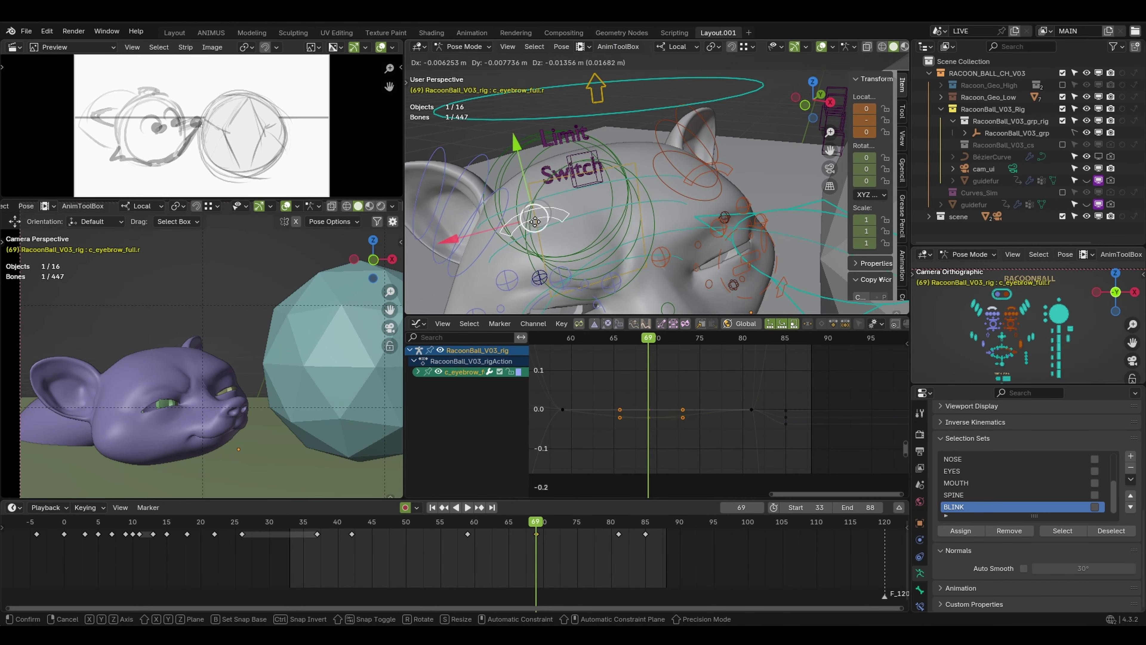
left_click_drag(535, 221, 535, 225)
- Select all the eyebrow controls and keyframe them at frames 69 and 59
scroll(1004, 318, "up", 4)
left_click_drag(916, 292, 1005, 319)
key("i")
left_click(468, 542)
scroll(632, 203, "down", 3)
key("i")
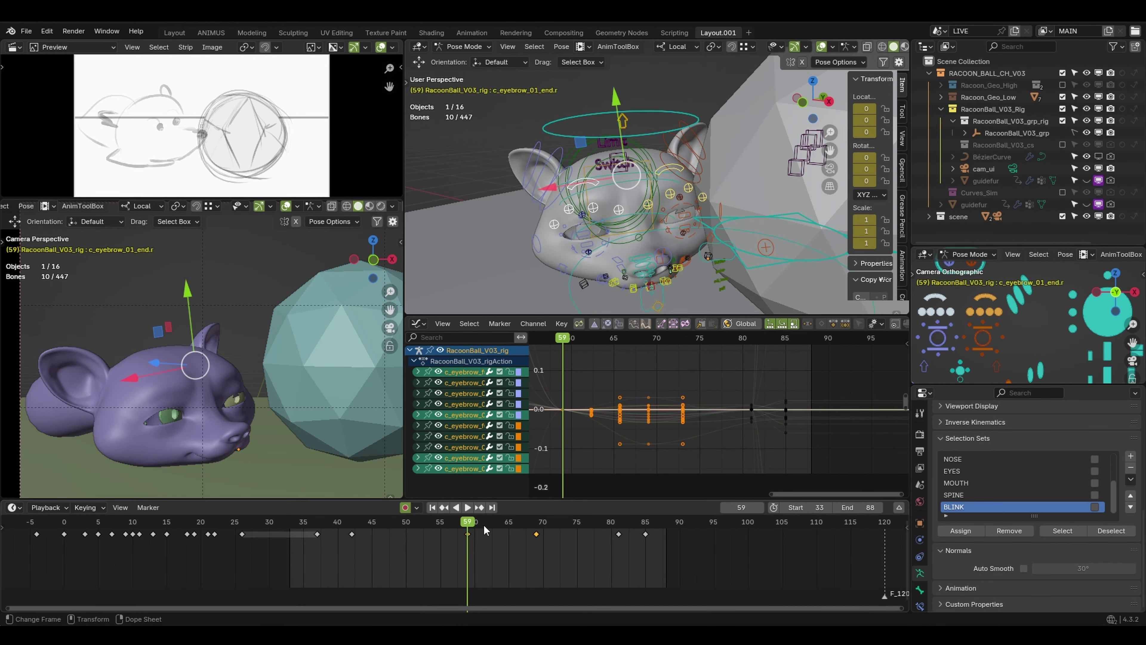
- Add a breakdown pose of the eyebrows at frame 63 and move their frame 69 keyframe to frame 74
left_click(495, 529)
key("shift+e")
key("i")
left_click(549, 526)
left_click_drag(537, 534, 570, 535)
- Create a breakdown pose of the eyebrow controls at frame 52
left_click(446, 529)
left_click_drag(446, 529, 420, 529)
key("shift+e")
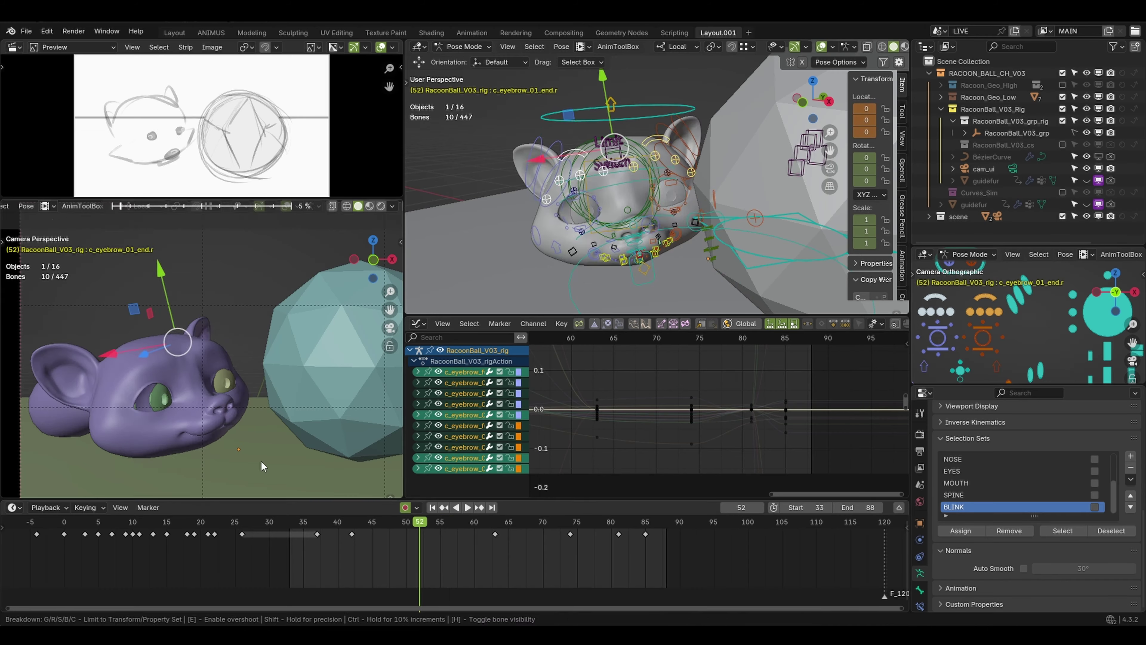
left_click(263, 467)
- Keyframe the eyebrow controls at frame 88, delete their keyframe at frame 85, and play back the animation
left_click(612, 526)
left_click(619, 534)
left_click(667, 526)
key("i")
left_click(645, 534)
key("x")
key("space")
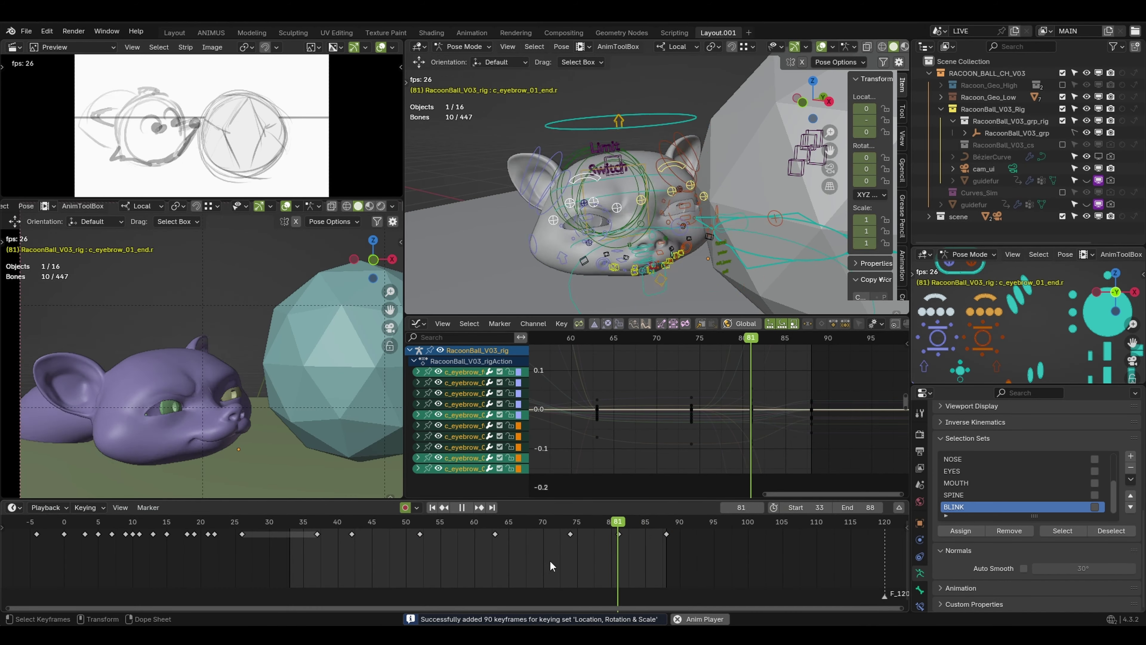
- Select the eyelid controls of both eyes, keyframe them at frame 88, and scrub back to check the blink
key("space")
left_click_drag(923, 316, 1022, 358)
left_click(175, 526)
key("shift+d")
left_click(667, 526)
scroll(555, 230, "up", 4)
key("i")
left_click_drag(666, 526, 642, 531)
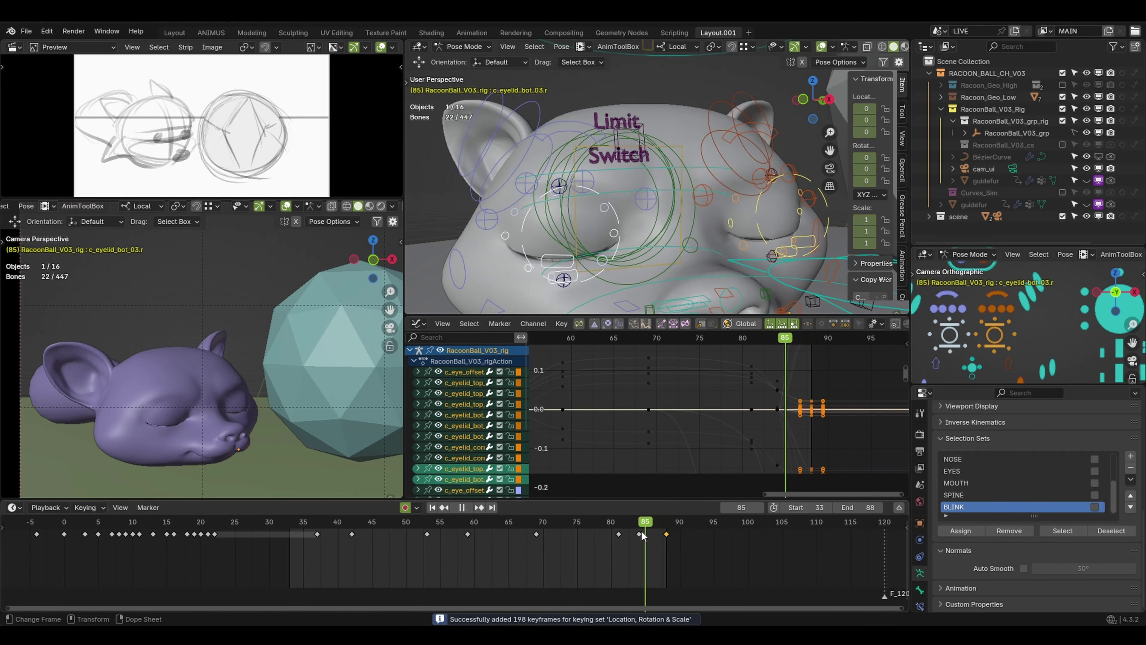
- Select the eye target control c_eye_target.x, reposition it at frame 51 and keyframe it
left_click(992, 285)
key("i")
left_click(412, 526)
key("g")
left_click(311, 368)
key("i")
- Move the eye target control to new gaze positions at frames 55 and 62
left_click(441, 526)
key("g")
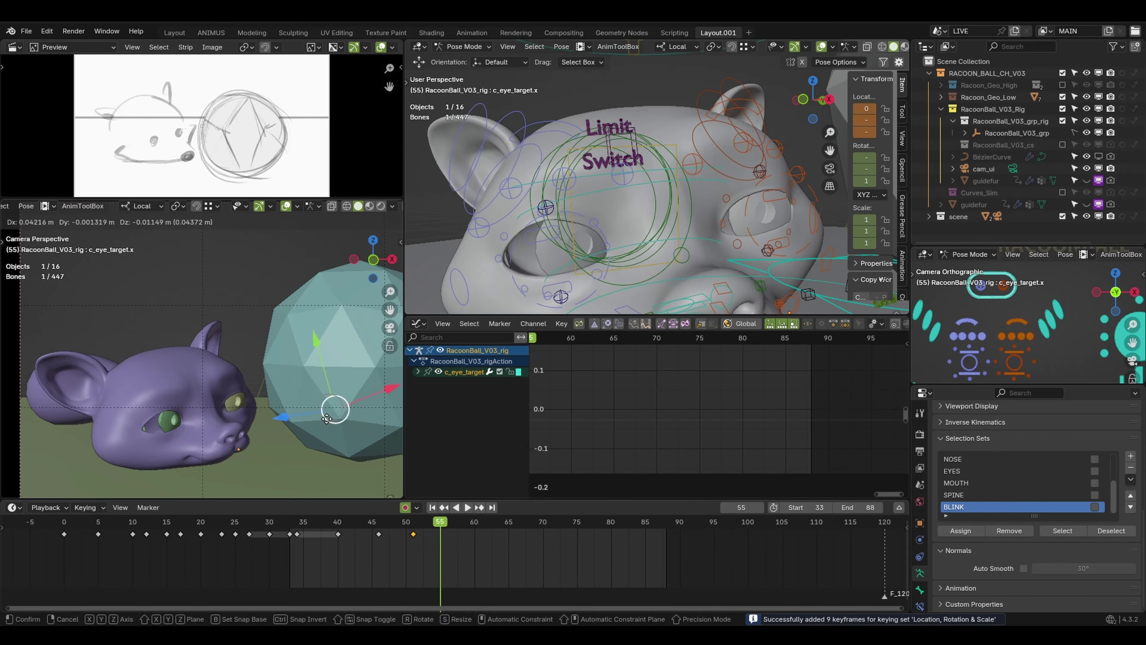
left_click(327, 419)
key("Right")
key("Right")
key("Right")
key("Right")
key("Right")
key("Right")
key("g")
left_click(354, 386)
- Duplicate the eye target's frame 62 keyframe to frame 73 to hold the gaze
key("Right")
key("Right")
key("Right")
key("Right")
key("Right")
key("Right")
key("Right")
key("Right")
key("Right")
key("Right")
key("Right")
key("shift+d")
left_click(394, 563)
- Move the eye target control at frame 74 and duplicate that keyframe to frame 82
key("g")
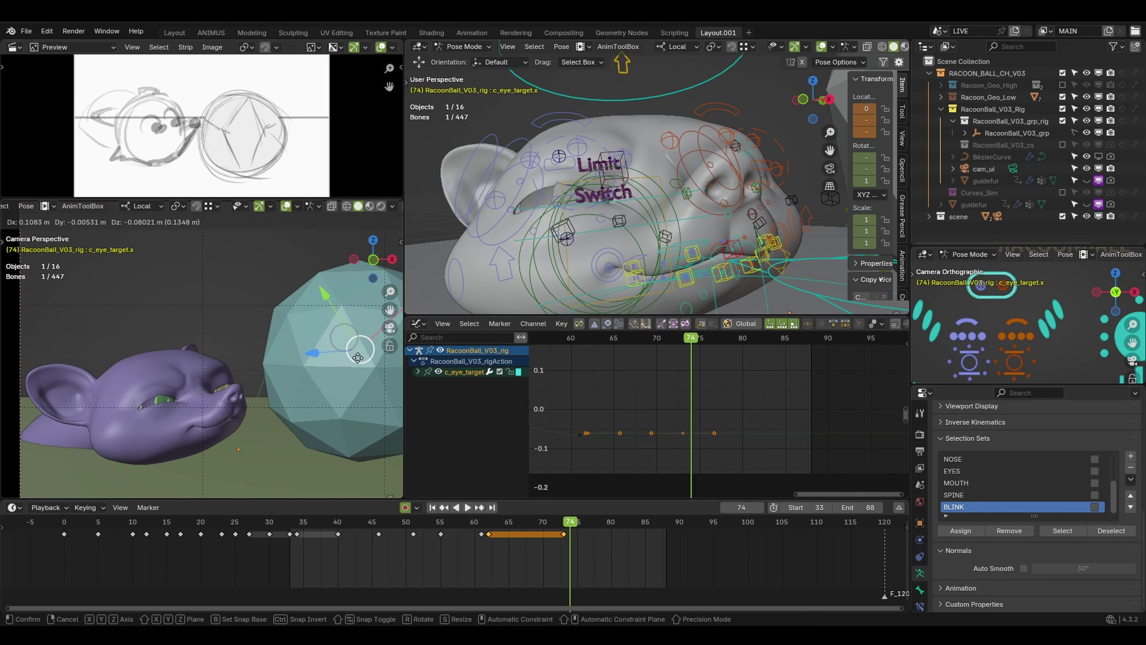
left_click(376, 409)
key("Right")
key("Right")
key("Right")
key("Right")
key("Right")
key("Right")
key("Right")
key("Right")
key("shift+d")
left_click(345, 560)
- Play back the eye motion, set the frame range start to 79, and save the file
key("space")
scroll(322, 604, "down", 4)
key("ctrl+Home")
key("ctrl+s")
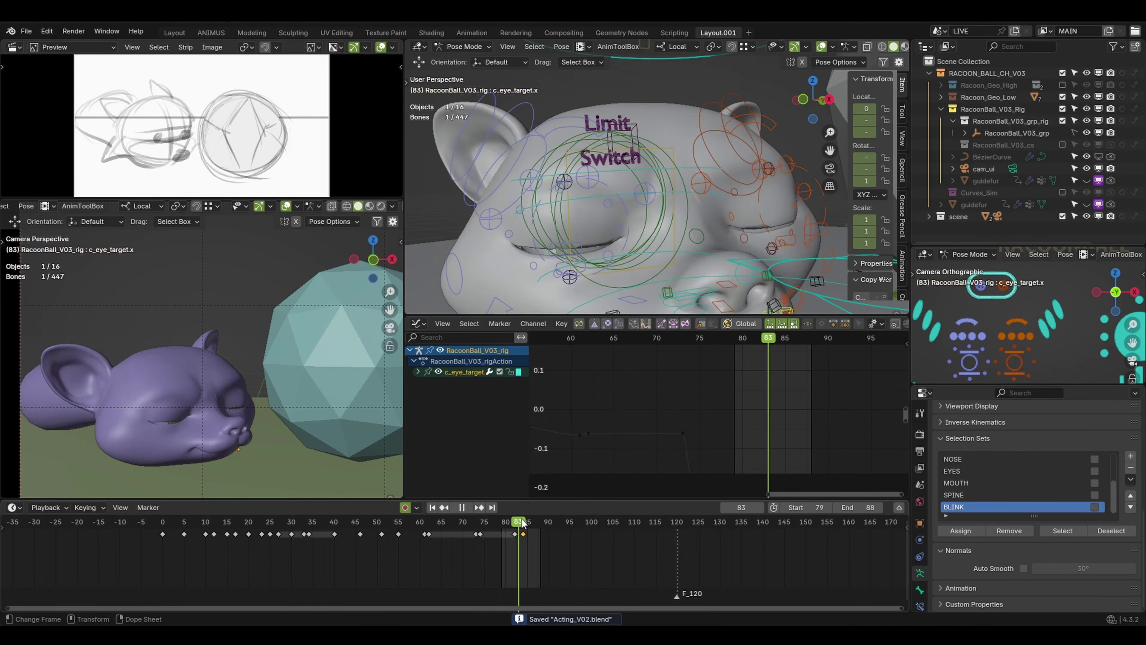
- Set the frame range end to 120 and play back the animation
left_click_drag(521, 519, 678, 544)
key("ctrl+End")
key("space")
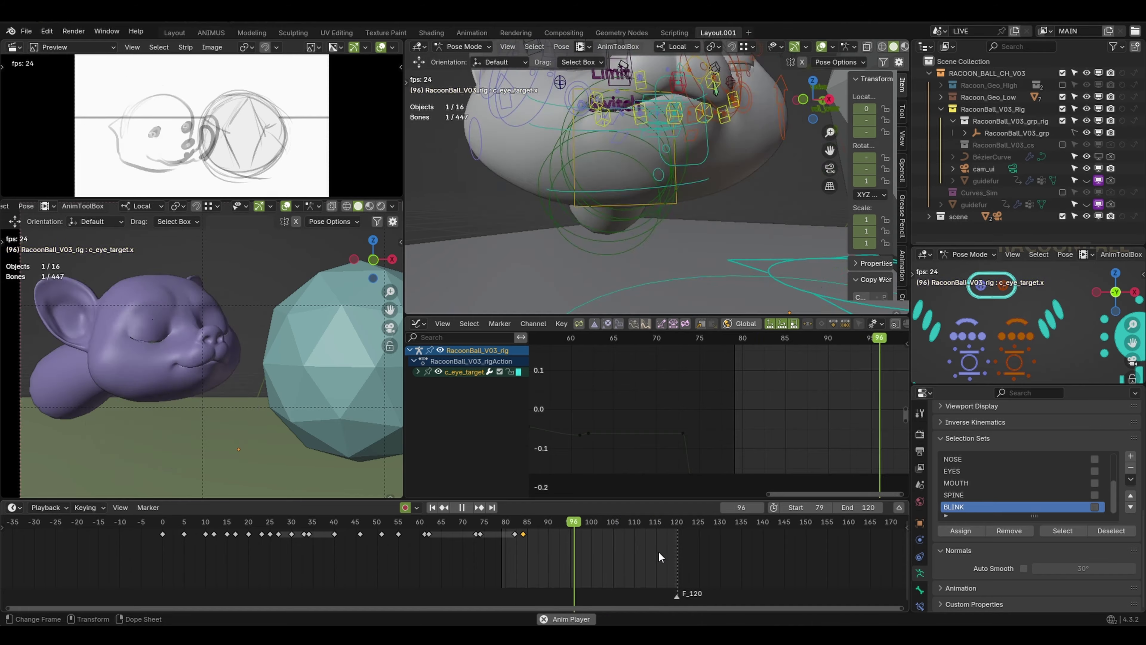
- Set the frame range to 67–126 and move the eye target control to a new gaze position at frame 94
key("space")
key("ctrl+Home")
key("ctrl+End")
left_click(566, 542)
key("g")
left_click(776, 264)
- Select the BLINK selection set's controls and key their location, rotation and scale at frame 126
scroll(775, 264, "down", 4)
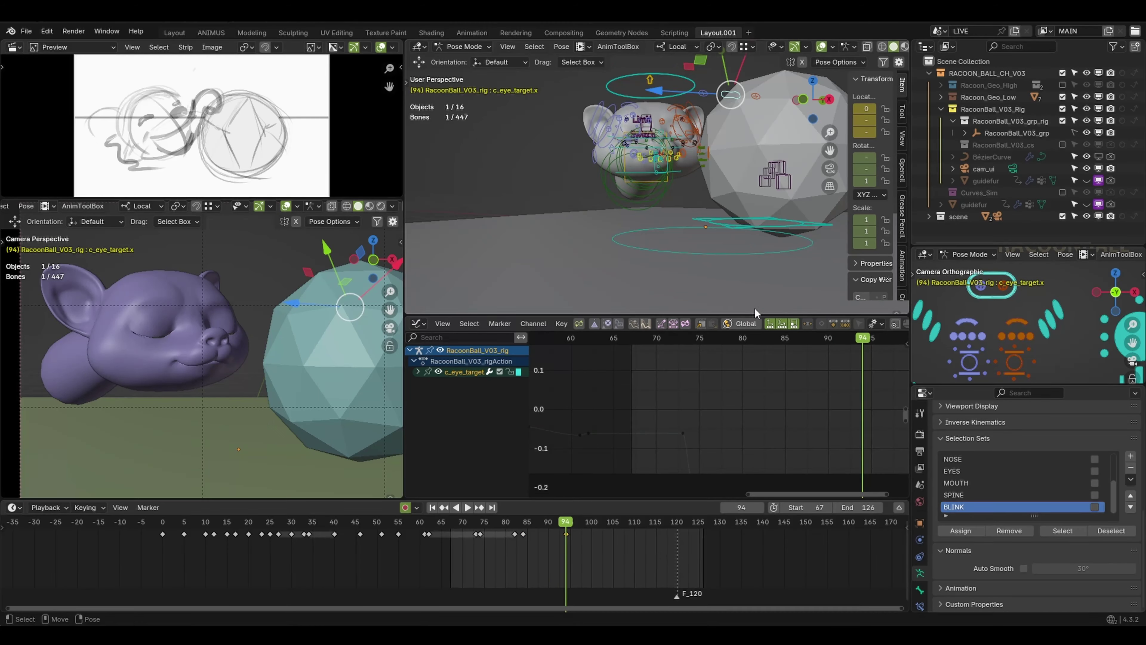
left_click(1044, 533)
key("space")
key("space")
left_click(685, 544)
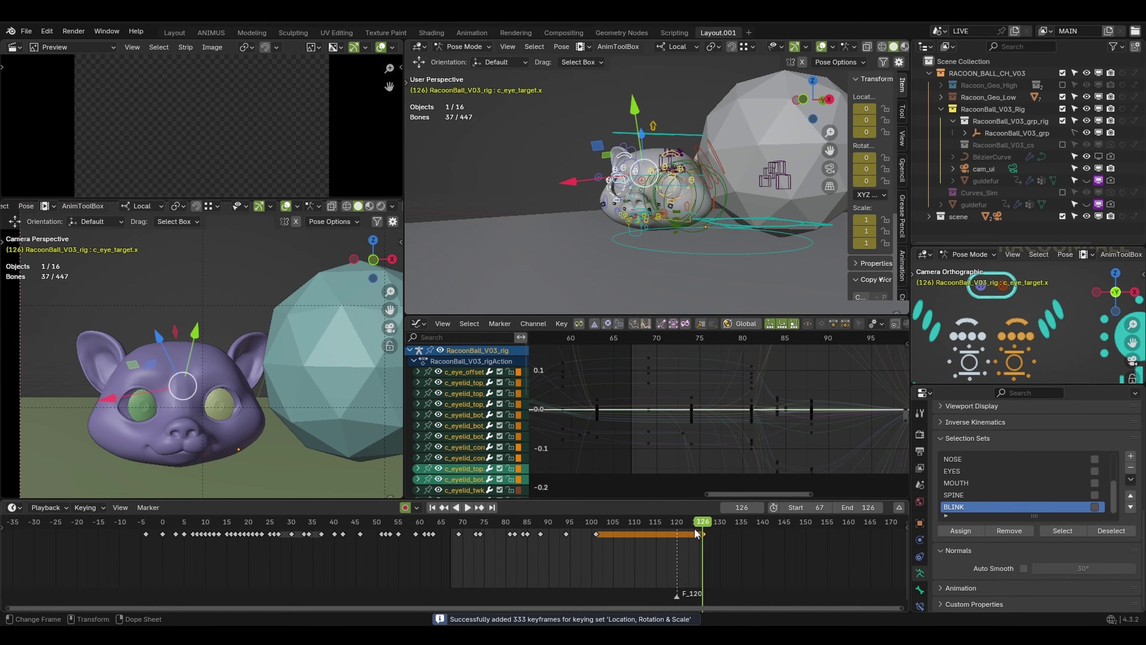
- Duplicate the blink controls' keyframes starting at frame 30 to a point further along the timeline
left_click(256, 544)
key("space")
left_click(292, 537)
key("shift+d")
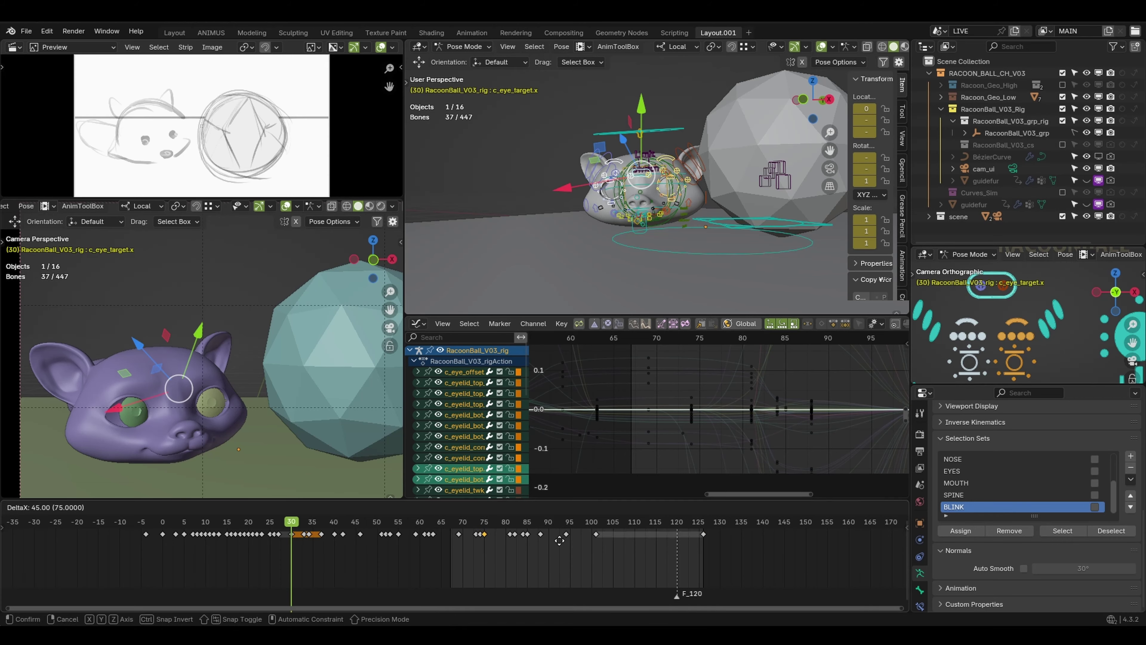
left_click(673, 537)
- Retime the blink controls' last keyframes to span frames 109 to 126 and play back the blink timing
left_click_drag(674, 537, 703, 543)
key("shift+e")
left_click(557, 544)
left_click_drag(557, 544, 630, 548)
key("shift+e")
left_click(528, 566)
left_click(520, 572)
key("space")
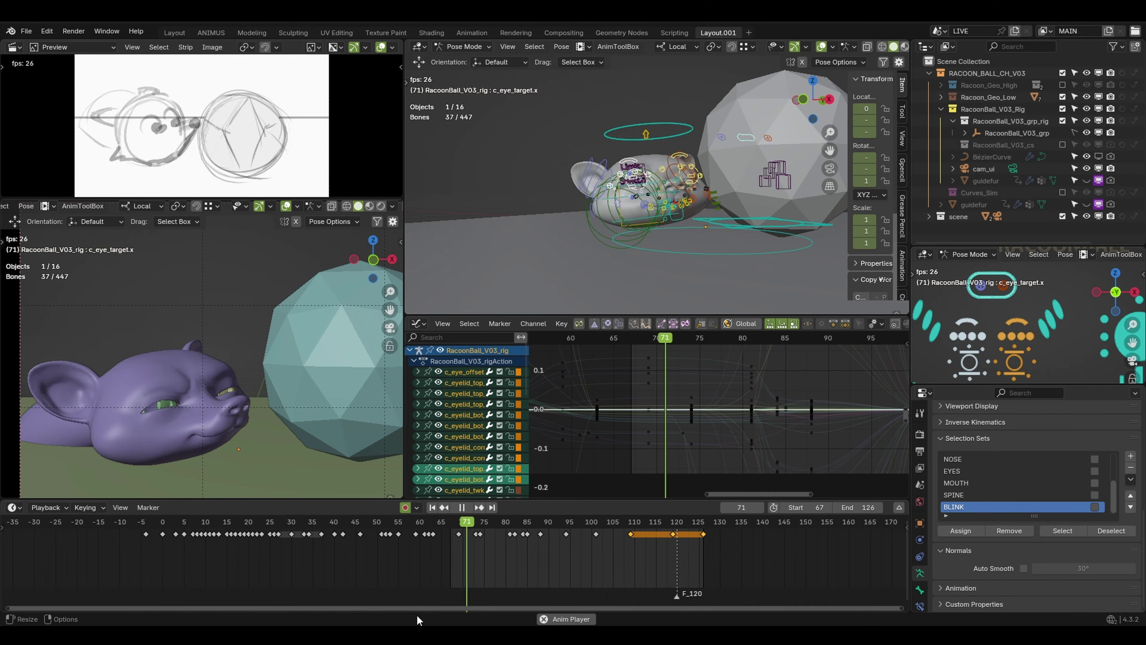
key("space")
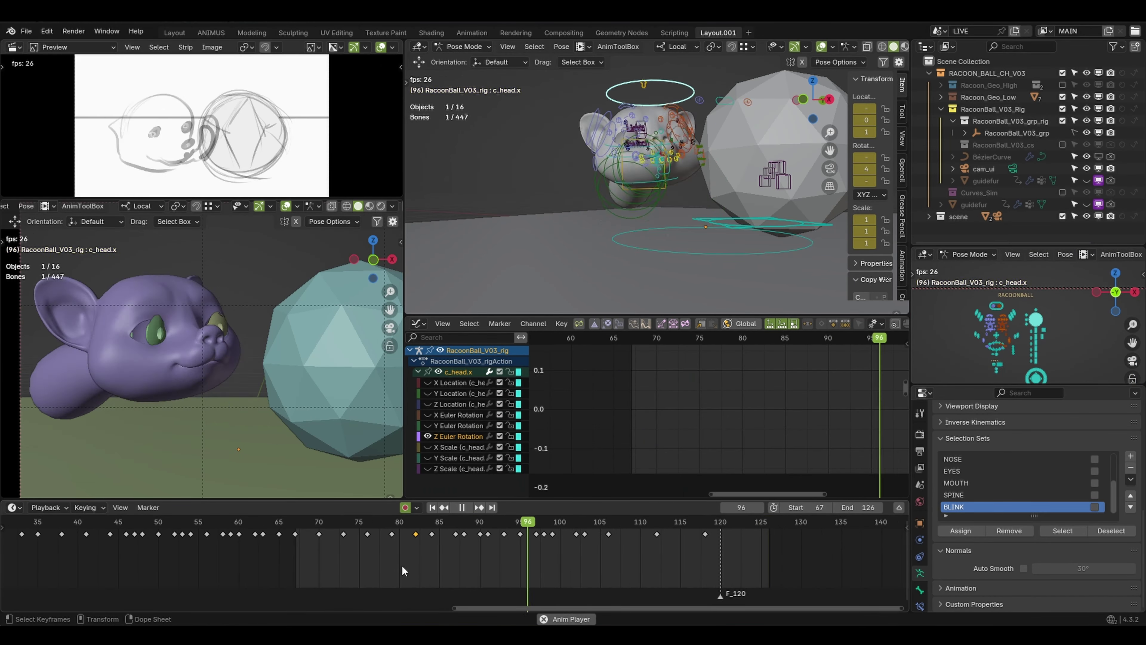
- Key the head control at frame 84 and rotate it into a new pose at frame 87
key("space")
left_click_drag(416, 524, 432, 542)
key("s")
left_click_drag(432, 542, 452, 538)
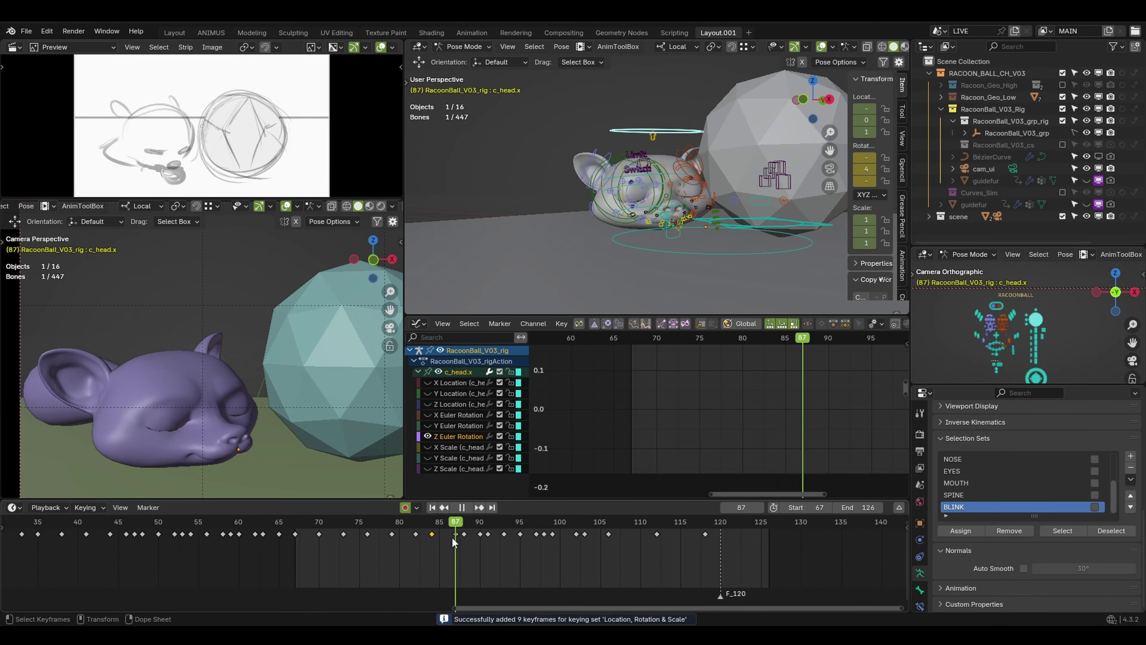
key("r")
key("space")
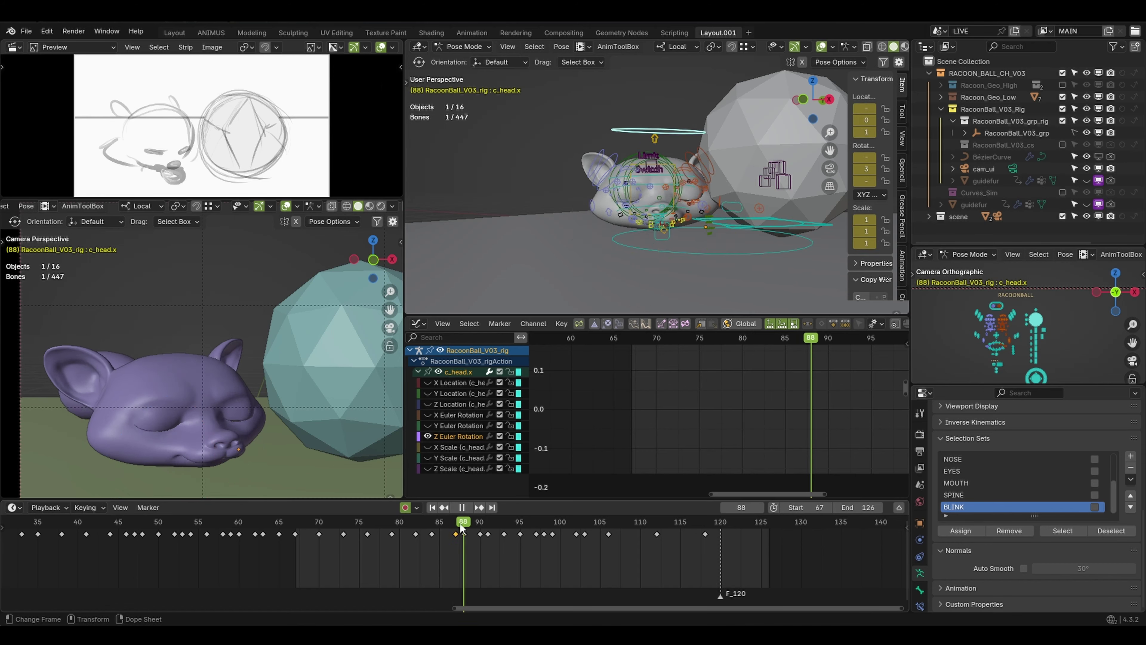
- Key the head control's location, rotation and scale at frame 91
key("Escape")
key("i")
key("space")
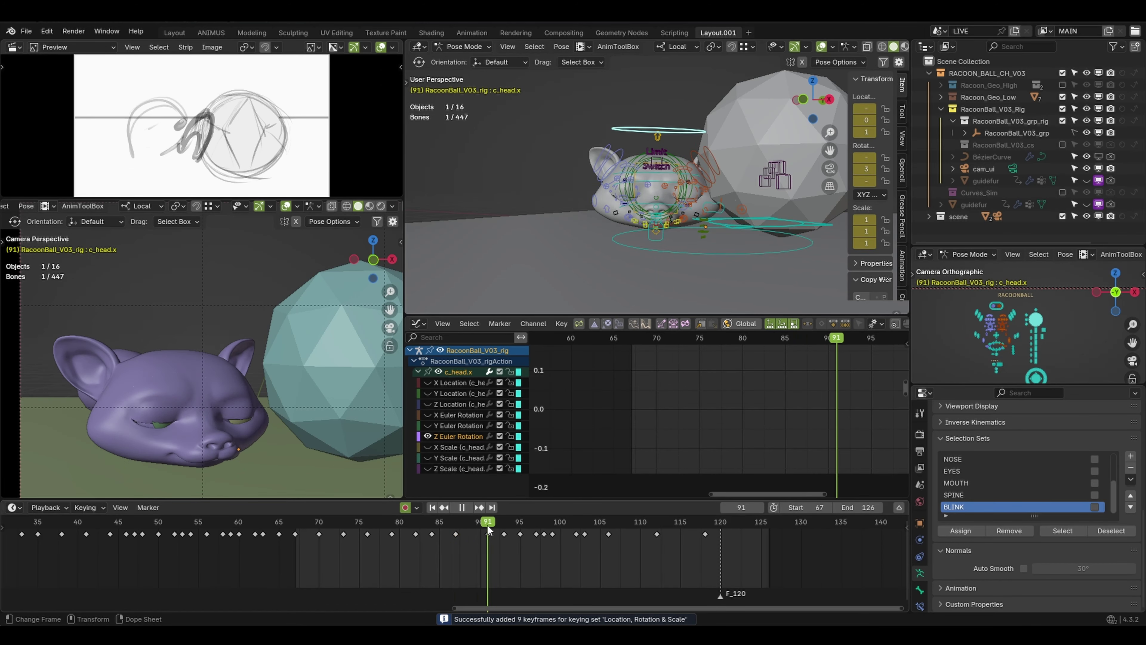
key("space")
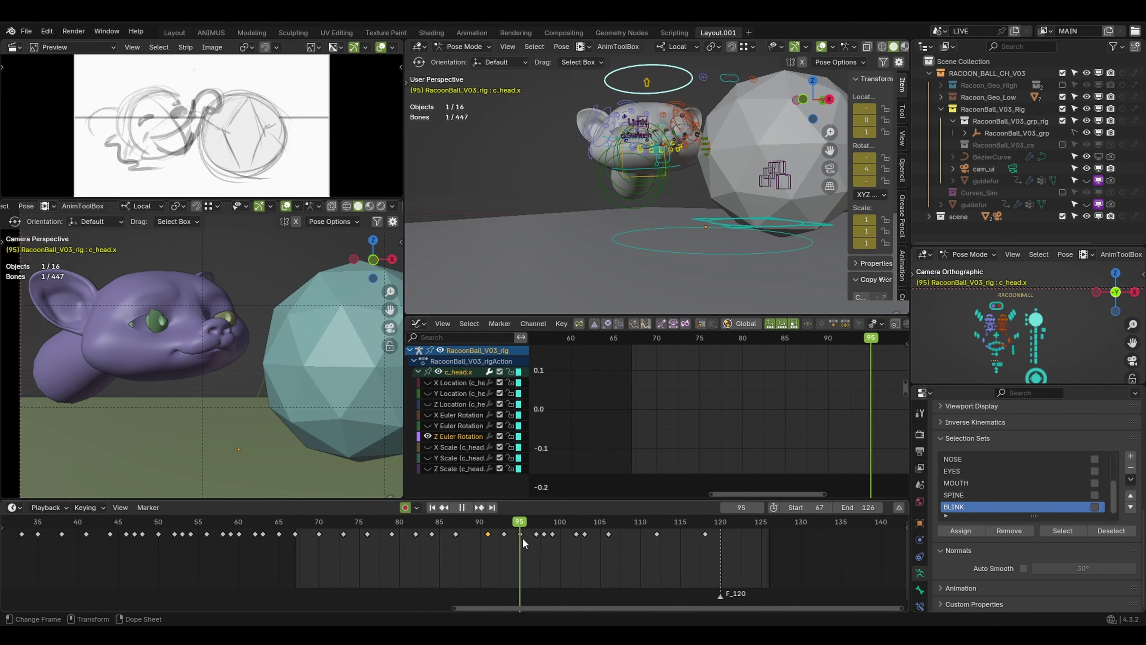
- Rotate and key the head control at frame 95, delete its keyframe near frame 93, and play back the motion
key("r")
key("r")
left_click(130, 417)
key("i")
left_click(504, 524)
key("x")
key("space")
key("space")
left_click_drag(441, 528, 391, 528)
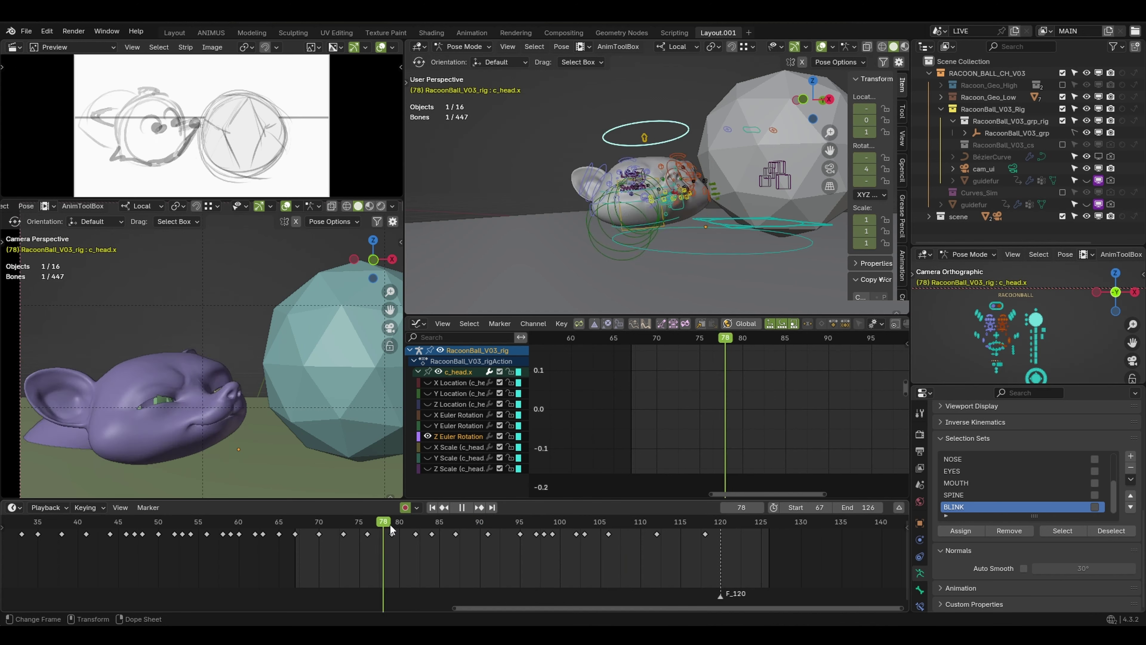
key("space")
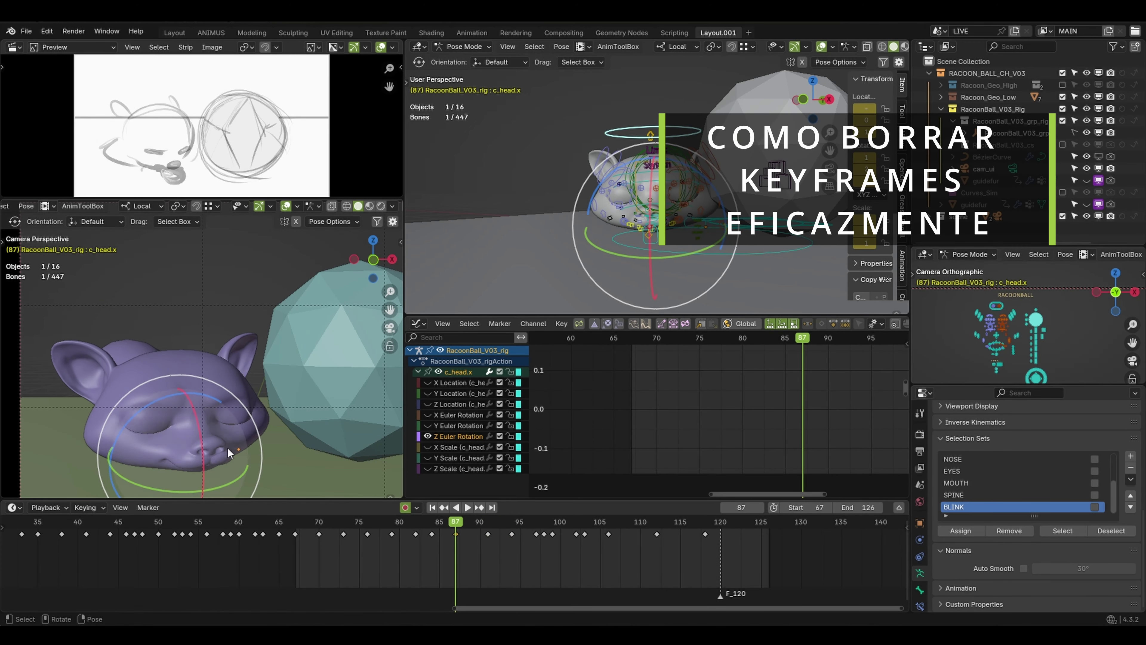
- Select the SQ control above the head and move it at frame 87 to adjust the squash
left_click(653, 136)
key("g")
left_click_drag(652, 136, 650, 145)
middle_click_drag(649, 144, 700, 154)
left_click_drag(699, 154, 702, 155)
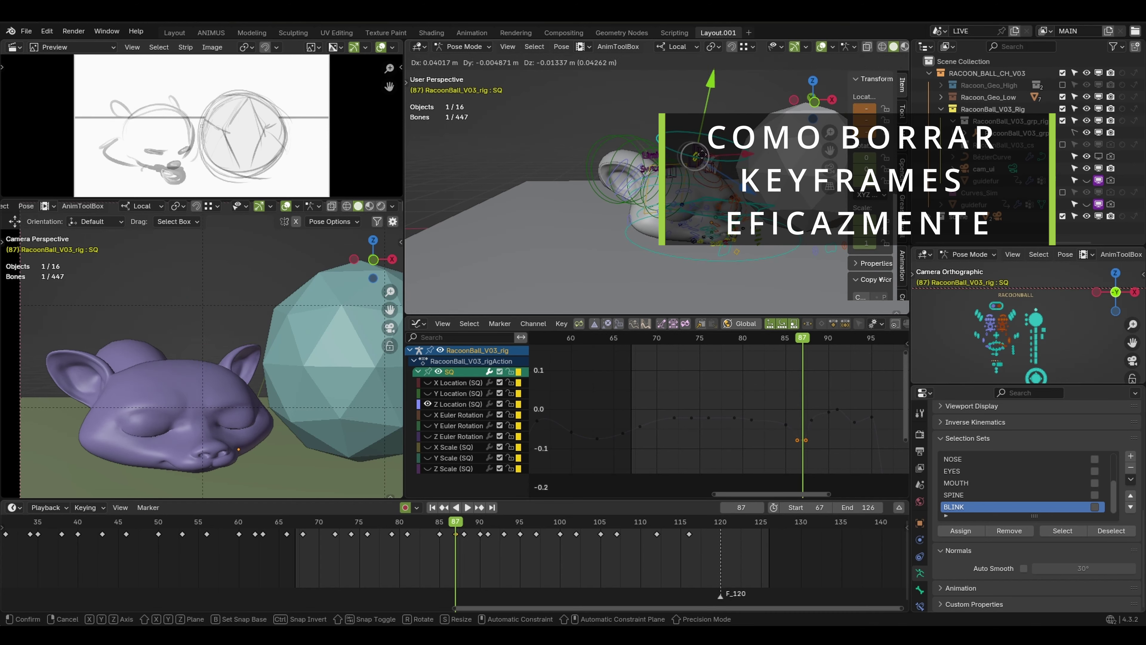
- Delete the in-between keyframes of the head and SQ controls between frames 87 and 94
left_click_drag(465, 535, 564, 546)
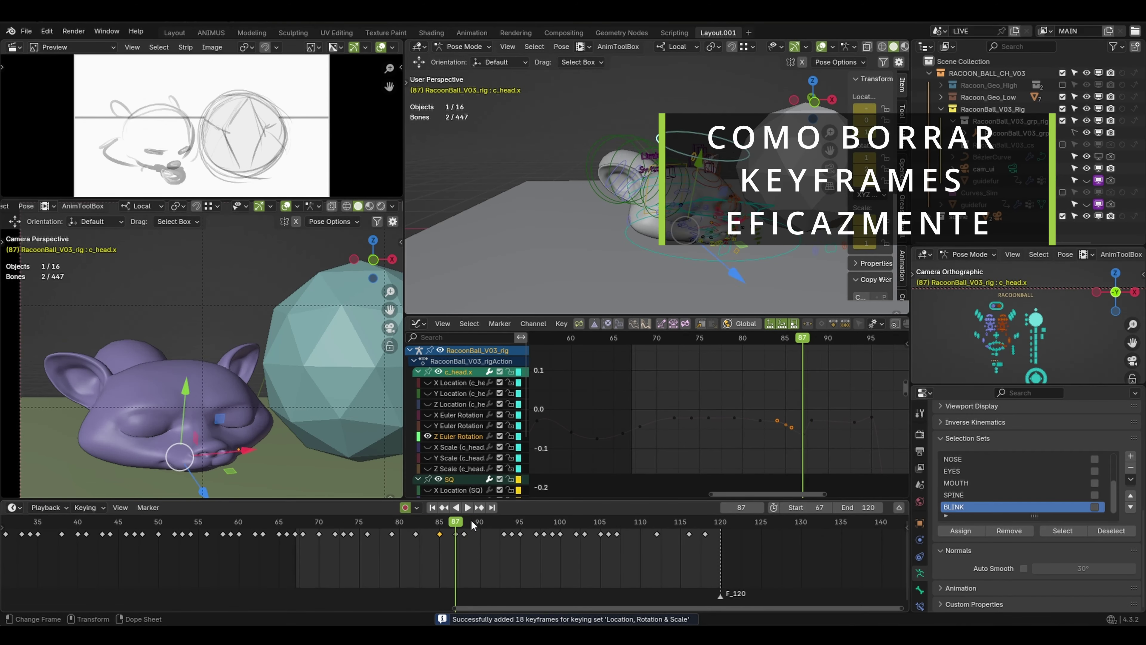
left_click_drag(488, 531, 552, 535)
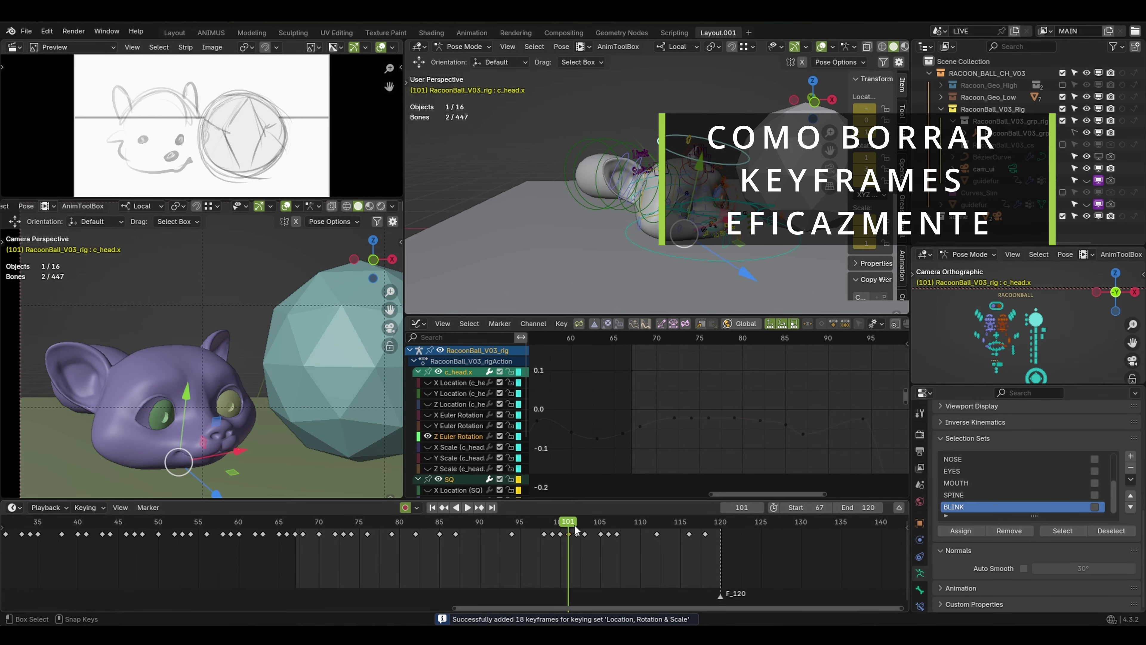
left_click_drag(599, 541, 420, 544)
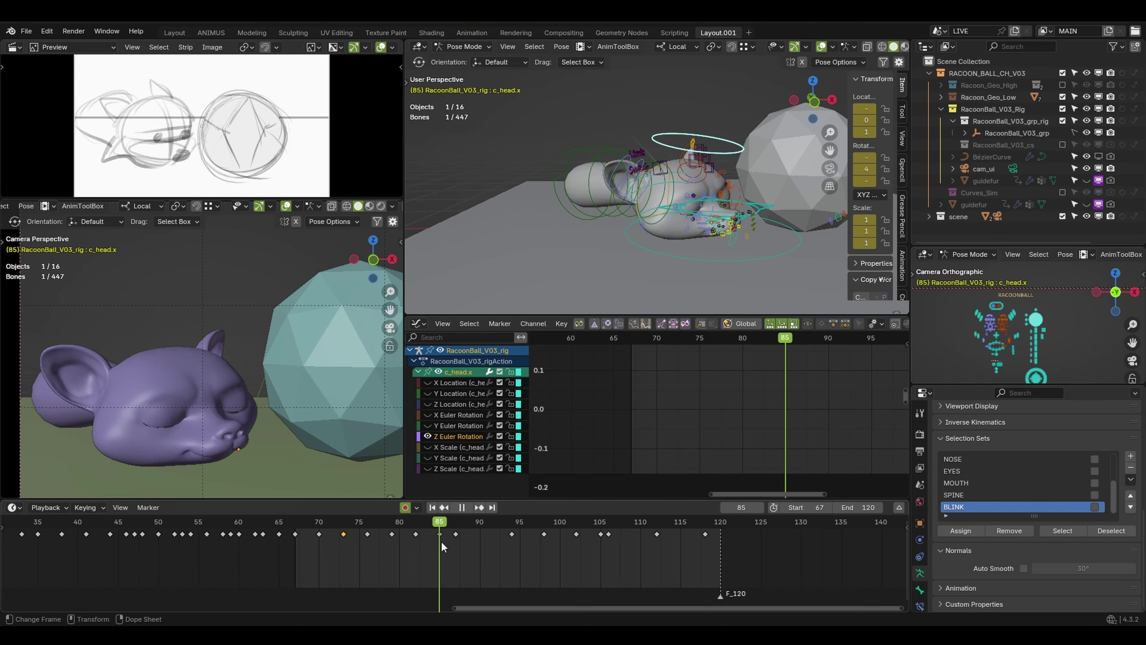
- Key the head control at frame 85 and review the head motion from another angle
key("i")
key("space")
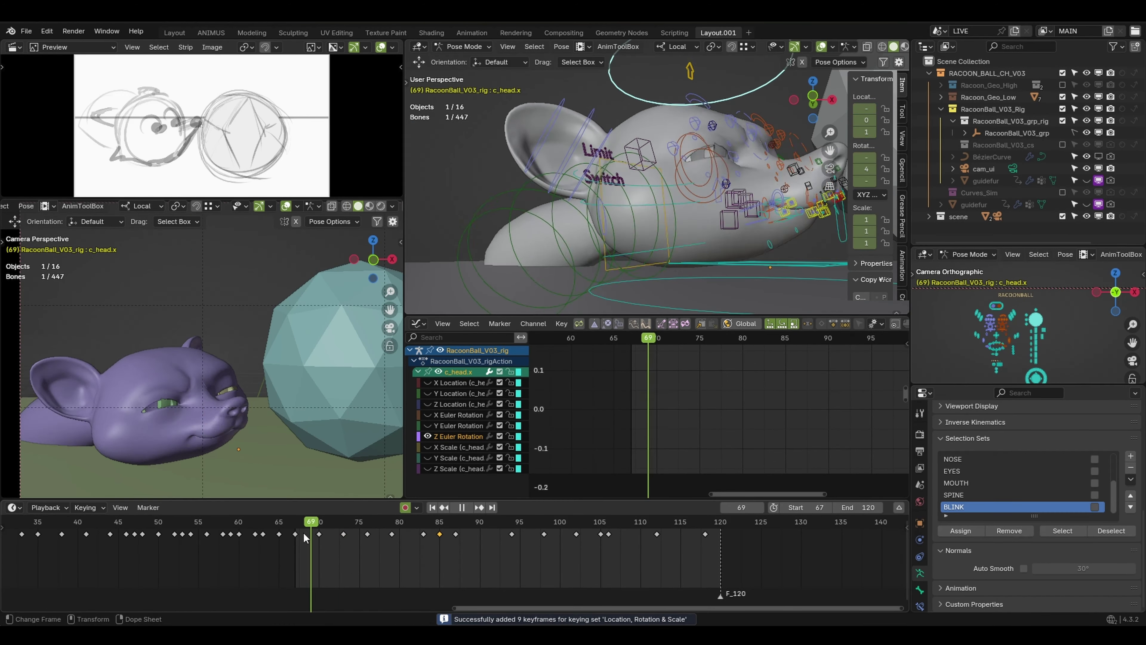
middle_click_drag(704, 253, 716, 287)
left_click_drag(716, 288, 744, 289)
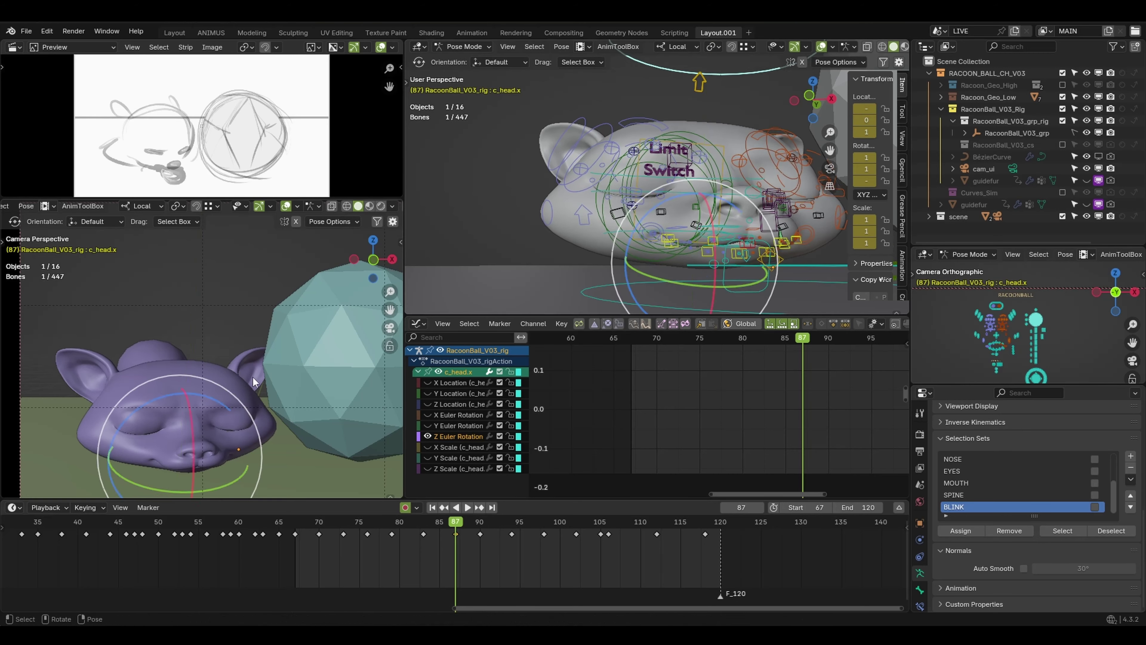
- Rotate the head control at frame 87 and lower it at frame 90
left_click_drag(193, 426, 191, 447)
left_click_drag(469, 533, 482, 533)
key("w")
left_click_drag(693, 186, 692, 204)
- Rotate the head control at frame 98 and adjust its position to settle the landing pose
left_click_drag(481, 532, 543, 533)
key("space")
key("space")
key("e")
left_click_drag(254, 413, 218, 436)
key("w")
left_click_drag(183, 388, 184, 382)
left_click_drag(698, 185, 696, 194)
- Isolate the head control's X Location curve and frame it in the Graph Editor
left_click_drag(544, 533, 424, 535)
left_click(458, 382)
key("shift+h")
key("KP_Decimal")
middle_click_drag(761, 435, 818, 402, "ctrl")
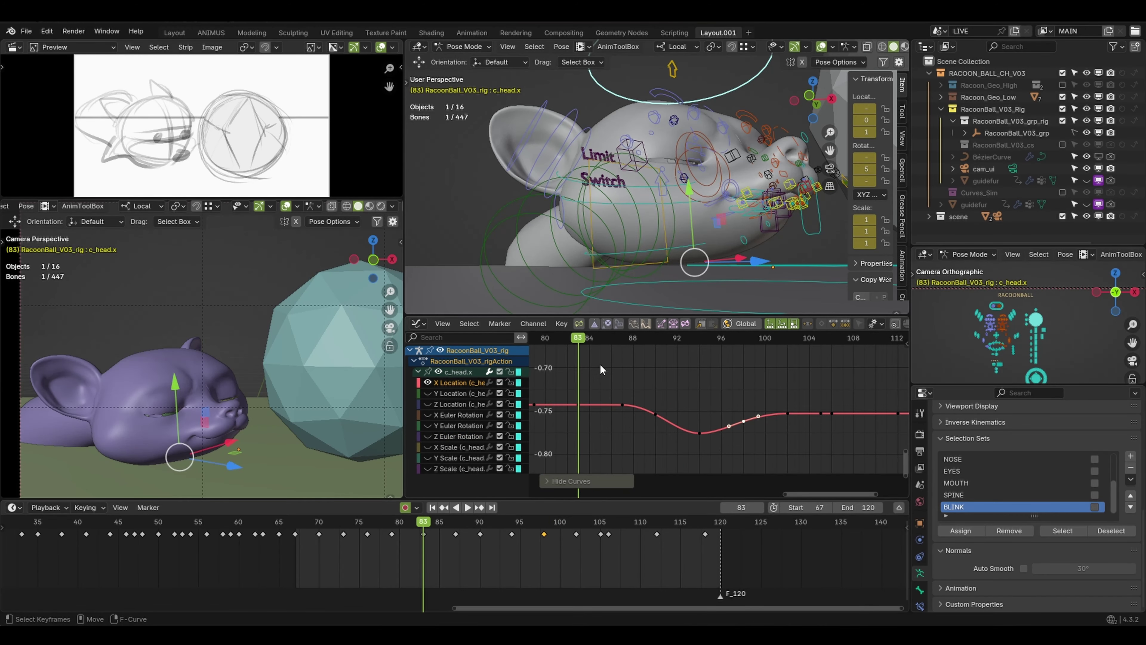
- Copy the X Location key at frame 87 and paste it at frame 90
left_click_drag(605, 339, 655, 343)
left_click(623, 405)
key("ctrl+c")
key("ctrl+v")
key("space")
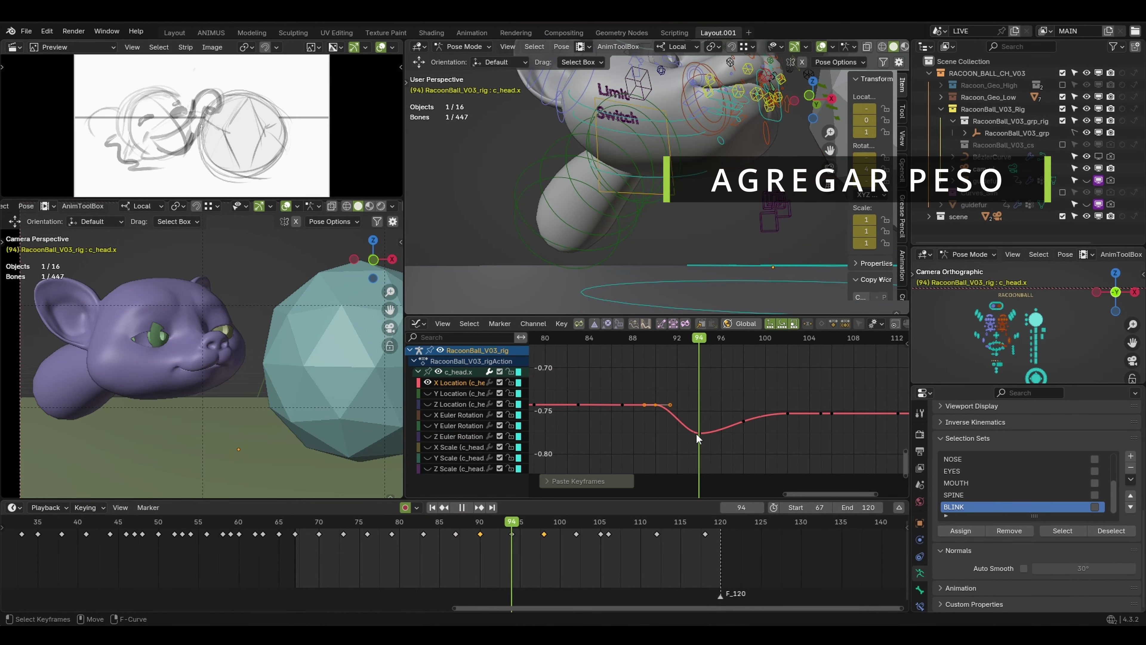
- Raise the X Location curve's key at frame 94, smooth the curve after it, and play back the result
left_click_drag(698, 434, 699, 413)
left_click_drag(705, 339, 744, 414)
left_click(788, 414)
left_click_drag(700, 412, 750, 402)
left_click_drag(655, 340, 634, 409)
key("space")
key("space")
- Isolate the head's Y Location curve, lower its peak at frame 94, and raise the key near frame 98
left_click(458, 394)
key("shift+h")
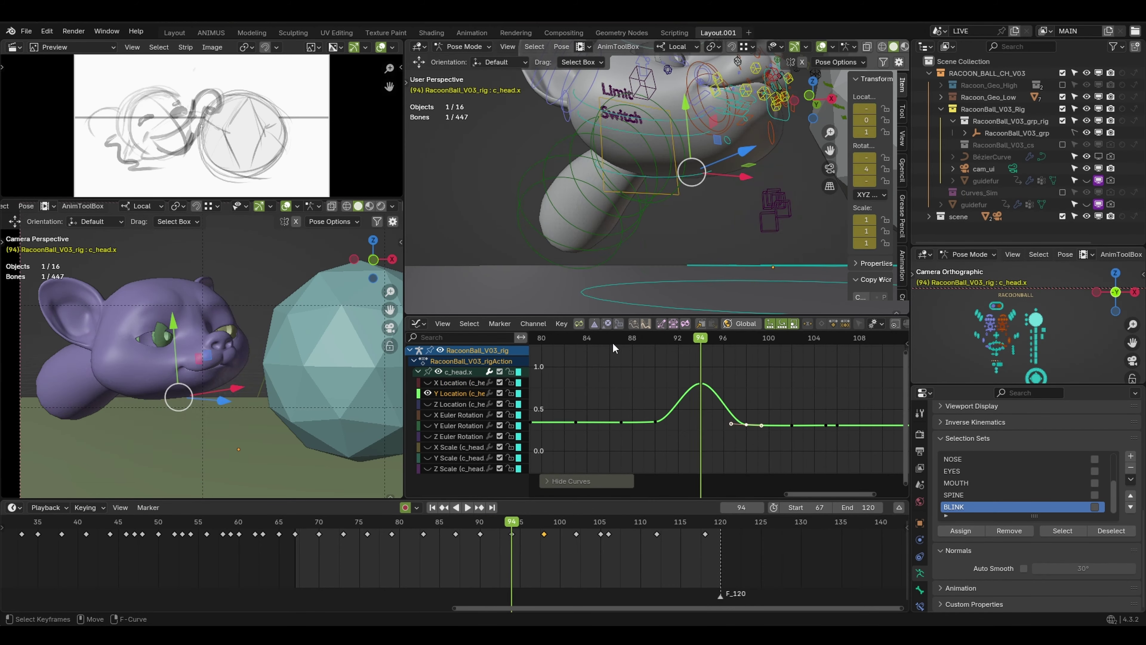
left_click_drag(617, 341, 700, 413)
left_click_drag(701, 384, 701, 401)
left_click_drag(716, 401, 717, 389)
left_click_drag(650, 339, 746, 417)
left_click_drag(747, 424, 748, 414)
left_click_drag(747, 339, 802, 411)
- Adjust the head control's rotation at frame 90 and play back the motion
left_click_drag(406, 524, 481, 538)
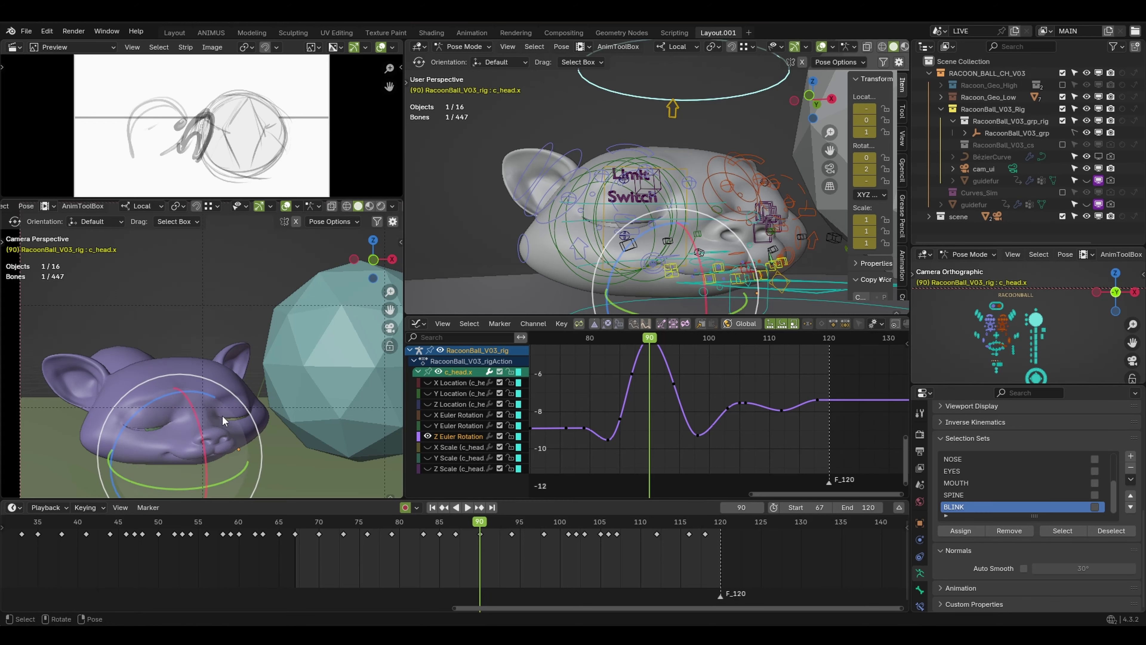
middle_click_drag(695, 261, 732, 260)
left_click_drag(717, 261, 717, 276)
left_click(480, 534)
key("space")
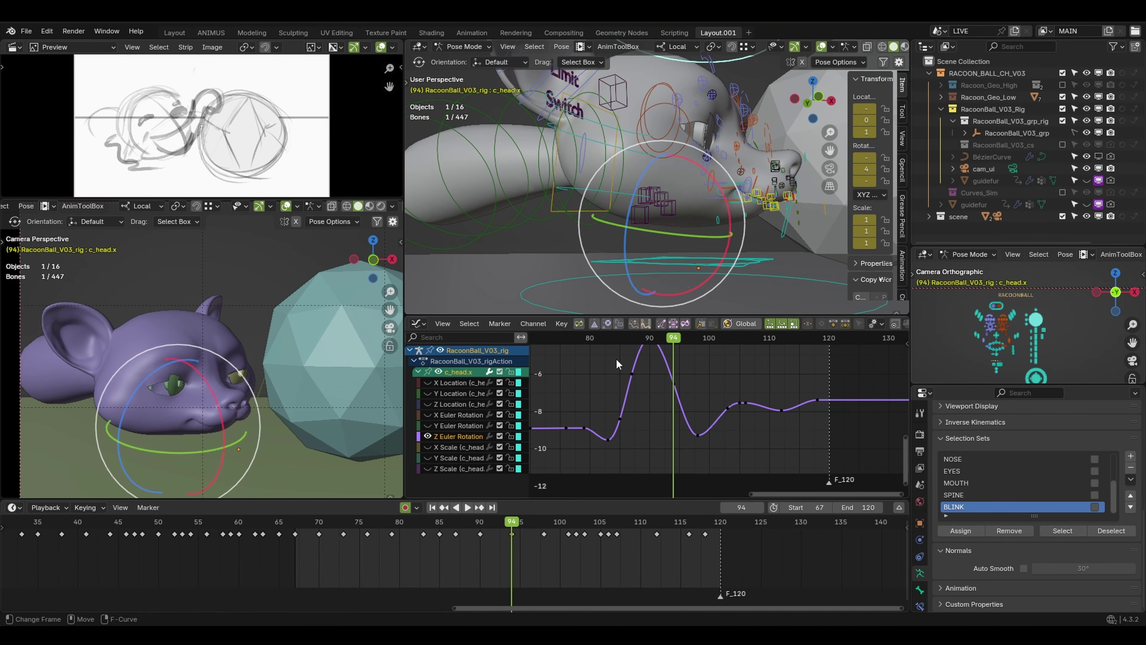
- Raise the head control at frame 96 and play back the jump from frame 90
mouse_move(514, 525)
left_mouse_down()
mouse_move(543, 533)
mouse_move(529, 533)
left_mouse_up()
key("w")
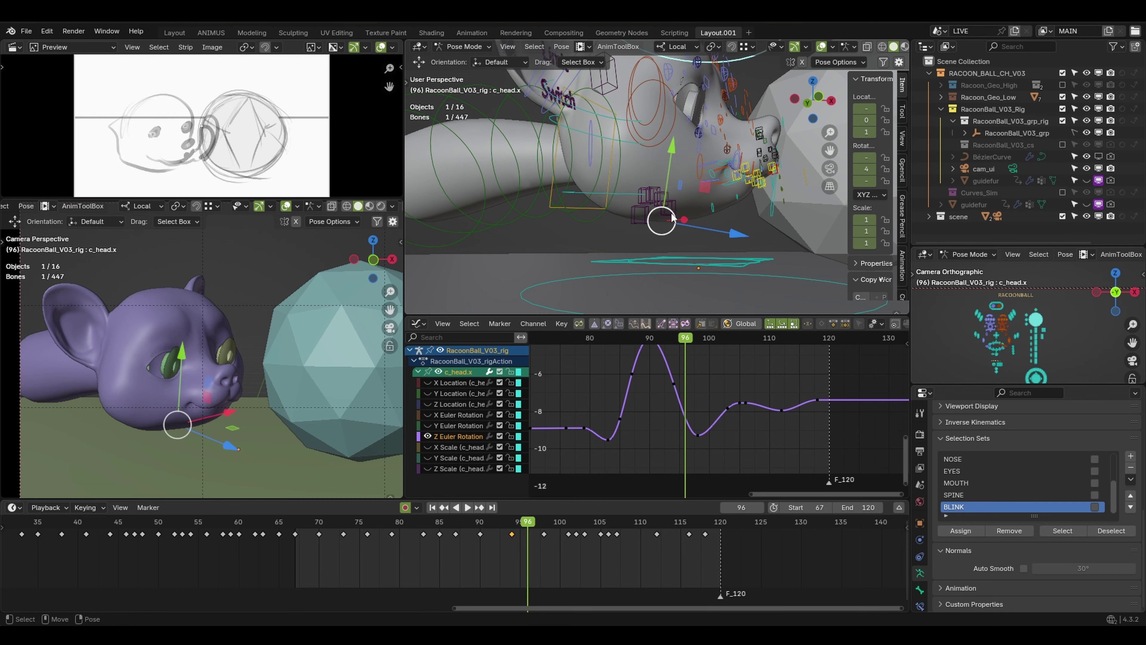
left_click_drag(667, 174, 667, 131)
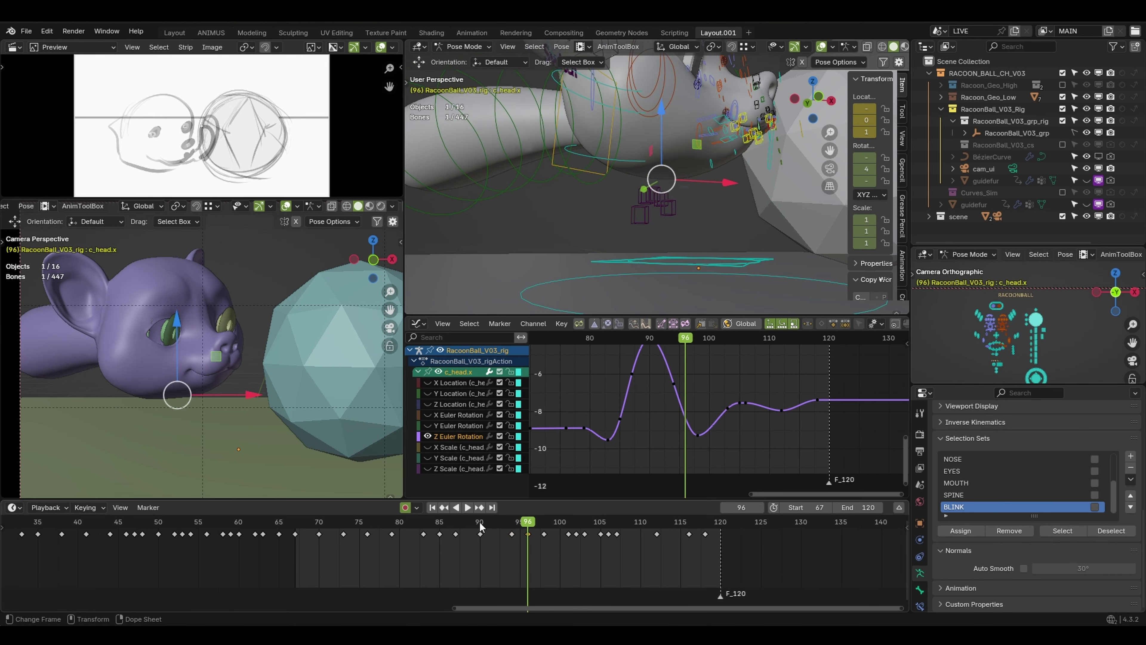
left_click(481, 525)
key("space")
key("space")
- Add the SQ control to the head selection and retime their landing keyframe to frame 97
left_click(670, 96, "shift")
left_click(483, 527)
key("space")
left_click_drag(485, 534, 503, 534)
left_click_drag(506, 525, 536, 535)
left_click(527, 523)
left_click_drag(544, 525, 693, 553)
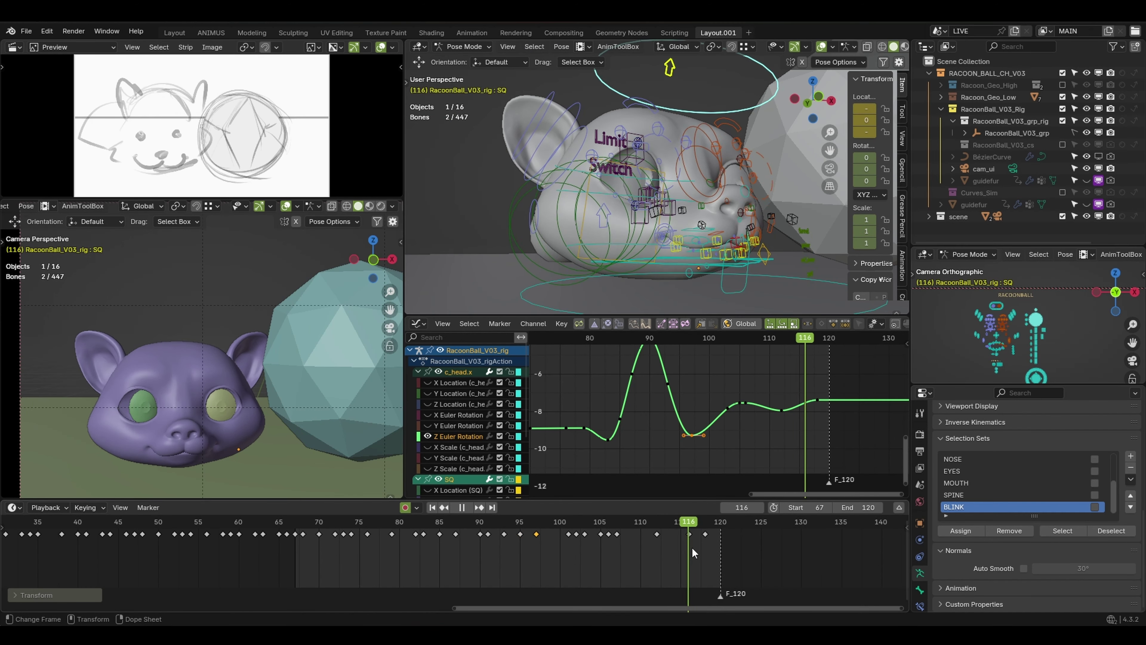
- Shift the head and SQ keyframes that follow frame 97 two frames earlier and play back the timing
left_click_drag(598, 535, 564, 544)
left_click_drag(577, 534, 570, 544)
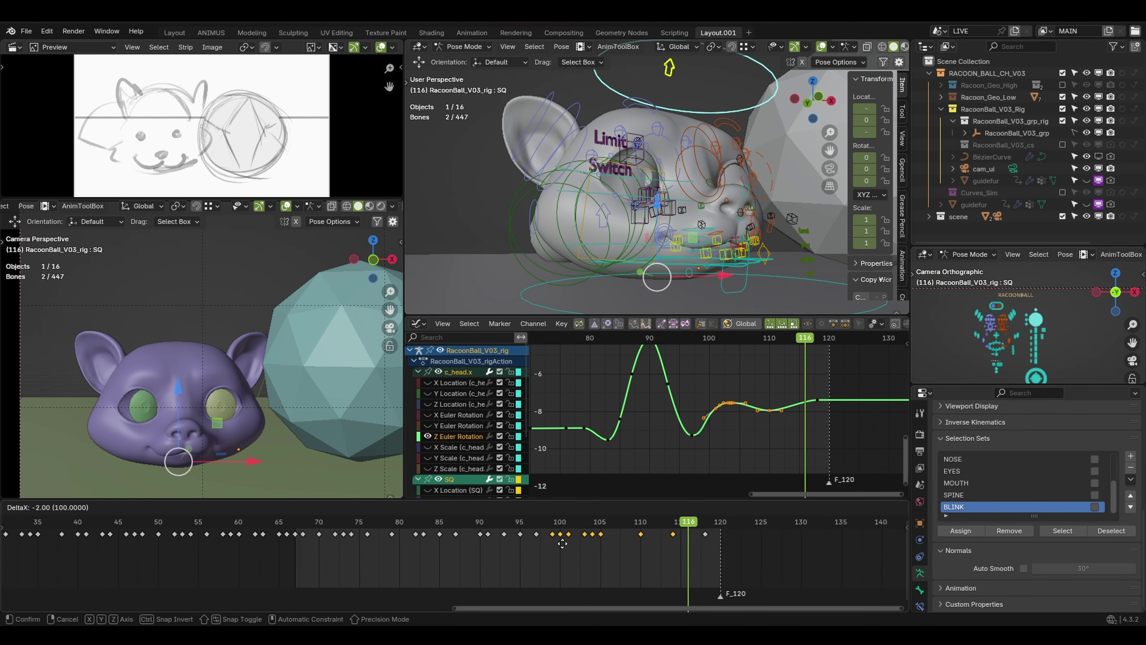
left_click(562, 543)
key("space")
key("space")
- Key the head and SQ controls at frames 87 and 82
left_click(456, 540)
key("i")
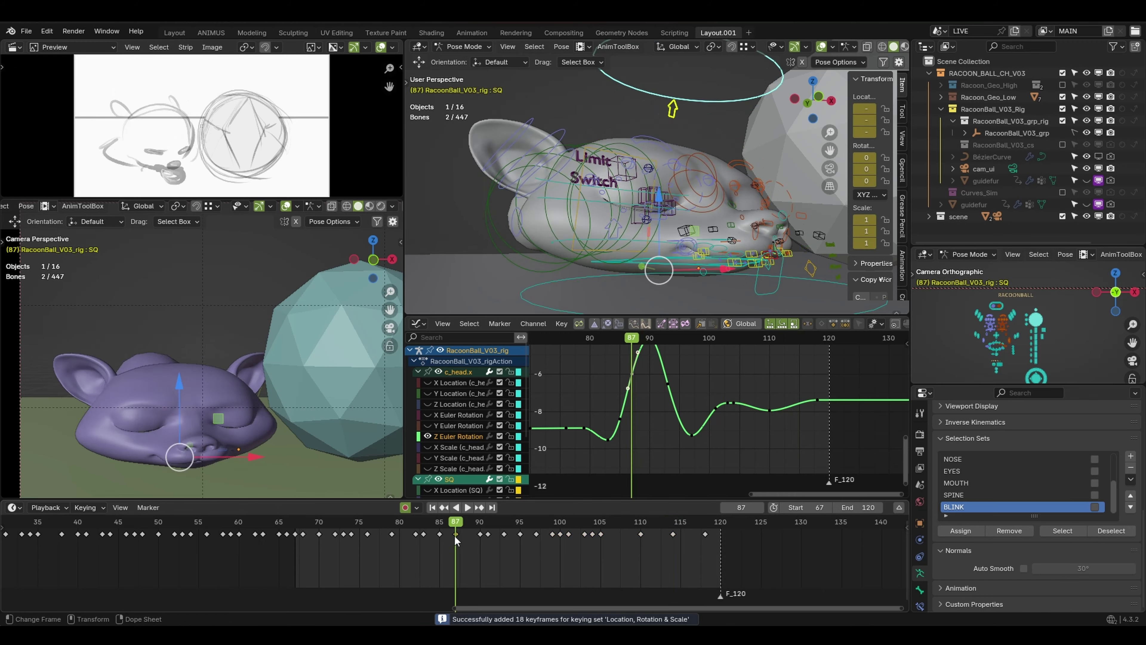
key("space")
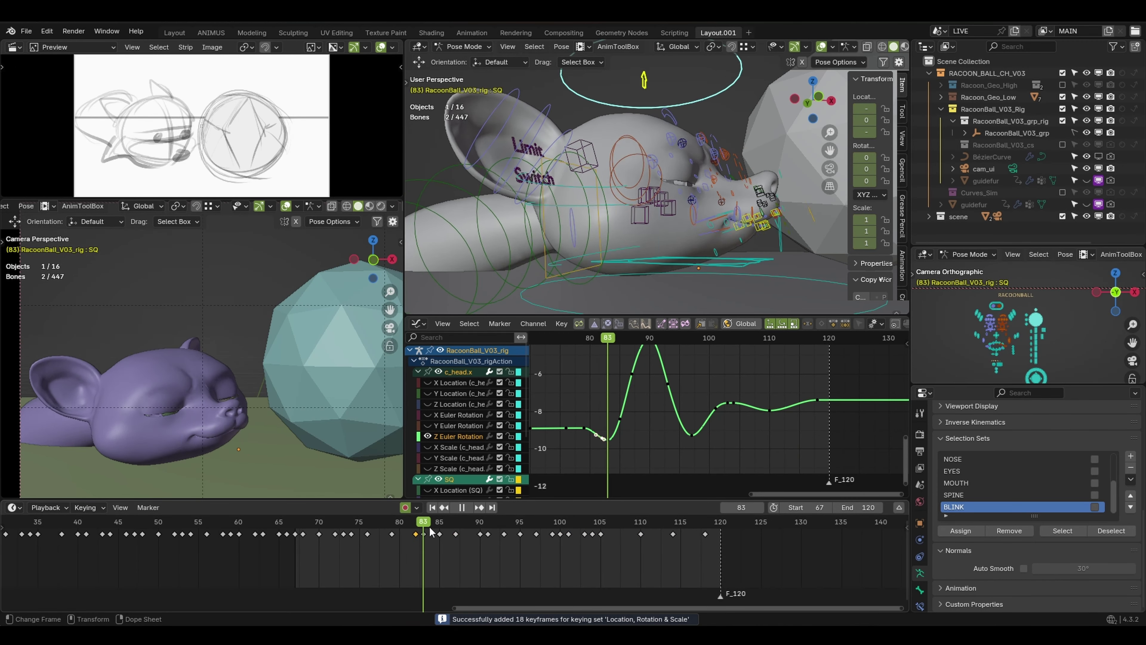
key("space")
mouse_move(437, 542)
left_mouse_down()
mouse_move(426, 539)
mouse_move(445, 530)
left_mouse_up()
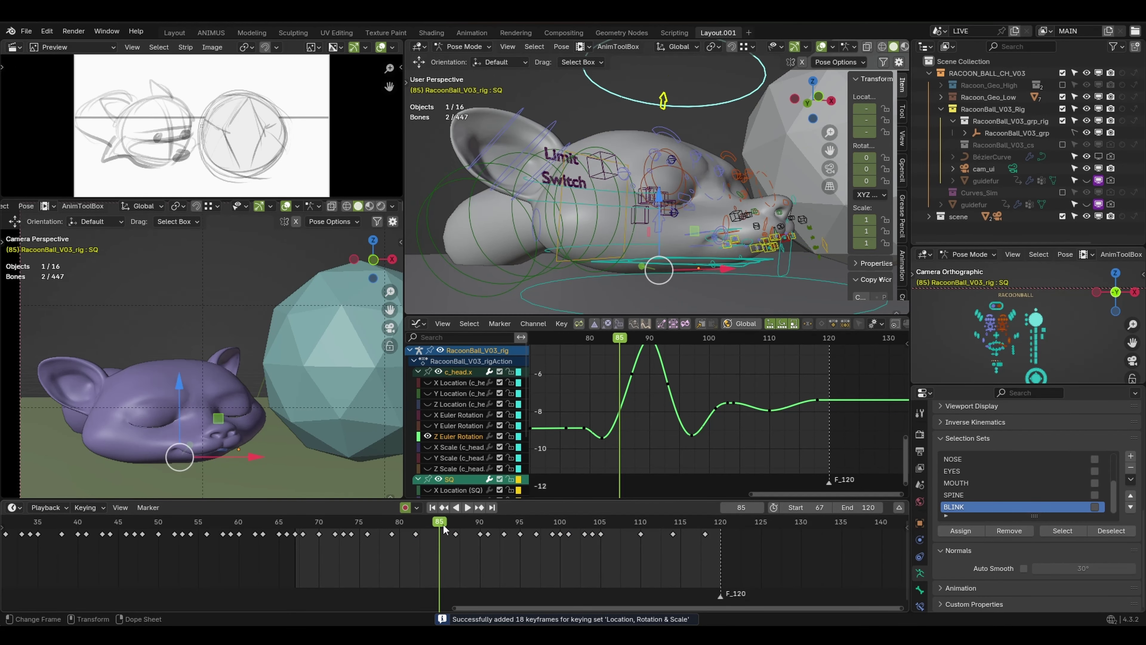
- Key the head and SQ controls at frames 85 and 90
key("space")
key("Escape")
key("i")
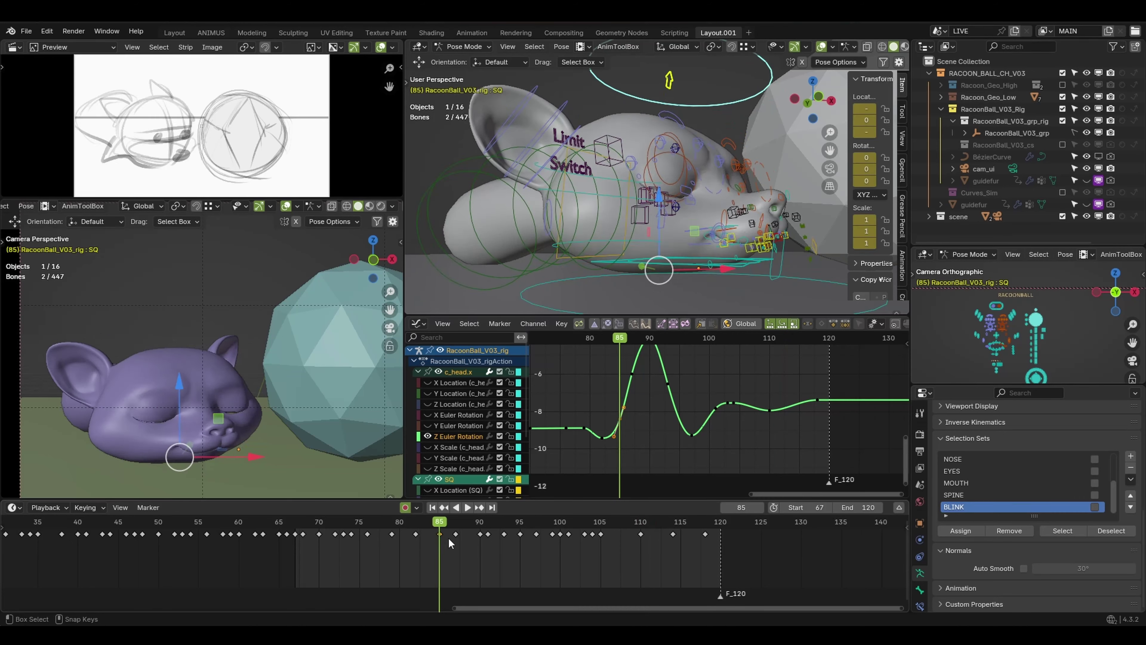
key("space")
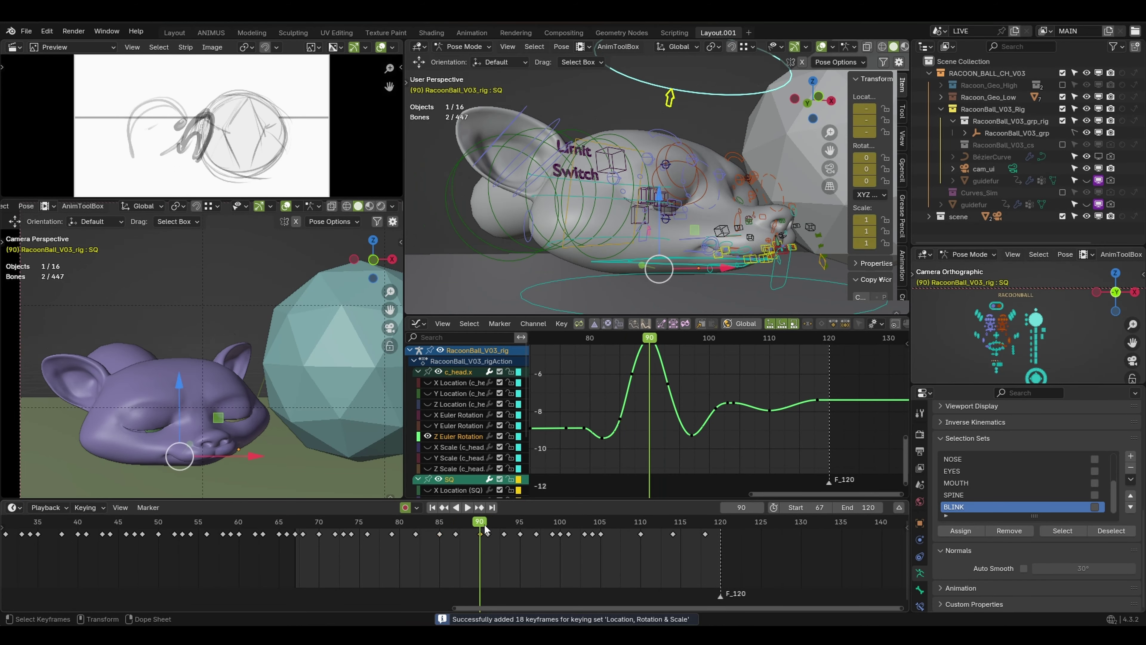
- Key the head and SQ controls and shift their keyframes from frame 97 onward one frame later
key("space")
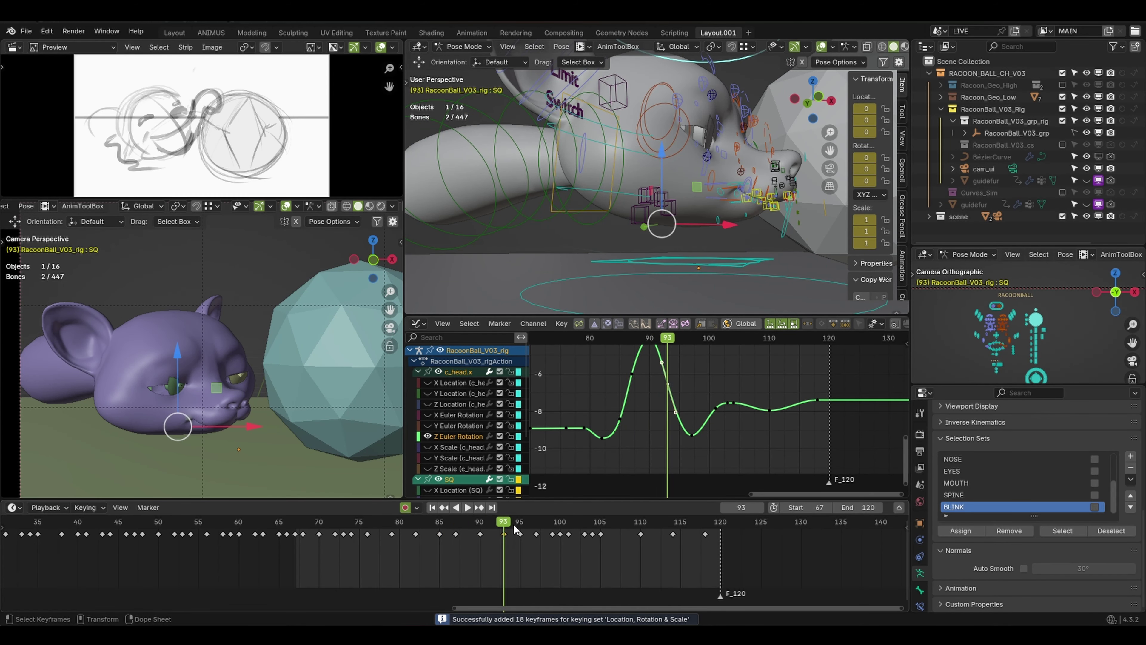
key("space")
left_click(523, 543)
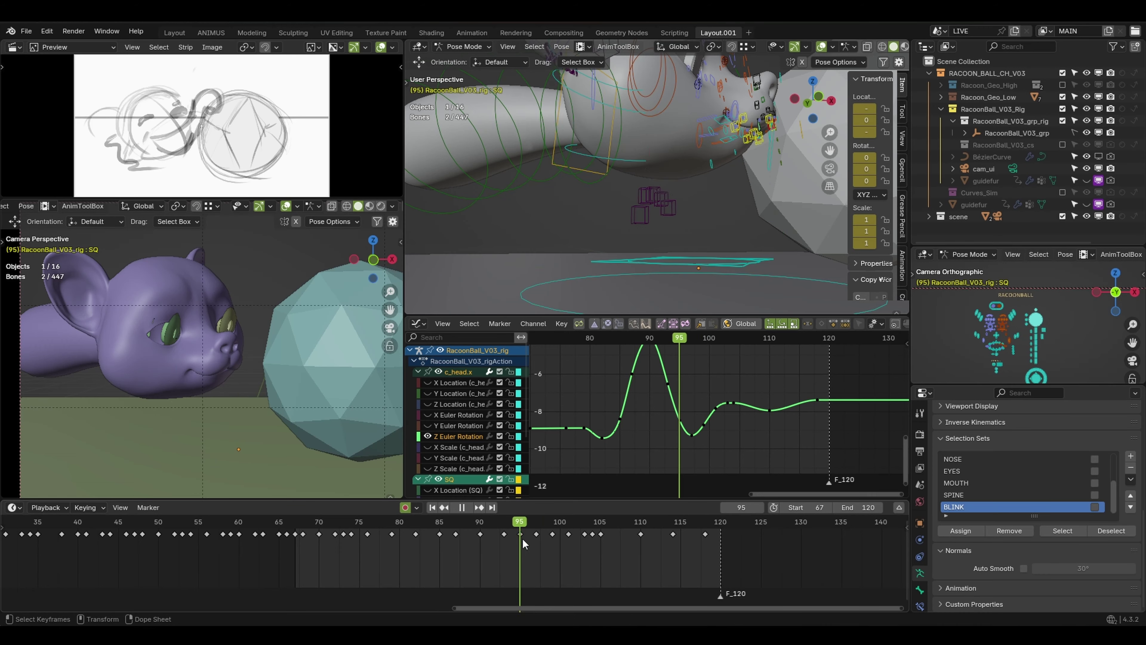
key("i")
left_click_drag(535, 533, 533, 530)
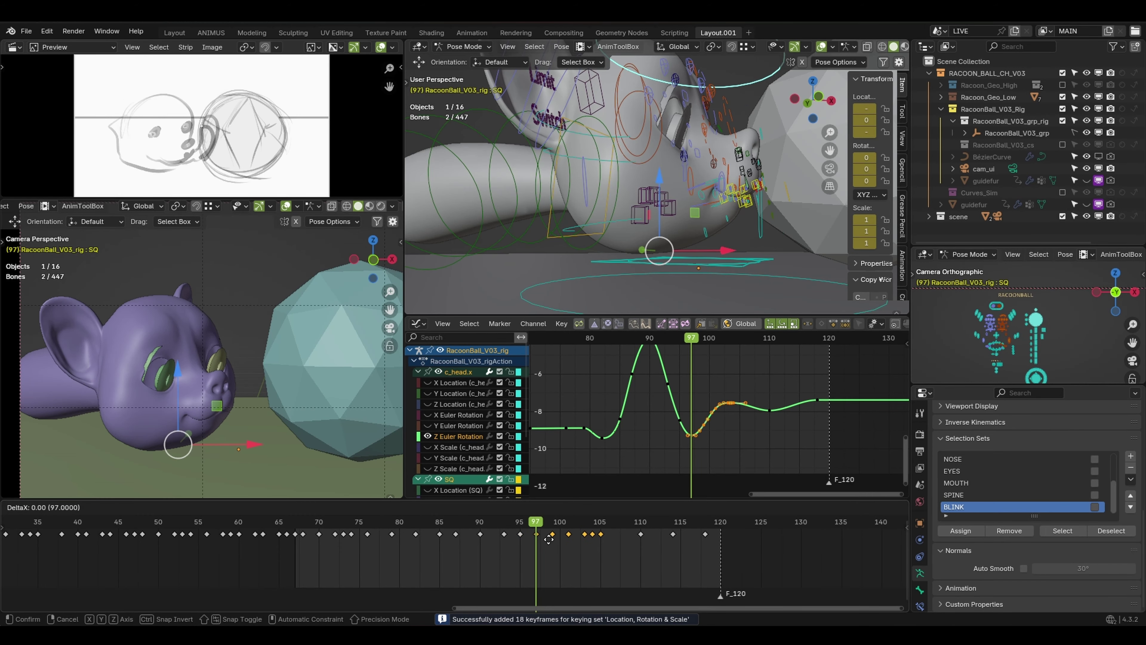
key("space")
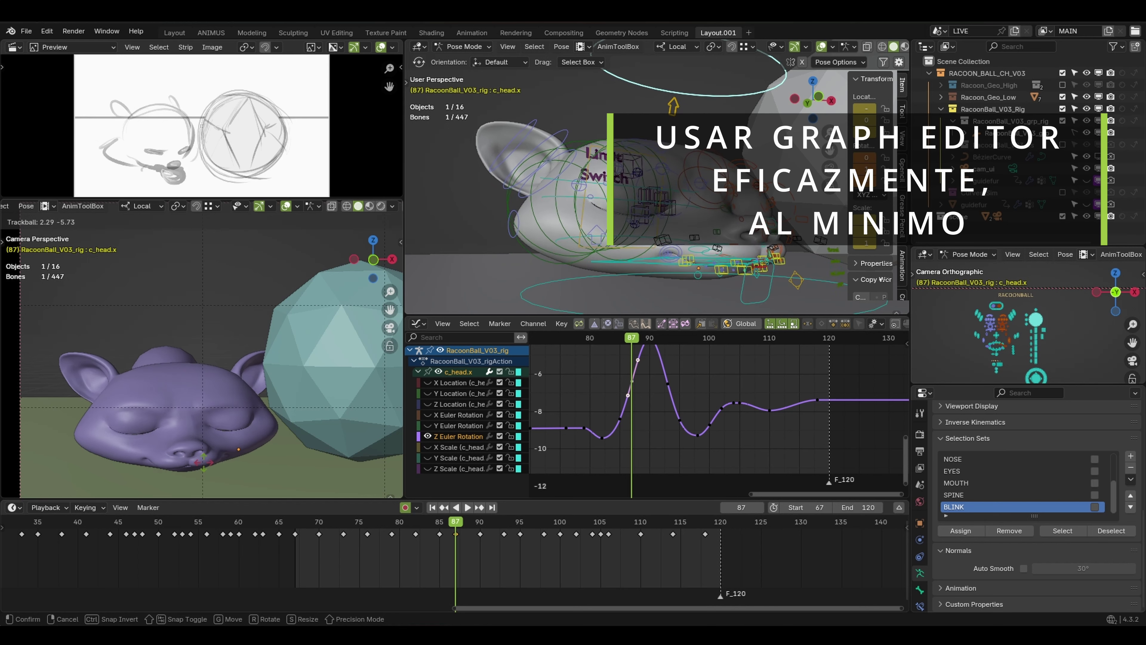
- Rotate the c_head.x control to refine the landing poses at frames 87 and 90
left_click(213, 465)
key("Up")
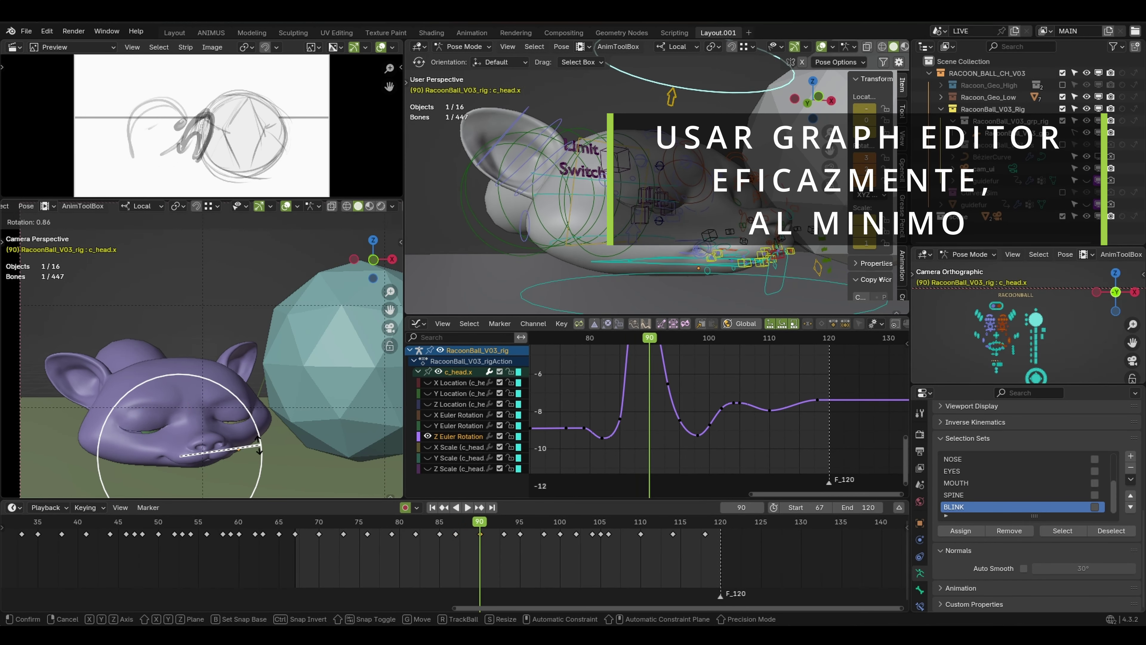
left_click(258, 445)
key("Down")
left_click(242, 465)
key("Up")
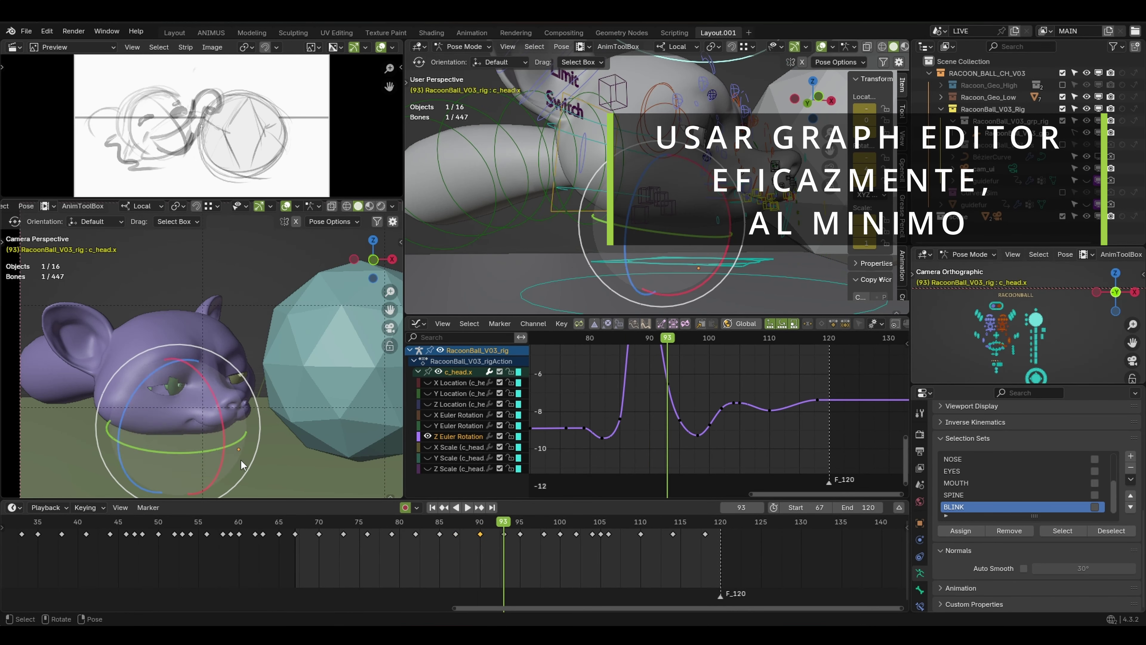
- Rotate c_head.x to refine the lifted head poses at frames 93 and 95
left_click(244, 424)
key("Up")
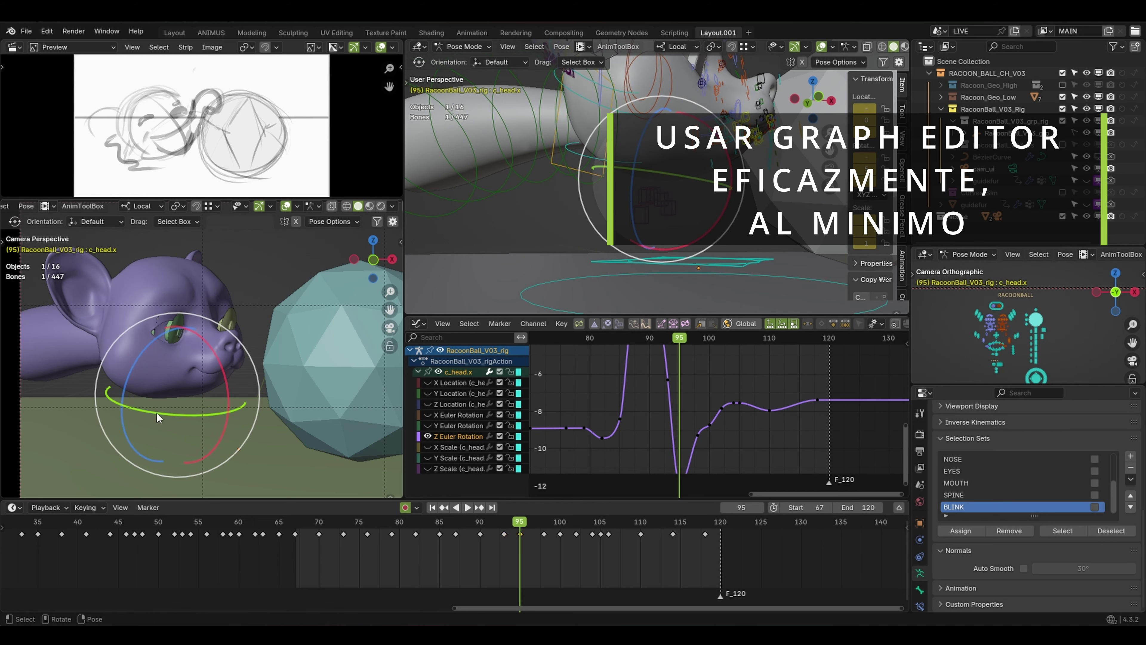
left_click(266, 391)
key("Up")
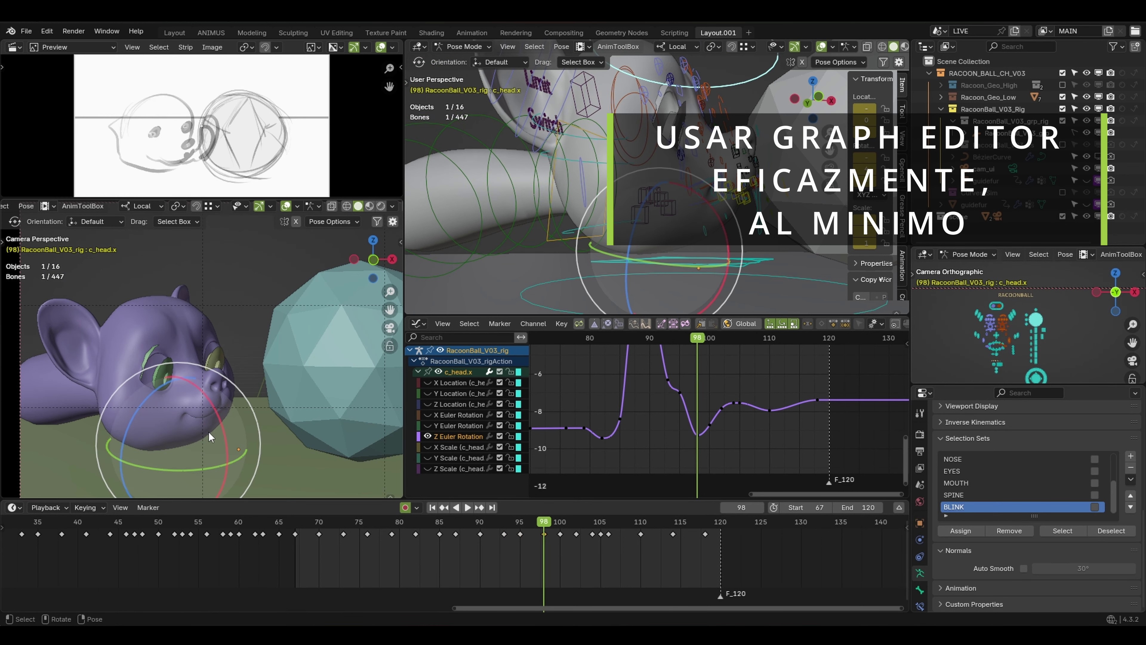
- Rotate c_head.x with the trackball at frames 98 and 100 and play back the motion
key("r")
key("r")
left_click(234, 450)
key("Up")
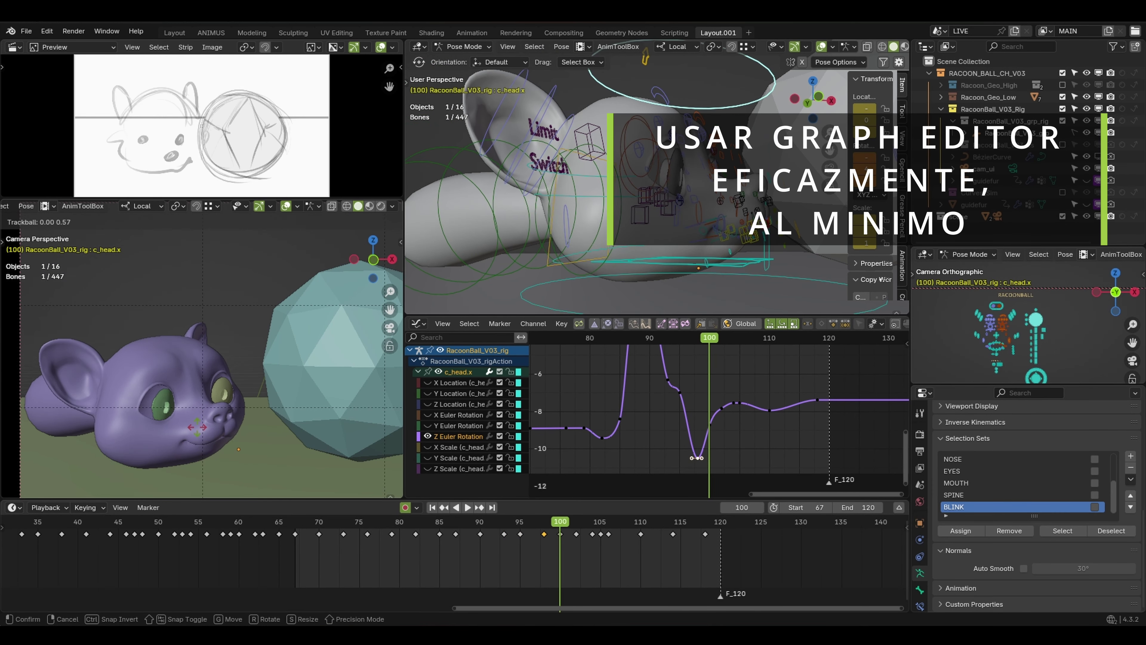
left_click(212, 450)
key("Up")
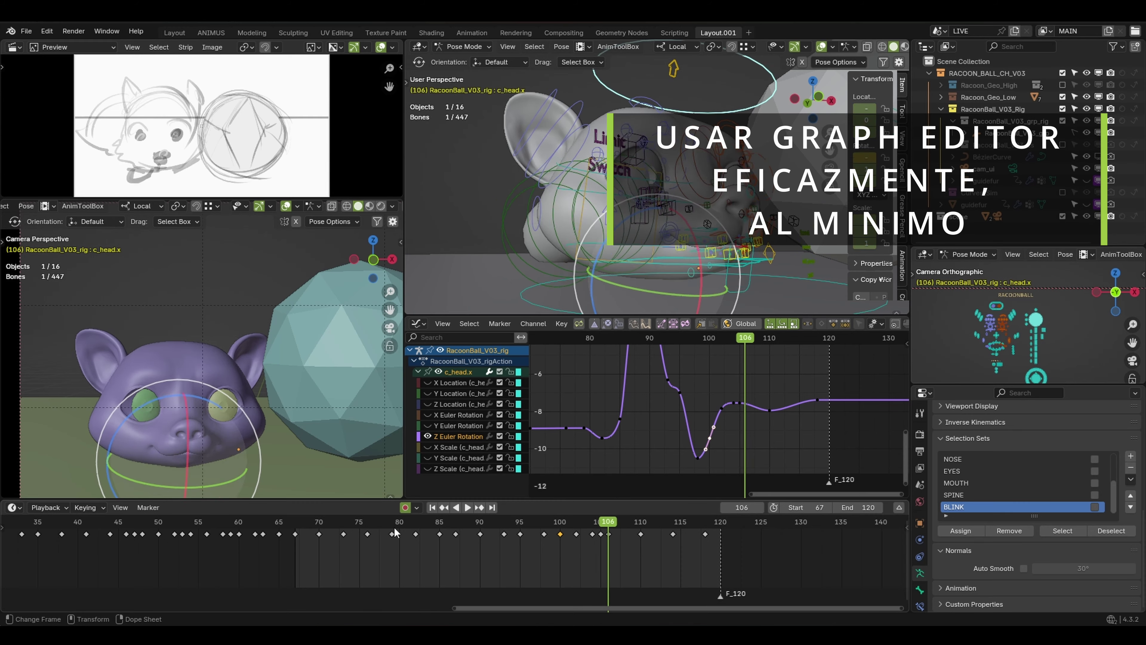
key("space")
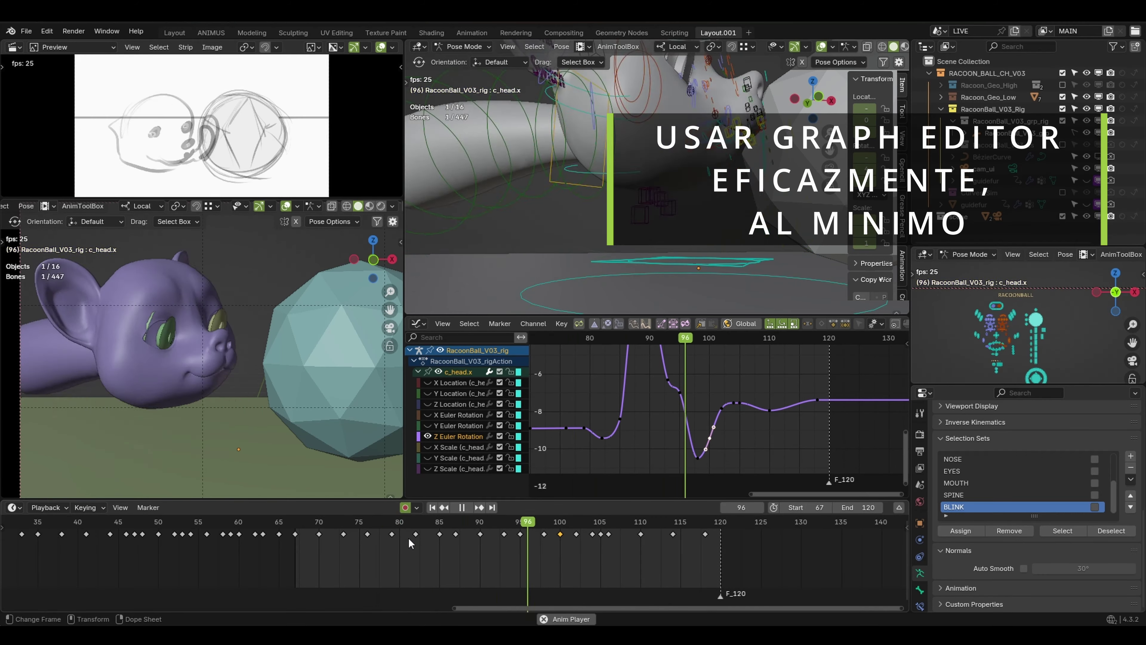
- Rotate the c_skull_02.x control at frames 89, 93, 98, 103 and 109 to offset the skull motion
left_click(268, 450)
key("space")
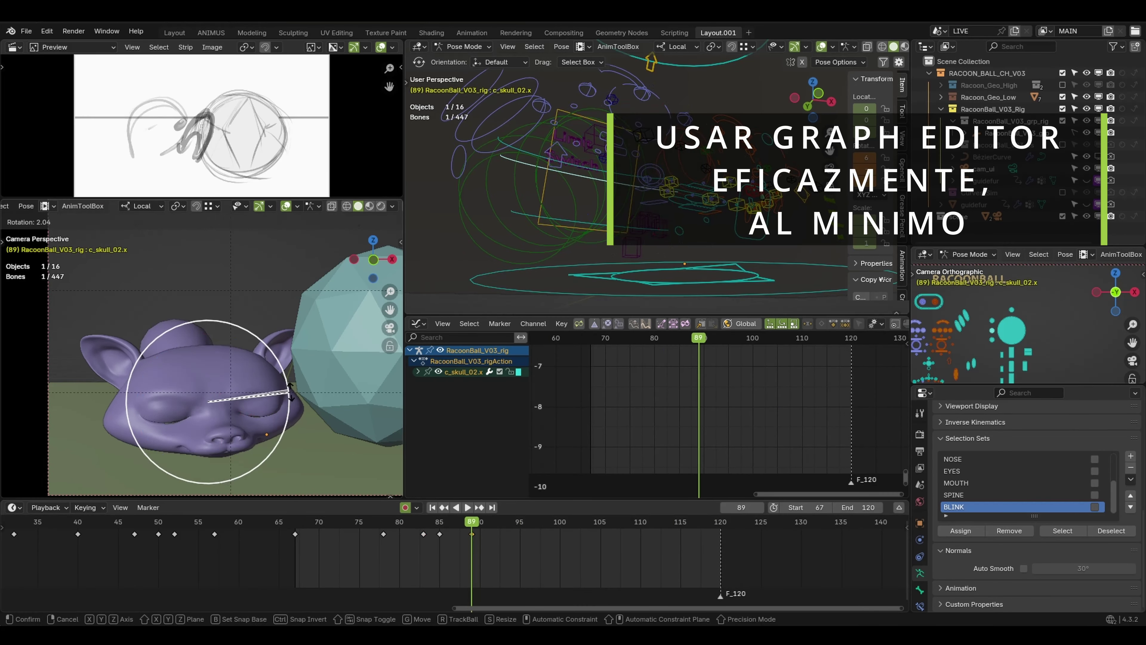
left_click(256, 361)
key("Up")
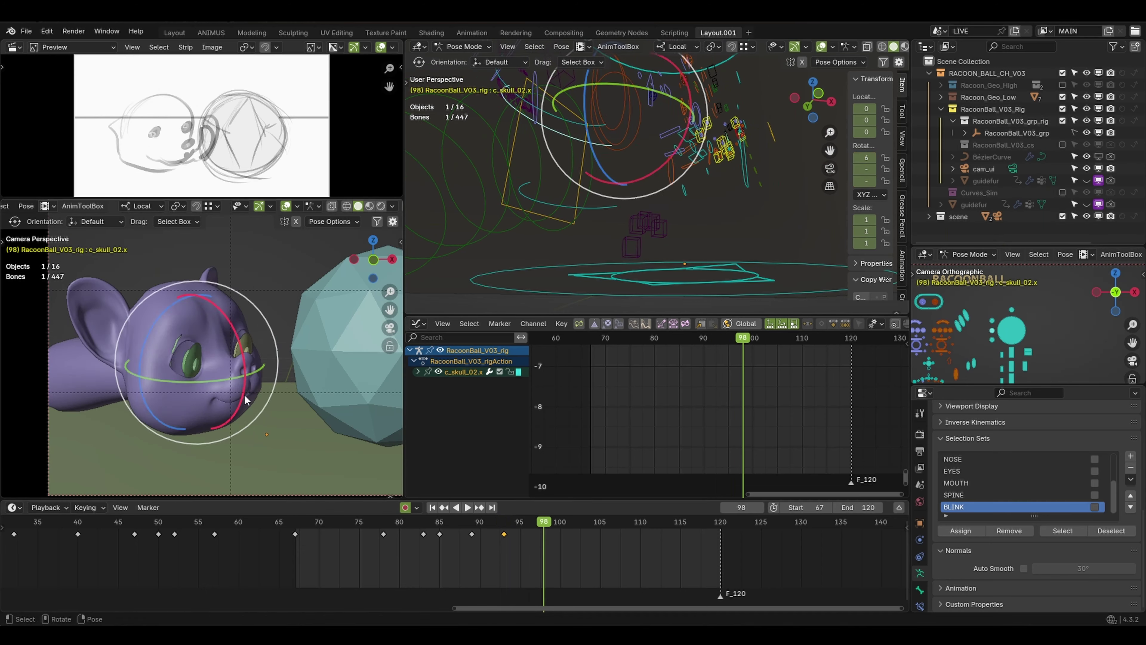
left_click_drag(543, 525, 584, 526)
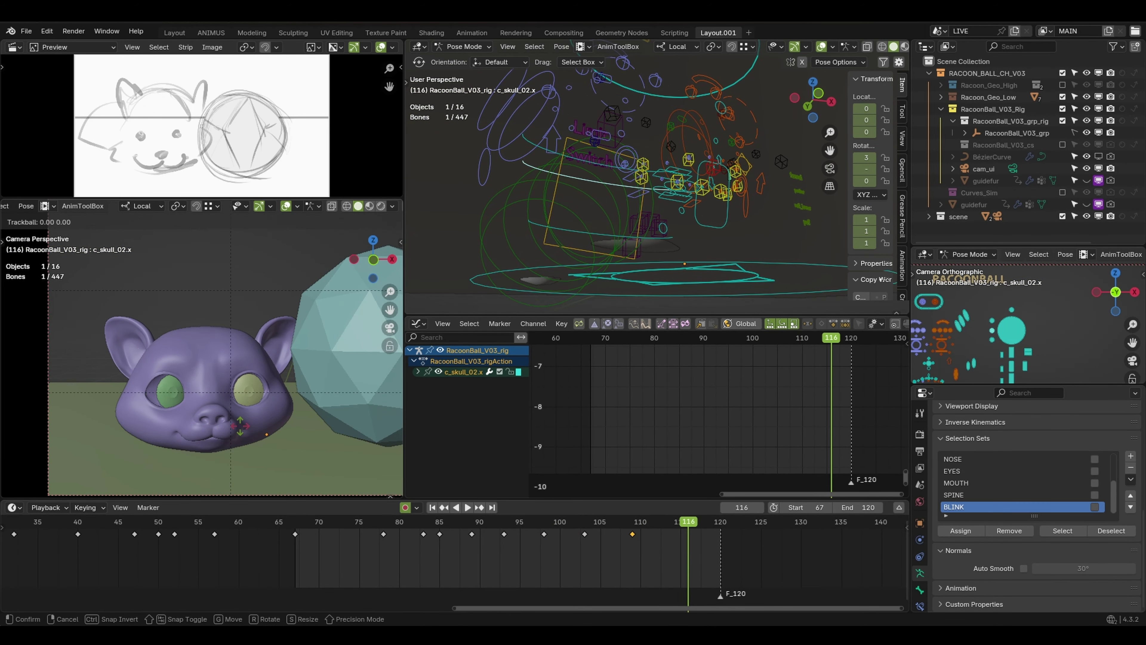
key("Escape")
- Key the c_skull_01.x control at frame 78 and rotate it at frame 82
left_click(996, 344)
mouse_move(367, 530)
left_mouse_down()
mouse_move(417, 537)
mouse_move(385, 535)
left_mouse_up()
key("i")
left_click_drag(385, 534, 415, 537)
key("r")
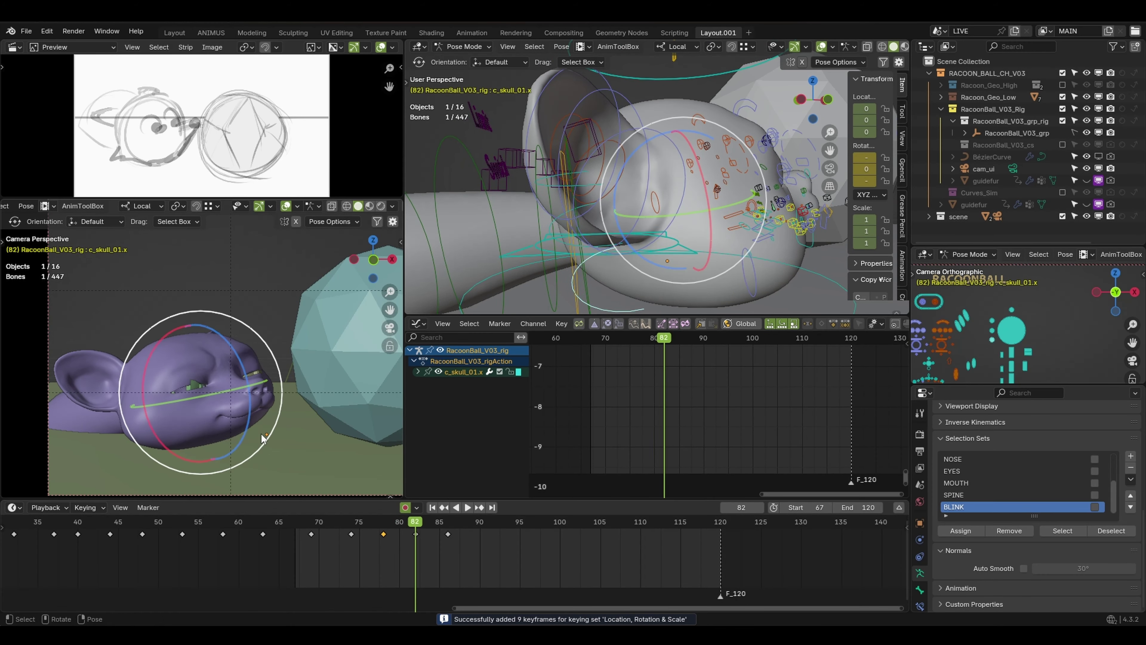
- Key c_skull_01.x at frame 85 and play back the result
key("space")
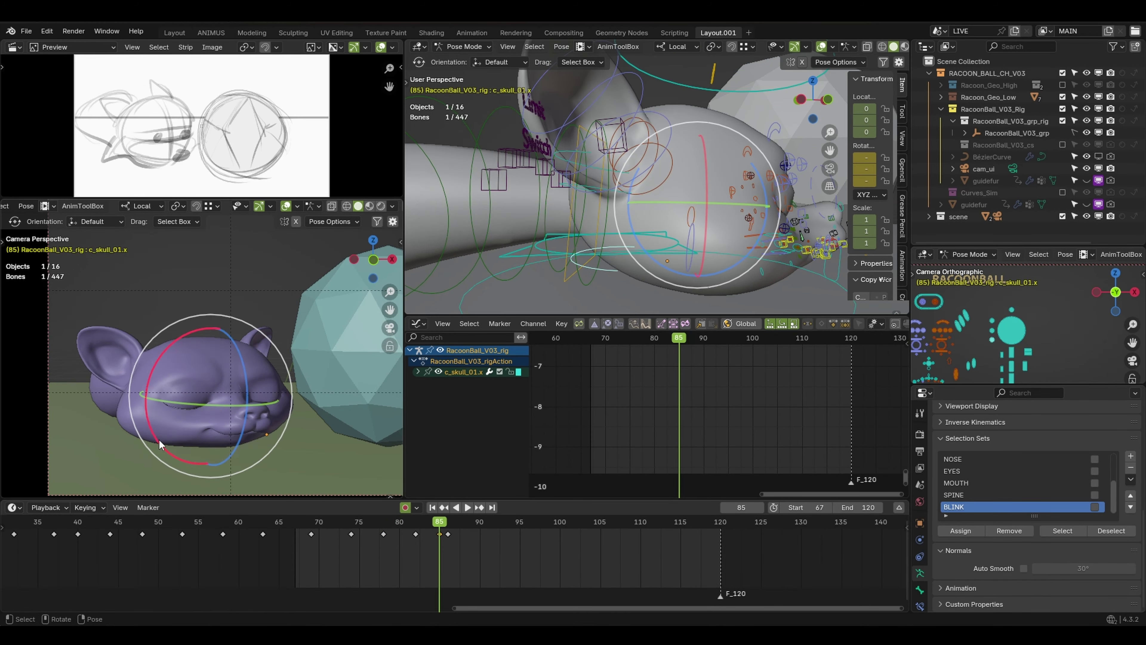
key("i")
key("space")
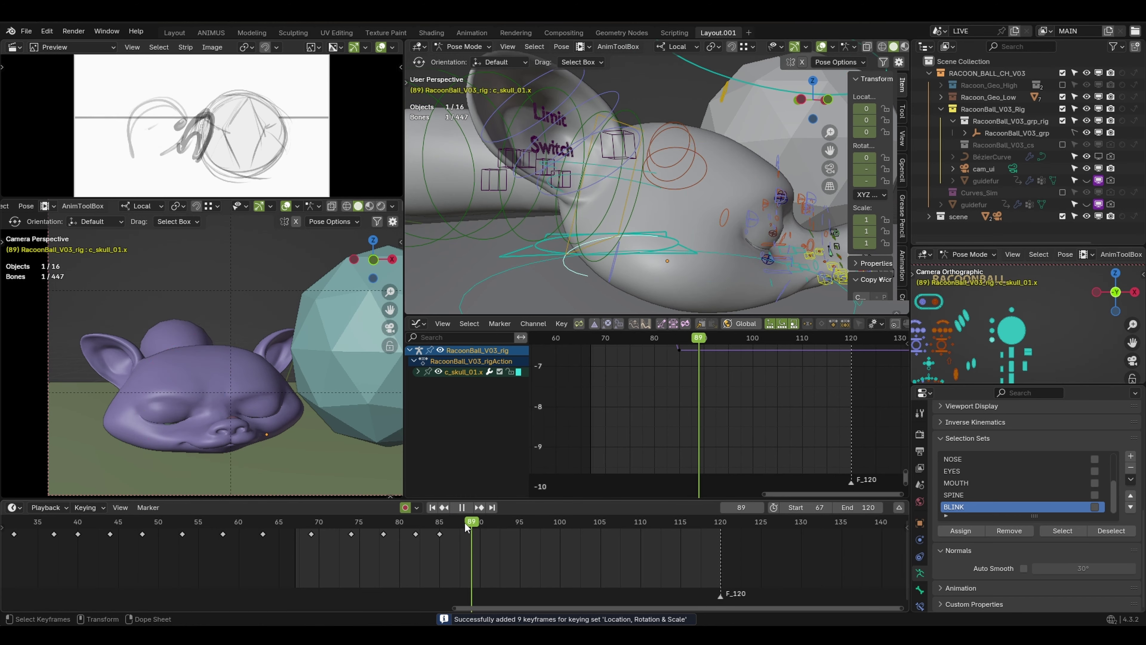
left_click(444, 533)
- Rotate c_skull_01.x at frames 88 and 91 to offset the lower skull during the turn
key("space")
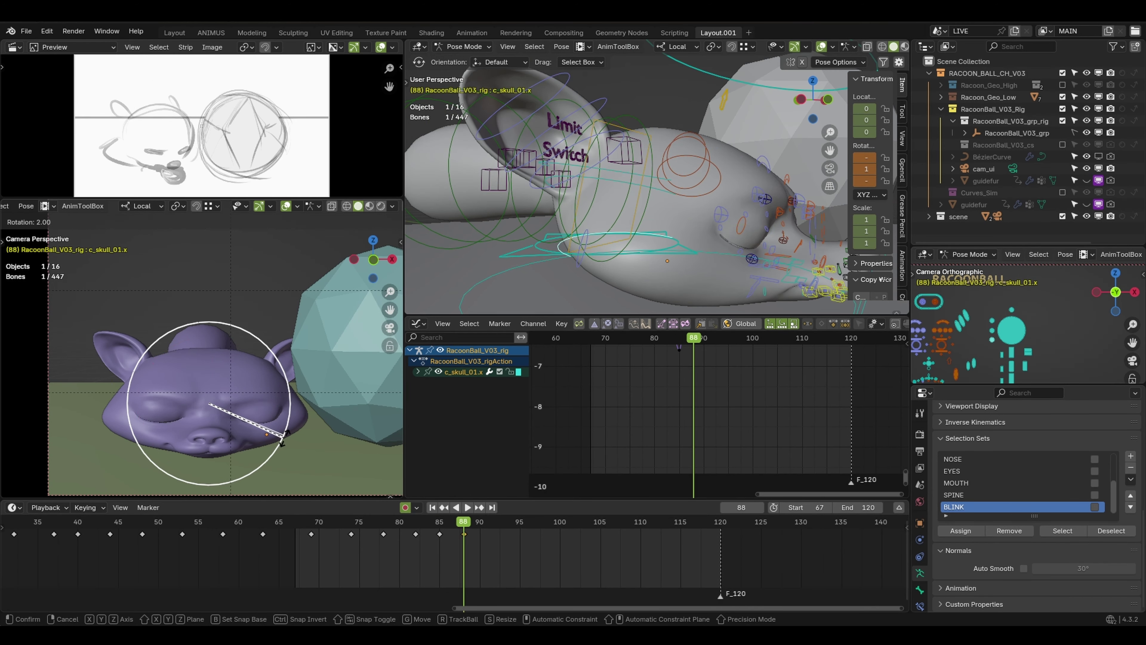
key("Right")
key("Right")
key("Right")
key("r")
key("r")
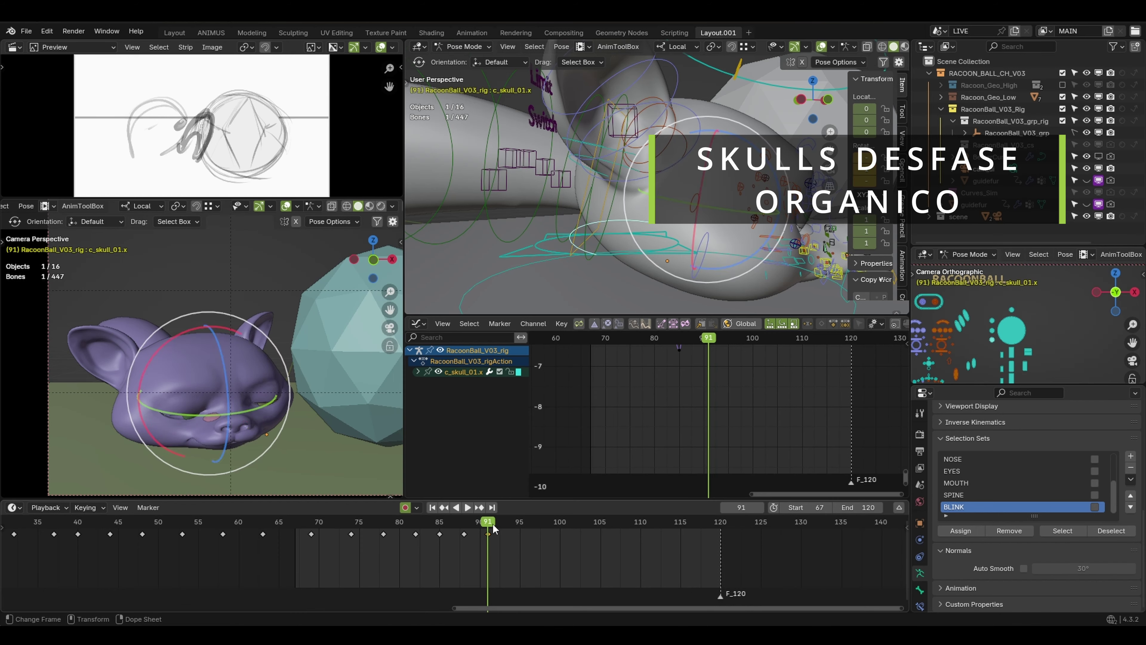
- Rotate c_skull_01.x at frames 95, 99 and 104 to carry the offset through the head lift
key("Right")
key("Right")
key("Right")
key("Right")
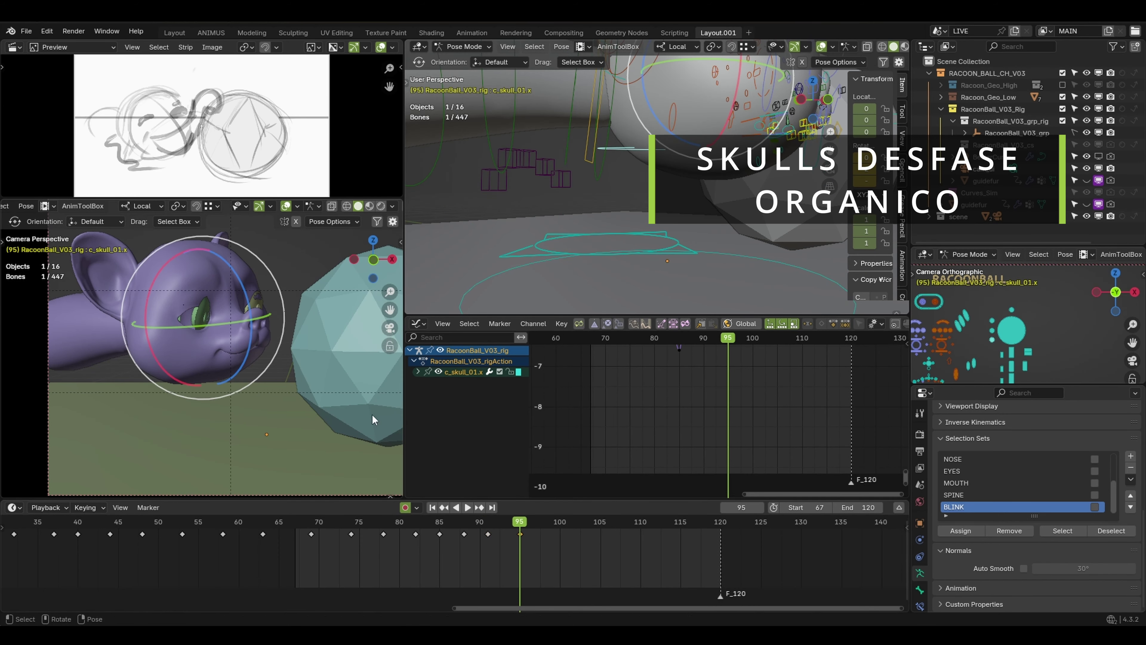
left_click_drag(483, 529, 553, 530)
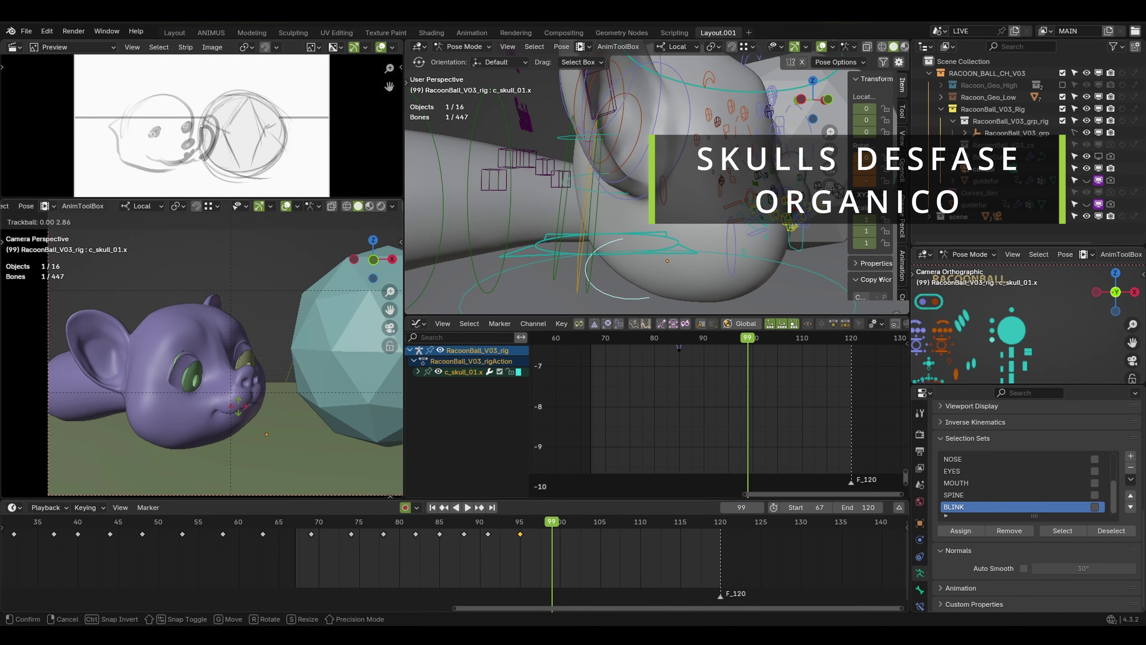
key("e")
left_click_drag(256, 379, 230, 387)
left_click_drag(541, 531, 591, 556)
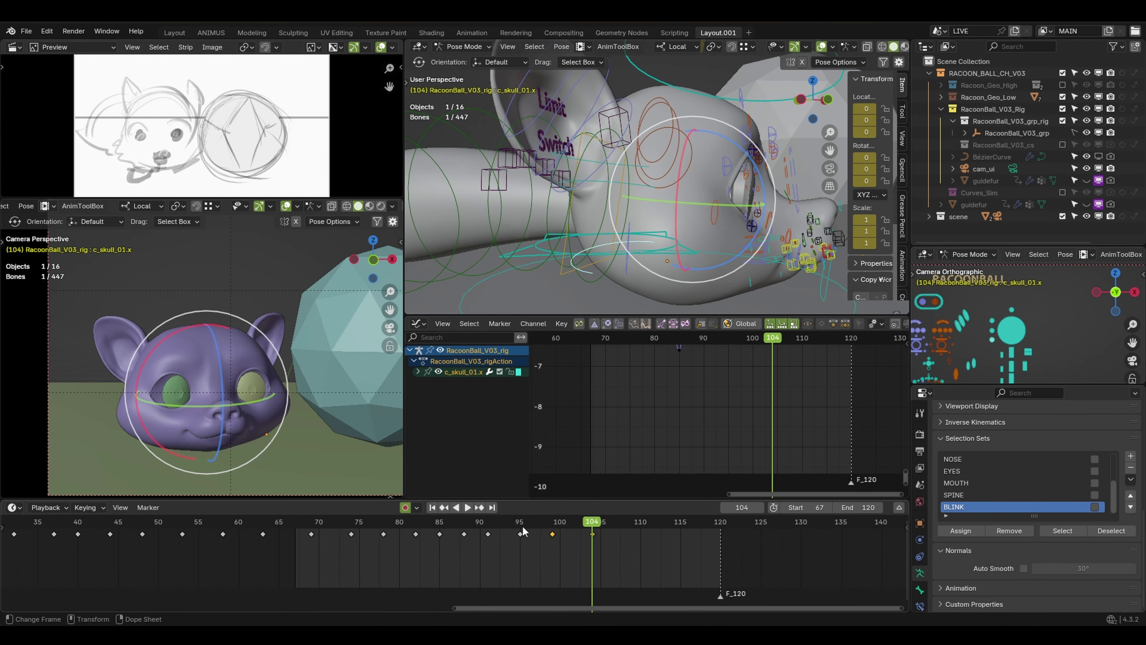
- Play back the skull motion and key the eye, eyelid and eyebrow controls at frame 85
key("space")
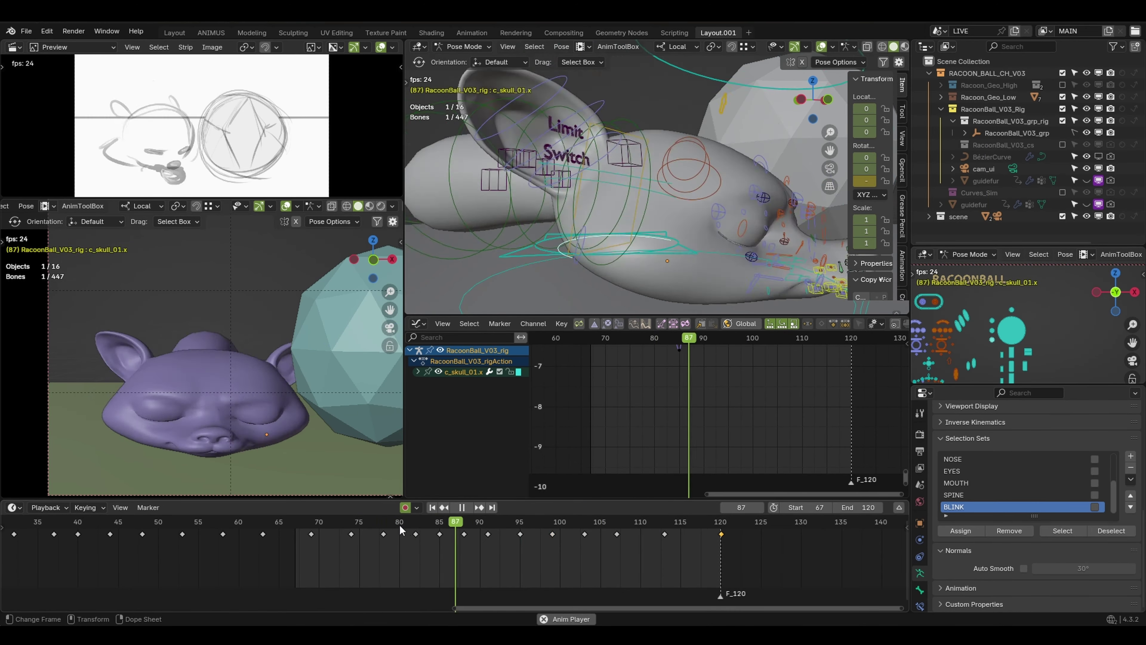
key("i")
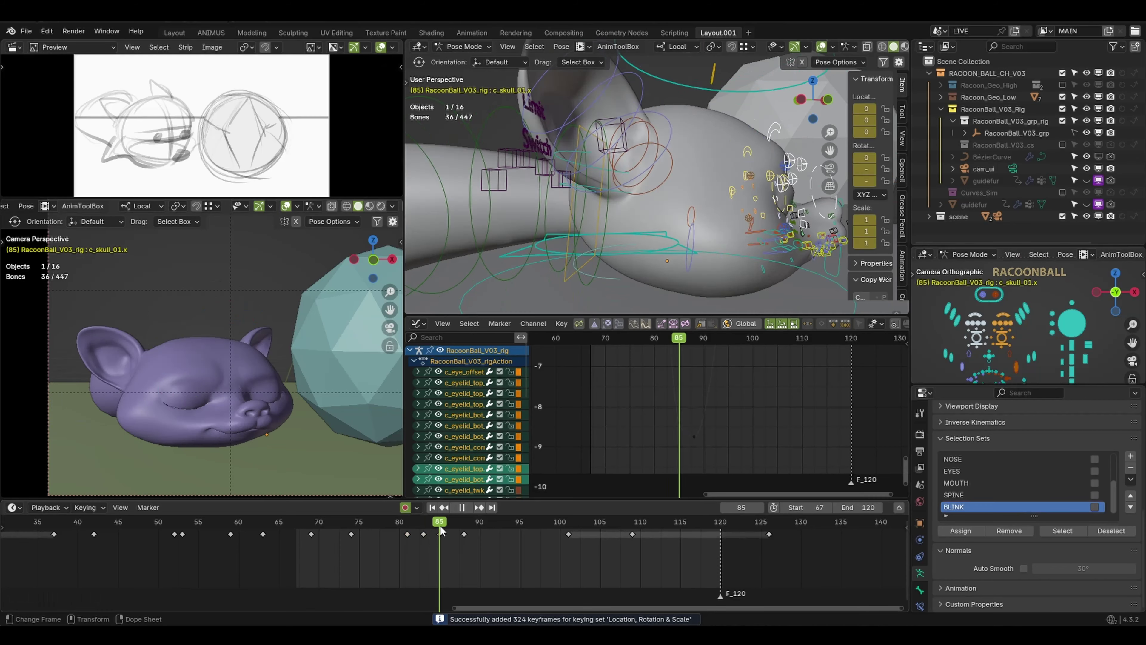
left_click_drag(441, 531, 456, 535)
- Reshape both eyebrows at frame 87 using c_eyebrow_full.r, c_eyebrow_01_end.r and two left eyebrow controls including c_eyebrow_02.l
left_click(1029, 311)
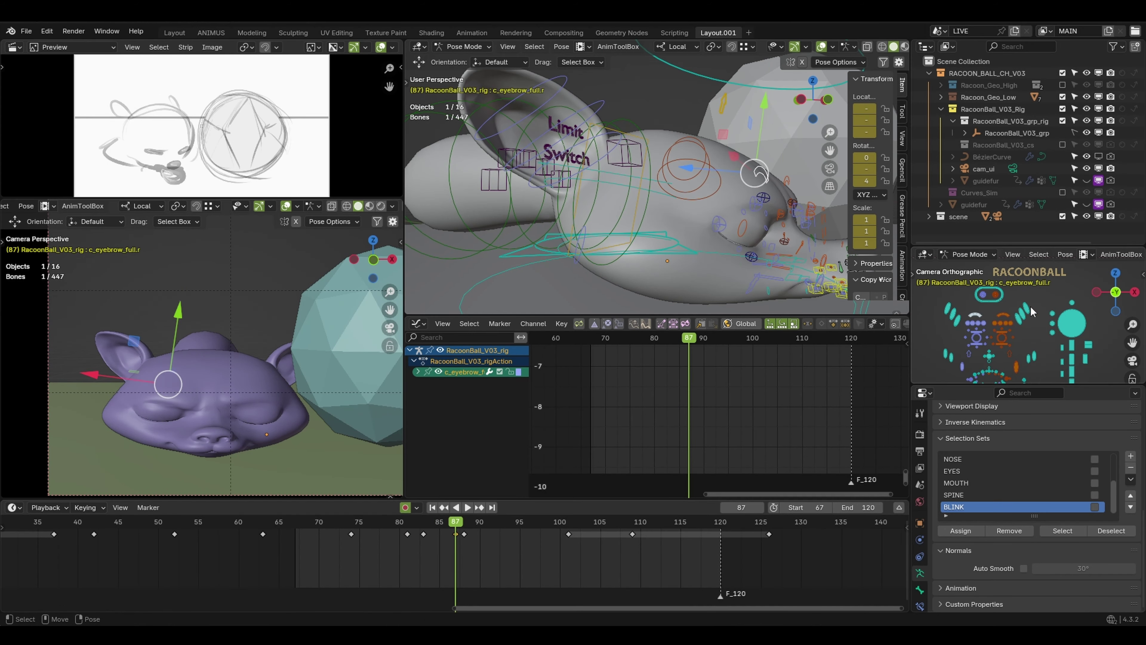
left_click(258, 386)
scroll(1038, 325, "up", 3)
left_click(1038, 325)
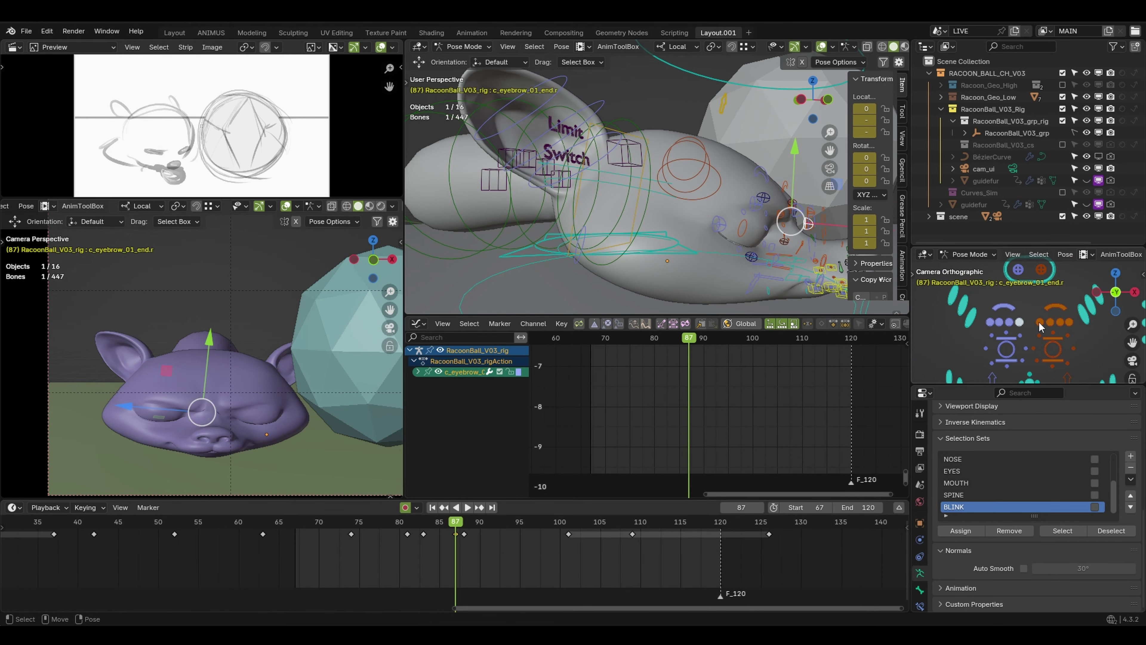
left_click(223, 421)
left_click(991, 322)
left_click(999, 322, "shift")
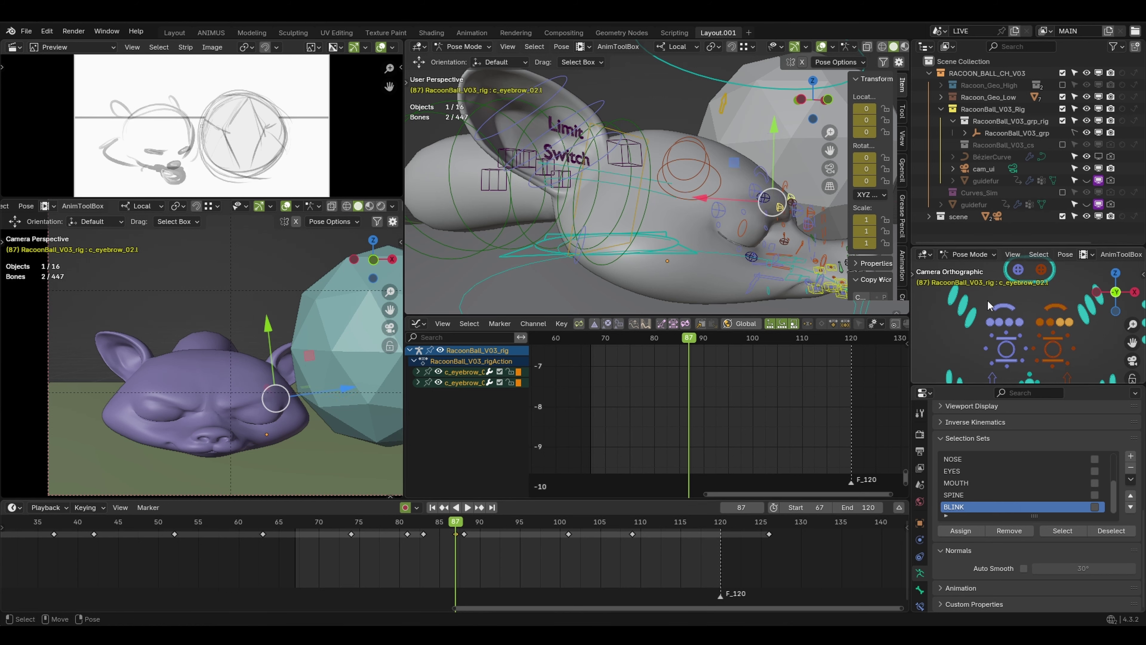
left_click(1040, 338)
- Select all ten eyebrow controls and key them at frames 87, 92 and 97
left_click_drag(987, 301, 1082, 331)
scroll(1038, 334, "up", 2)
key("i")
left_click_drag(457, 526, 496, 527)
key("i")
left_click_drag(495, 527, 536, 527)
key("i")
- Raise the eyebrow controls at frame 97 and key all ten of them
left_click_drag(973, 296, 1078, 312)
middle_click_drag(678, 213, 740, 204)
left_click_drag(562, 118, 558, 107)
left_click_drag(972, 298, 1082, 330)
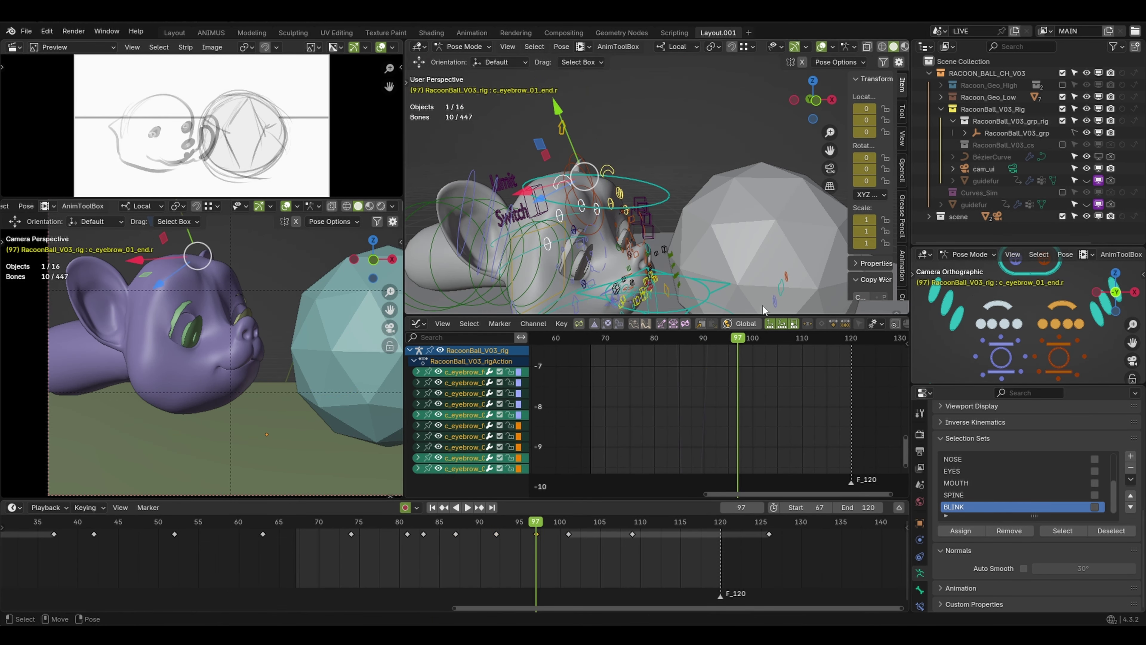
key("i")
- Delete the eyebrow keyframes at frame 101, adjust the full eyebrow controls at frame 120 and key all ten controls there
left_click_drag(537, 524, 720, 532)
key("Delete")
key("i")
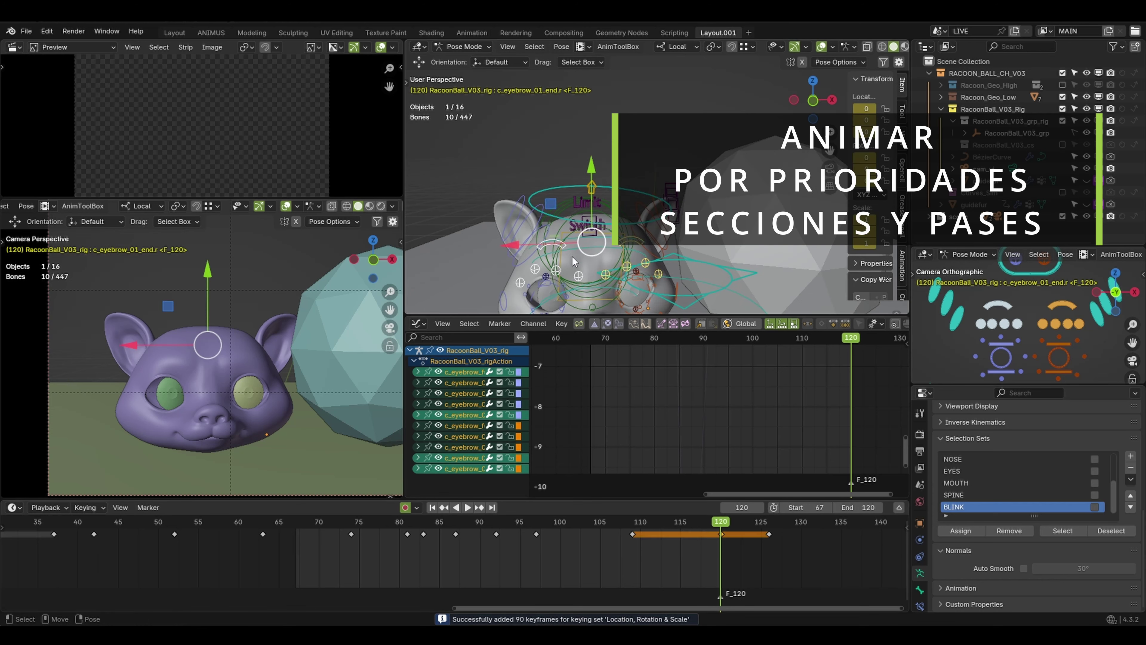
left_click(579, 277)
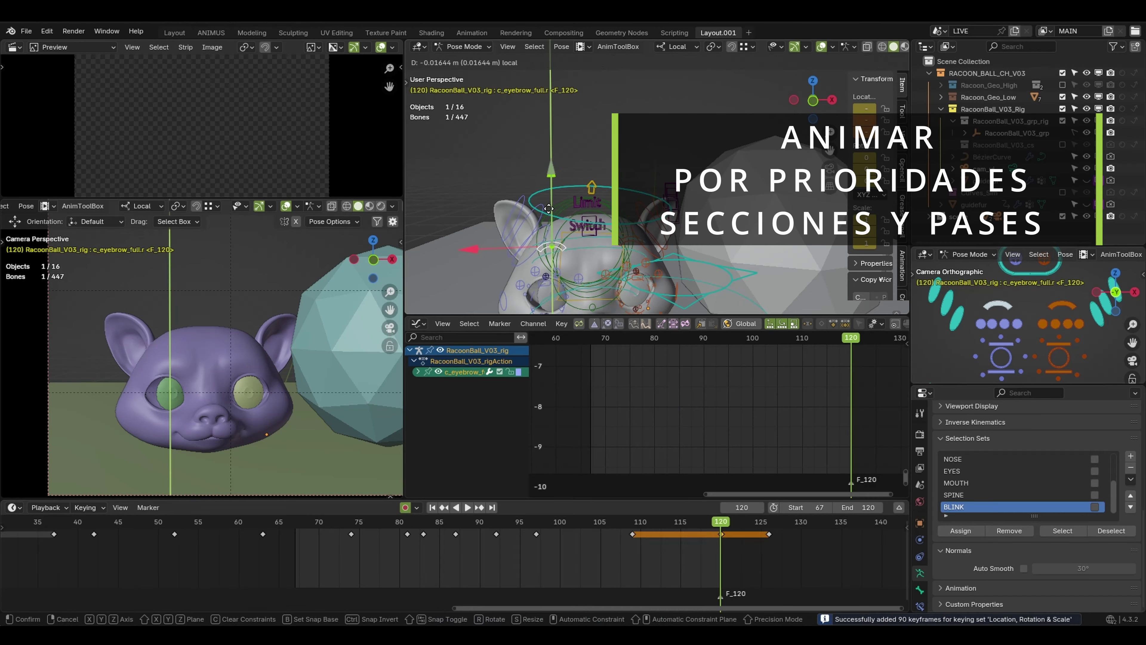
left_click(603, 280)
left_click_drag(972, 298, 1083, 331)
key("i")
- Create breakdown poses for the eyebrow controls at frames 114 and 109
left_click_drag(720, 524, 673, 544)
key("shift+e")
left_click(611, 553)
key("shift+e")
left_click(681, 545)
- Play back the brows, delete the selected eyebrow keyframes and set a keyed breakdown pose at frame 105
key("space")
key("space")
left_click(574, 526)
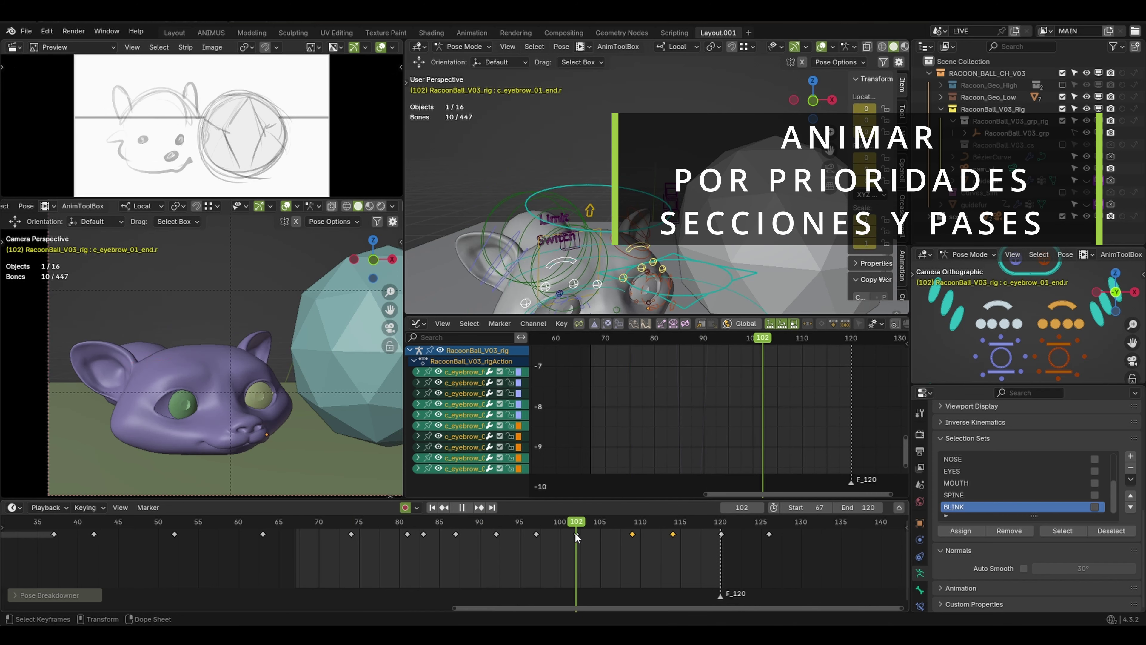
key("Delete")
mouse_move(601, 524)
left_mouse_down()
mouse_move(672, 526)
mouse_move(601, 526)
left_mouse_up()
key("i")
key("shift+e")
- Key the 22 eye and eyelid controls at frame 88 and create a breakdown pose at frame 95
left_click_drag(968, 332, 1088, 380)
left_click(465, 524)
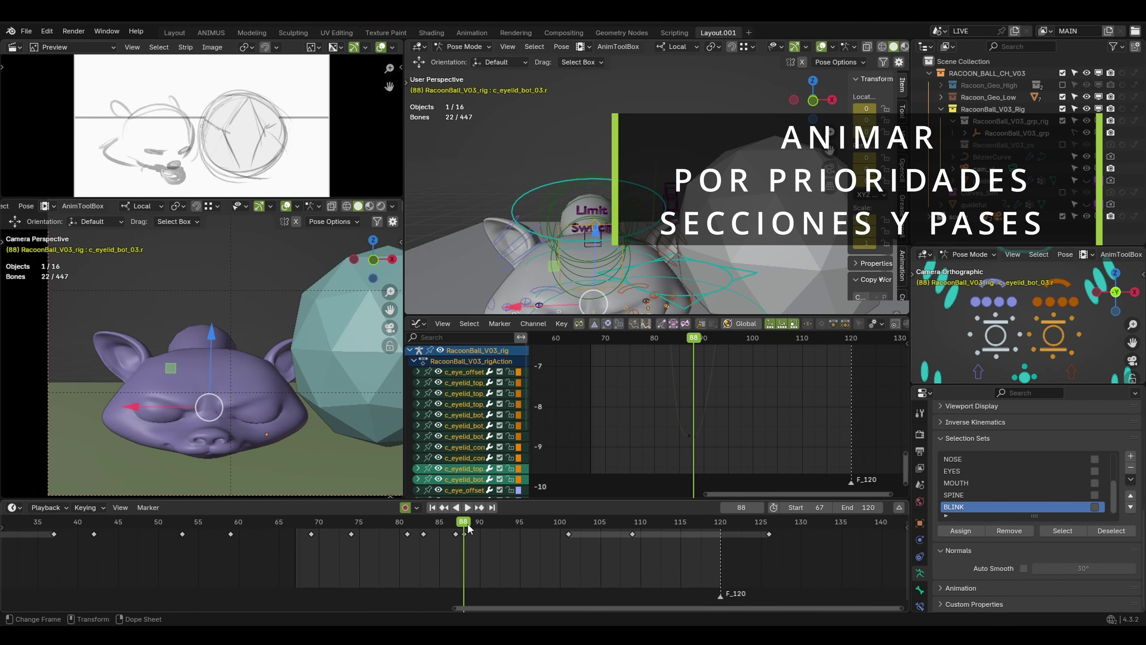
key("i")
left_click_drag(467, 524, 507, 528)
key("shift+e")
left_click(562, 543)
key("space")
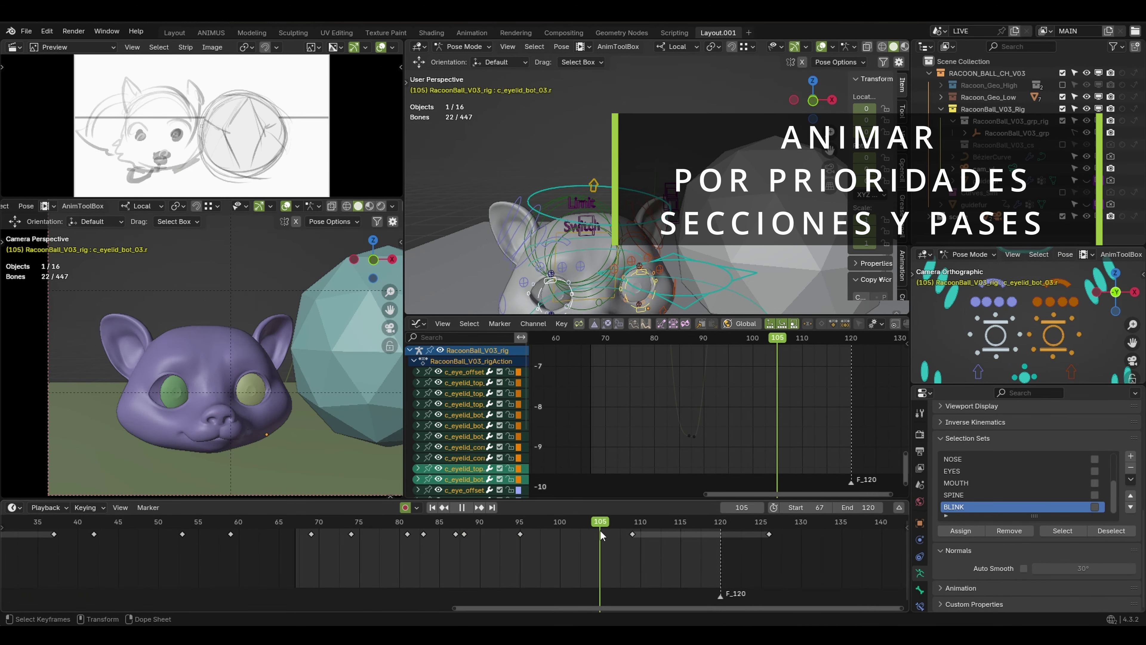
- Adjust the upper and lower eyelid controls of both eyes at frame 120 and key the pose
middle_click_drag(641, 265, 652, 221, "alt")
left_click(549, 245)
left_click_drag(549, 204, 549, 216)
left_click(552, 254)
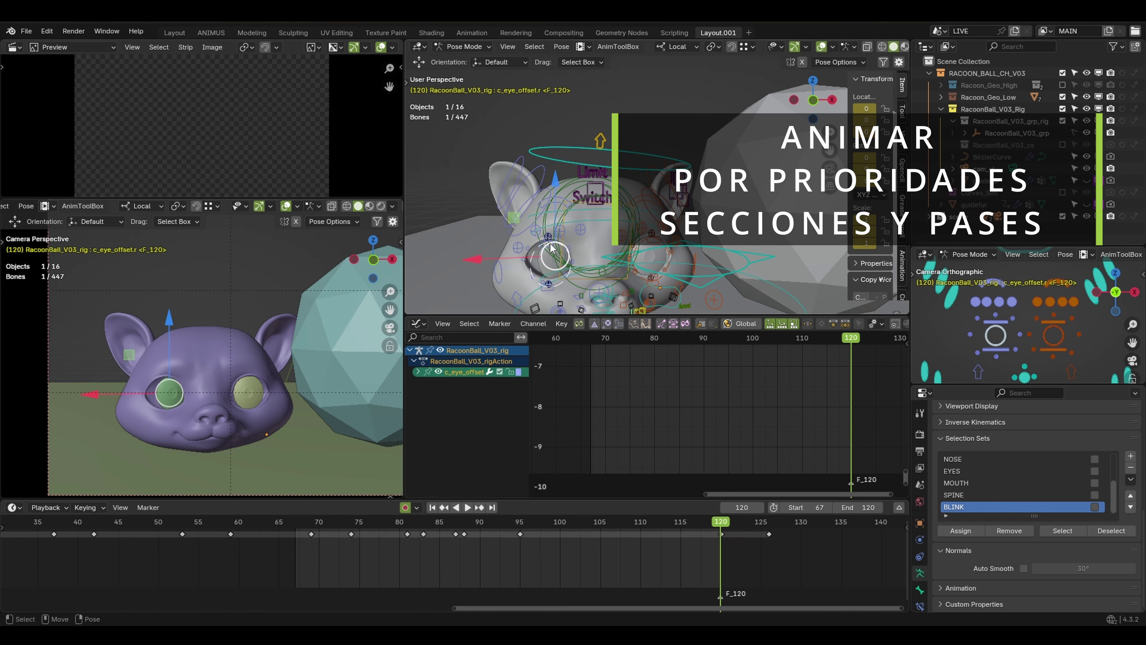
left_click(649, 257)
left_click(652, 240)
left_click_drag(653, 280, 650, 256)
key("z")
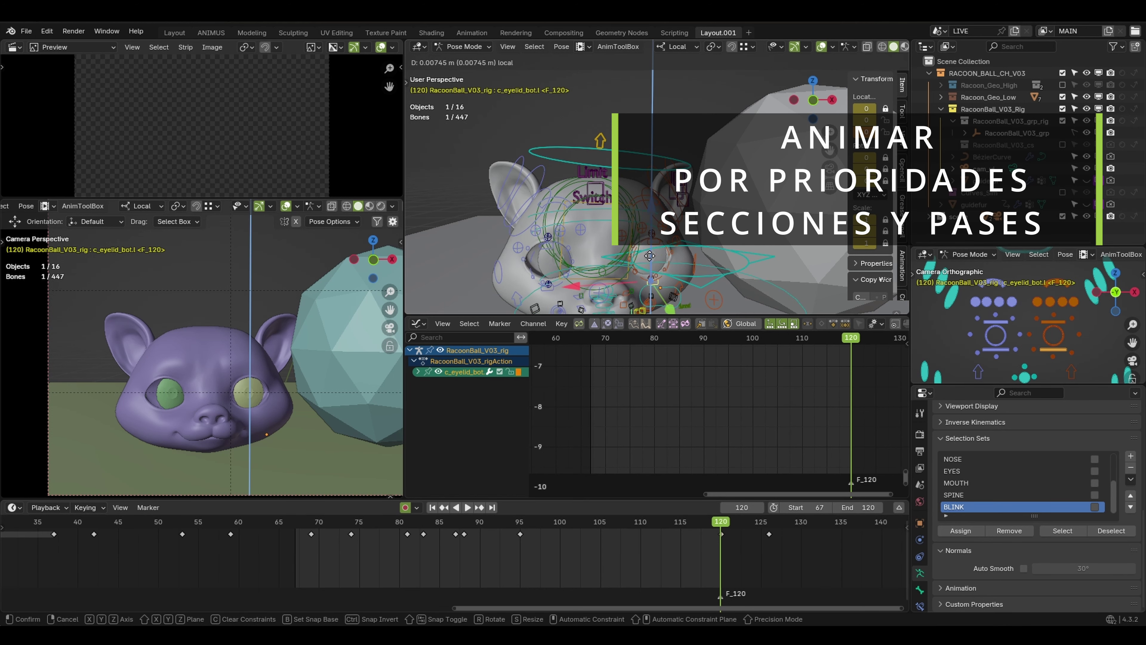
left_click_drag(1087, 359, 1087, 359)
key("i")
- Retime the blink key to frame 91 and create eyelid breakdown poses at frames 93, 101 and 109
left_click_drag(720, 522, 489, 539)
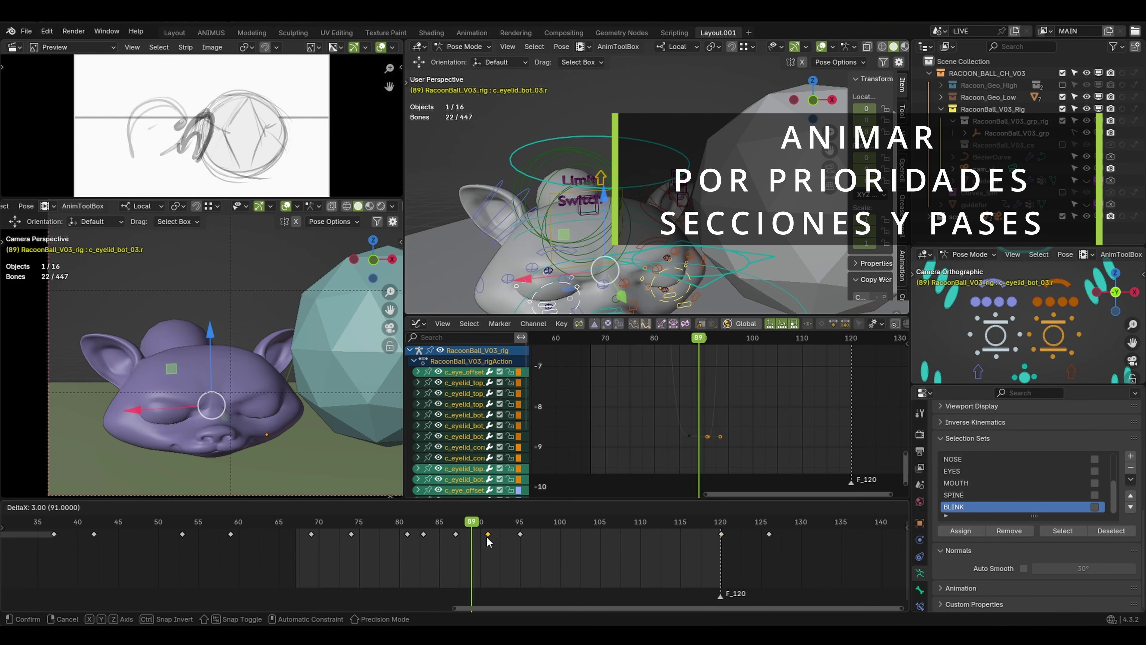
left_click(504, 522)
key("shift+e")
left_click(548, 546)
key("space")
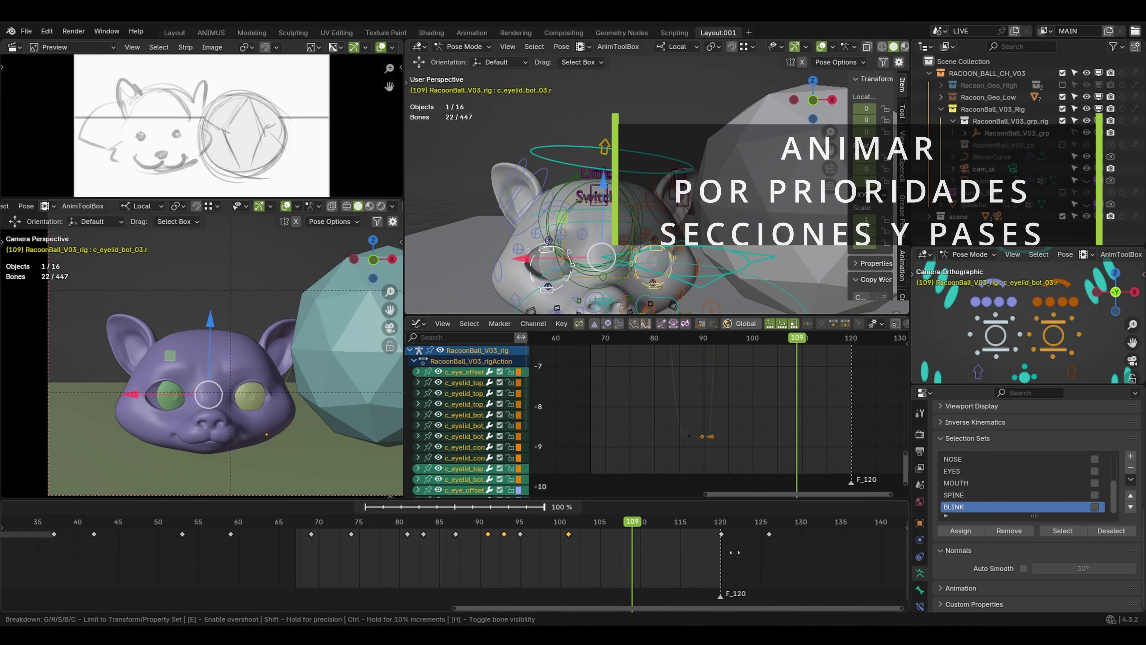
key("space")
- Reposition and key the shared eye target control at frame 96 and check the gaze up to frame 119
middle_click_drag(1024, 294, 1015, 359, "shift")
left_click(1015, 287)
left_click_drag(399, 522, 489, 530)
key("i")
key("space")
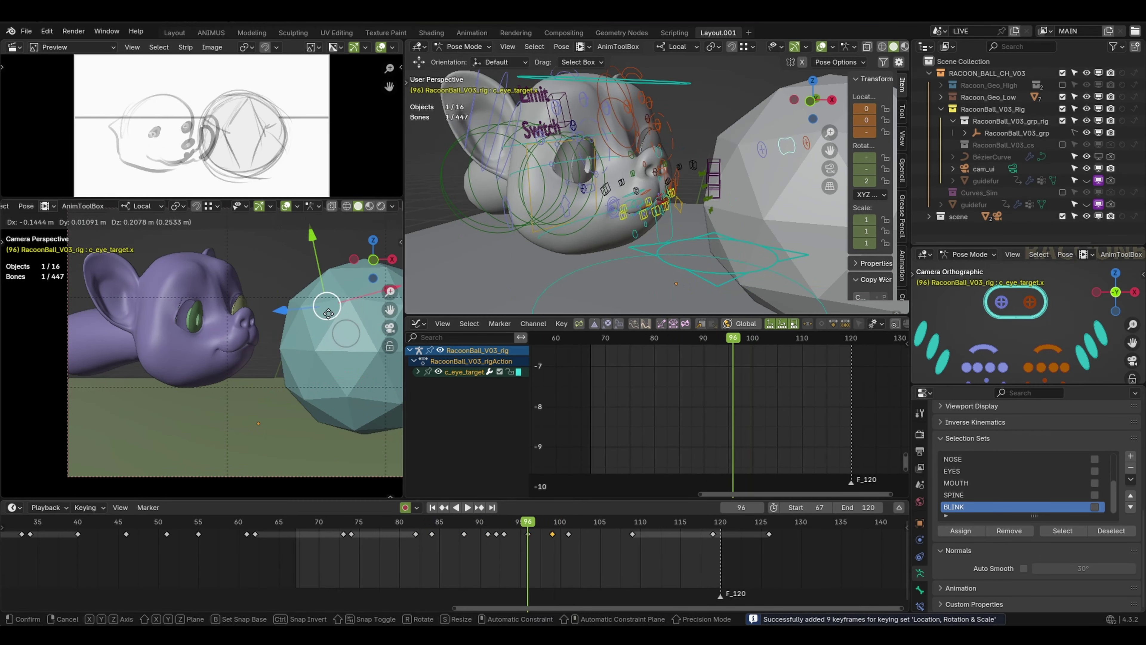
key("space")
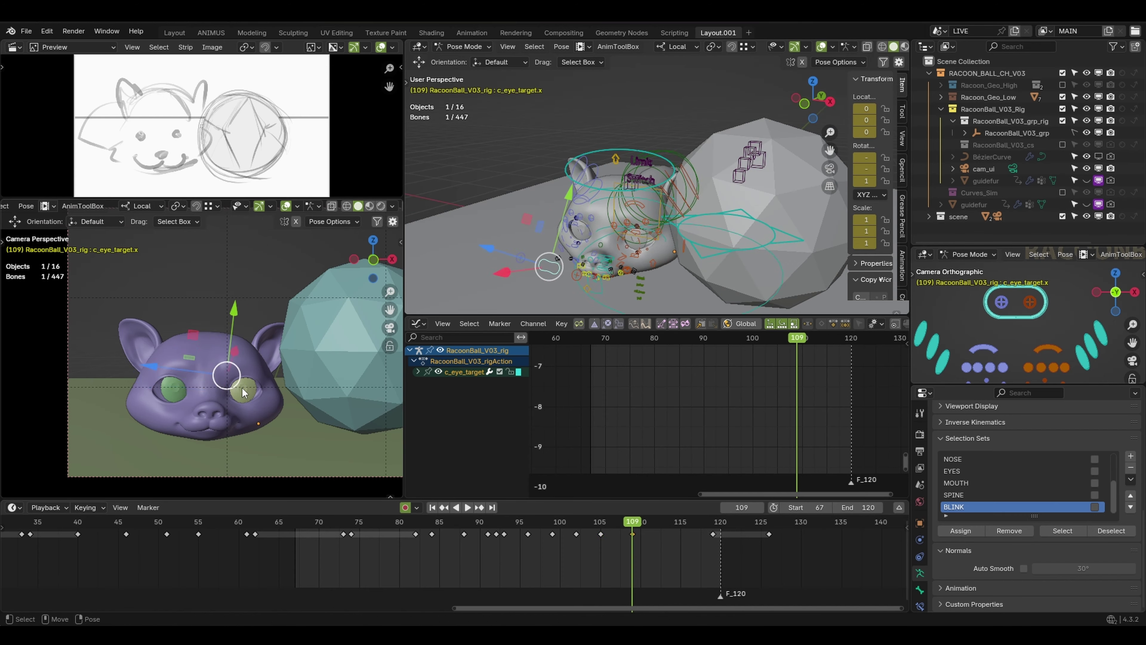
key("Up")
left_click(202, 387)
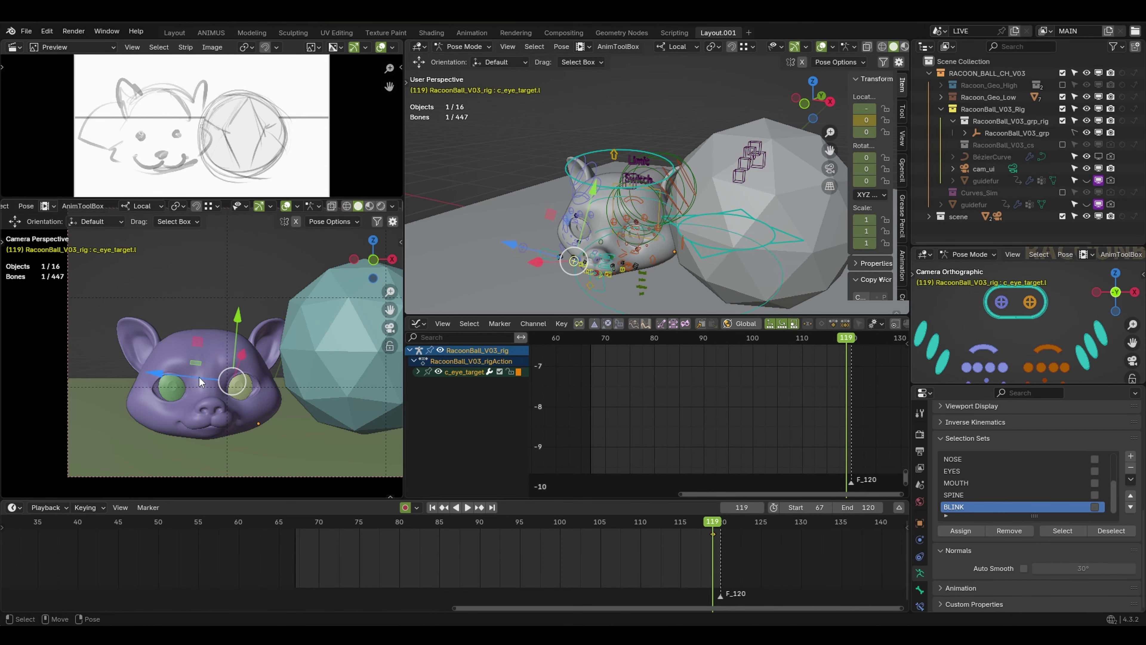
- Key the five head and skull controls at frame 13 and play back the motion
left_click(310, 528)
key("space")
left_click_drag(310, 528, 336, 529)
key("i")
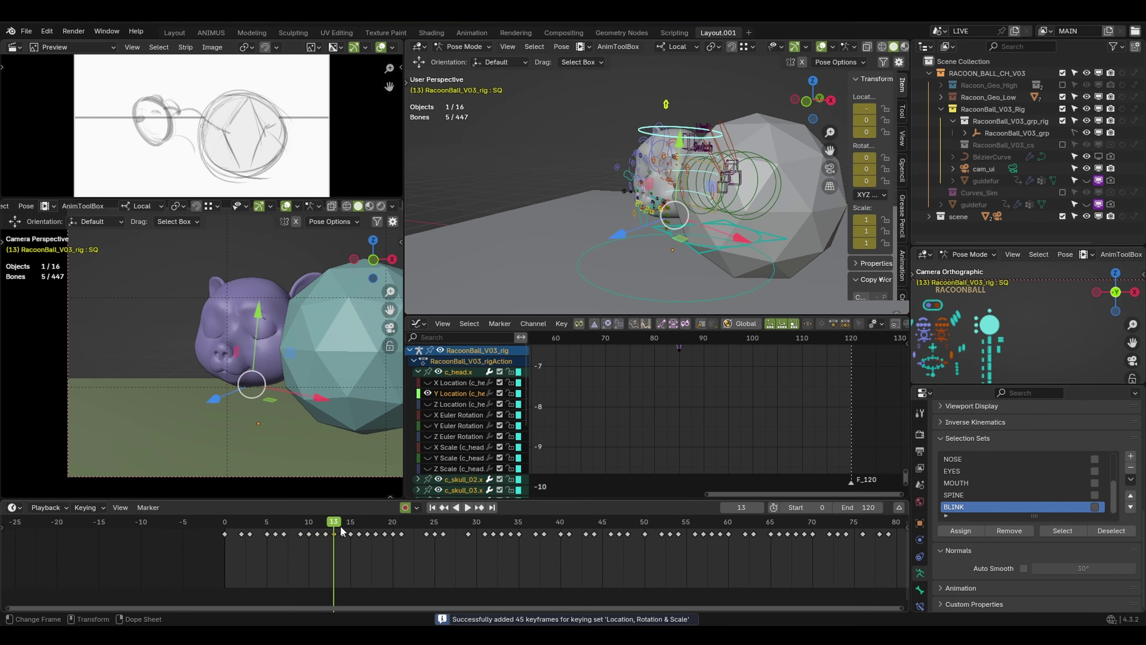
key("space")
- Select the controls of the MOUTH selection set and key them at frame 0
scroll(1000, 328, "up", 5)
left_click(970, 483)
left_click(1049, 530)
key("i")
- Lower the jaw and reshape the mouth corners with the lip smile controls at frame 7
left_click_drag(226, 528, 283, 531)
scroll(690, 278, "up", 3)
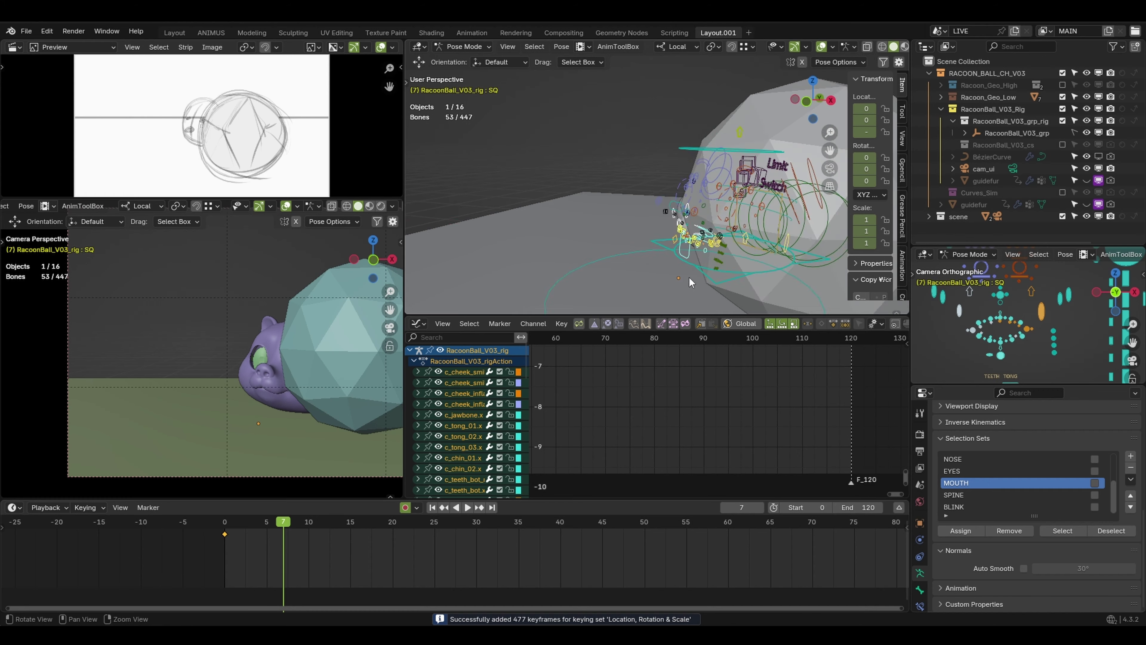
middle_click_drag(690, 278, 758, 275)
left_click(654, 270)
left_click_drag(642, 290, 643, 299)
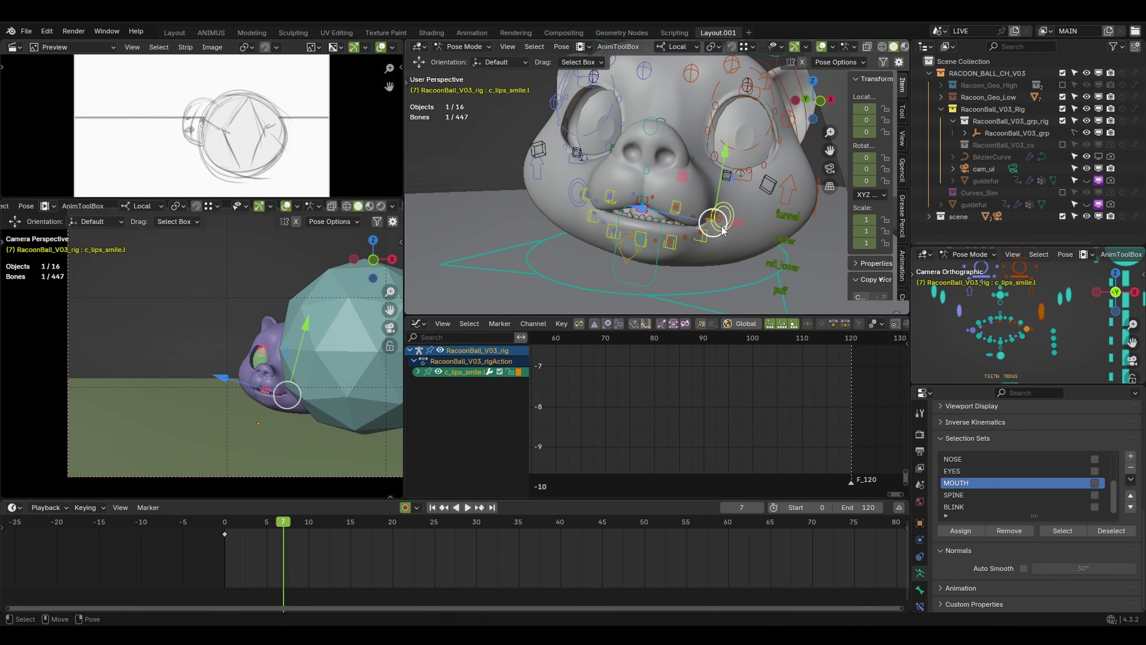
left_click_drag(576, 203, 575, 201)
- Adjust the lip smile controls at frame 13 and play back the mouth animation
left_click_drag(283, 529, 332, 527)
scroll(654, 190, "down", 3)
left_click_drag(595, 184, 591, 177)
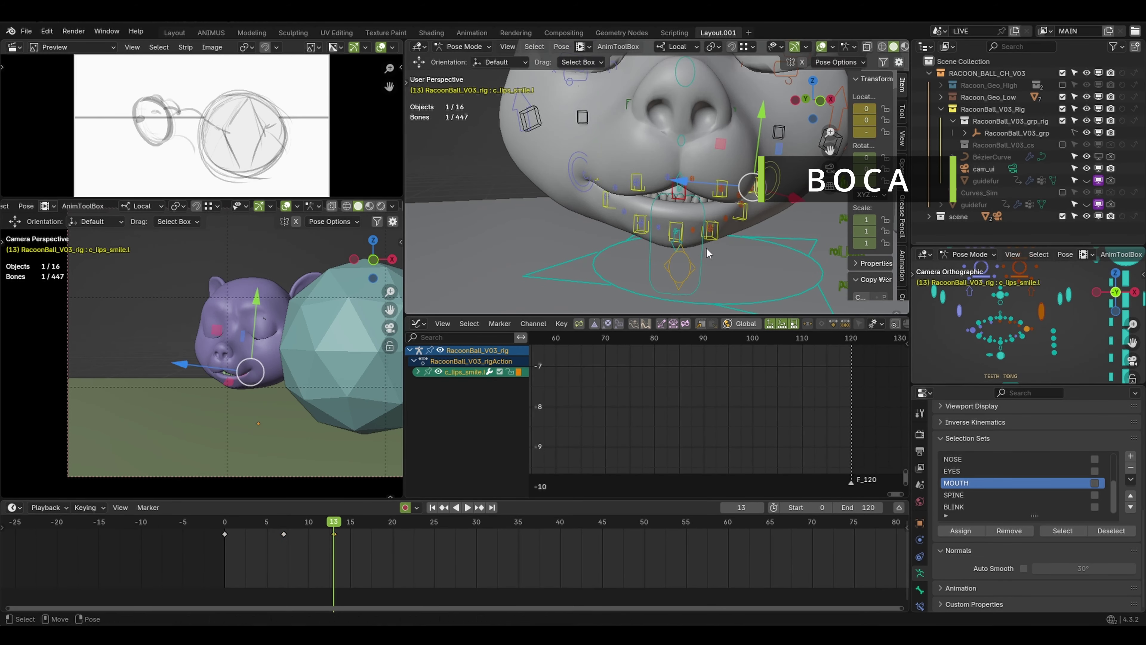
left_click(708, 252)
key("space")
- Clear the location of all controls in the MOUTH set and key the neutral mouth
left_click_drag(333, 529, 410, 536)
key("g")
left_click(1062, 531)
key("alt+g")
key("i")
- Pose both lip smile controls and the jaw at frame 22 and key the whole MOUTH set
scroll(654, 190, "down", 5)
left_click(752, 259)
middle_click_drag(593, 240, 632, 235)
left_click_drag(518, 236, 514, 230)
left_click(676, 200)
left_click_drag(660, 214, 662, 209)
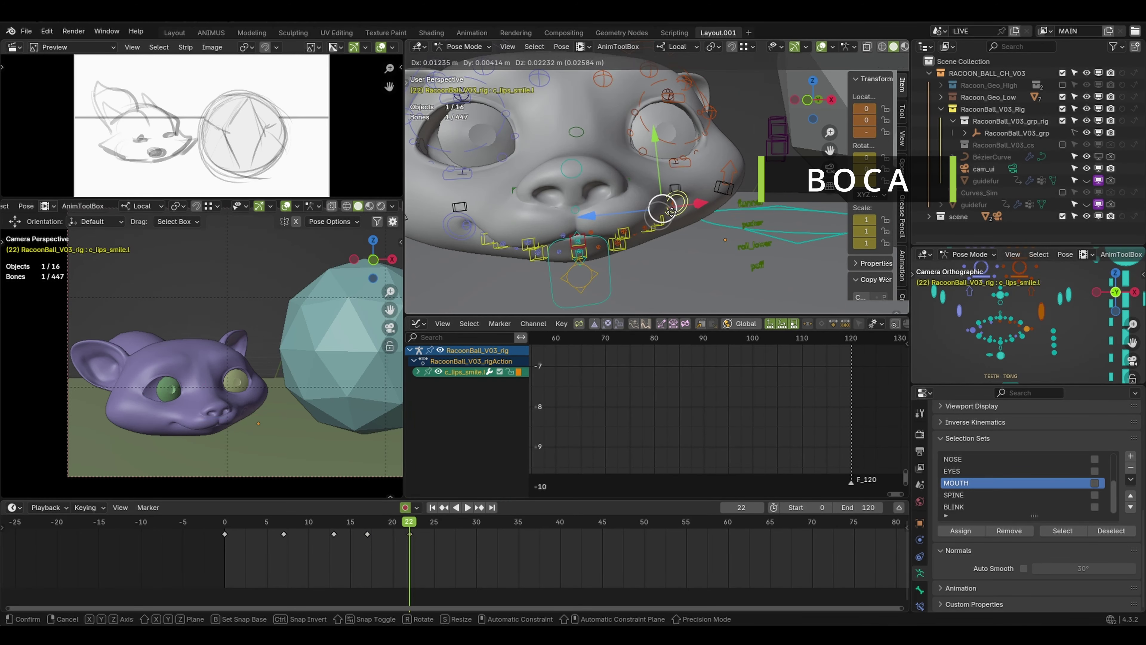
left_click(607, 272)
left_click_drag(581, 275, 582, 289)
left_click(1063, 530)
key("i")
- Move the jaw control vertically along its local axis at frame 32
left_click_drag(410, 532, 485, 535)
left_click(593, 296)
left_click_drag(564, 288, 564, 296)
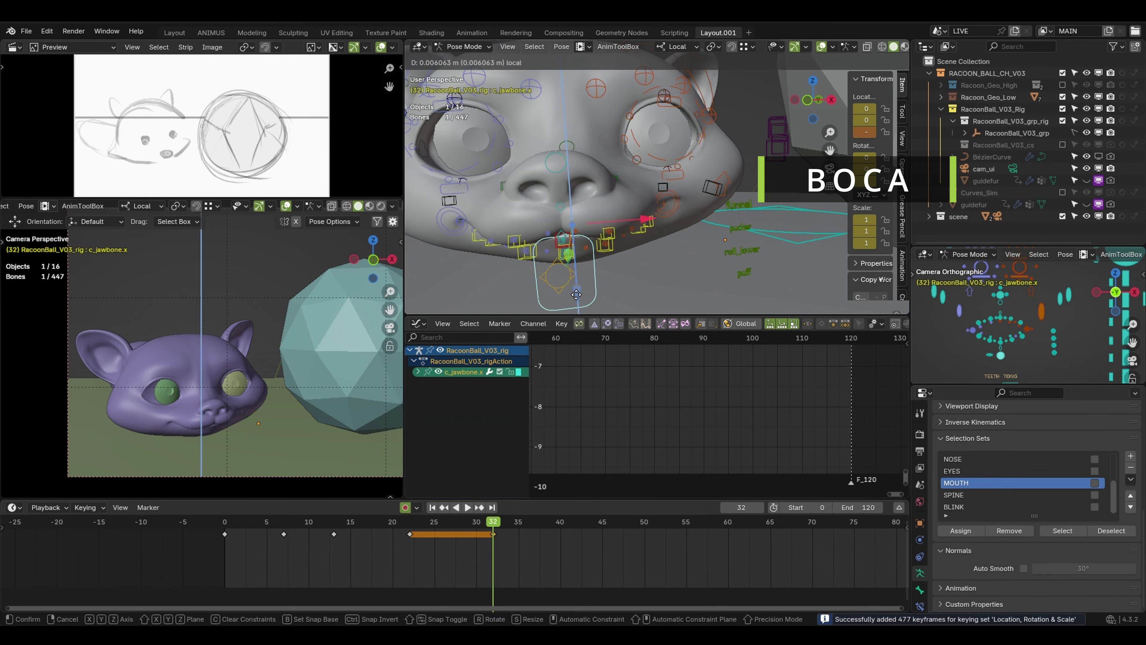
- Key the MOUTH set at frame 95 and open the mouth there with the jaw control
left_click_drag(491, 529, 750, 535)
left_click(1062, 531)
key("i")
key("space")
middle_click_drag(677, 235, 735, 253)
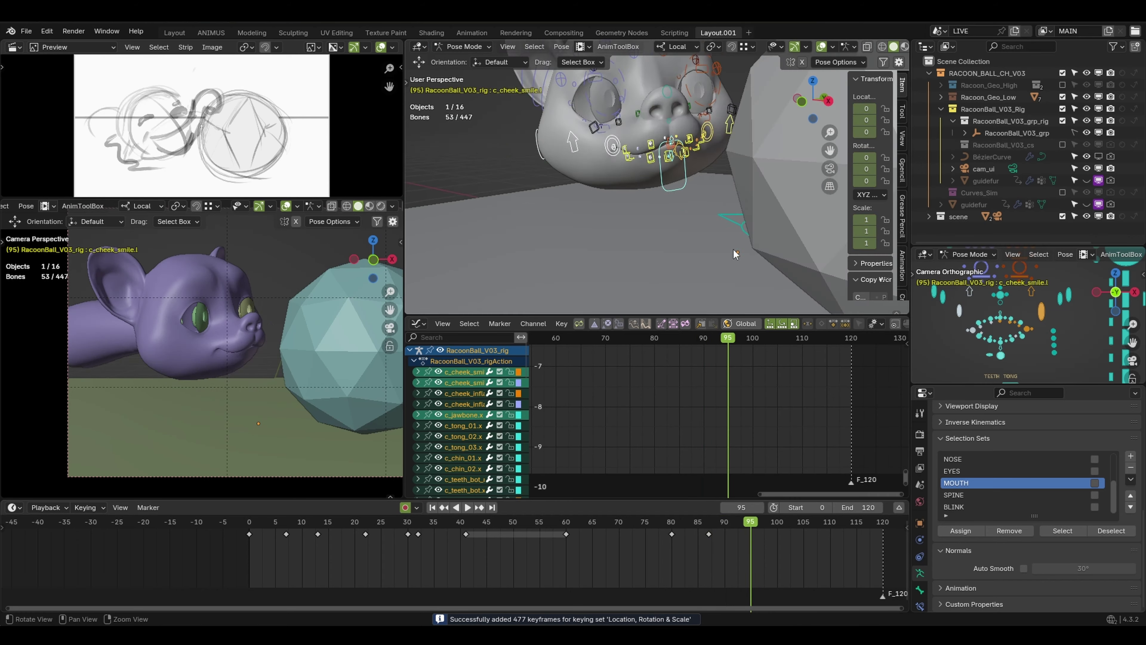
left_click(717, 226)
left_click_drag(685, 224, 684, 243)
- Pose the jaw and both lip smile controls at frame 91 and key the whole MOUTH set
left_click_drag(750, 522, 729, 522)
left_click_drag(215, 459, 215, 468)
left_click(620, 284)
left_click_drag(618, 281, 611, 275)
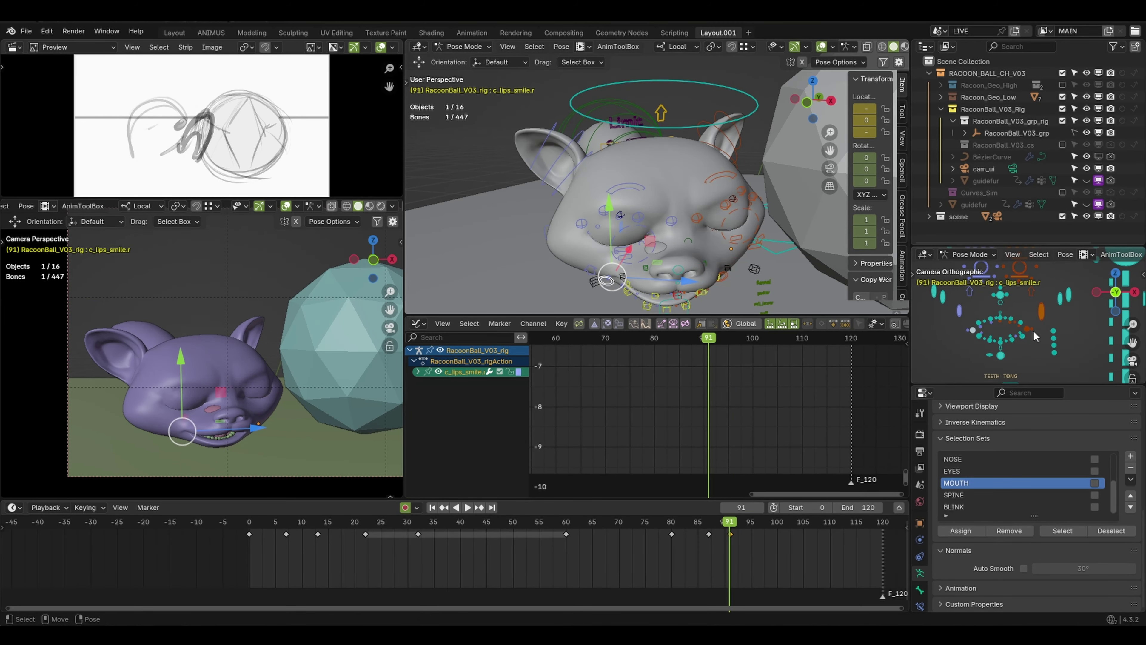
scroll(1035, 334, "up", 2)
left_click(1027, 334)
left_click_drag(709, 284, 717, 275)
left_click(1062, 530)
key("i")
- Adjust the jaw position at frame 99 and refine it at frame 91 along its local axis
left_click_drag(730, 522, 771, 522)
left_click_drag(685, 267, 688, 258)
left_click_drag(771, 522, 730, 522)
left_click_drag(228, 457, 233, 459)
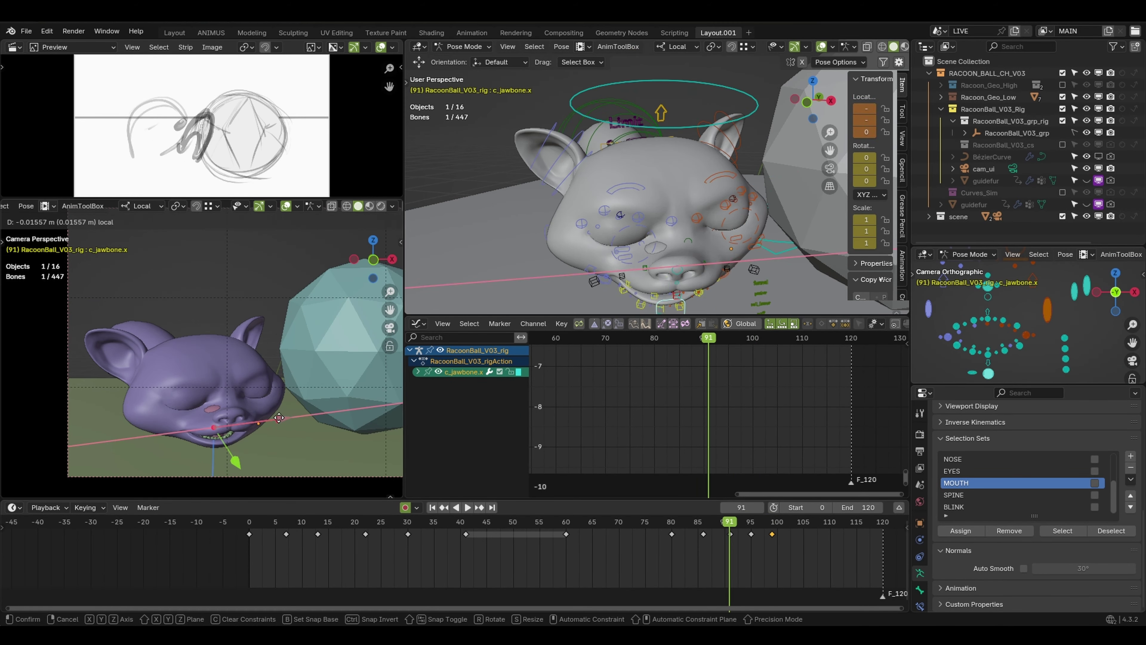
- Clear the location of all MOUTH set controls at frame 104 and key them
left_click_drag(730, 522, 799, 522)
left_click(238, 380)
key("i")
left_click(1062, 531)
key("alt+g")
key("i")
- Adjust the lip smile controls at frame 104 and key the whole MOUTH set with the new pose
left_click(662, 298)
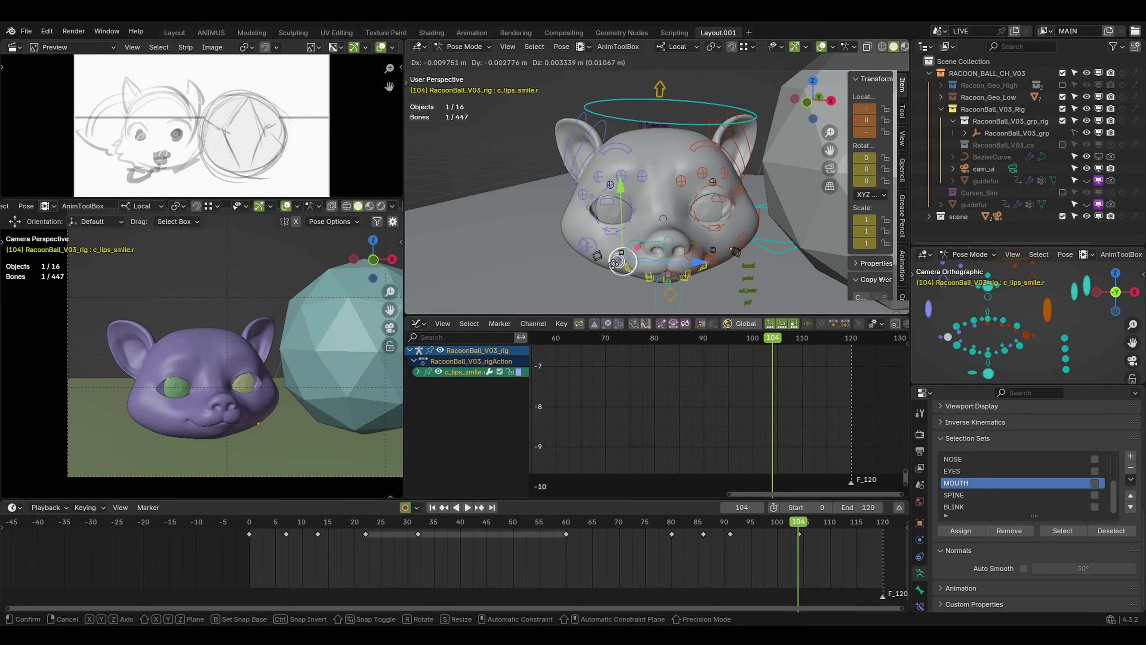
left_click(1063, 530)
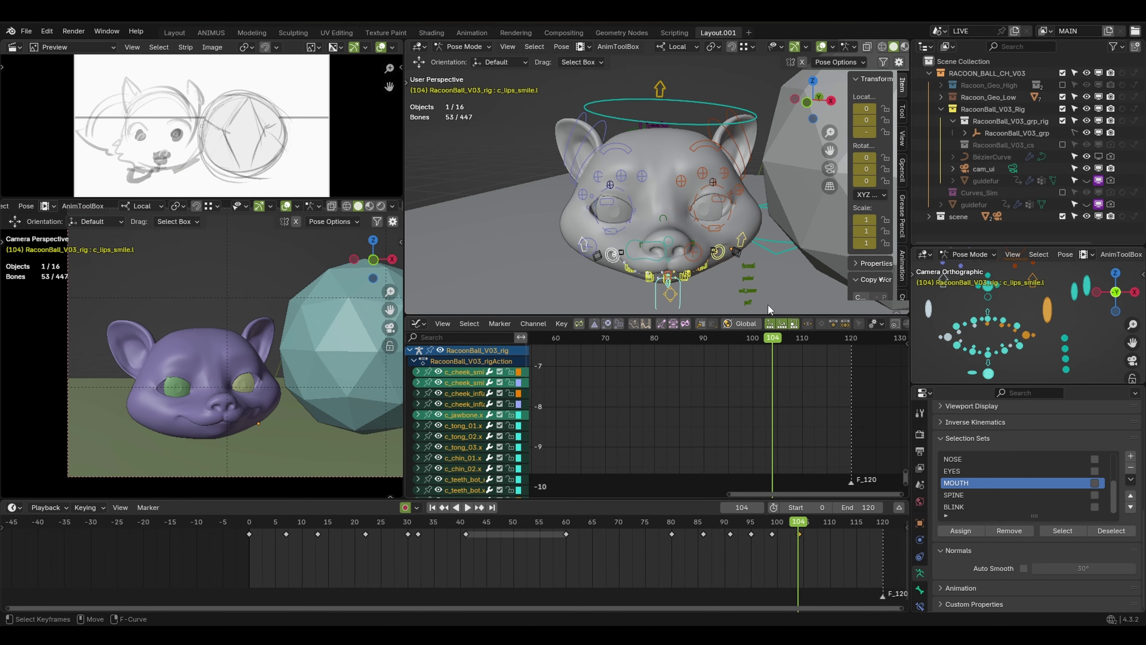
key("i")
- Key the mouth controls at frame 111 and shift the new keyframe later on the timeline
left_click_drag(798, 523, 835, 524)
key("i")
left_click_drag(835, 534, 861, 535)
middle_click_drag(861, 542, 809, 542)
mouse_move(806, 537)
left_mouse_down()
mouse_move(837, 522)
mouse_move(873, 535)
mouse_move(811, 522)
left_mouse_up()
middle_click_drag(848, 551, 725, 550)
- Select the later mouth keyframes, adjust their timing and check the result in playback
mouse_move(815, 558)
left_mouse_down()
mouse_move(678, 528)
mouse_move(710, 536)
mouse_move(632, 536)
left_mouse_up()
key("g")
left_click(727, 537)
key("space")
key("Escape")
key("g")
right_click(703, 542)
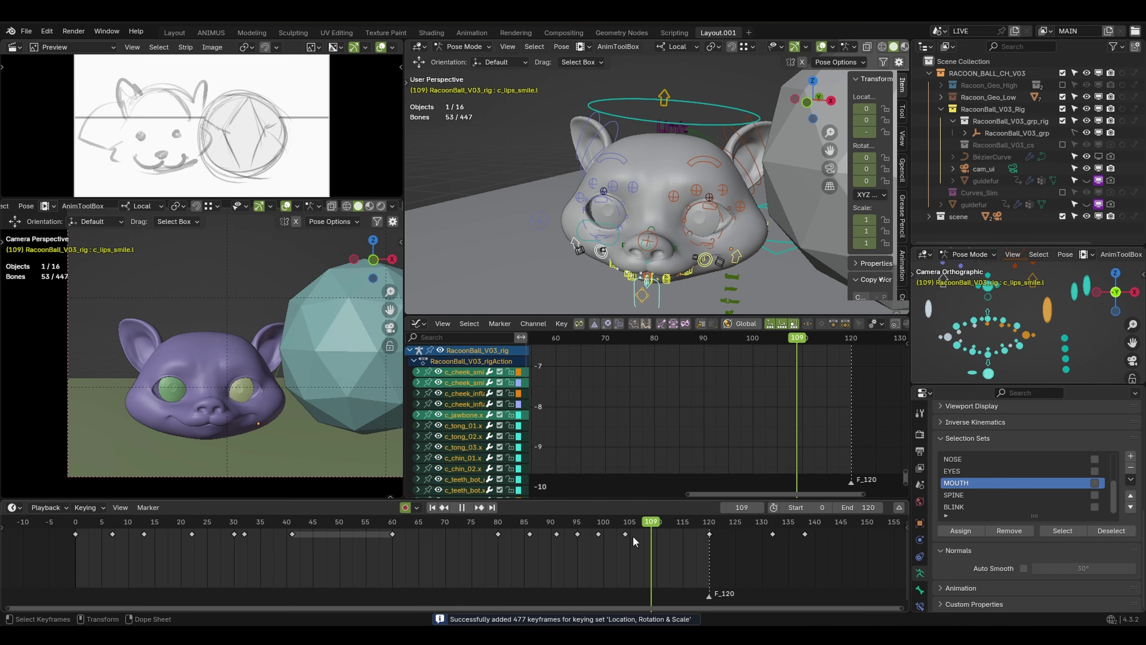
key("g")
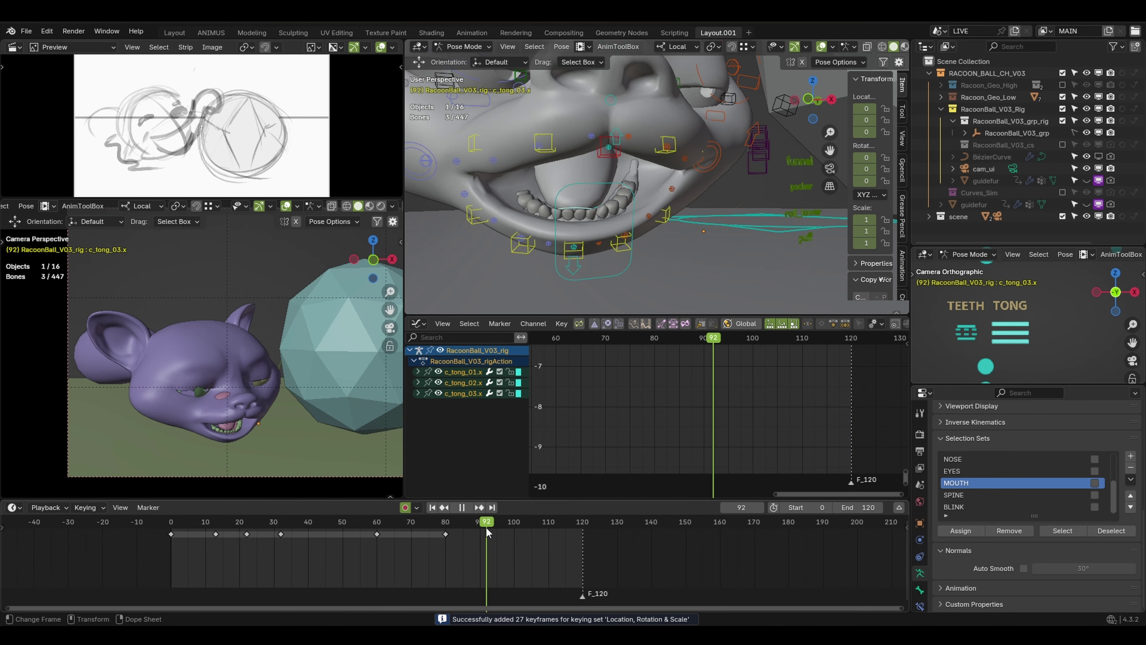
- Pull the tongue root control out of the mouth at frame 92, rotate it and reposition the upper teeth control
right_click_drag(740, 253, 730, 309, "alt")
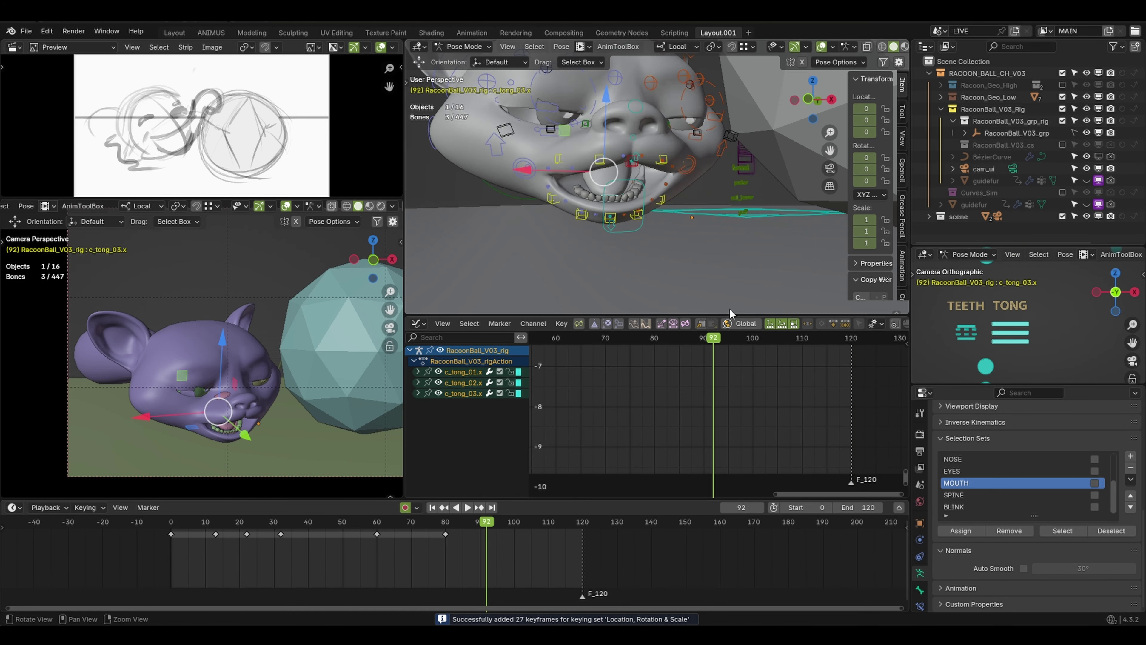
left_click_drag(703, 216, 727, 237, "alt")
left_click_drag(678, 234, 687, 242)
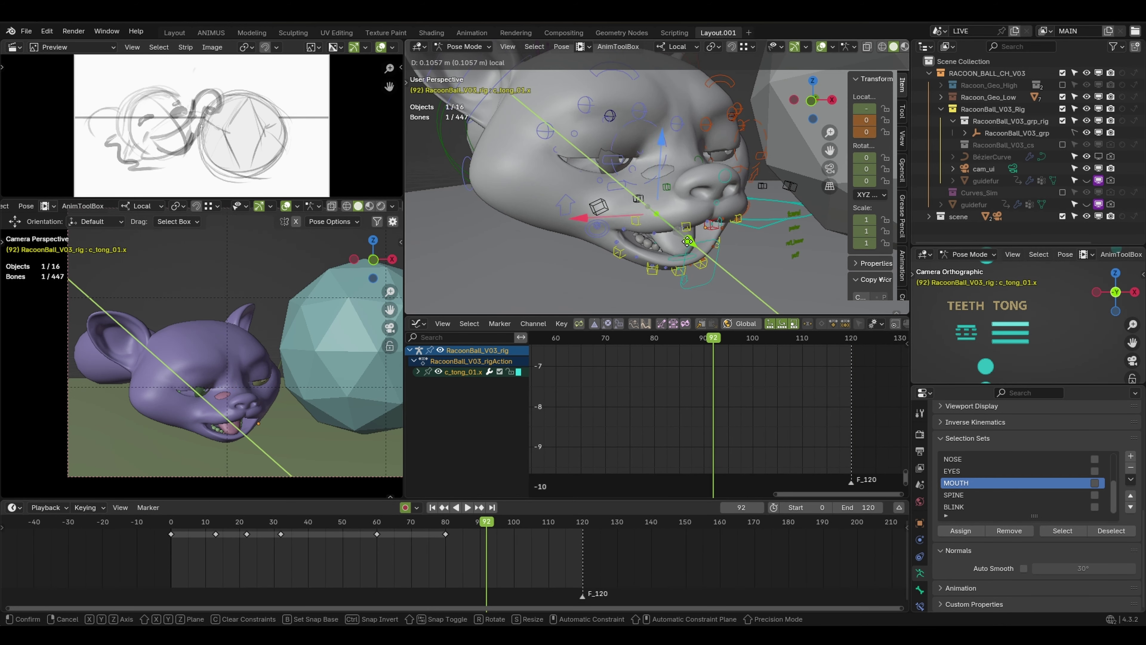
left_click(252, 396)
left_click_drag(437, 524, 487, 543)
left_click_drag(236, 364, 236, 361)
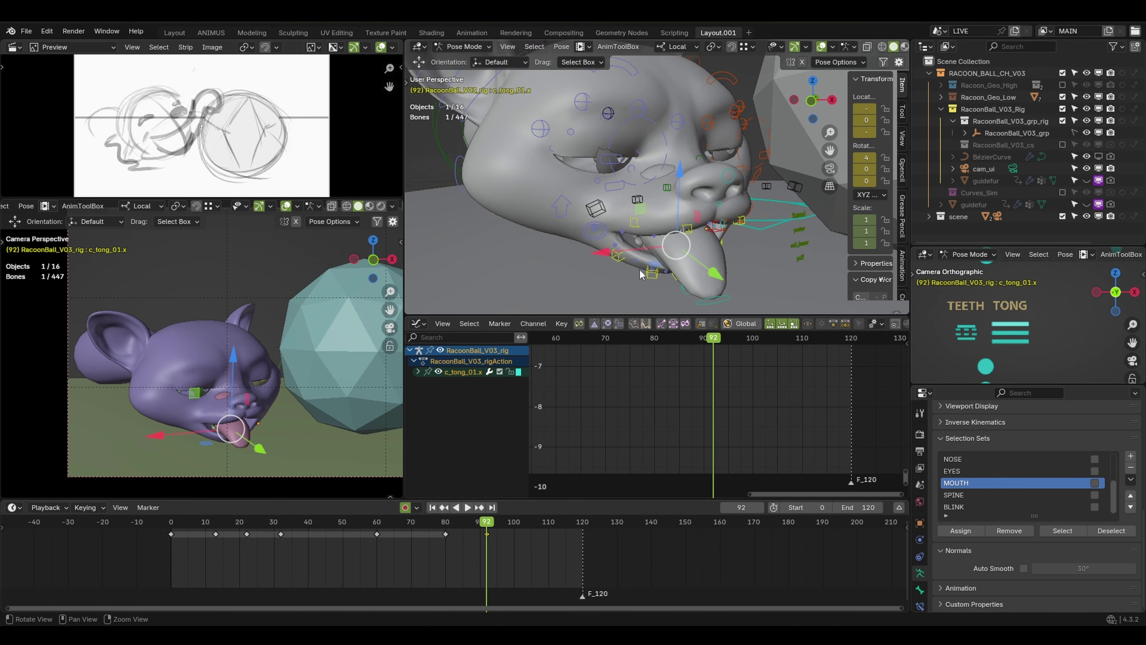
mouse_move(641, 270)
left_mouse_down("alt")
mouse_move(627, 269)
mouse_move(641, 266)
left_mouse_up("alt")
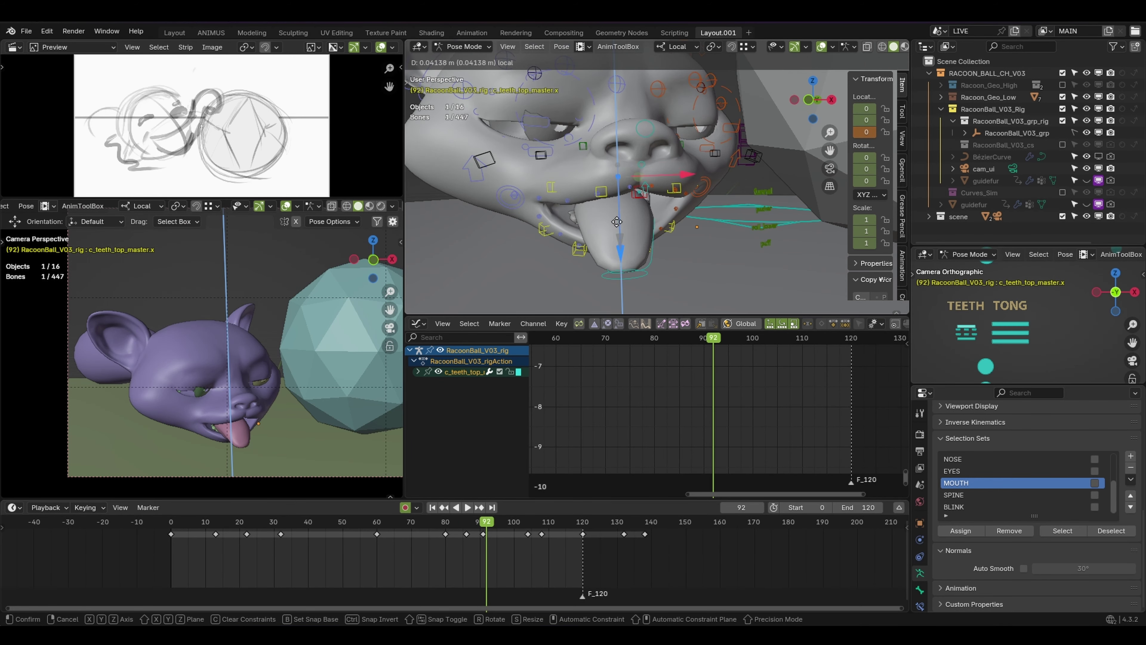
left_click_drag(617, 222, 617, 223)
- Rotate and move the tongue control at frame 101 and review the tongue in playback
left_click_drag(487, 533, 518, 532)
left_click(1014, 324)
key("e")
left_click_drag(276, 408, 273, 393)
key("w")
left_click_drag(227, 359, 223, 389)
left_click_drag(518, 532, 490, 527)
key("space")
key("space")
- Key the tongue pose and rotate the middle tongue control at frame 93 to curve the tongue
left_click(1011, 333)
left_click(212, 457)
key("i")
key("Left")
key("Left")
key("Left")
left_click(265, 377)
key("shift+space")
key("r")
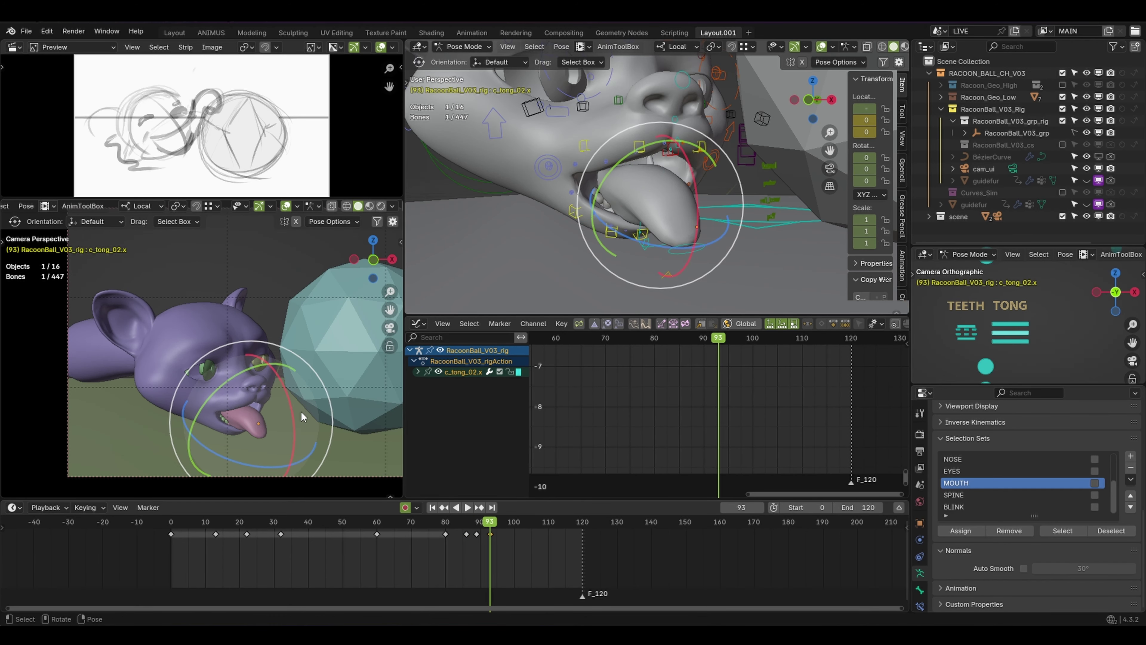
left_click_drag(293, 433, 302, 420)
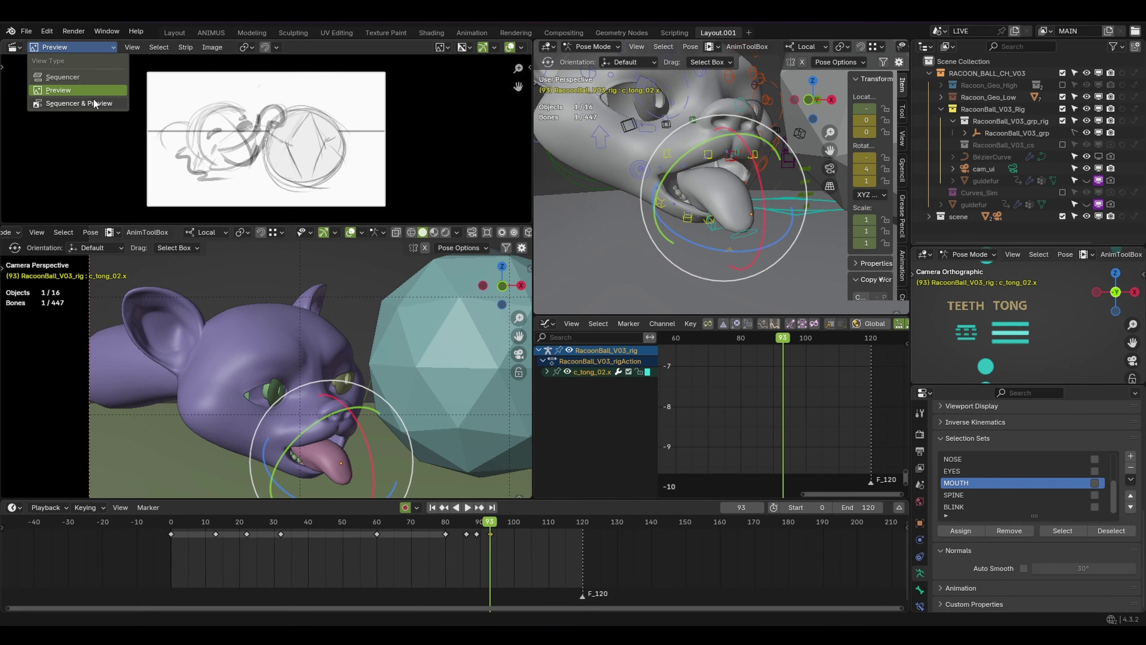
- Show the sequencer together with the preview and slide the 2Dguia.mp4 reference strip a few frames later
left_click(95, 103)
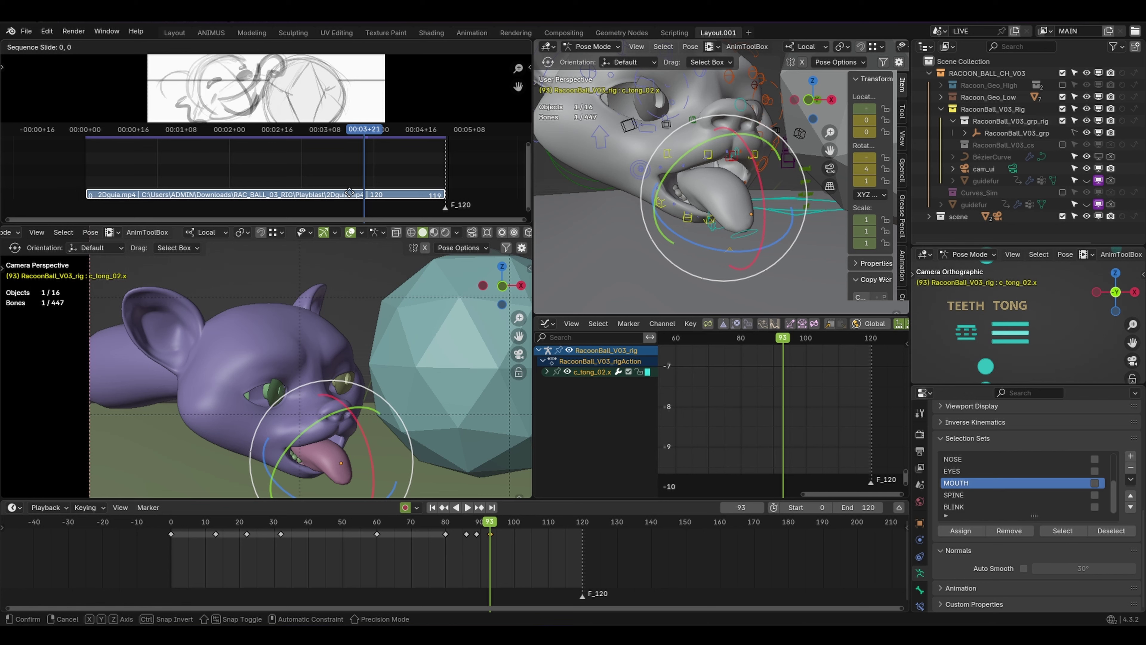
left_click_drag(364, 193, 361, 193)
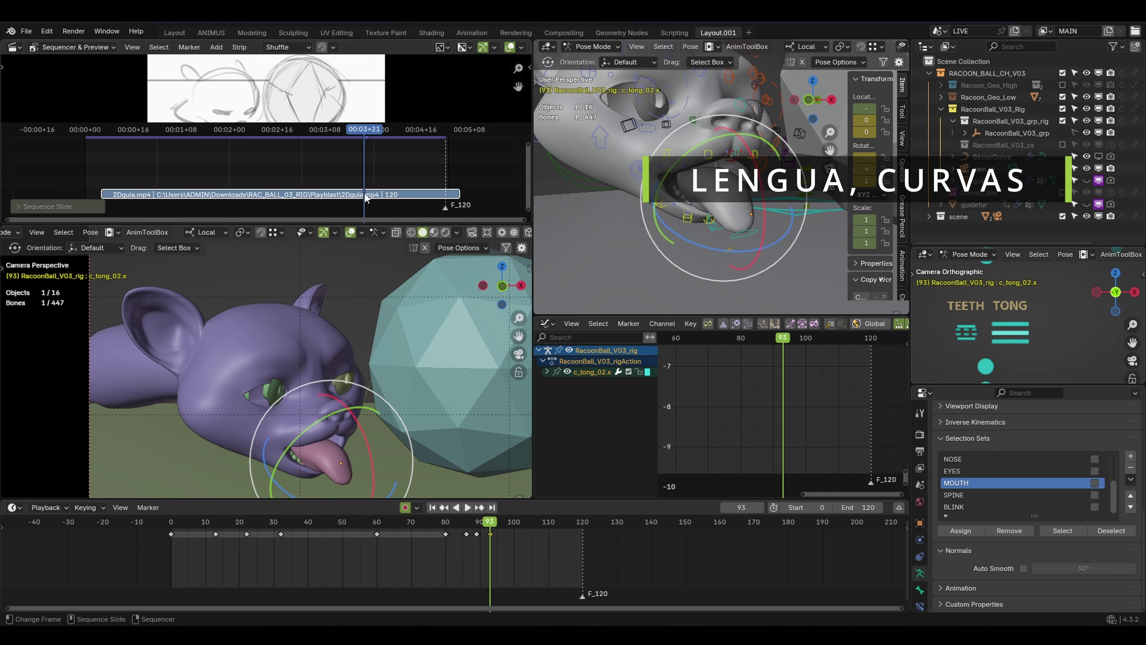
- Move the middle tongue control along its Y axis at frame 96, and move and rotate the tongue tip
left_click(501, 521)
key("g")
key("y")
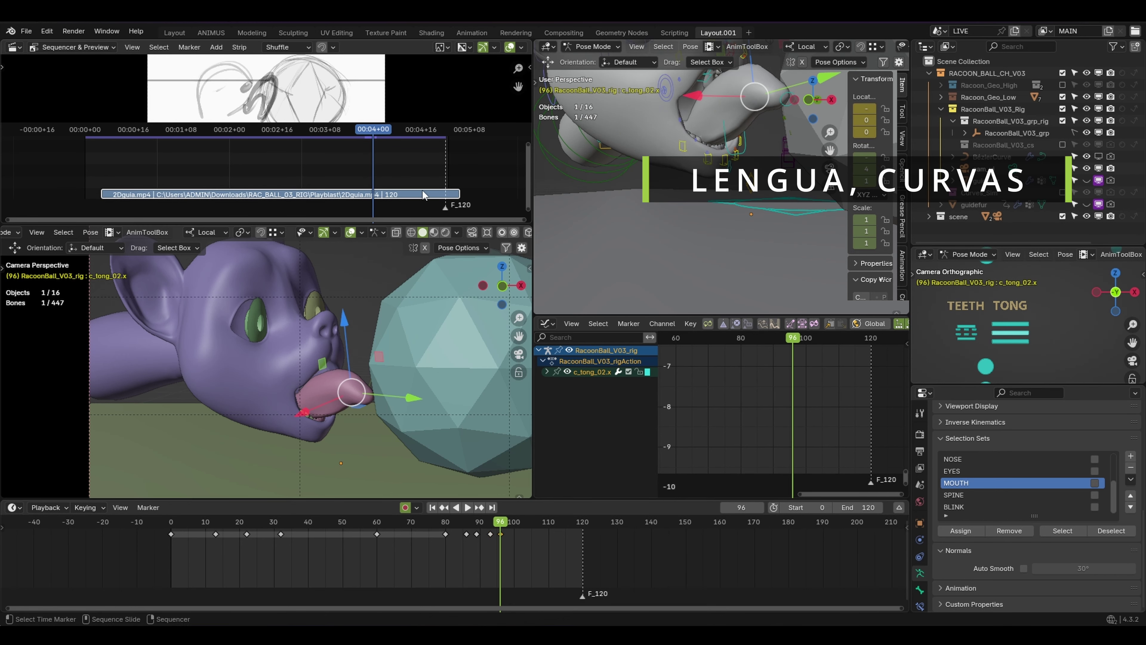
left_click_drag(434, 121, 408, 338)
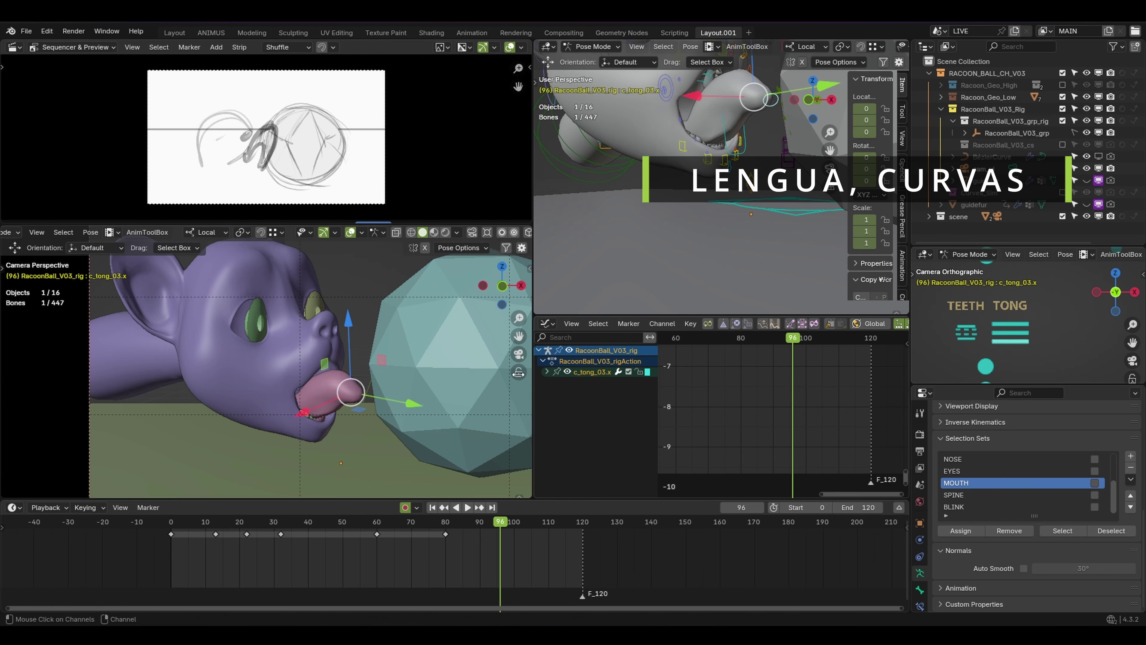
left_click_drag(423, 414, 425, 414)
key("e")
left_click_drag(423, 375, 423, 420)
- Rotate the tongue tip at frame 94 and reshape the tongue's downward curve
left_click_drag(500, 524, 493, 525)
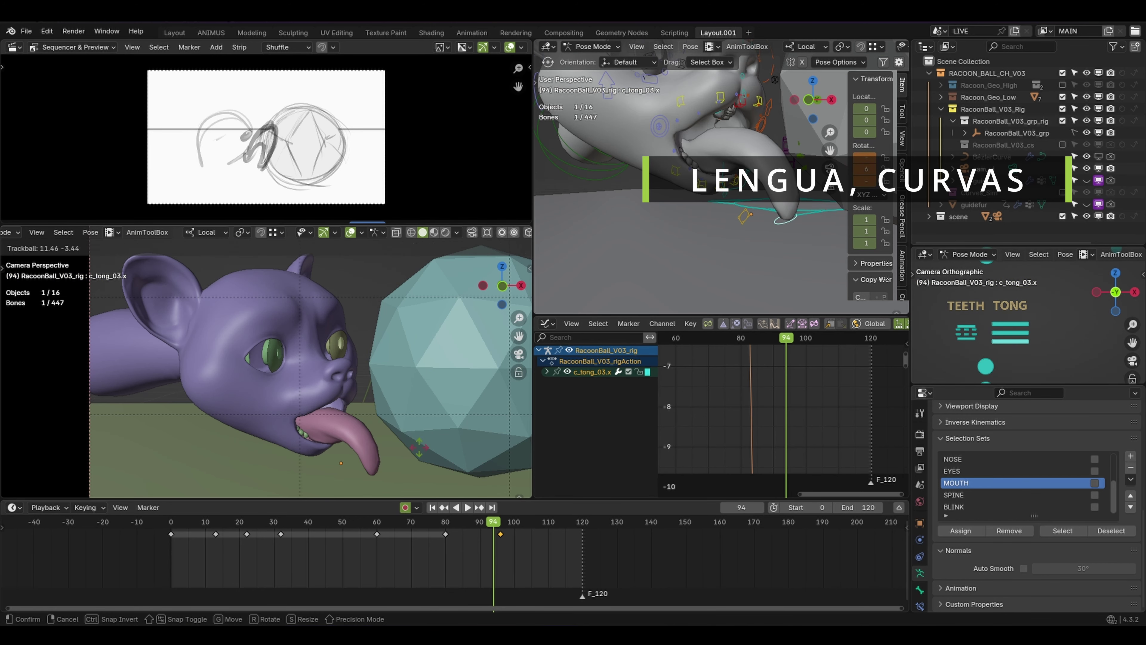
left_click_drag(419, 447, 418, 444)
left_click_drag(400, 423, 412, 432)
left_click_drag(382, 407, 387, 425)
- Move the tongue tip control at frame 100 and rotate it about the X axis
mouse_move(492, 523)
left_mouse_down()
mouse_move(483, 523)
mouse_move(514, 524)
left_mouse_up()
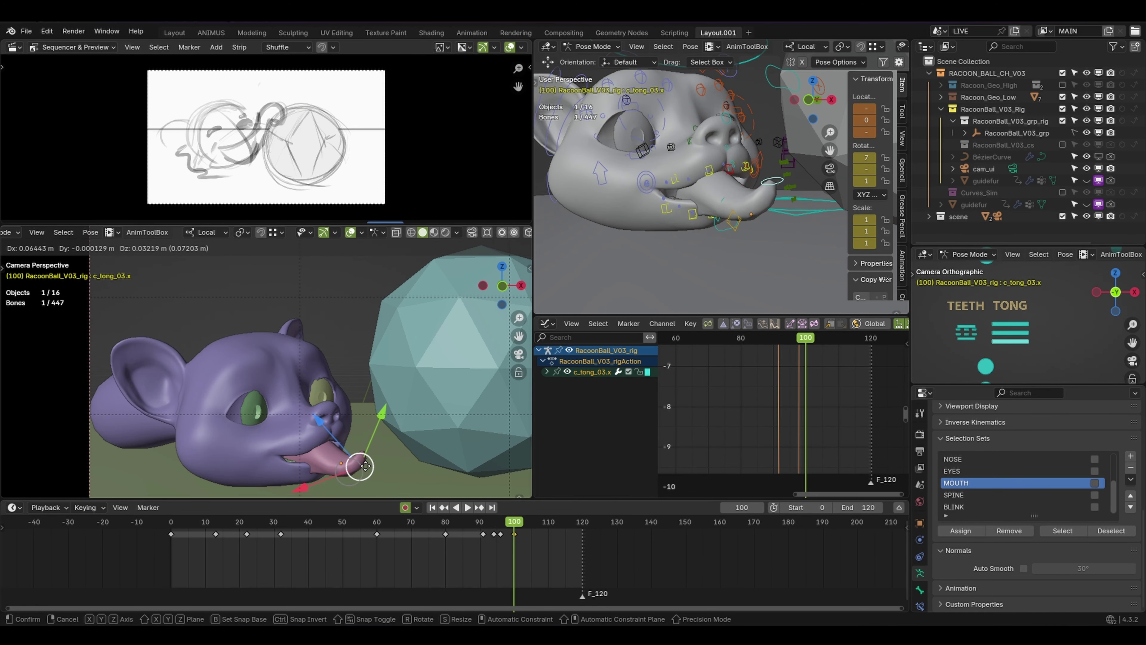
left_click(374, 471)
key("r")
key("x")
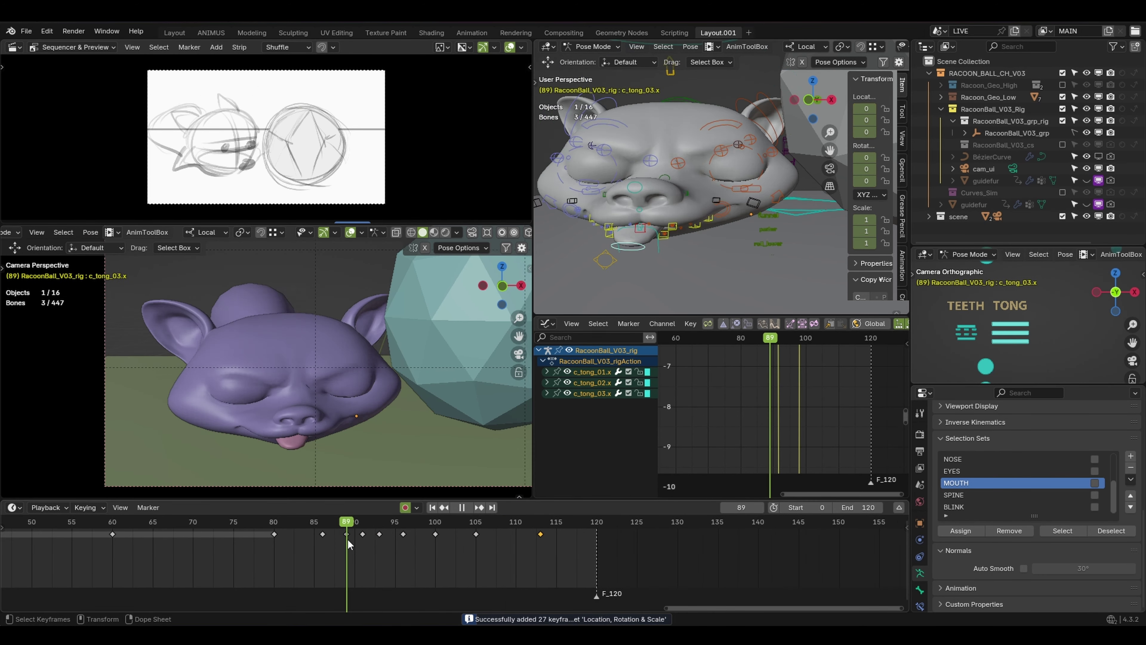
- Select the mouth keyframe at frame 86 and play back the jaw and tongue motion around it
left_click(322, 534)
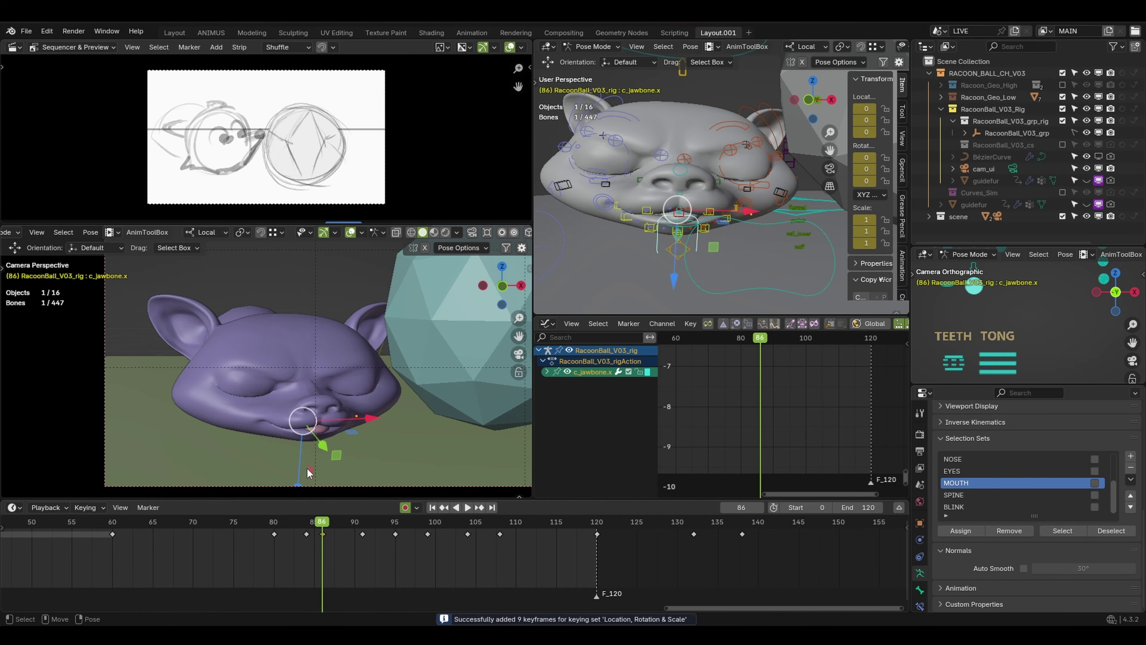
key("space")
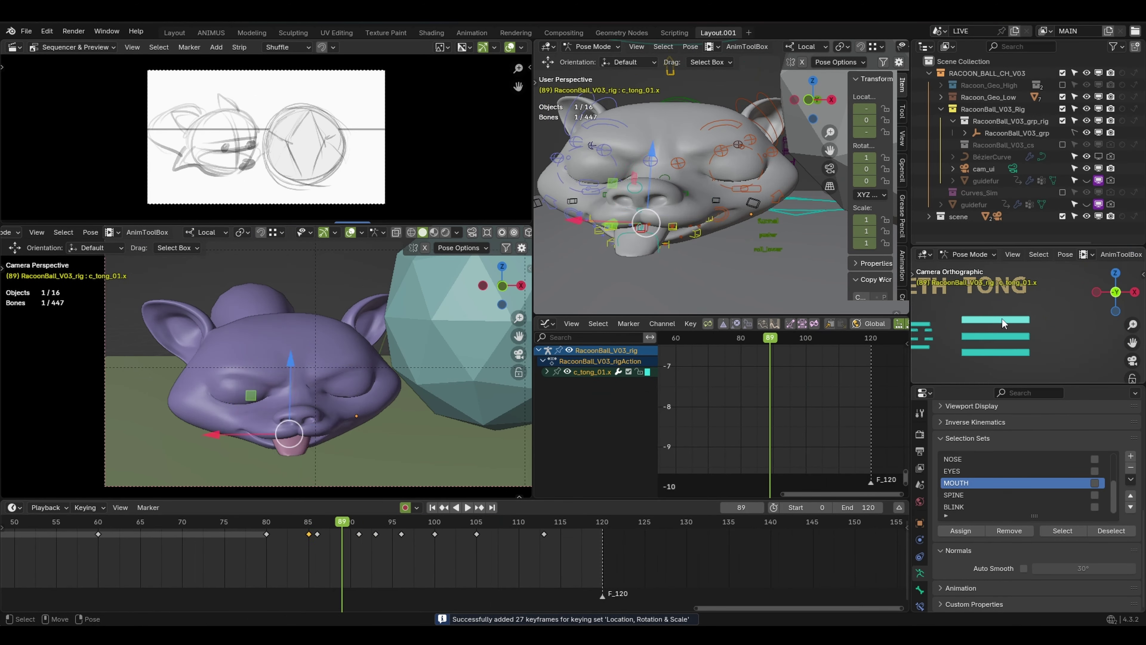
- Rotate the base tongue control at frame 89, keyframe it, and rotate the tongue tip control
key("r")
key("r")
key("i")
key("i")
left_click(996, 352)
key("r")
key("r")
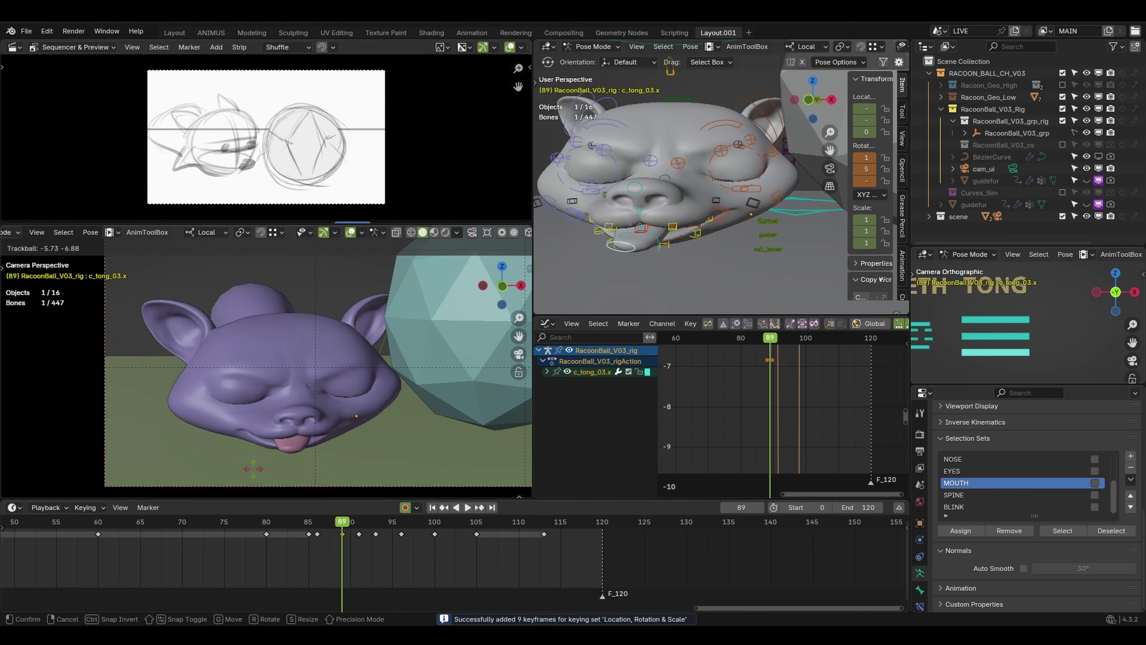
left_click(253, 469)
- Delete the tongue tip keyframe at frame 91 and review the motion up to frame 93
left_click(359, 534)
key("Delete")
left_click_drag(343, 522, 375, 521)
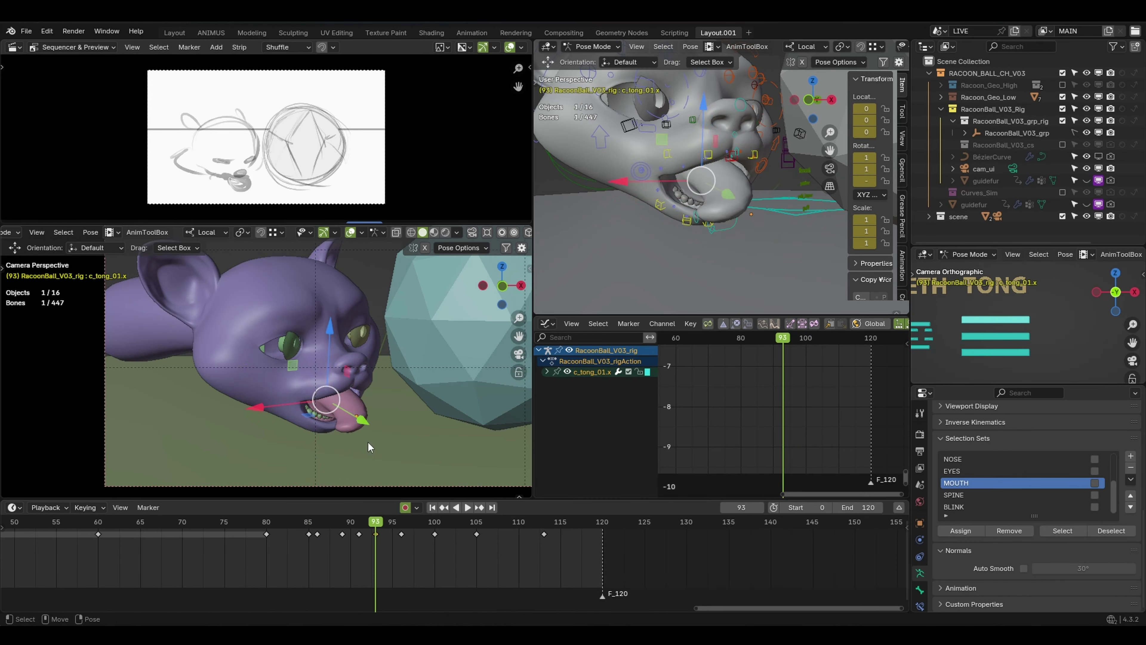
- Scale the base tongue control by about 1.39 along its local Y axis at frame 98 and rotate it
key("Up")
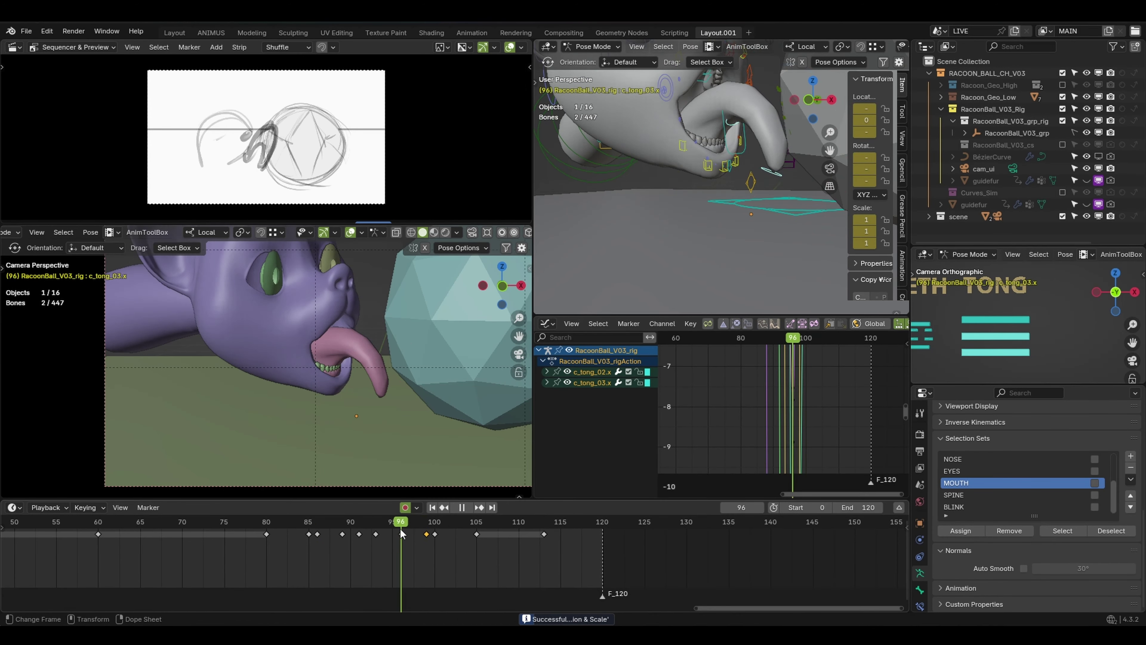
middle_click_drag(356, 361, 293, 417, "shift")
left_click_drag(400, 522, 413, 515)
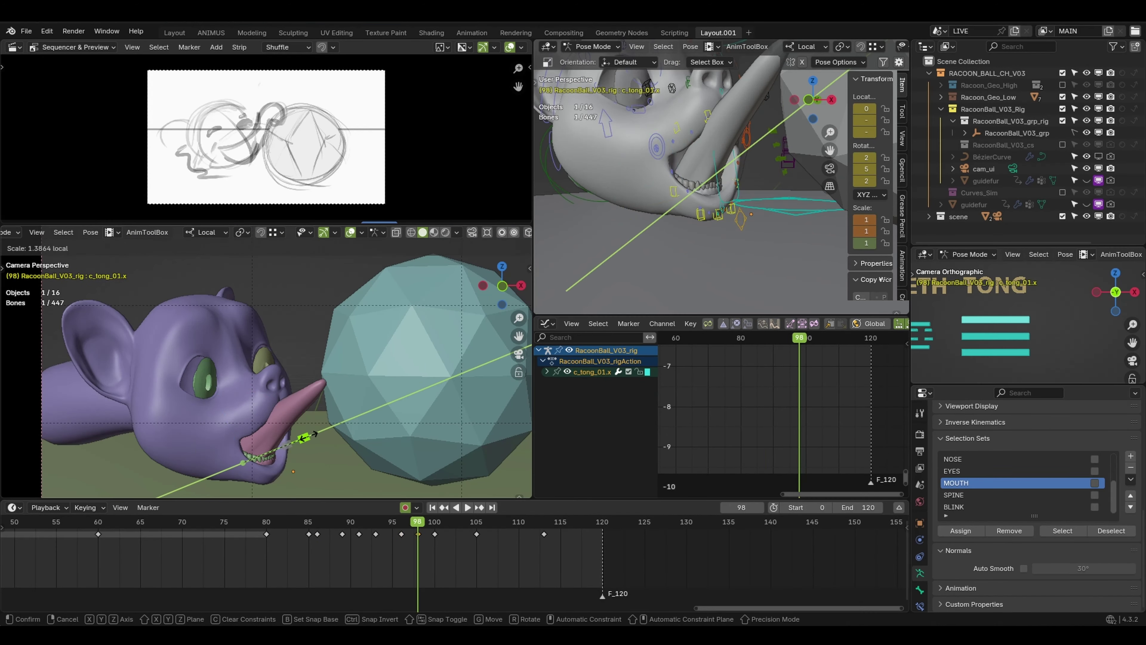
left_click(305, 437)
key("r")
key("r")
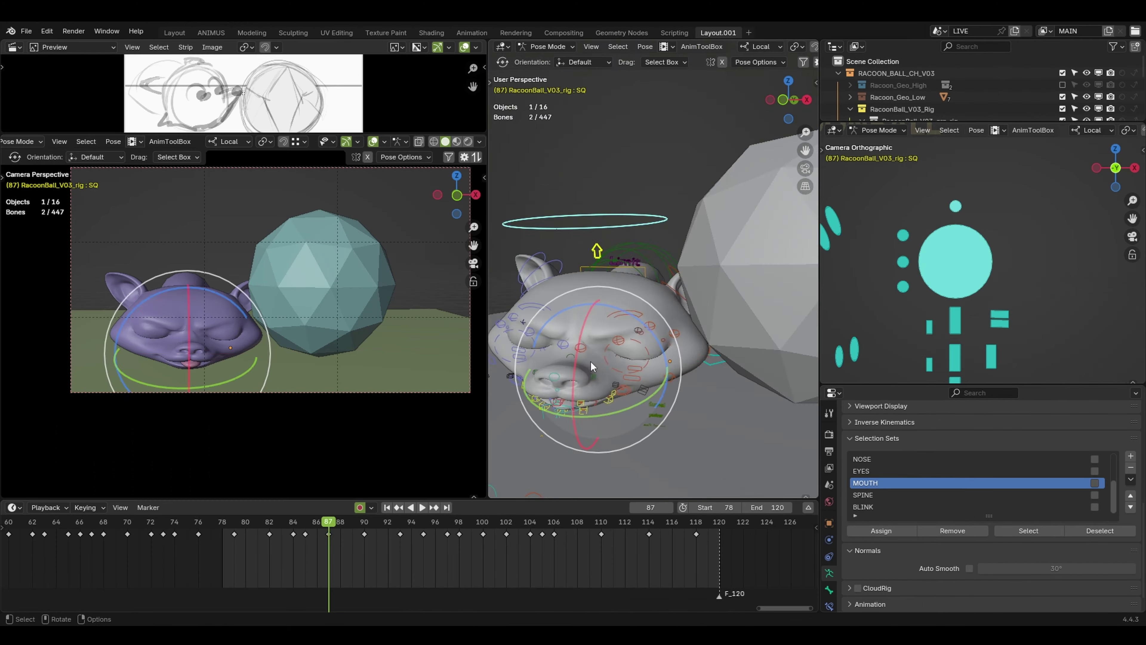
- Move the selected head and SQ controls at frame 87 and rotate them by about -2.25 degrees
middle_click_drag(592, 367, 668, 346)
key("g")
key("r")
left_click_drag(668, 303, 659, 296)
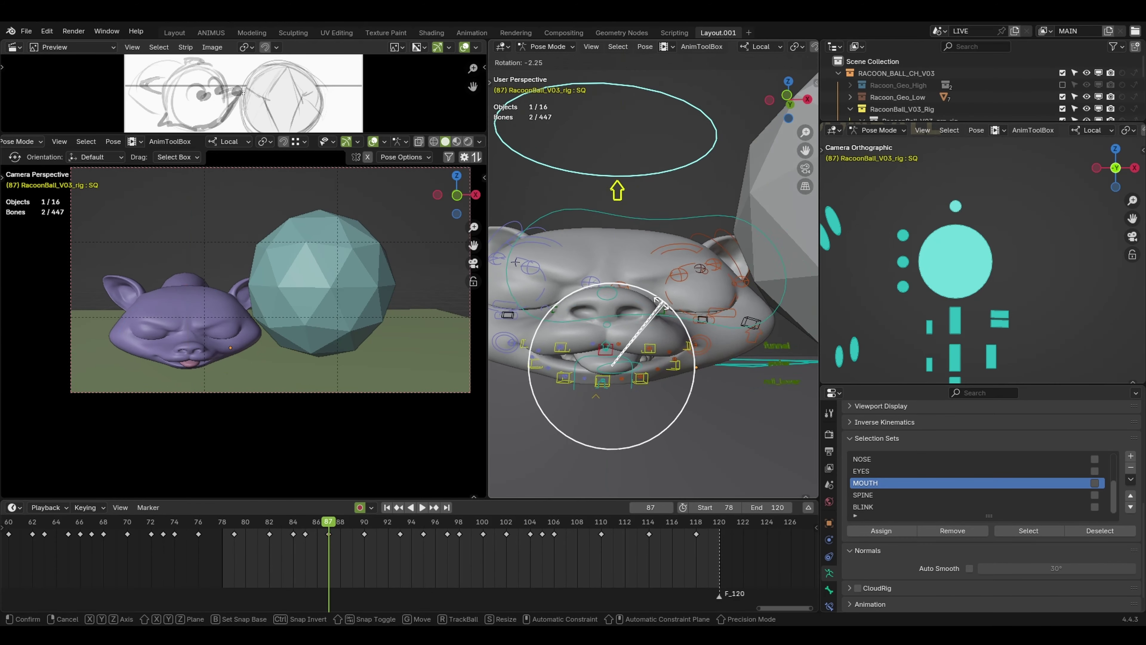
- Reposition the SQ control above the head at frame 87 to adjust the head's squash
left_click(956, 206)
key("g")
middle_click_drag(605, 244, 632, 280)
left_click(663, 187)
key("Left")
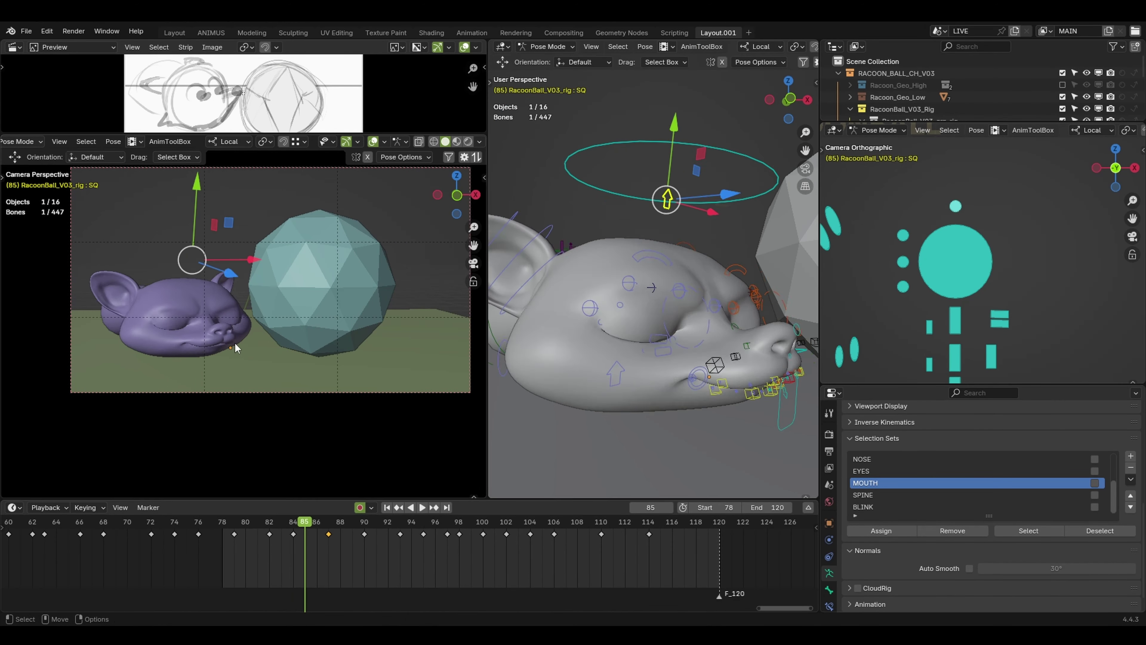
- Adjust the head control's rotation across frames 85 to 90 and keyframe its pose
key("r")
key("r")
key("Right")
key("Right")
key("Right")
key("Right")
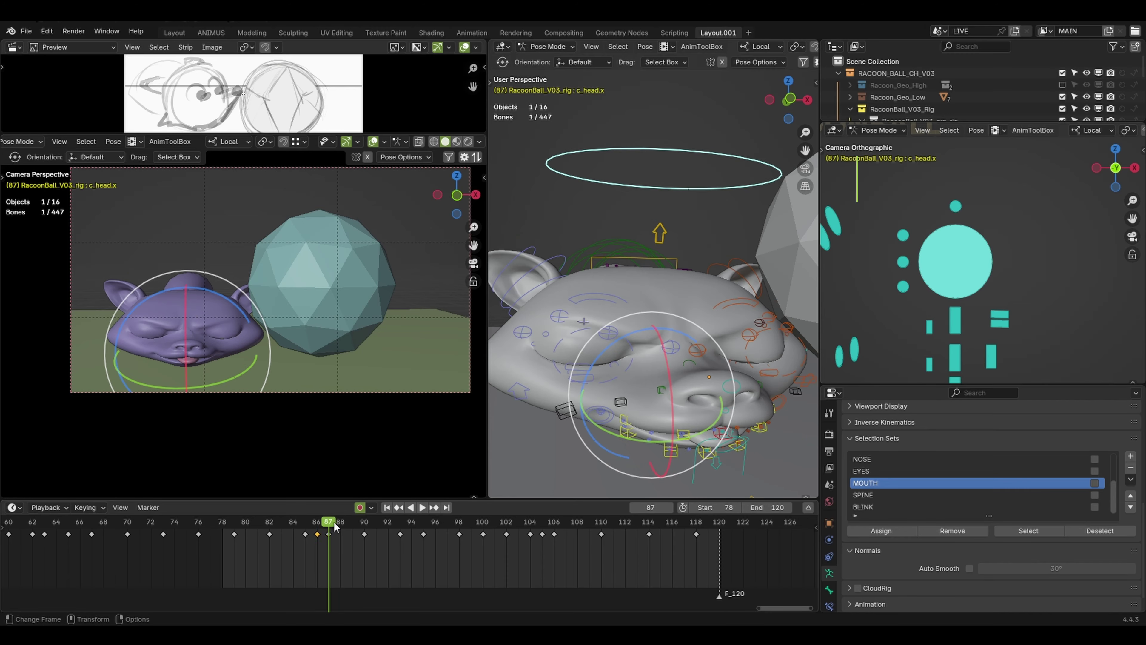
key("r")
key("r")
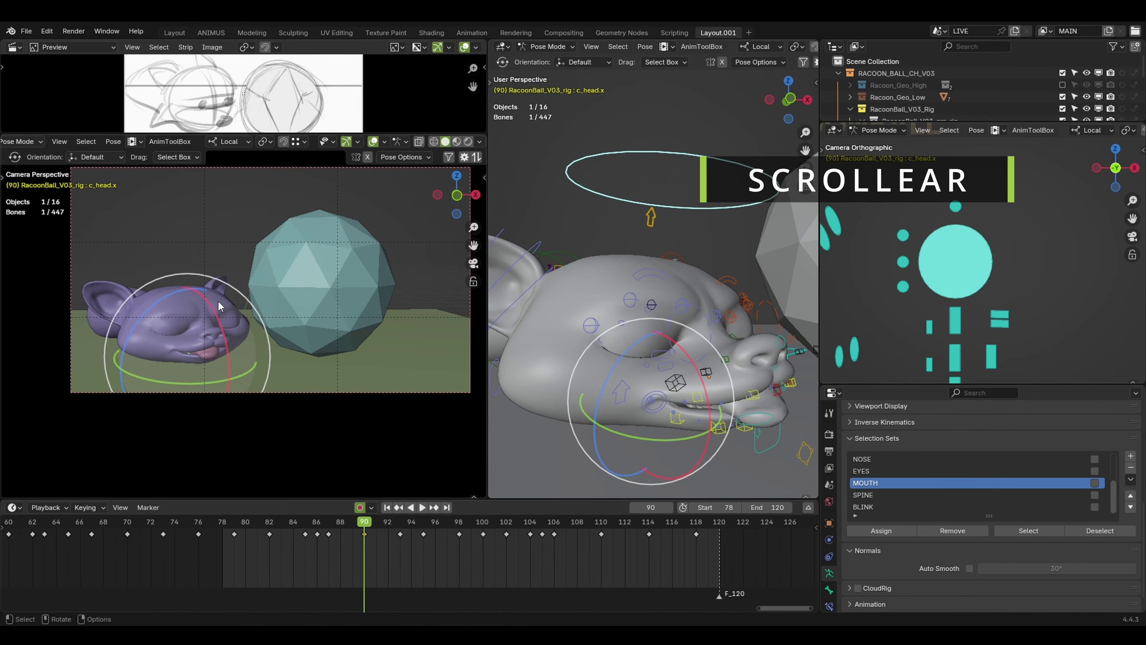
key("i")
mouse_move(358, 533)
left_mouse_down()
mouse_move(328, 532)
mouse_move(360, 533)
left_mouse_up()
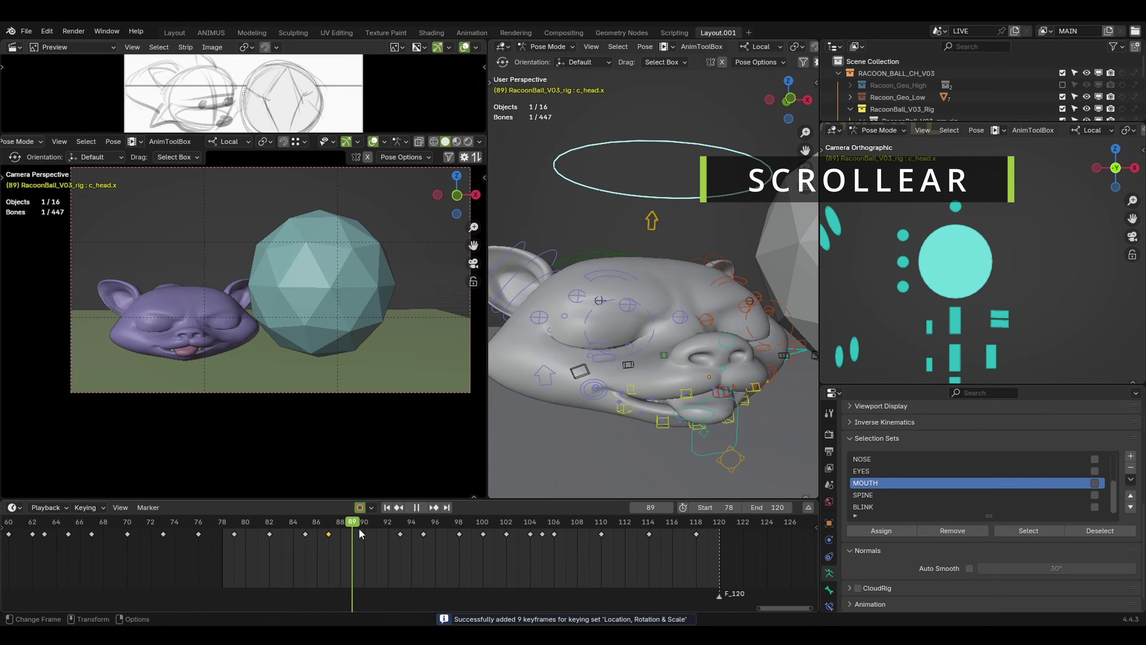
- Rotate the head about 4 degrees on its local X axis at frame 92, keyframe it and play back the motion
key("Right")
key("Right")
key("Right")
key("r")
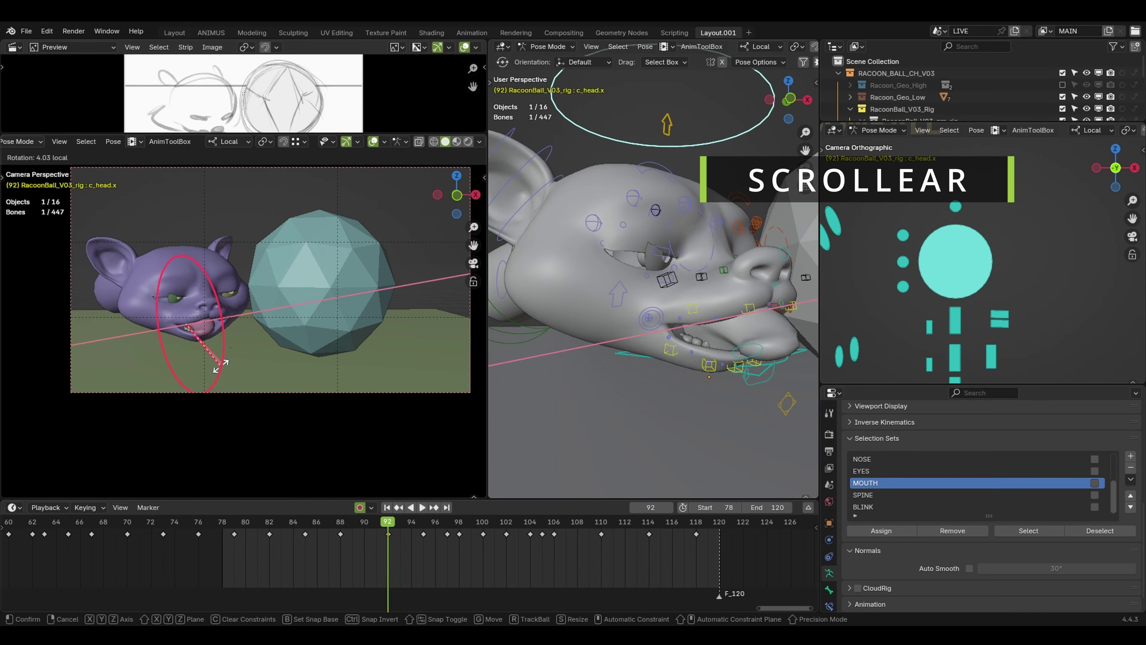
left_click(221, 363)
key("i")
key("Right")
key("Right")
key("Right")
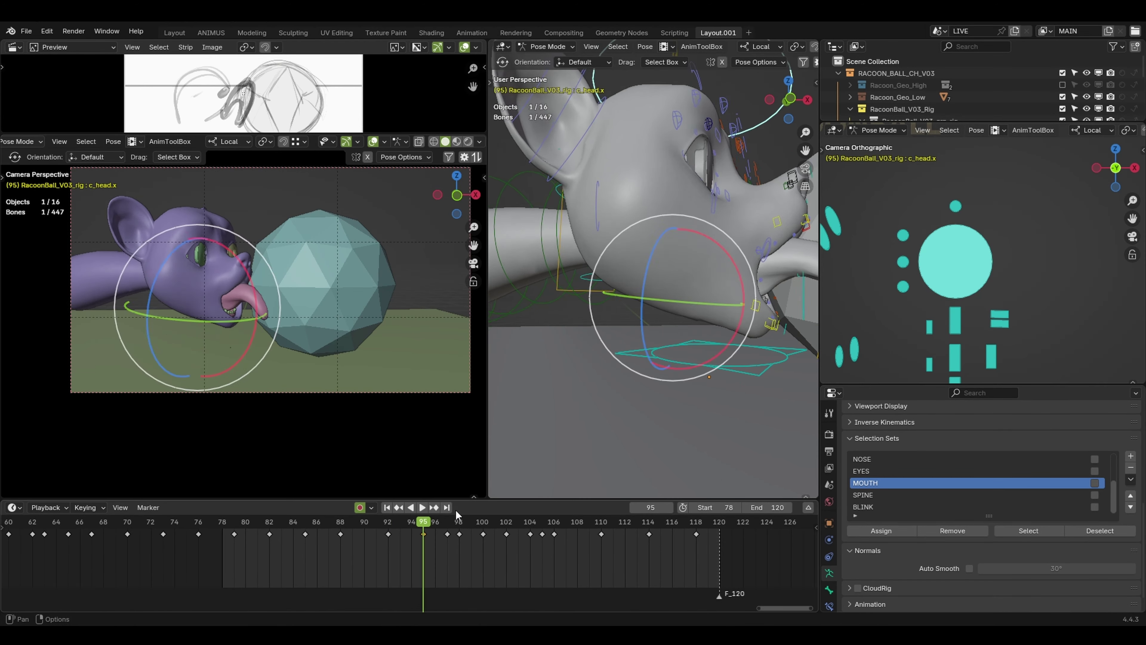
key("space")
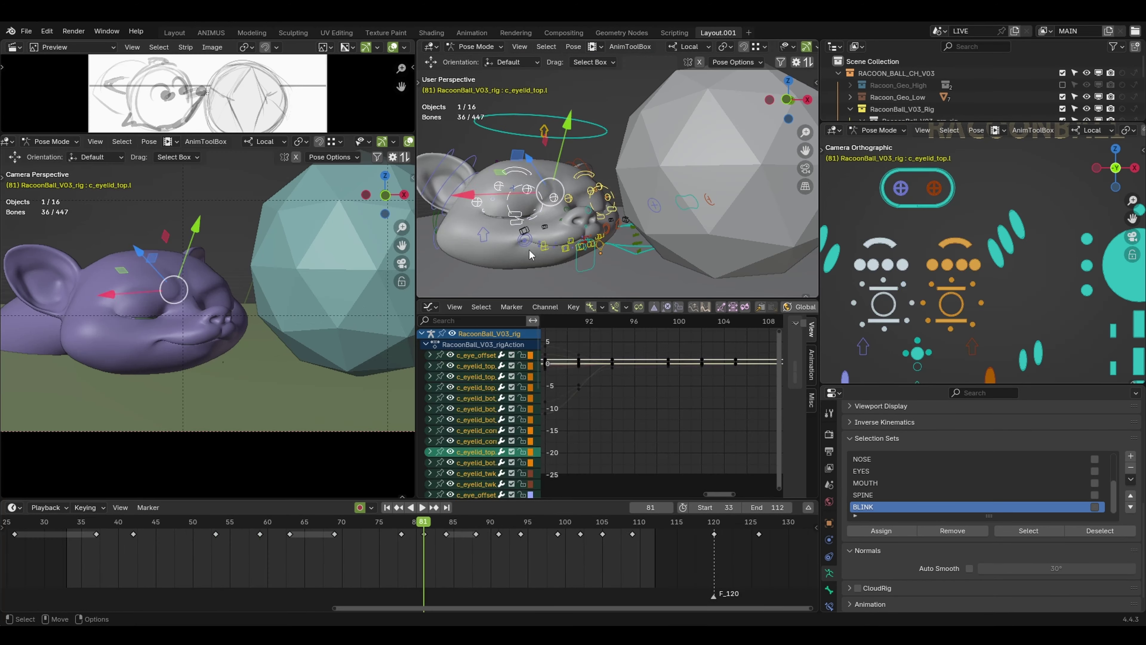
- Reshape the right eye at frame 81 by moving the upper eyelid along its local Z axis and adjusting the eyelid controls
key("g")
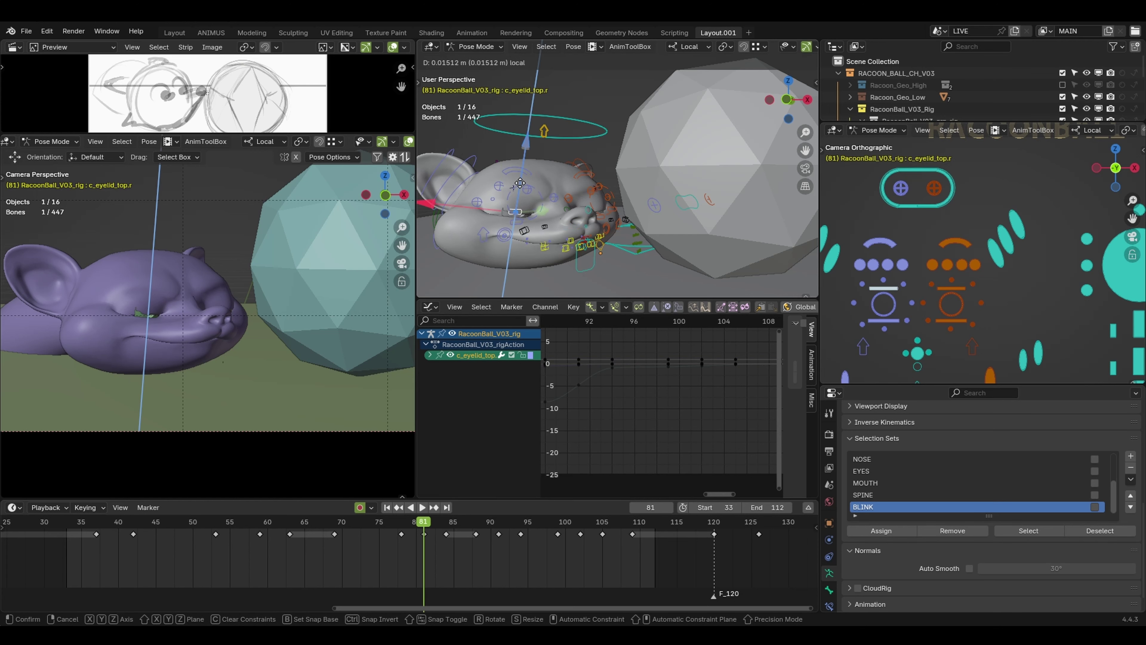
left_click(570, 176)
scroll(511, 256, "up", 3)
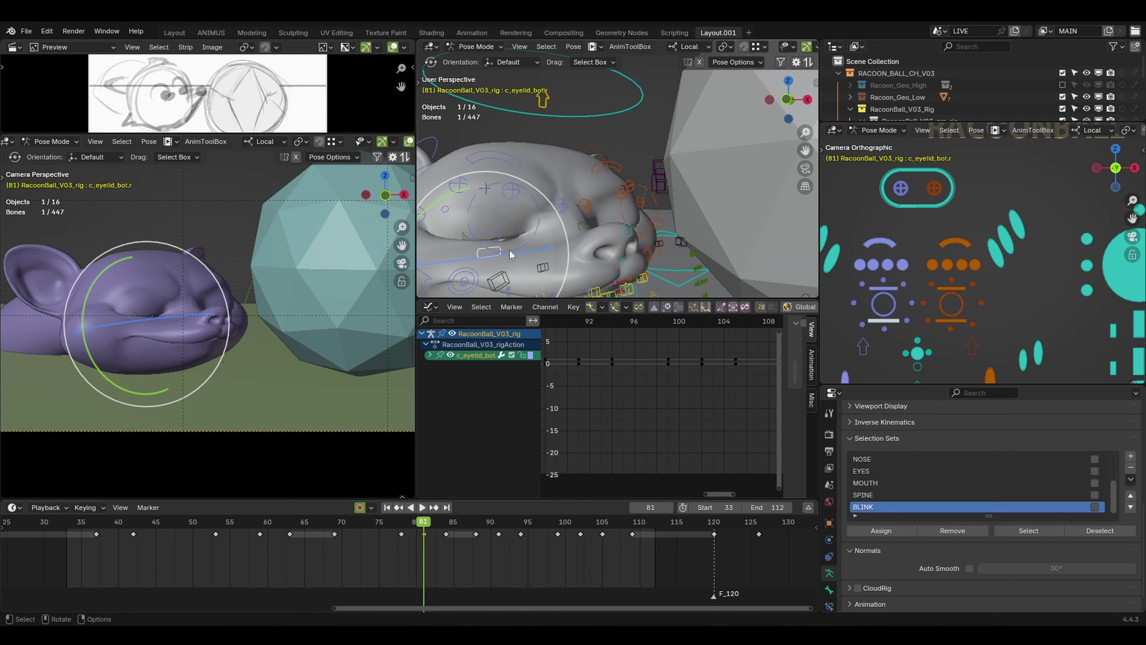
left_click_drag(889, 305, 986, 345)
left_click(883, 290)
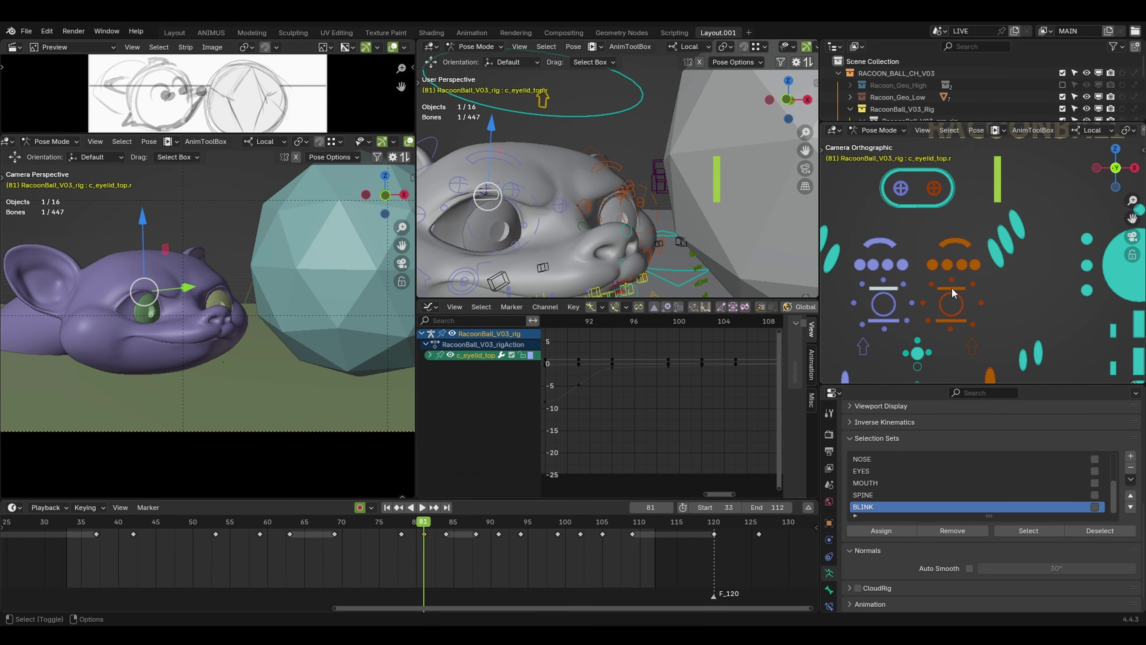
key("g")
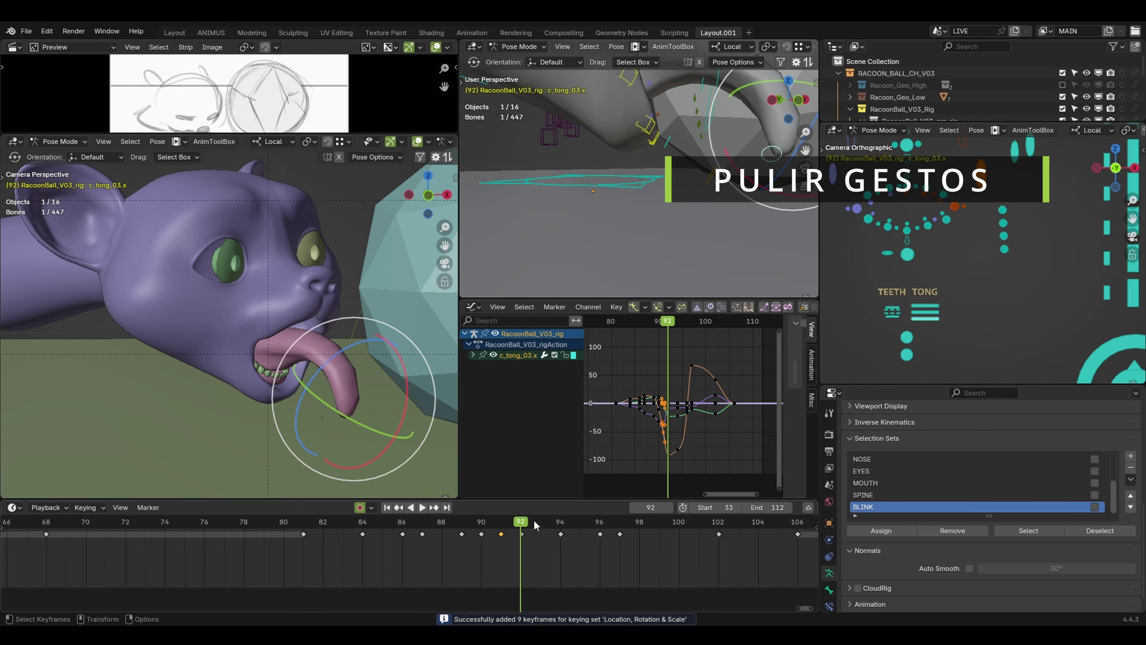
- Rotate the tongue tip at frame 93 and the middle tongue control at frame 95
key("Right")
key("r")
key("r")
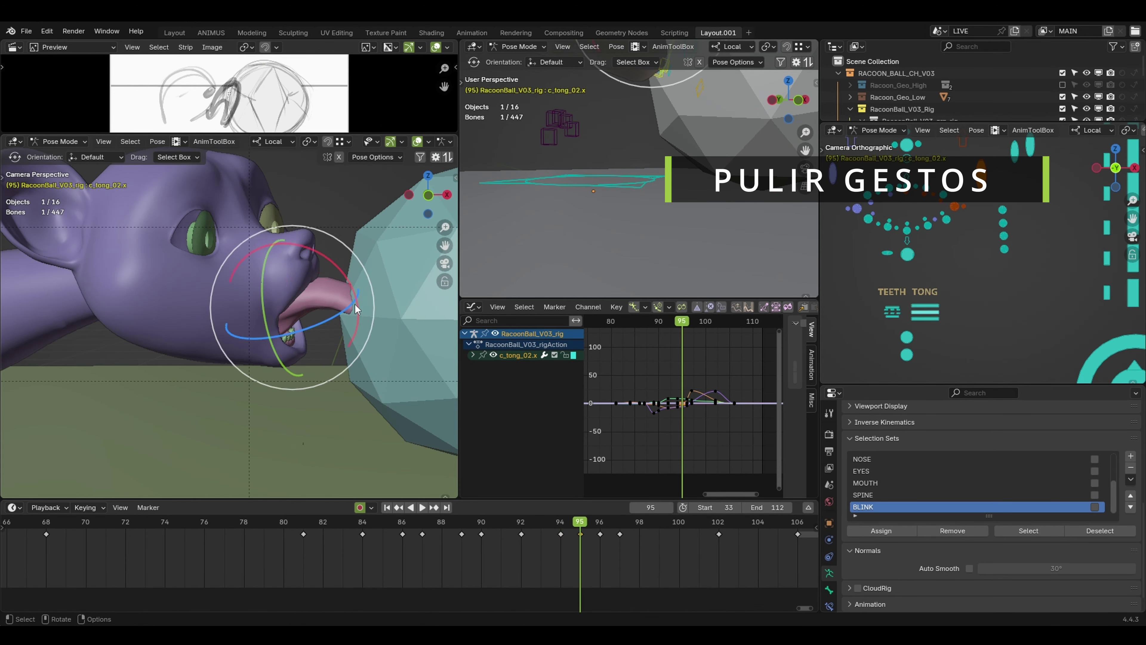
left_click(342, 306)
key("space")
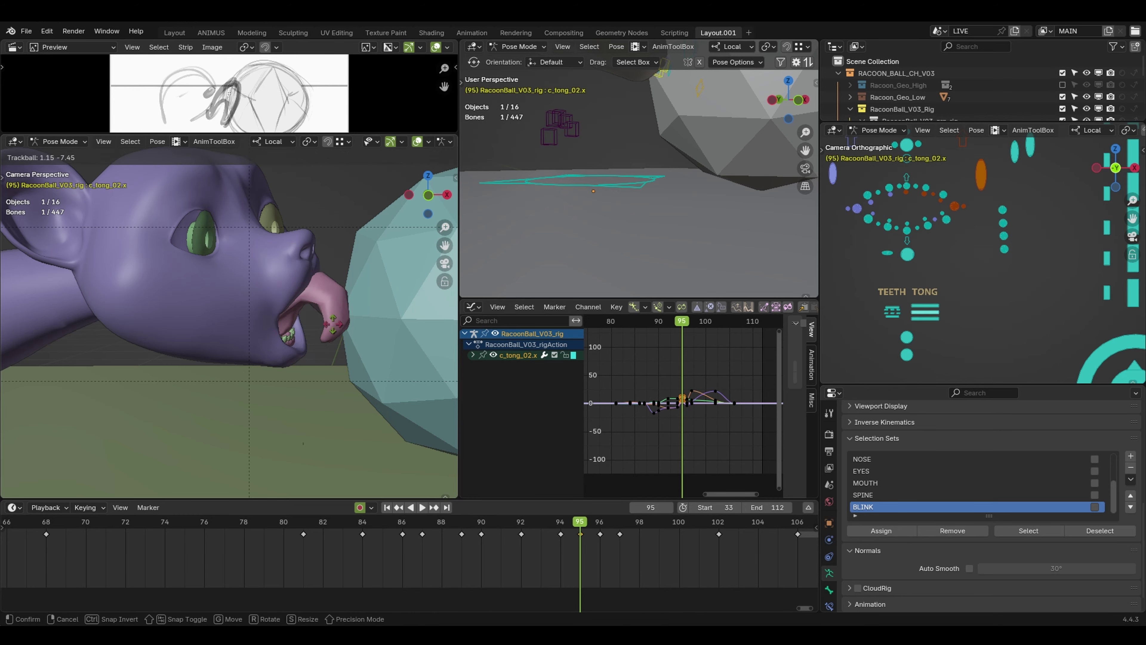
left_click(334, 324)
- Rotate the middle tongue control at frame 94 and check the motion toward frame 97
key("Left")
key("r")
left_click_drag(572, 523, 601, 524)
key("Right")
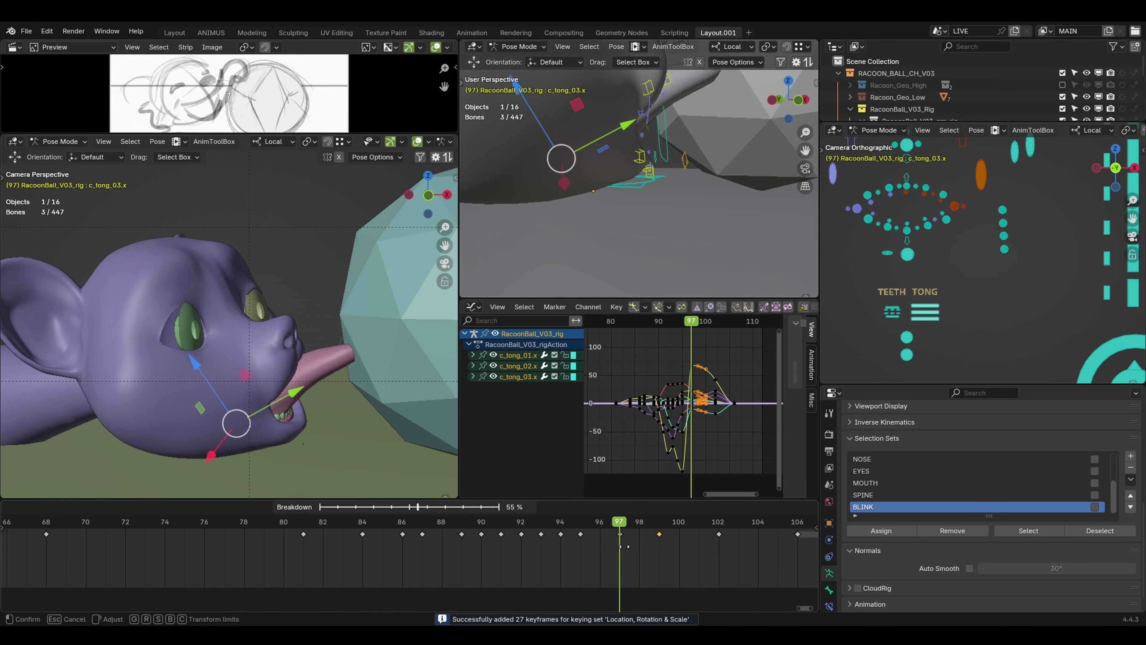
- Apply a breakdown of about 55% to the three tongue controls at frame 97 and rotate the tongue tip upward
left_click(356, 285)
left_click(414, 281)
key("Right")
key("r")
left_click(371, 267)
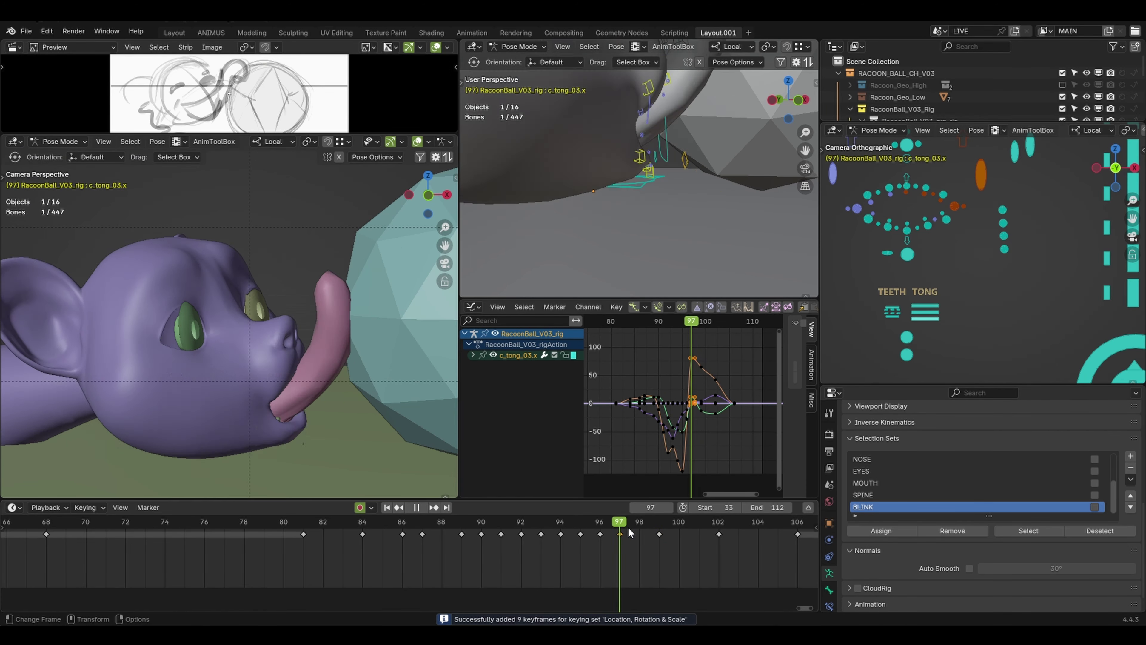
- Play back the tongue motion from frame 90, and keyframe all three tongue controls
left_click_drag(622, 526, 639, 526)
middle_click_drag(645, 216, 644, 282)
key("Right")
left_click_drag(640, 524, 486, 538)
key("space")
key("space")
left_click(501, 524)
left_click_drag(905, 299, 946, 325)
key("i")
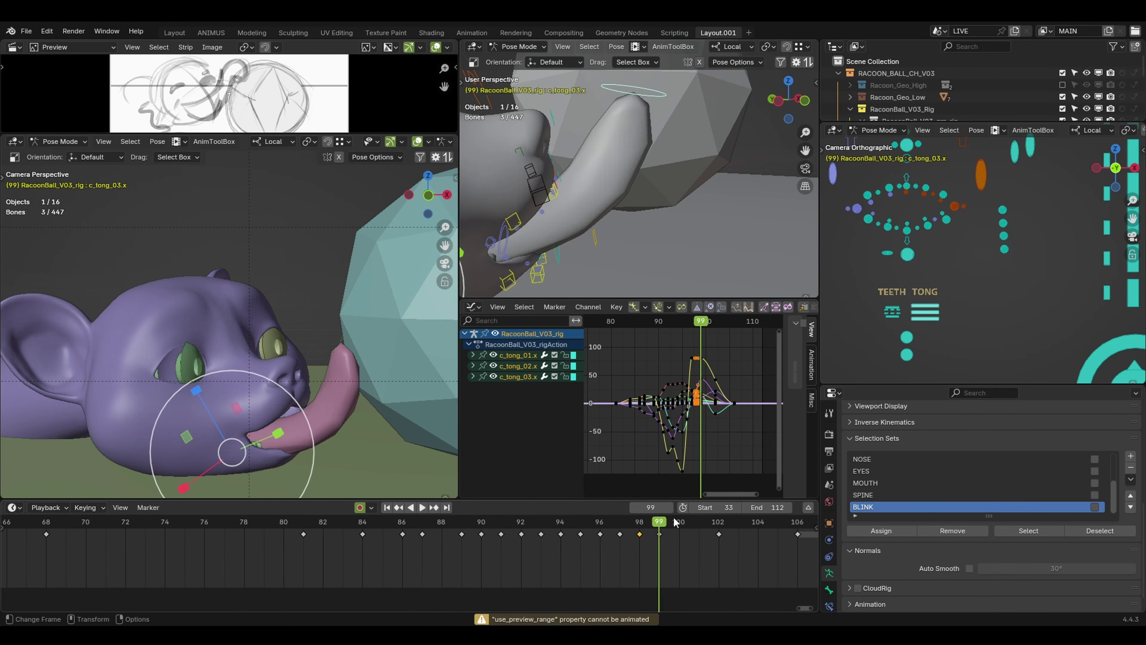
- Rotate the tongue tip control freely at frame 102
scroll(559, 529, "down", 3)
left_click(558, 526)
left_click(537, 524)
key("r")
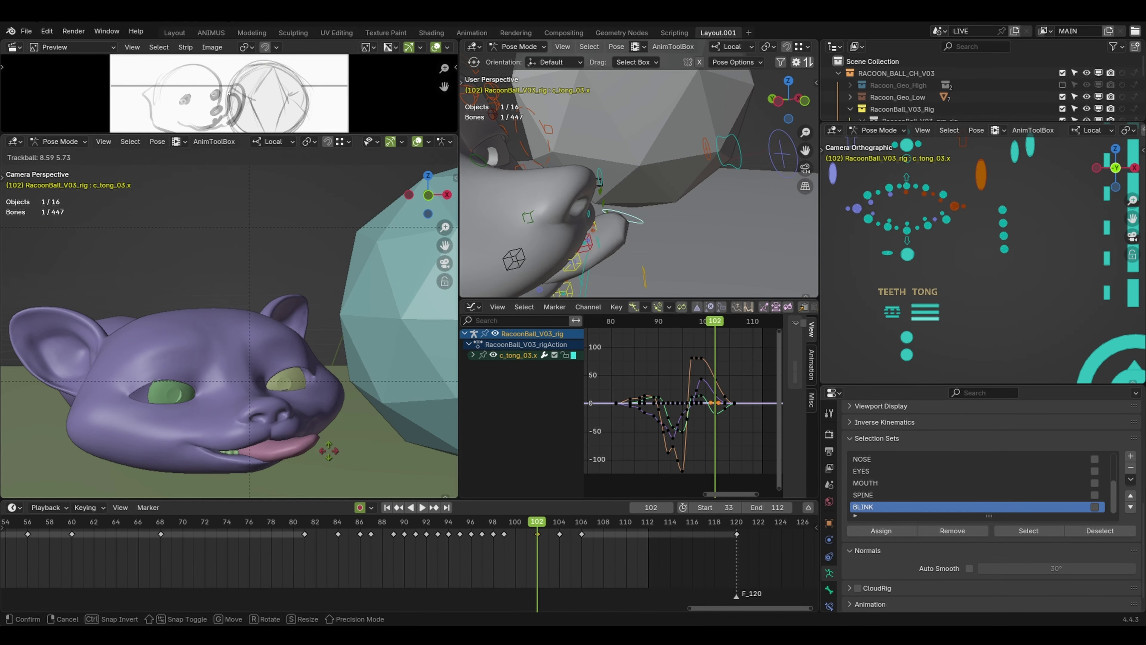
left_click(328, 450)
- Delete the tongue keyframe at frame 100, select all three tongue controls and play back the motion
left_click(515, 536)
key("Delete")
key("space")
left_click_drag(905, 299, 946, 325)
key("space")
- Apply tongue breakdowns at frames 101 and 97, using about 73% at frame 97, and keyframe the tongue tip at frame 99
left_click(528, 524)
key("shift+e")
left_click(504, 524)
left_click(925, 319)
key("i")
left_click(527, 525)
left_click(482, 524)
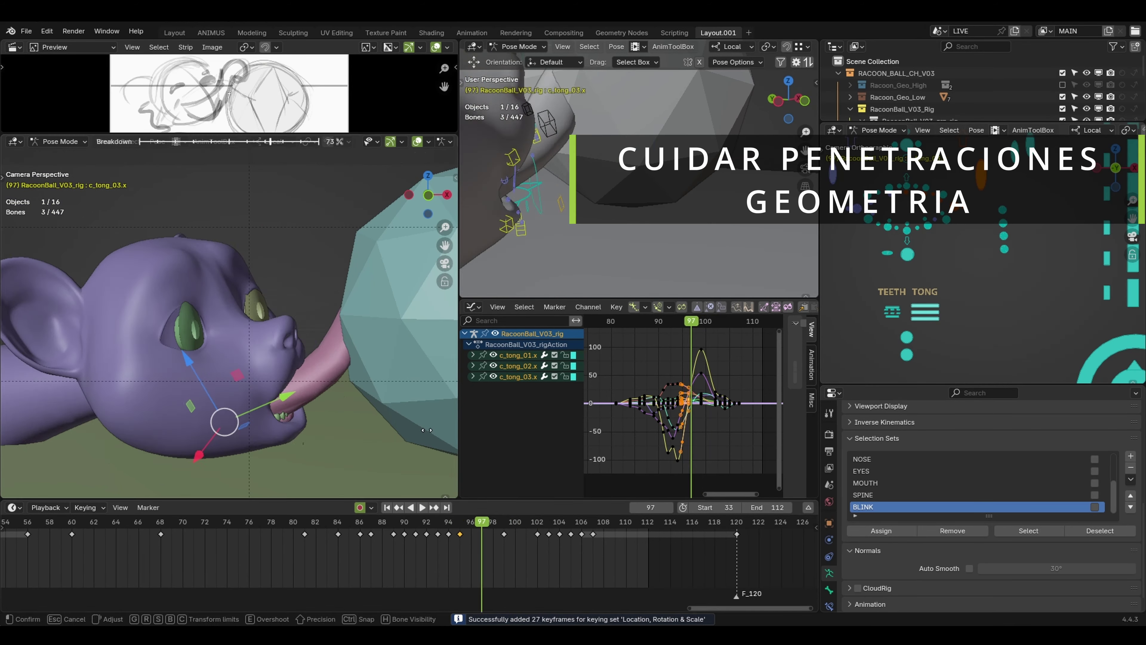
- Scale the tongue tip along its Y axis at frame 95 and rotate it to clear the faceted ball
left_click(459, 524)
left_click(925, 319)
scroll(385, 331, "down", 2)
left_click_drag(358, 254, 334, 276)
key("s")
key("y")
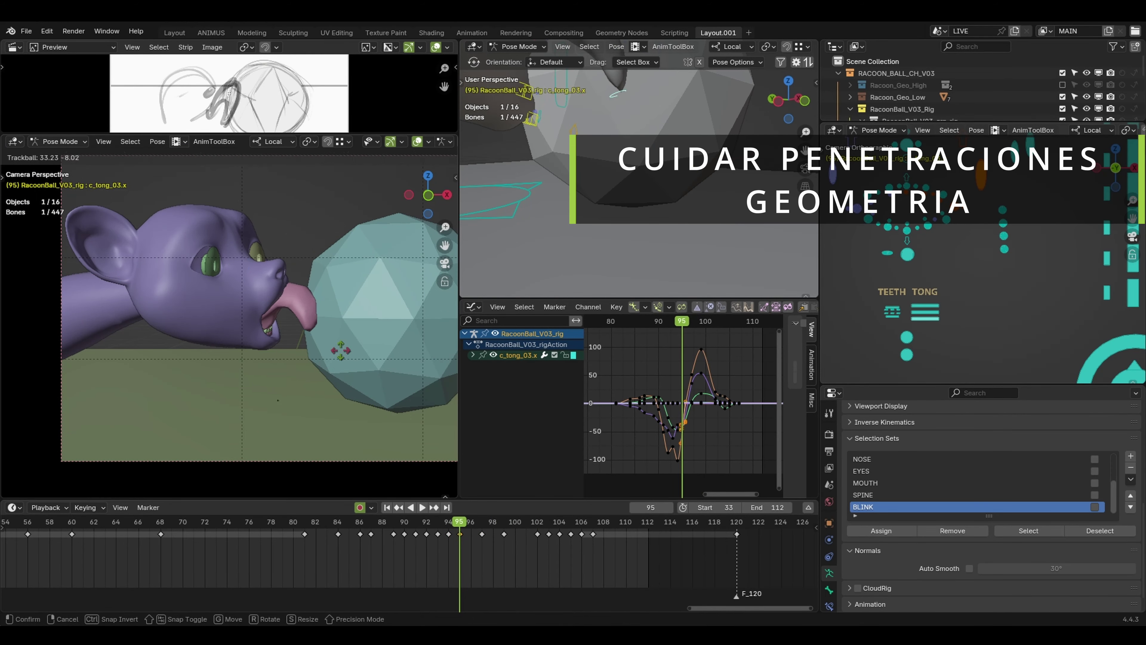
left_click(341, 350)
- Refine the tongue tip's rotation around frames 95 to 97, keyframe it, and review the rendered animation
key("Left")
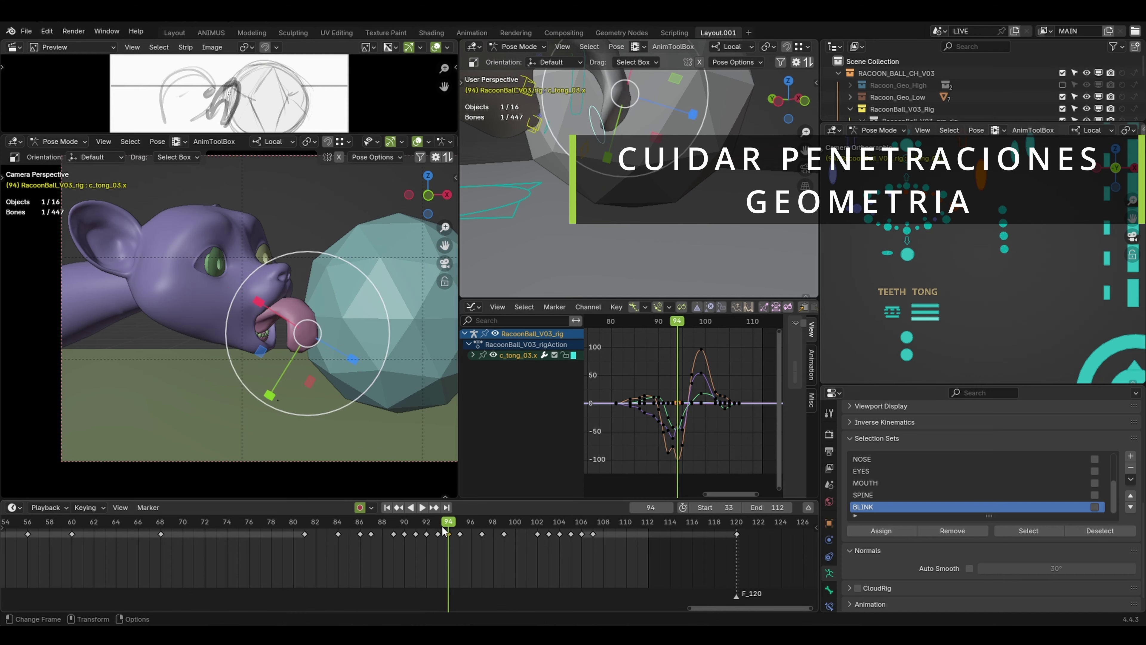
key("Right")
key("r")
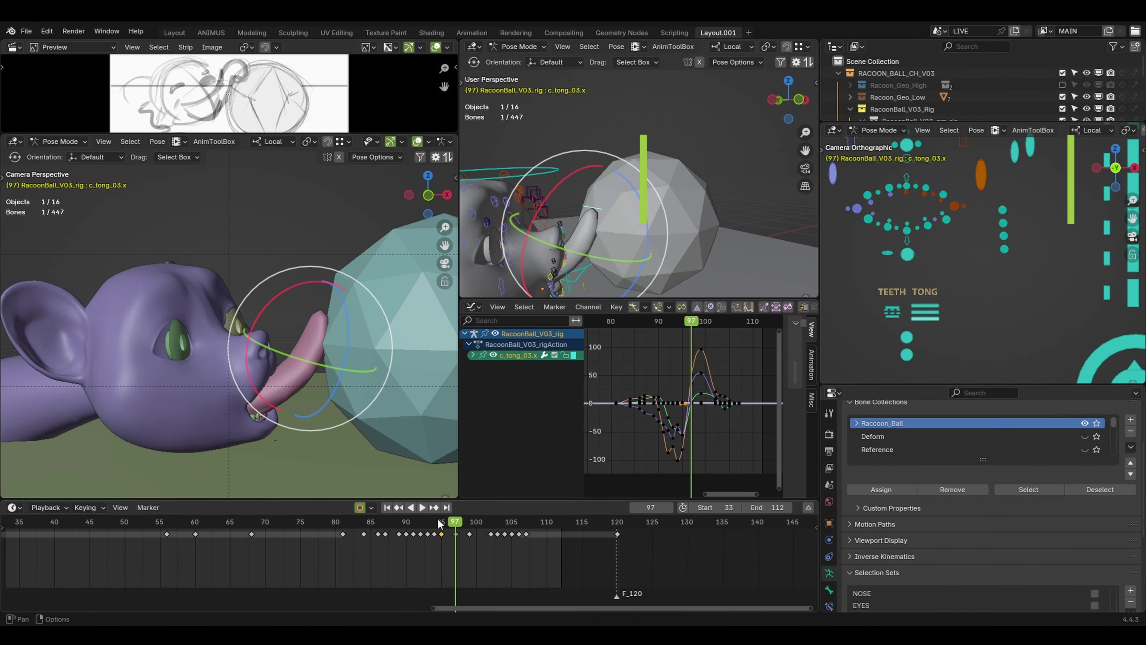
key("i")
left_click_drag(440, 523, 492, 530)
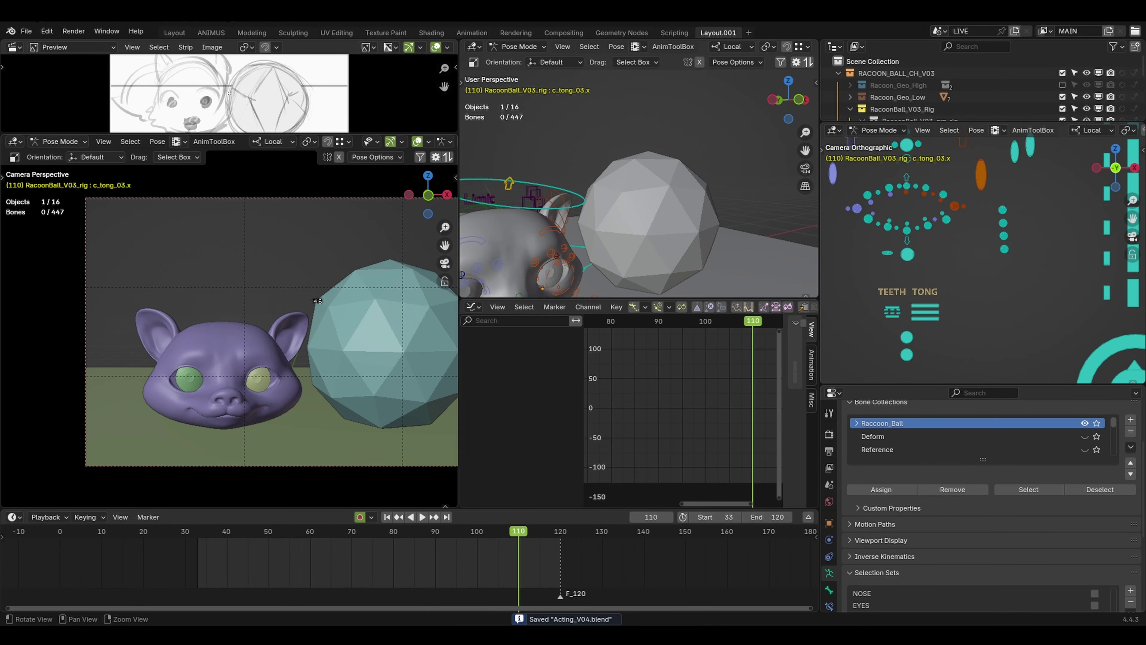
key("ctrl+F11")
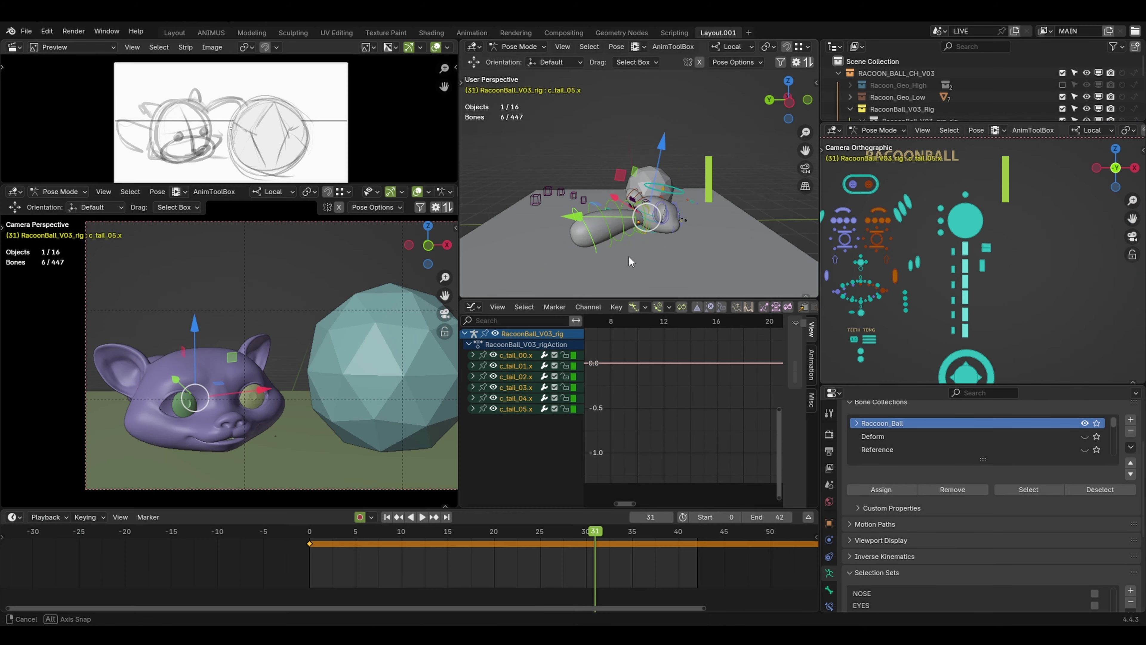
- Rotate the middle tail controls at frame 31 to bend the tail
middle_click_drag(715, 213, 677, 226)
scroll(677, 225, "down", 3)
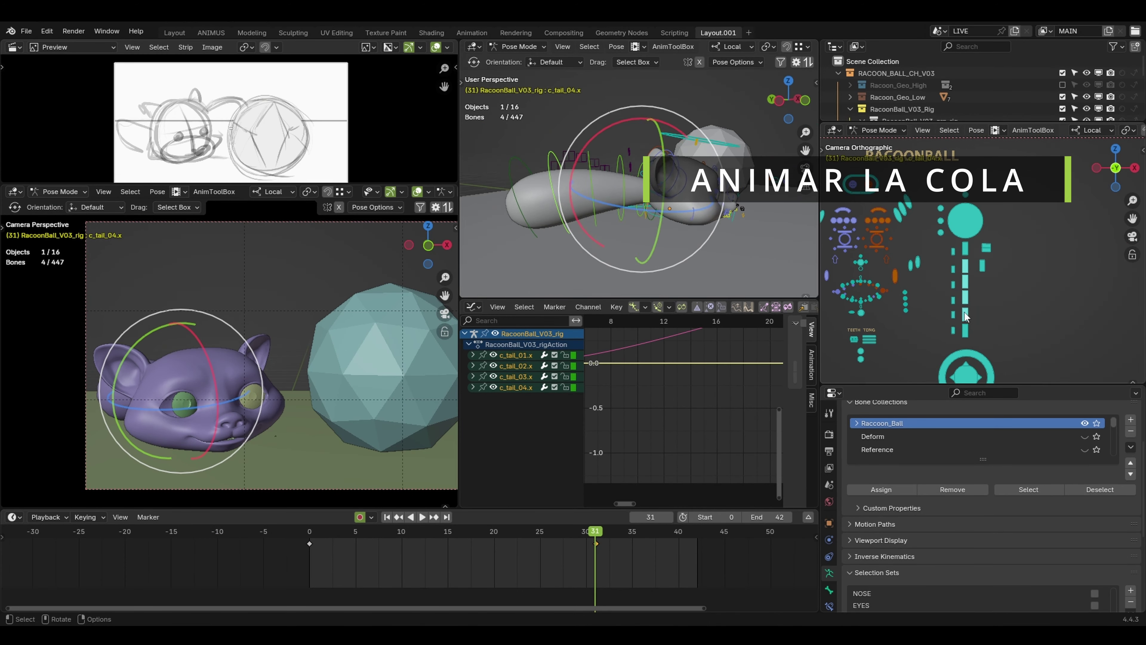
left_click(634, 188)
left_click(586, 180)
left_click_drag(586, 257, 605, 253)
- Rotate and move the c_tail_04 control at frame 31
left_click(586, 201)
left_click(584, 201)
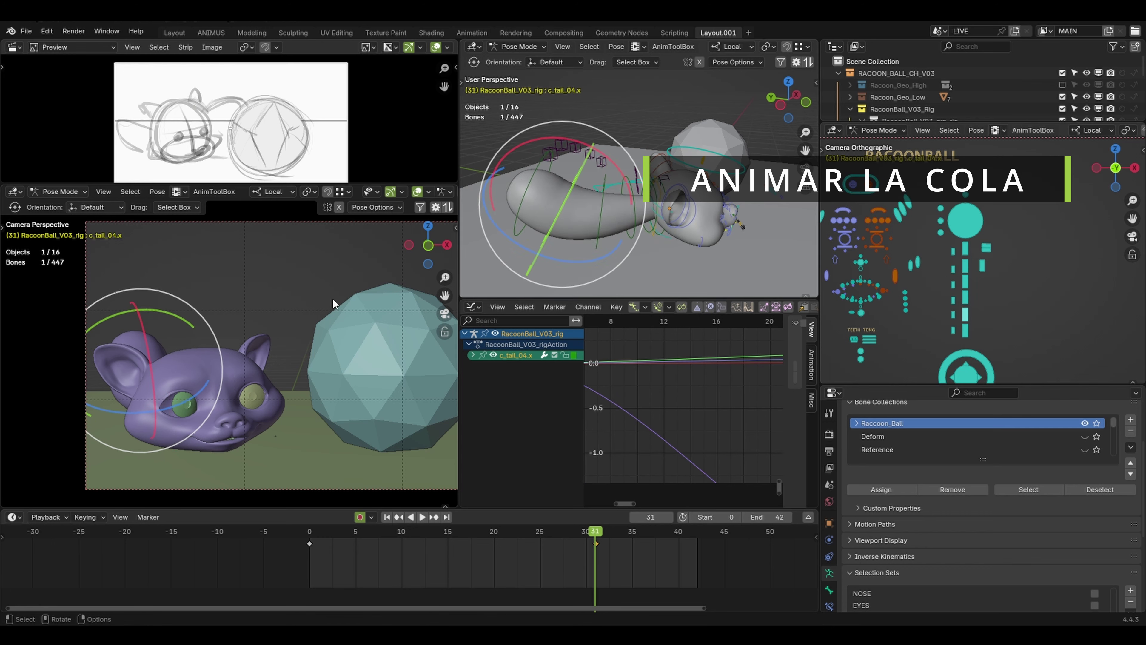
key("r")
left_click_drag(173, 361, 199, 368)
key("g")
- Rotate the c_tail_03 control at frame 31 to smooth the tail's curve
middle_click_drag(587, 226, 602, 219)
left_click(596, 205)
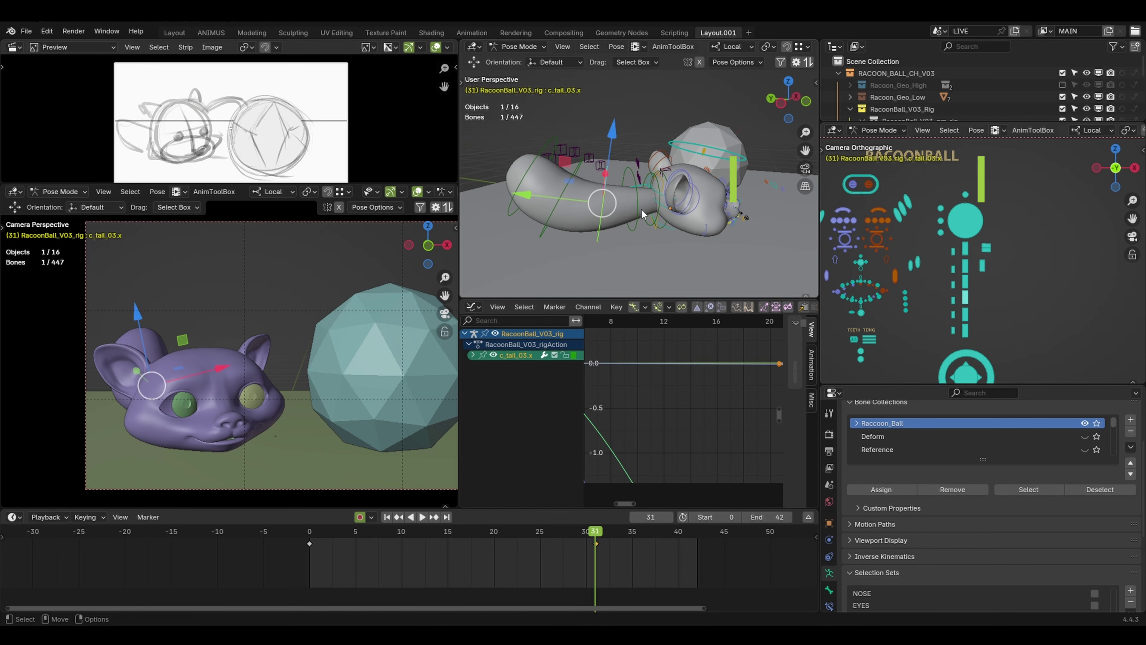
left_click(611, 207)
key("r")
left_click_drag(203, 400, 223, 413)
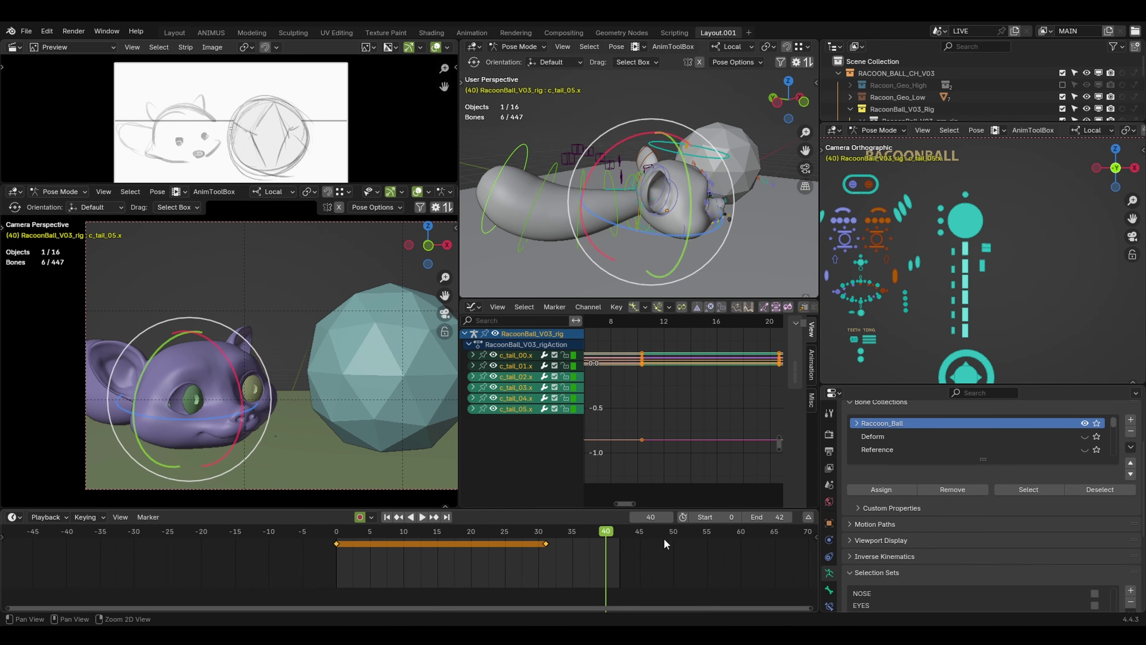
- Clear the rotation of the six tail controls at frame 15 and select the three controls at the tail's base
scroll(665, 543, "down", 10)
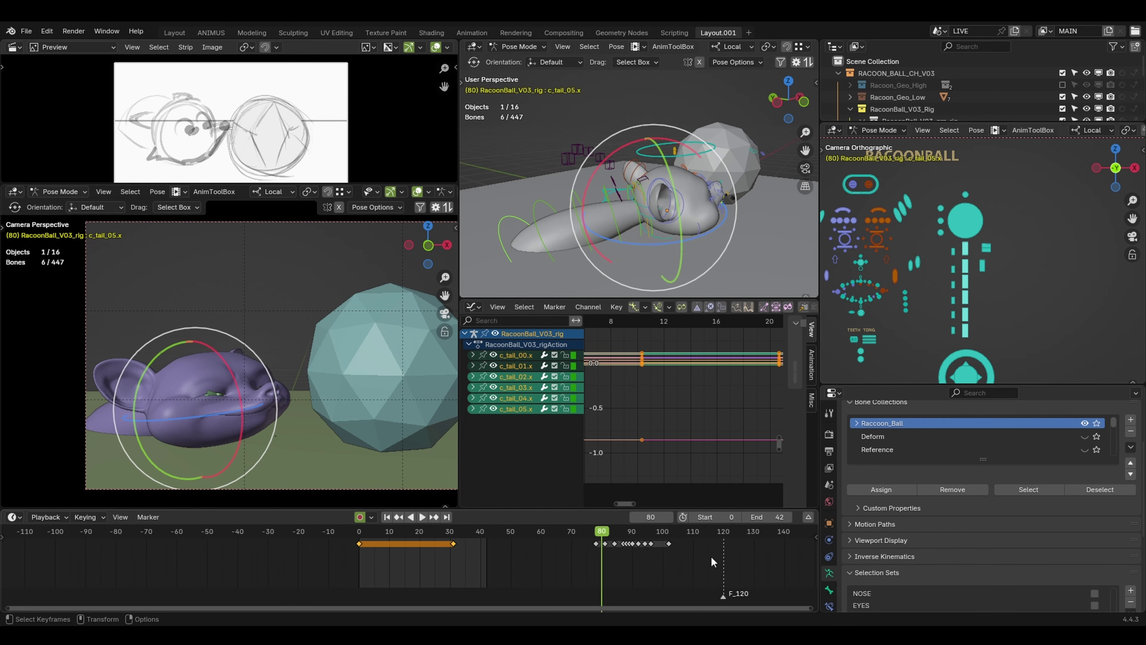
key("space")
key("ctrl+z")
left_click_drag(425, 535, 405, 546)
key("alt+r")
left_click_drag(689, 230, 703, 229, "alt")
left_click_drag(967, 276, 968, 286)
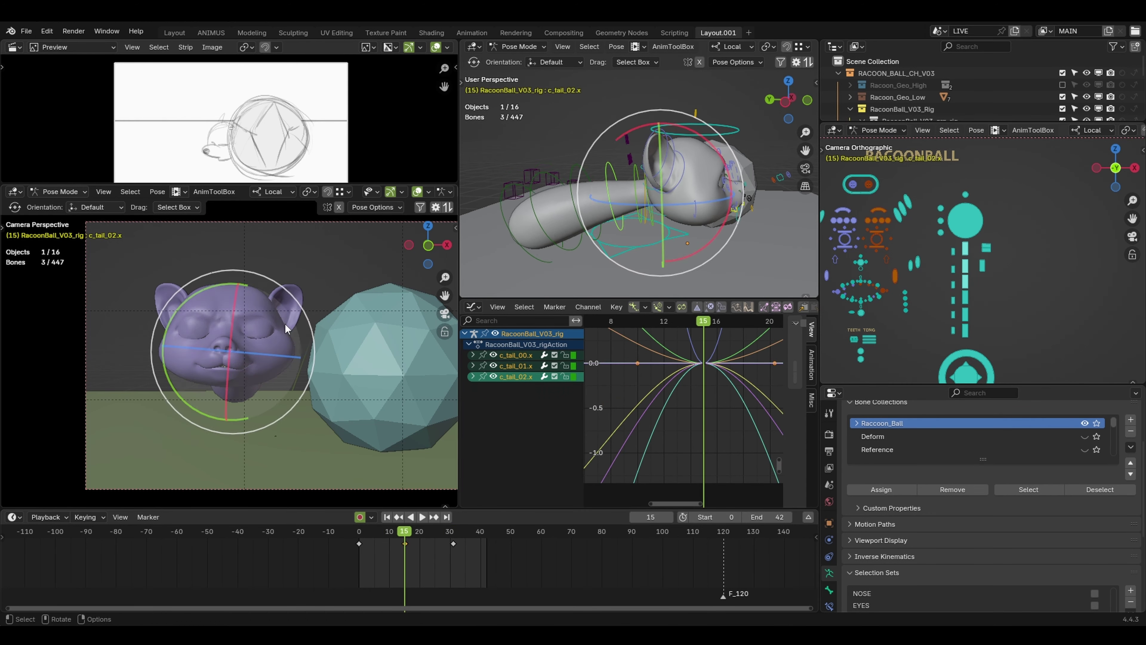
- Rotate the three tail-base controls at frame 15 and play the animation from frame 0
left_click_drag(230, 384, 239, 357)
left_click_drag(960, 294, 971, 335)
left_click(267, 314)
left_click_drag(405, 536, 359, 541)
key("space")
key("space")
- Rotate and move the c_tail_04 control at frame 0 to curl the tail upward
left_click_drag(645, 253, 677, 244, "alt")
left_click(598, 234)
key("r")
key("r")
left_click(585, 158)
left_click_drag(621, 166, 626, 177)
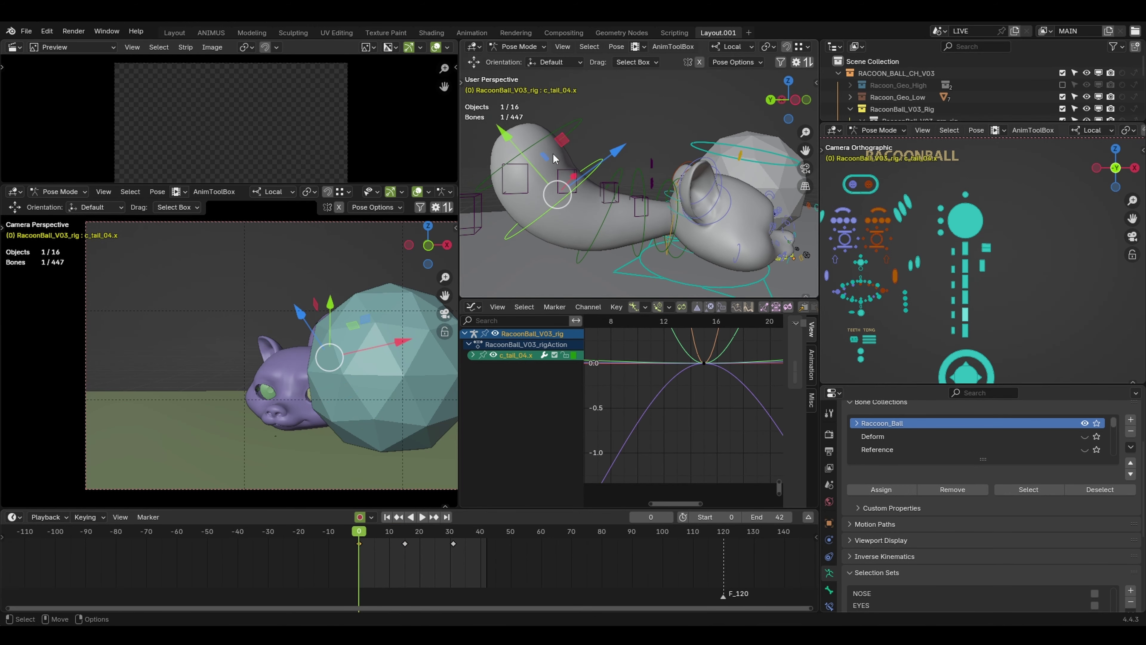
- Rotate the c_tail_02 control and select the neighbouring tail controls at frame 0 to refine the tail's curve
key("e")
left_click_drag(649, 224, 624, 244, "alt")
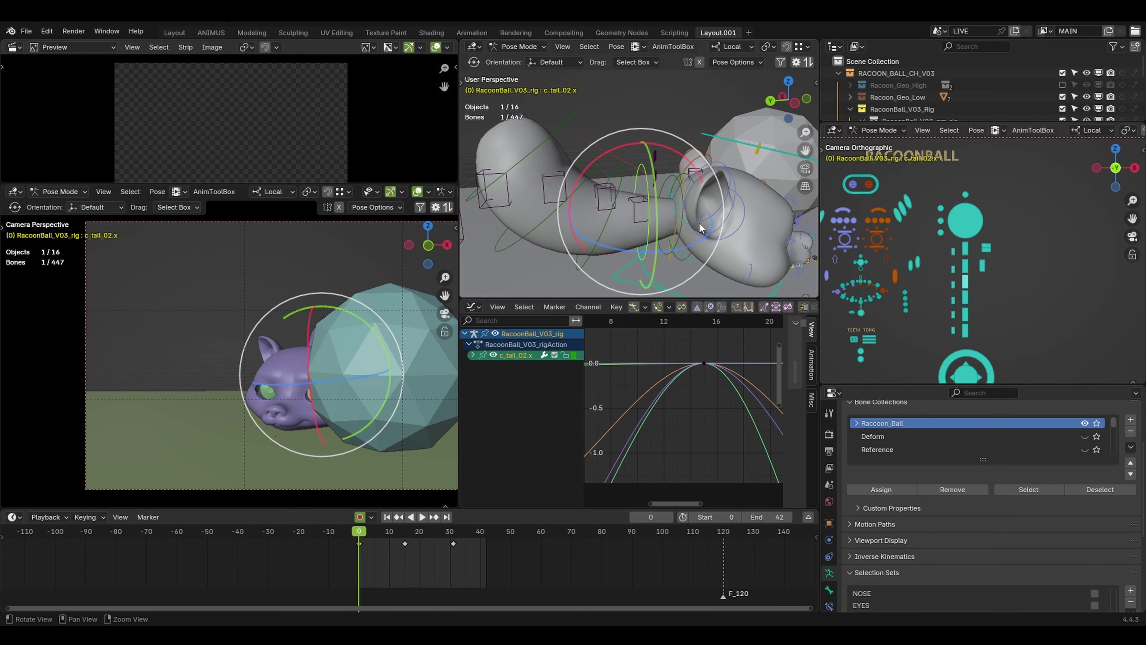
left_click_drag(706, 226, 667, 199, "alt")
left_click(594, 197)
mouse_move(374, 327)
left_mouse_down()
mouse_move(362, 320)
mouse_move(371, 325)
left_mouse_up()
left_click(667, 174)
left_click(689, 130, "shift")
left_click(696, 92, "shift")
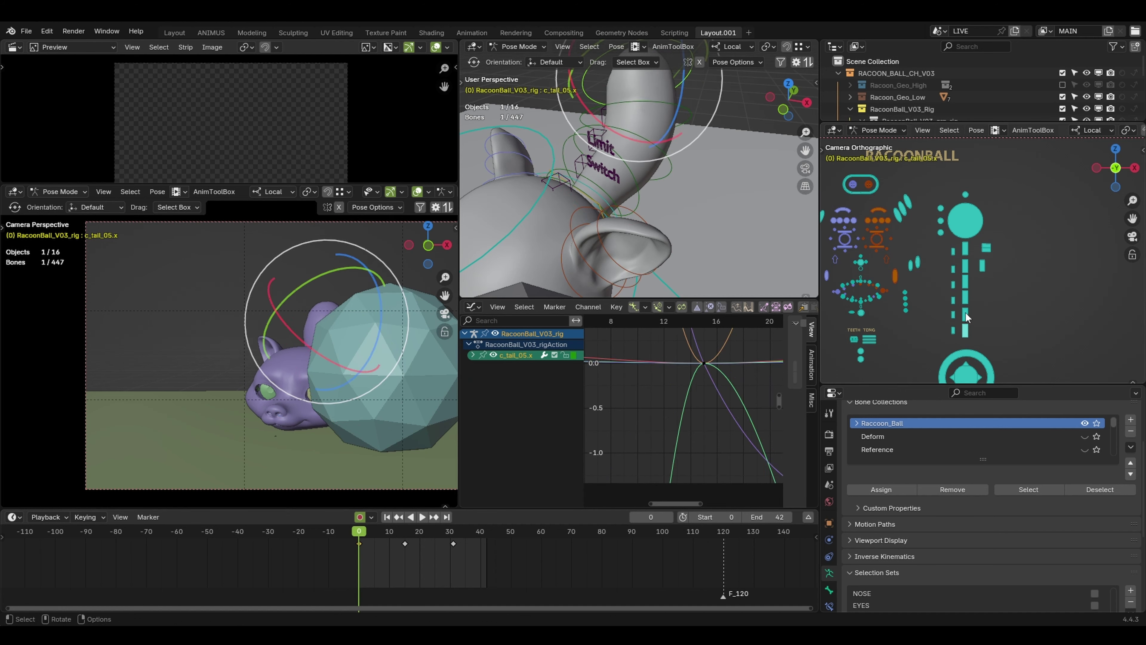
- Scale down the c_tail_05 control at frame 0 to make the tail's tip smaller
left_click(966, 330)
key("w")
scroll(383, 338, "up", 2)
key("s")
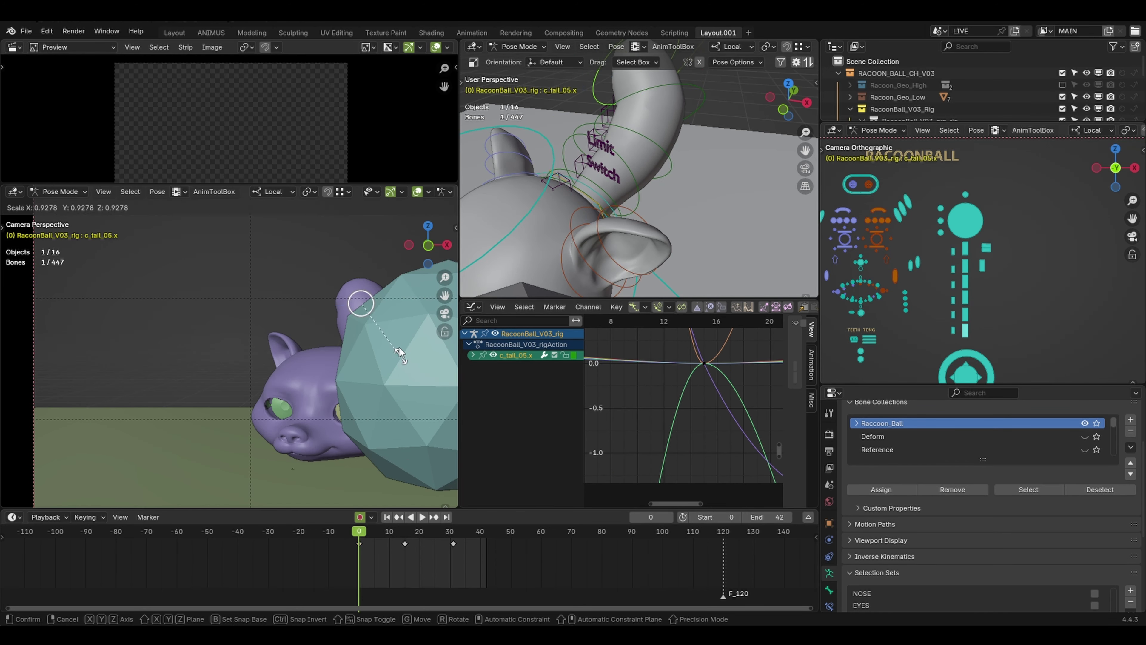
scroll(646, 194, "down", 3)
left_click(646, 194)
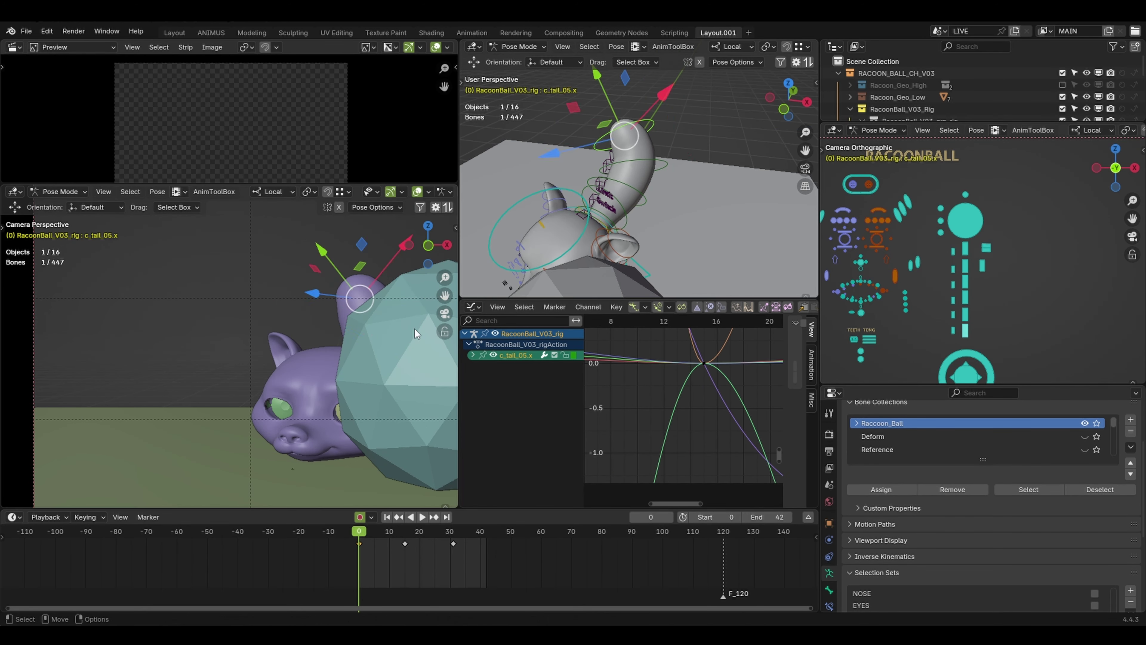
- Key the location, rotation and scale of all six FK tail controls and play the animation
left_click_drag(964, 247, 968, 333)
key("s")
key("space")
key("space")
scroll(368, 563, "up", 3)
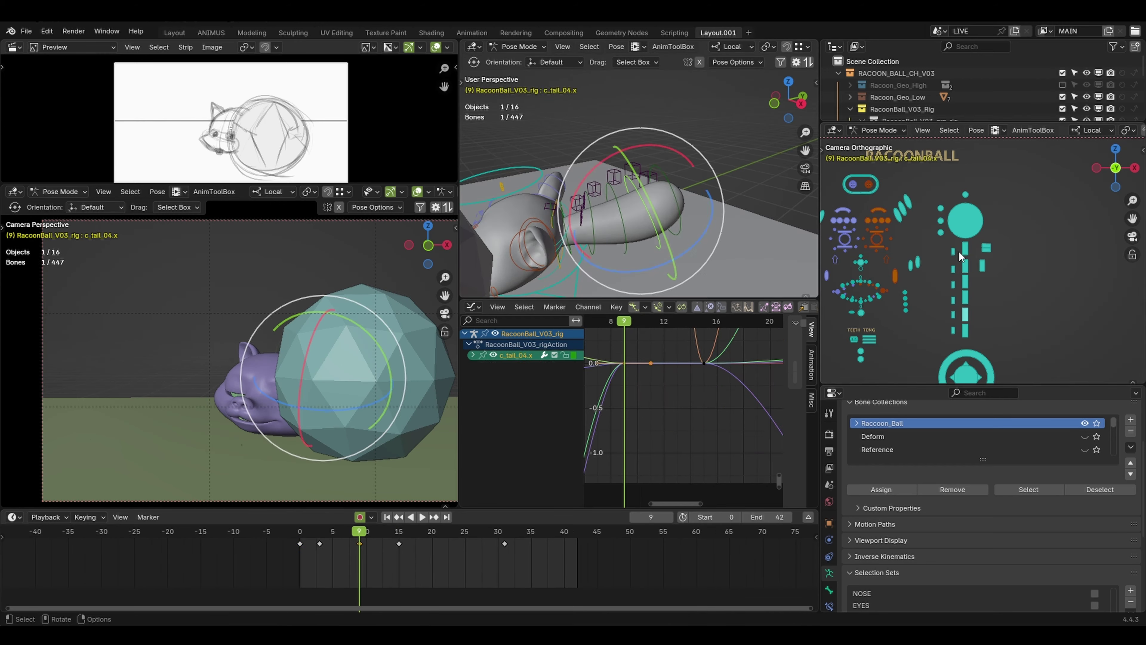
left_click_drag(962, 249, 968, 333)
key("s")
key("space")
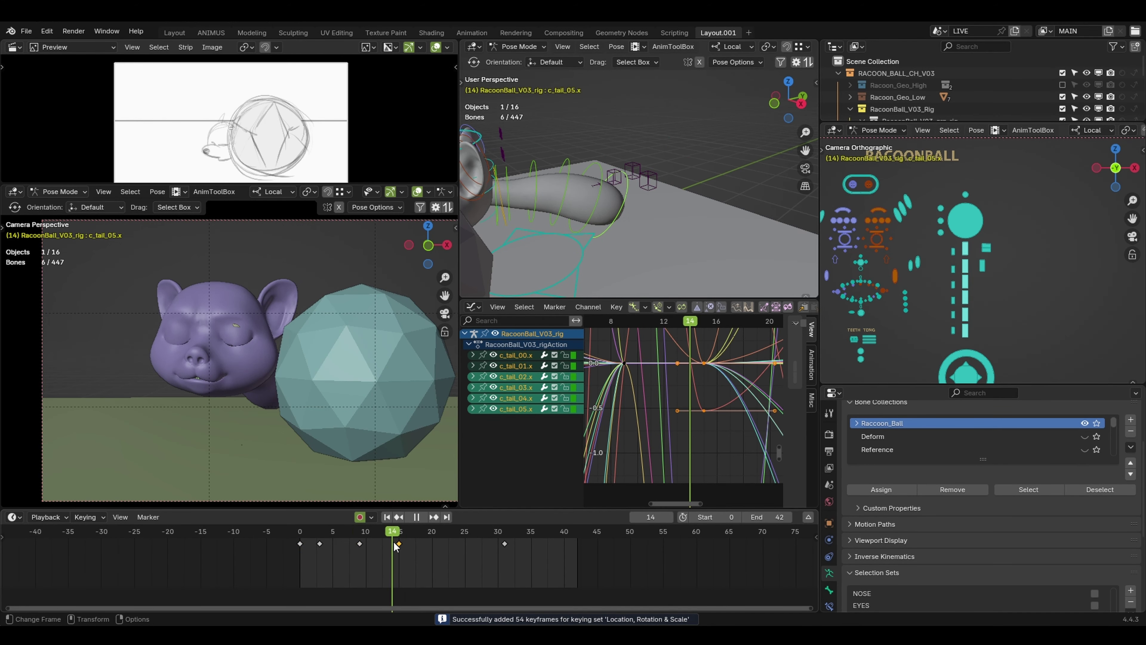
- Rotate the six FK tail controls at frame 13 and adjust c_tail_03 to bend the tail
mouse_move(437, 534)
left_mouse_down()
mouse_move(383, 536)
mouse_move(473, 536)
mouse_move(386, 536)
left_mouse_up()
key("r")
key("r")
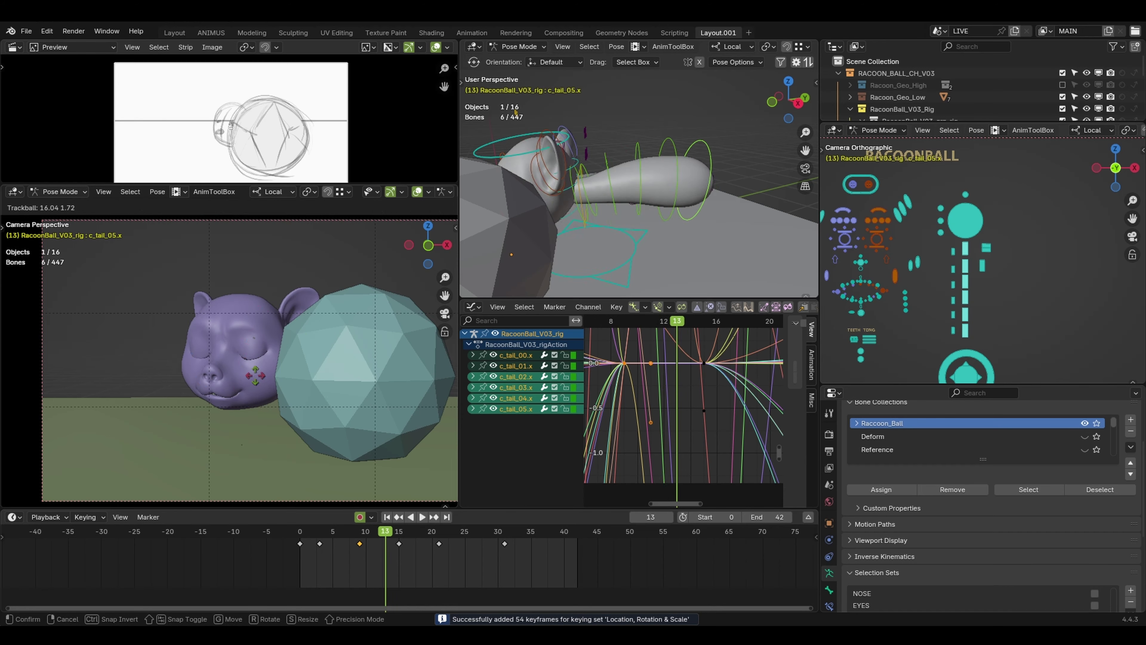
middle_click_drag(663, 199, 650, 185)
left_click(645, 172)
key("r")
left_click(661, 173)
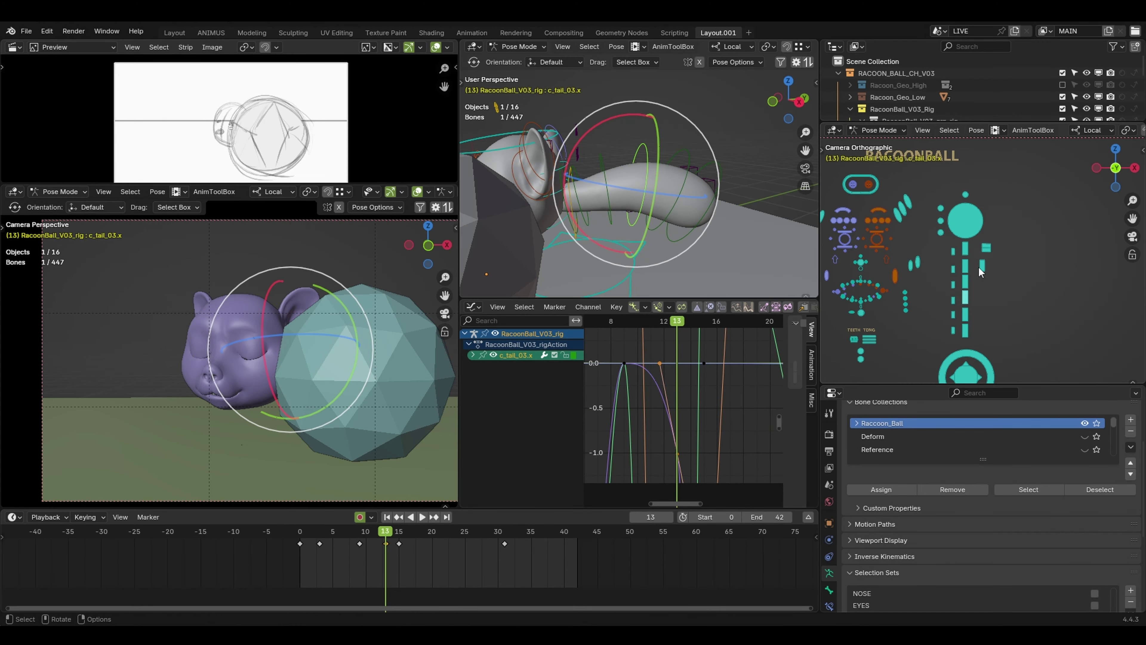
- Key the tail pose at frame 13, shift that key to frame 18 and play the animation
key("i")
left_click_drag(386, 545, 418, 546)
key("space")
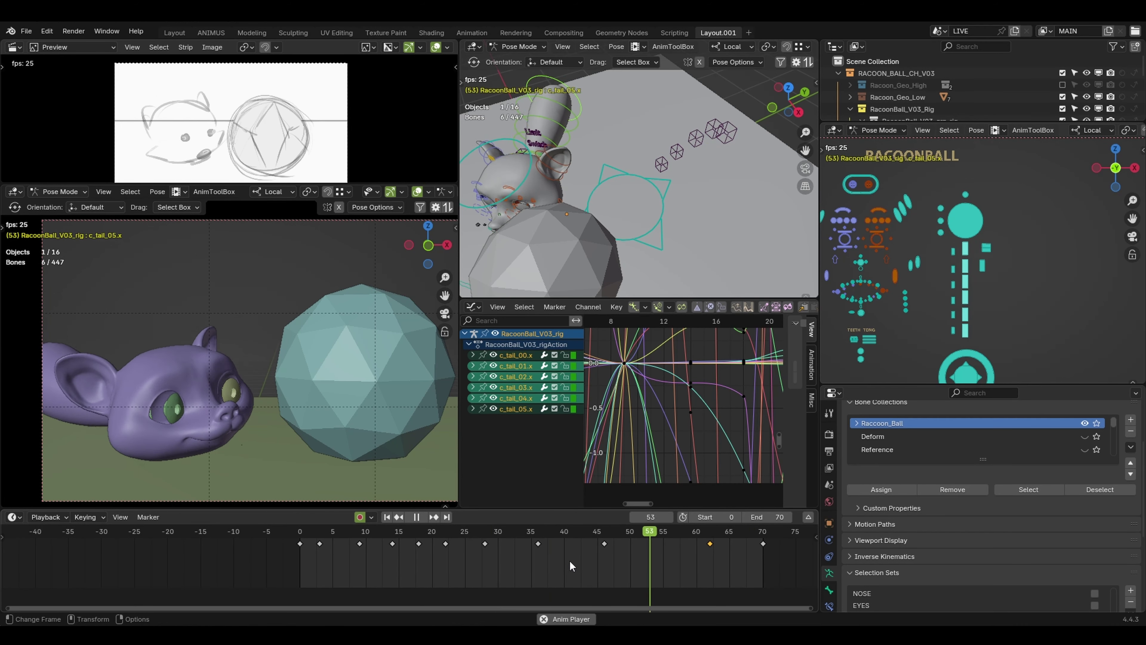
- Key all FK, IK and switch tail controls at frame 70 and move the SW control to switch the tail to IK spline
left_click(540, 535)
left_click_drag(975, 256, 1000, 334)
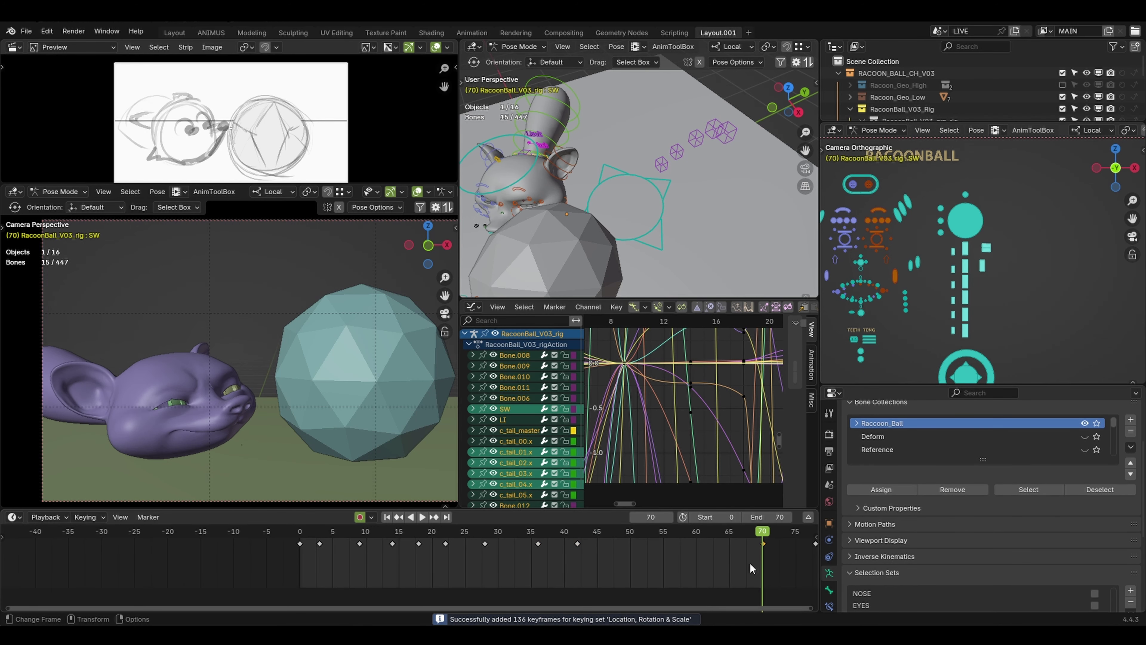
middle_click_drag(700, 211, 659, 231)
scroll(659, 228, "up", 4)
left_click(644, 230)
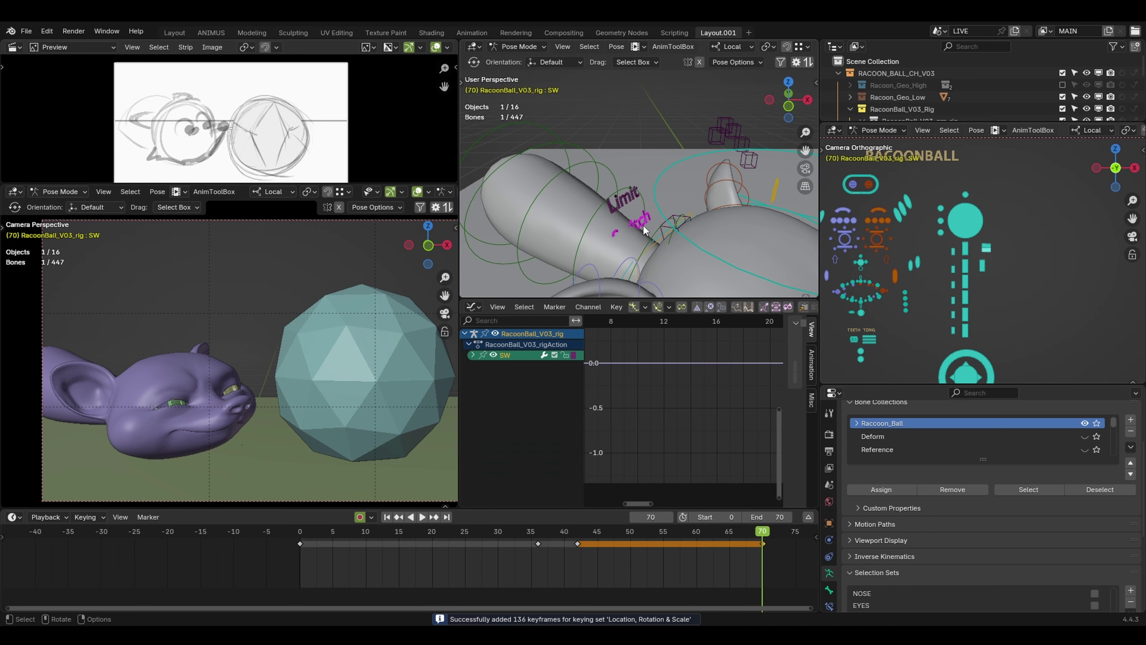
key("g")
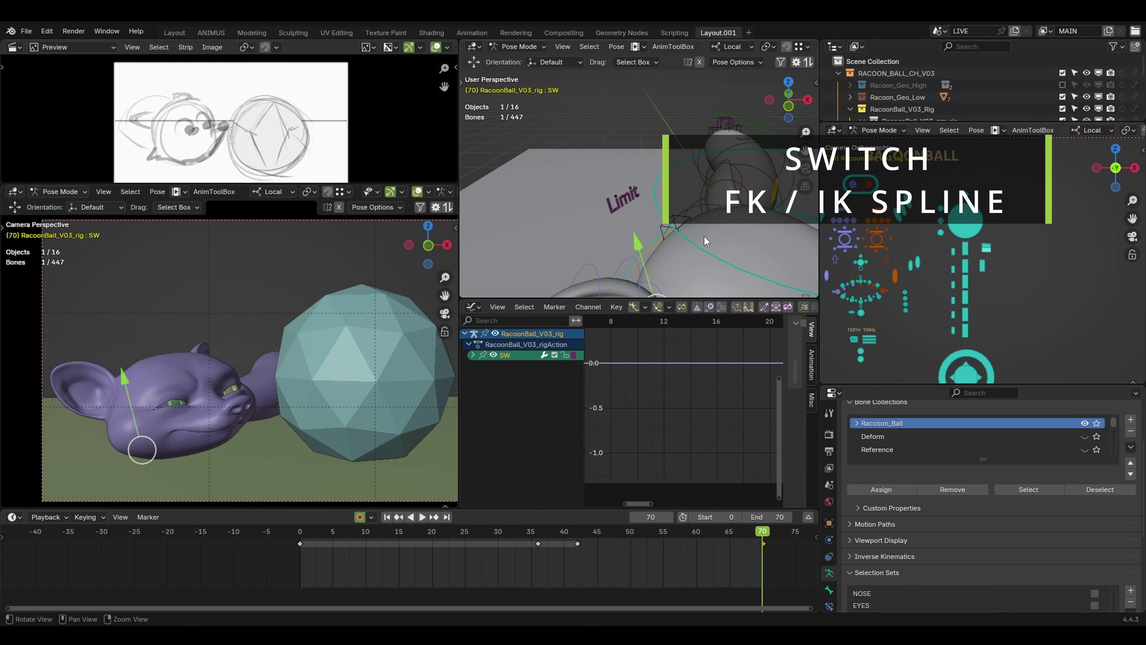
left_click_drag(705, 237, 767, 235, "alt")
left_click_drag(660, 251, 660, 260)
- Key the tail's SW switch control at frame 42 and apply a breakdown pose after it
left_click(578, 533)
key("s")
left_click_drag(577, 545, 617, 546)
key("shift+e")
left_click(711, 548)
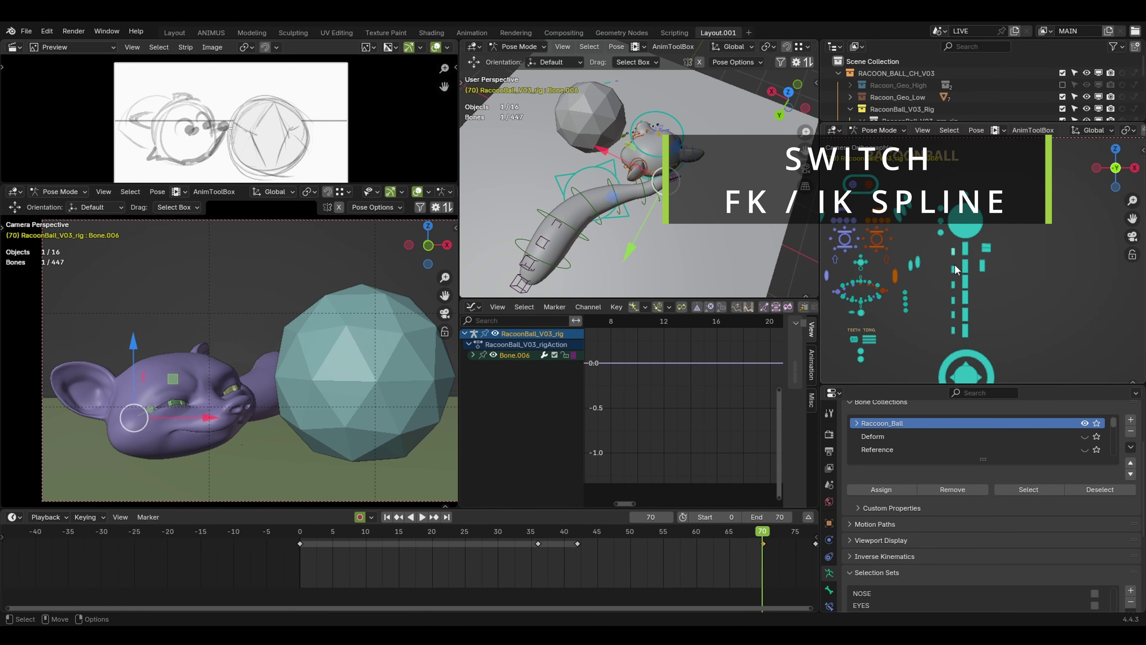
- Move the tail's IK spline controls, from near the base out to the tip, at frame 70 to curve the tail
left_click(954, 267)
key("g")
left_click(620, 209)
left_click_drag(587, 255, 673, 233, "alt")
left_click(952, 286)
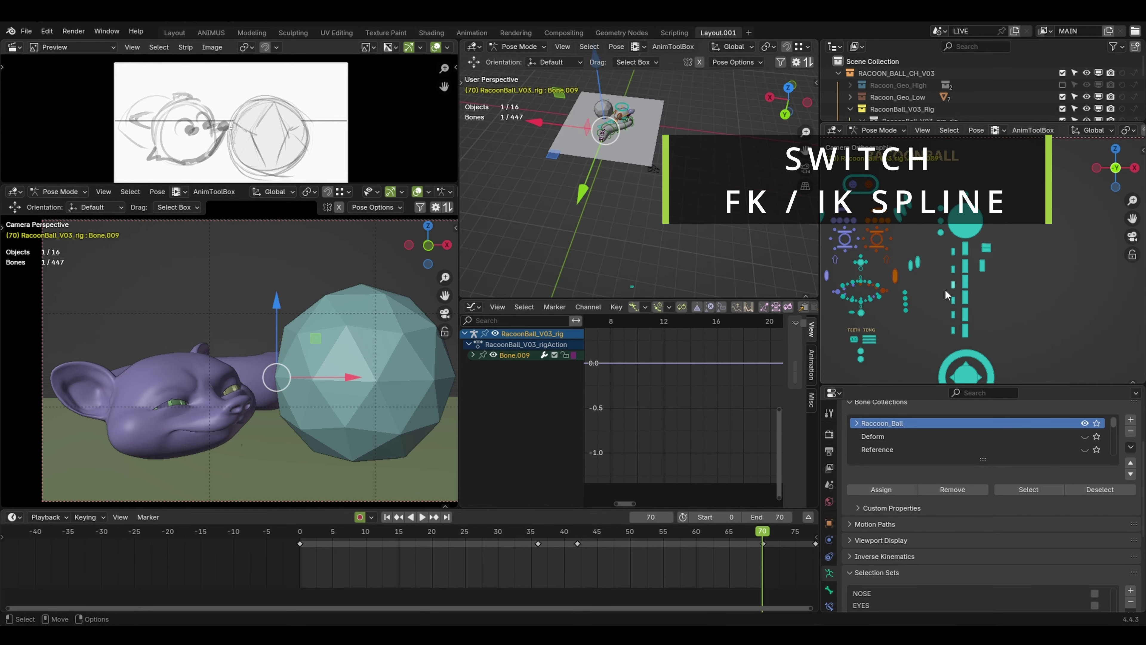
left_click_drag(542, 258, 530, 254)
left_click_drag(601, 253, 632, 249, "alt")
left_click(953, 303)
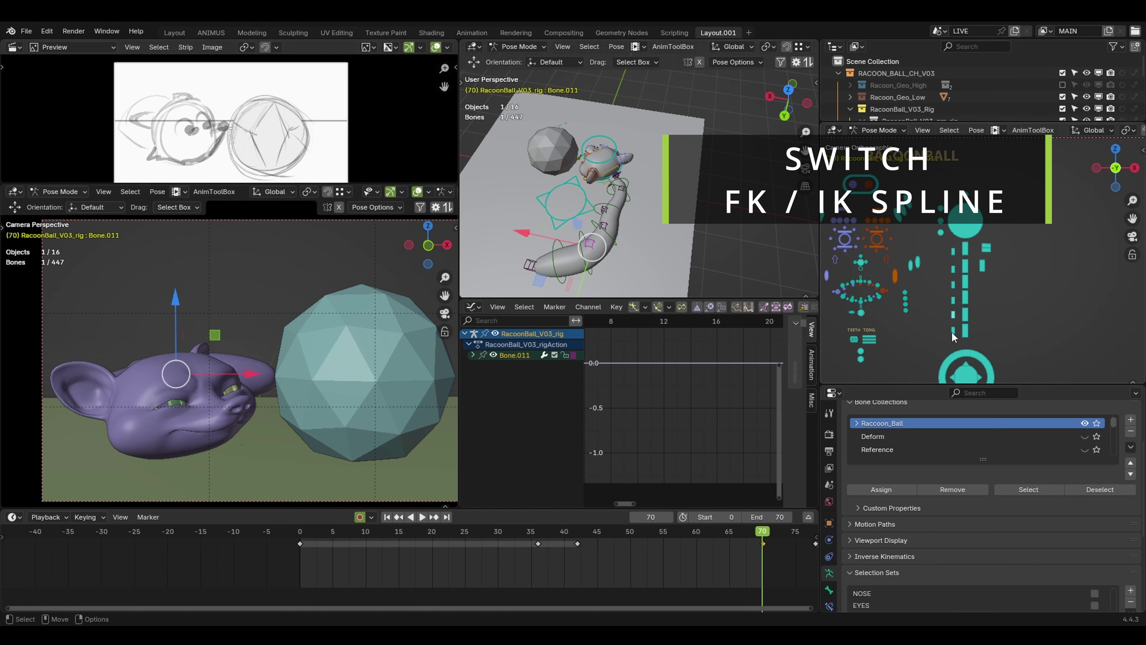
left_click(953, 332)
left_click_drag(530, 265, 704, 217)
- Reshape the tail's curve at frame 70 by moving Bone.009, Bone.011 and the neighbouring IK spline controls
left_click(953, 252)
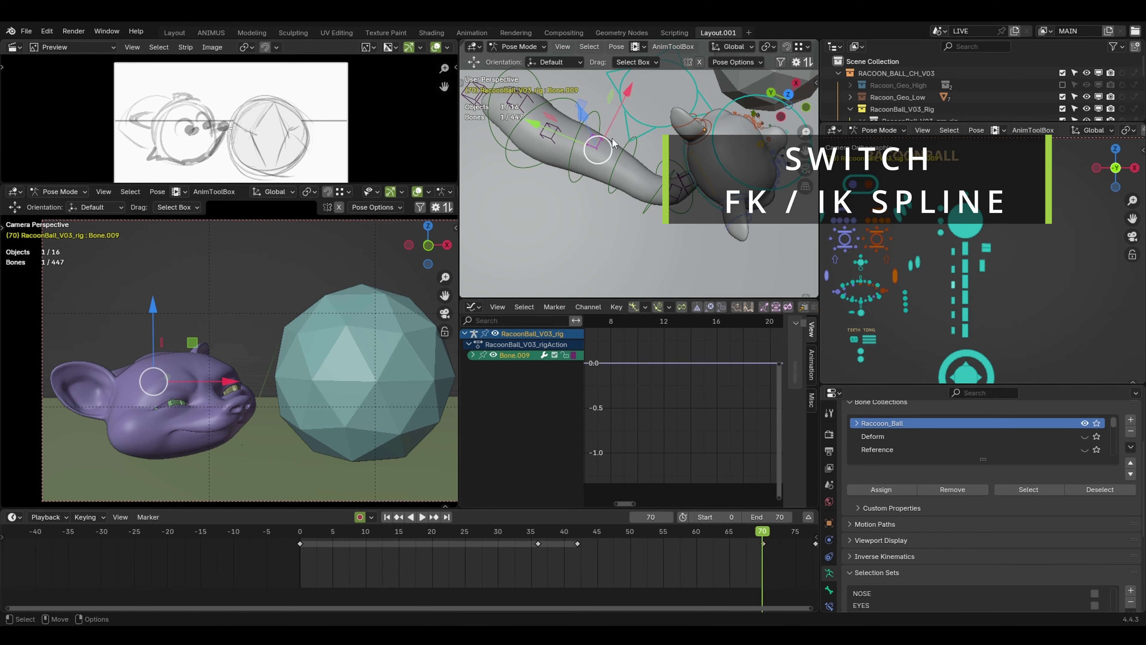
left_click(565, 248)
left_click(509, 162)
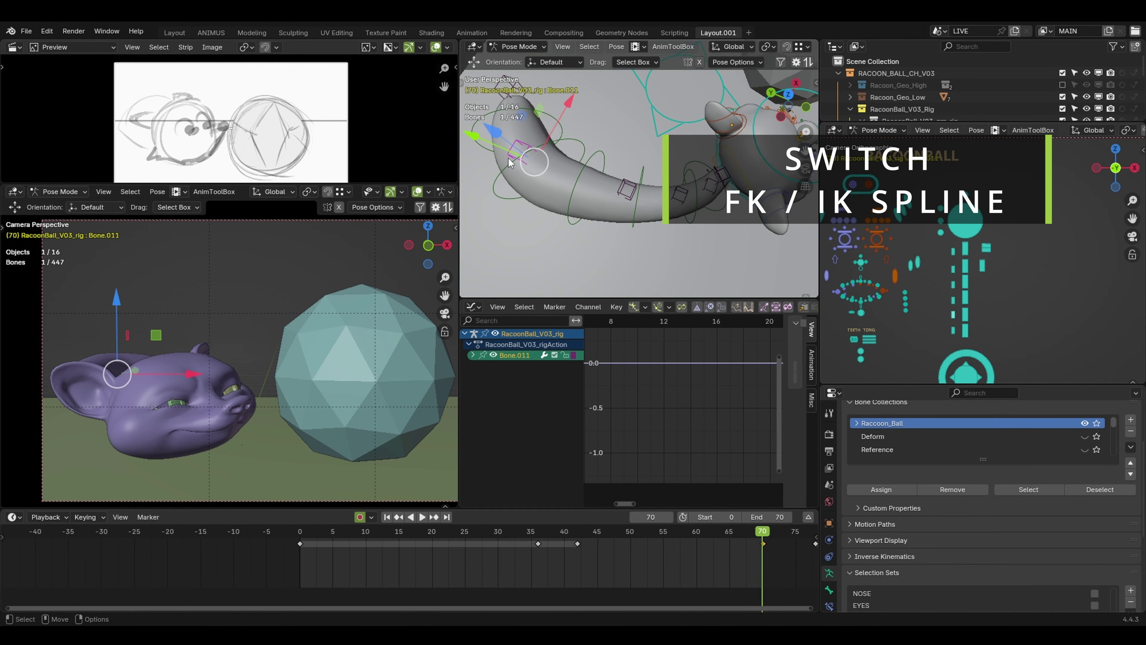
left_click(523, 92)
left_click_drag(541, 135, 740, 204, "alt")
left_click_drag(787, 214, 737, 212)
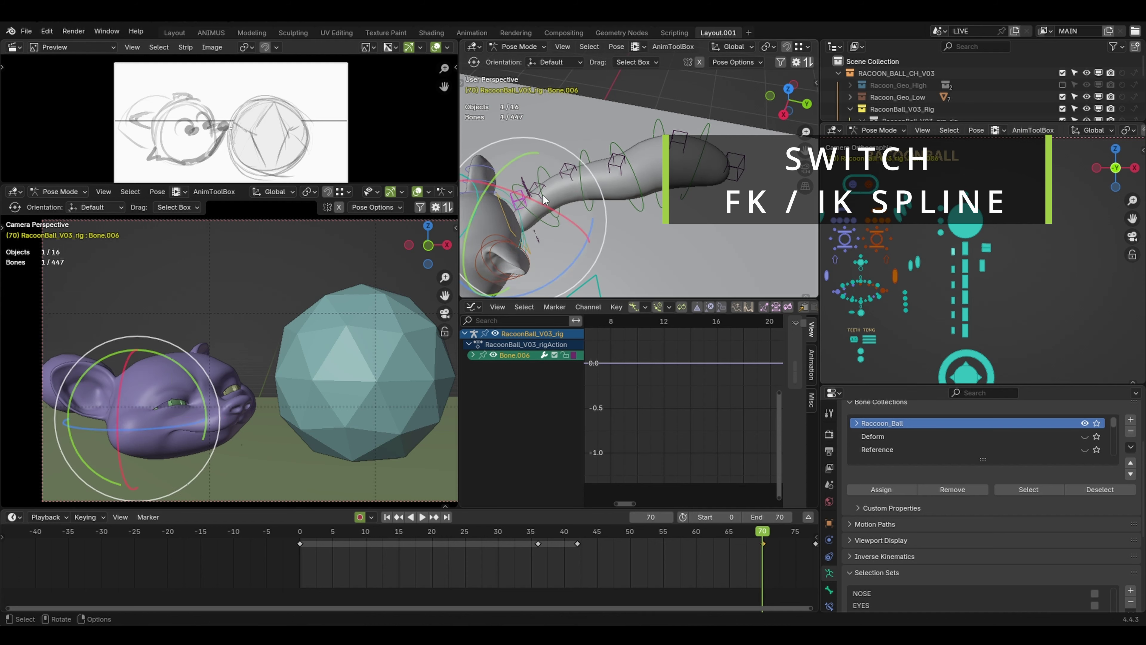
- Rotate the base control Bone.006 and shift Bone.008 at frame 70 to smooth the start of the tail
left_click_drag(113, 399, 94, 389)
left_click_drag(596, 244, 609, 158, "alt")
left_click(524, 197)
left_click_drag(560, 243, 562, 244)
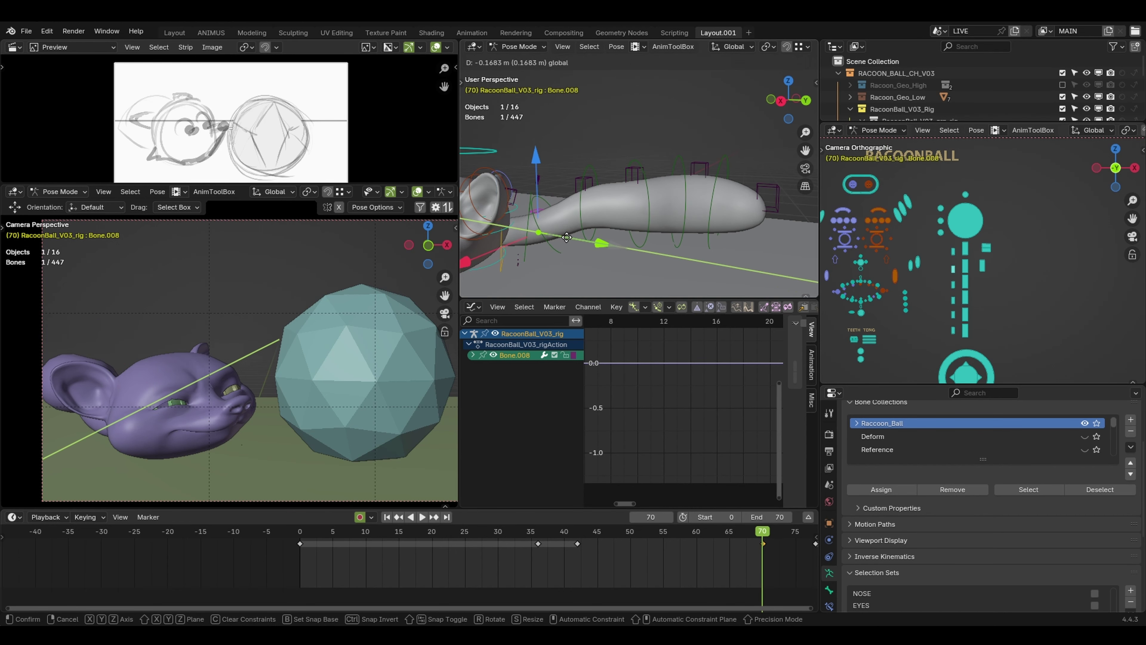
left_click_drag(537, 145, 609, 204, "alt")
left_click(574, 205)
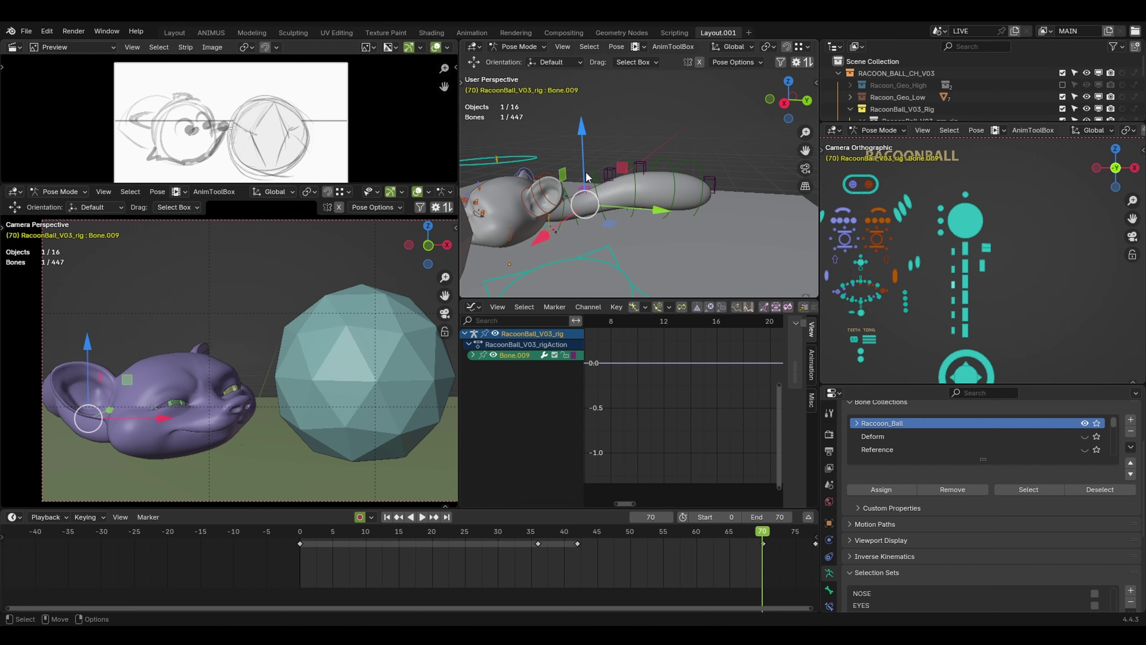
- Key the tail's six IK spline controls at frame 70 and play the animation
key("a")
key("i")
left_click_drag(943, 241, 958, 340)
key("i")
key("space")
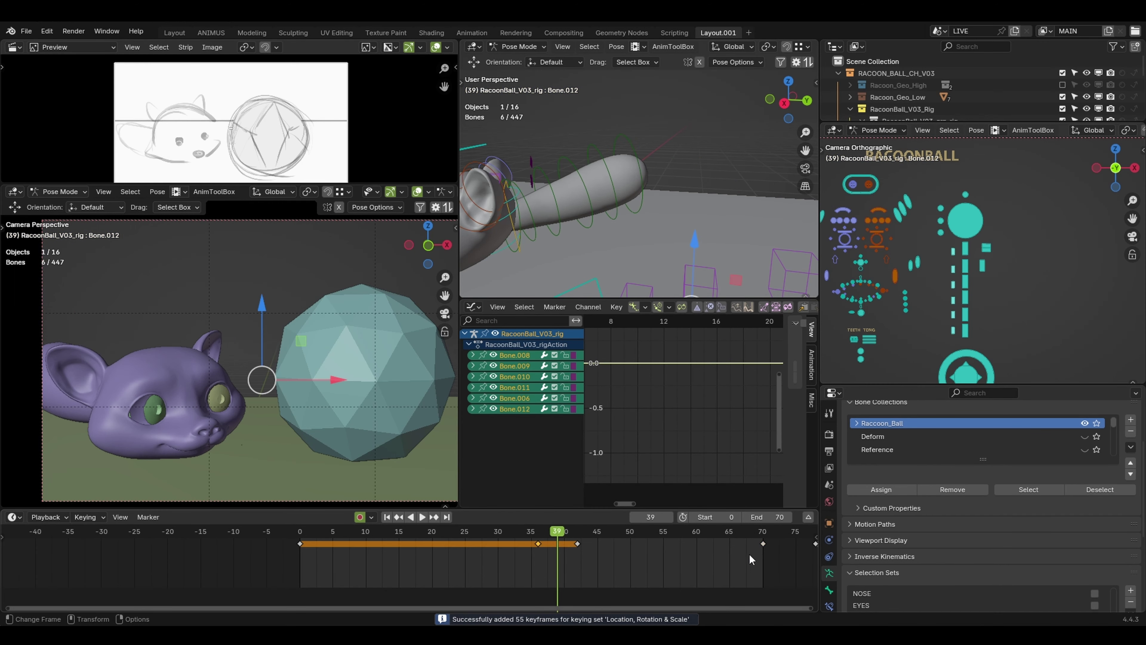
- Replace the IK spline controls' key at frame 36 with a pasted pose at frame 29 and play the animation
key("space")
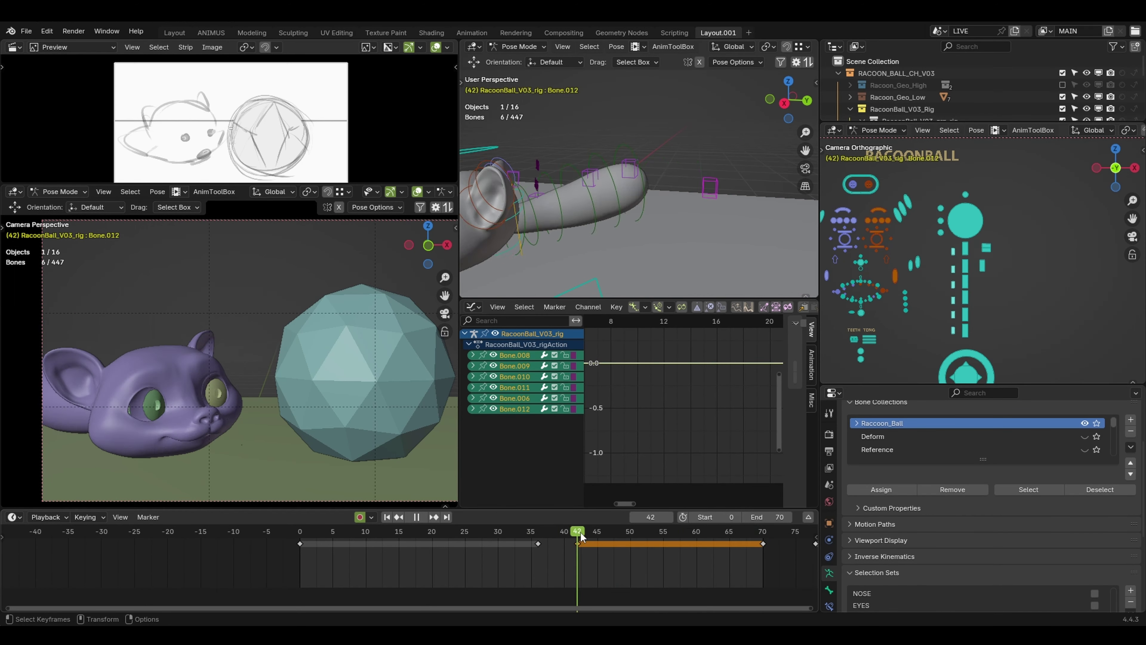
left_click_drag(512, 539, 511, 538)
key("Delete")
key("ctrl+v")
key("space")
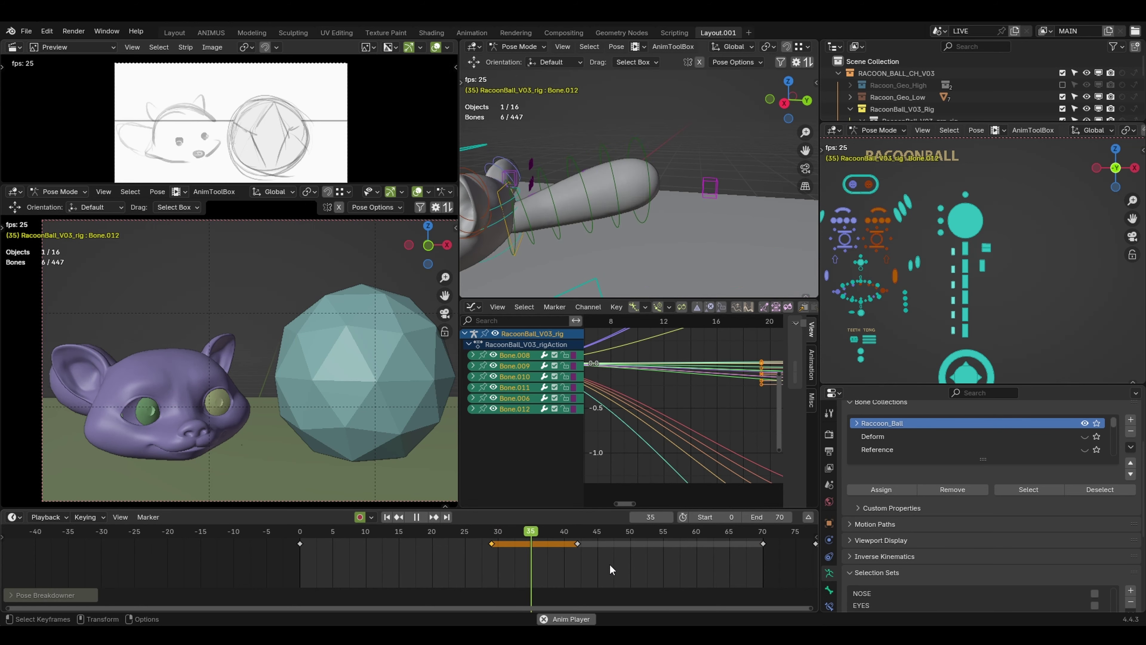
- Delete the IK spline controls' key at frame 42 and review the playback
key("space")
left_click(577, 544)
key("Delete")
key("space")
key("space")
- Key the IK spline controls' frame 70 pose at frame 29 as well
left_click(761, 536)
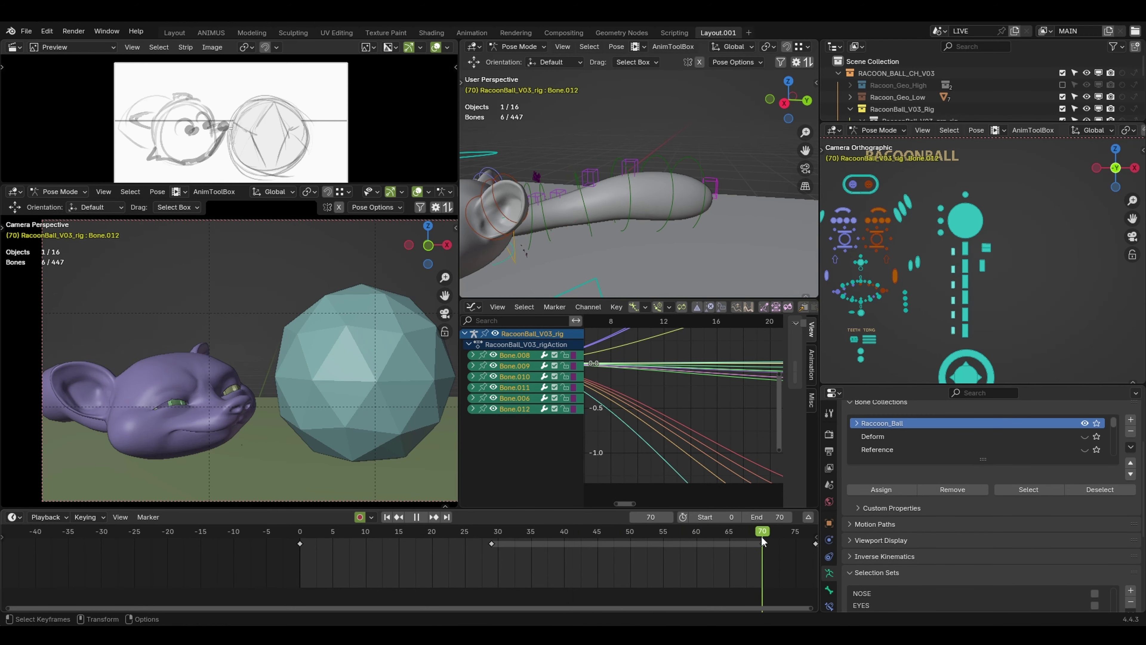
key("i")
left_click_drag(762, 536, 493, 536)
key("i")
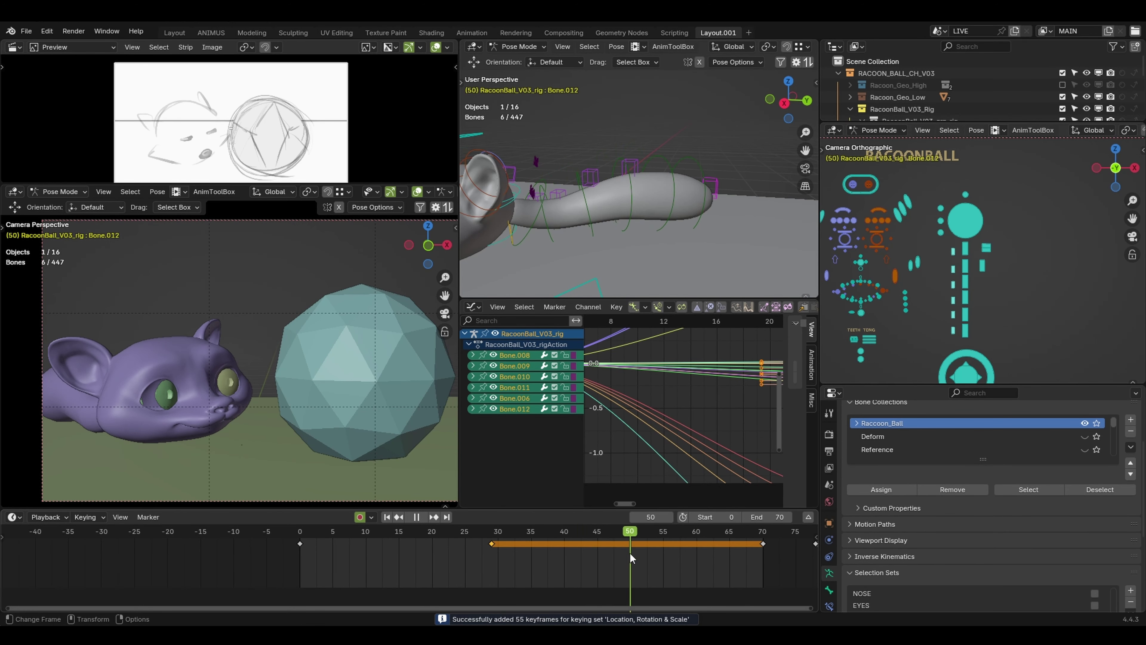
- Move Bone.012, Bone.011 and Bone.010 at frame 50 to reshape the outer half of the tail
left_click(618, 171)
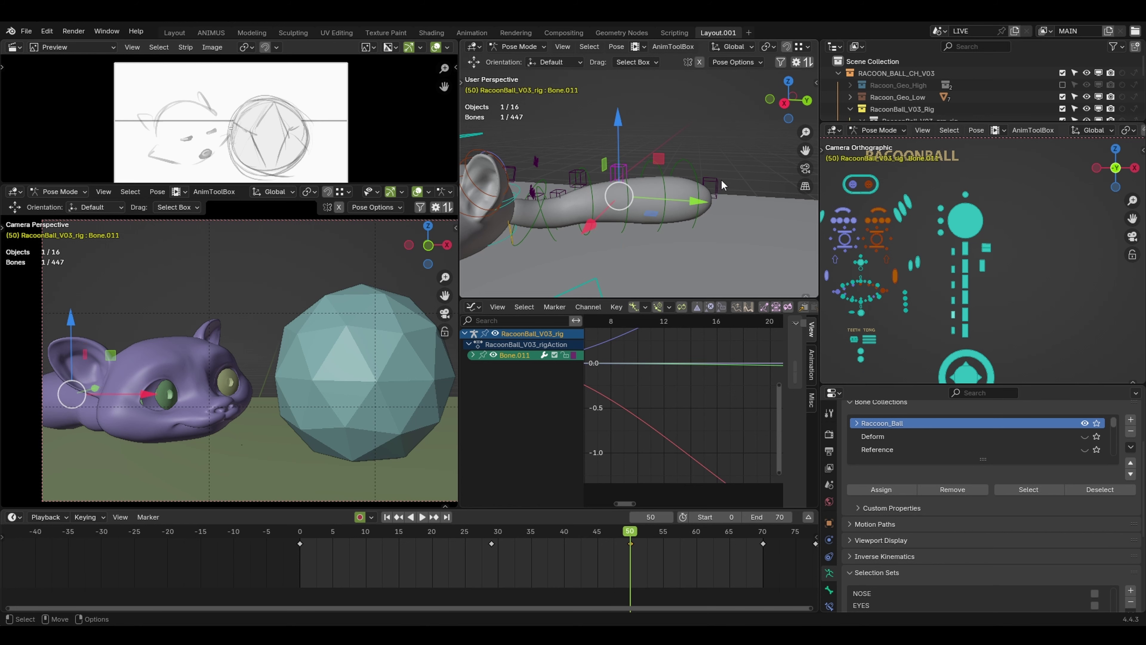
middle_click_drag(738, 200, 685, 199)
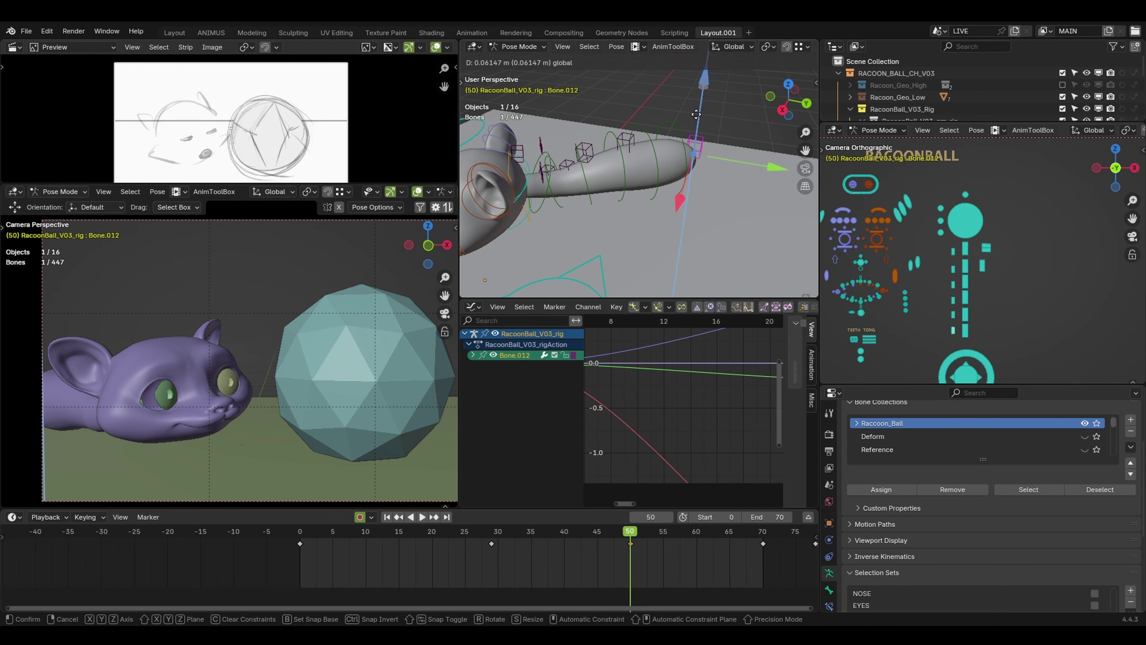
left_click_drag(696, 114, 697, 113)
middle_click_drag(650, 186, 637, 163)
left_click(628, 164)
left_click_drag(627, 143, 627, 148)
left_click(588, 175)
left_click_drag(587, 146, 588, 154)
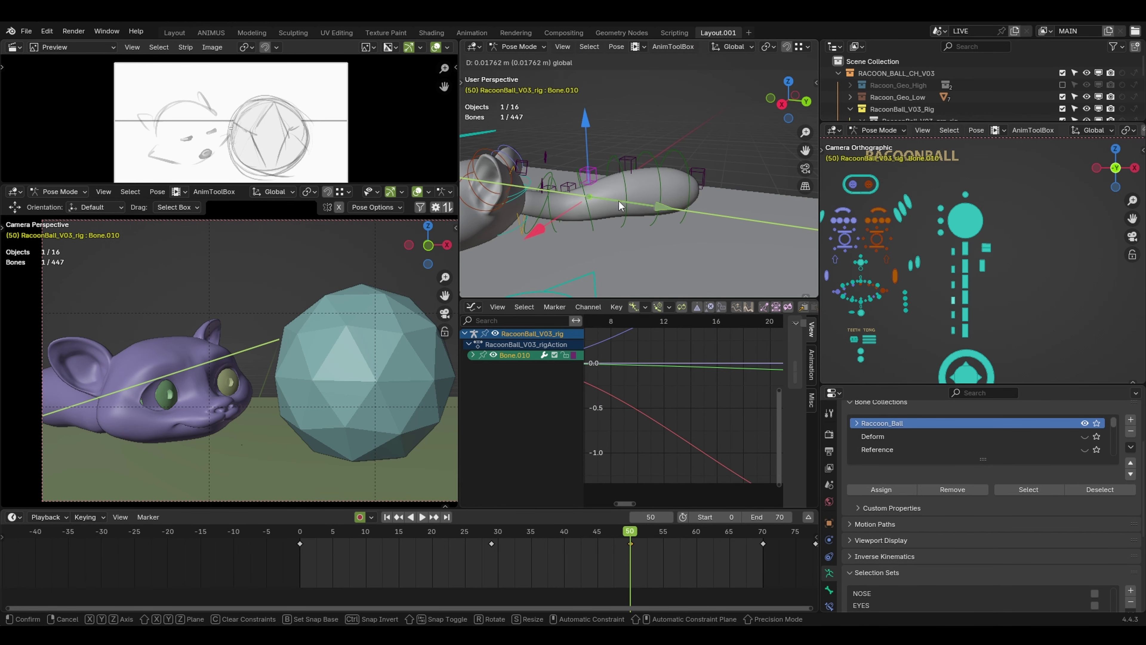
left_click_drag(619, 206, 619, 206)
- Move Bone.008 and the base IK control at frame 50, and raise the tip control Bone.012 about 0.23 m
middle_click_drag(619, 206, 555, 226)
left_click_drag(621, 185, 615, 185)
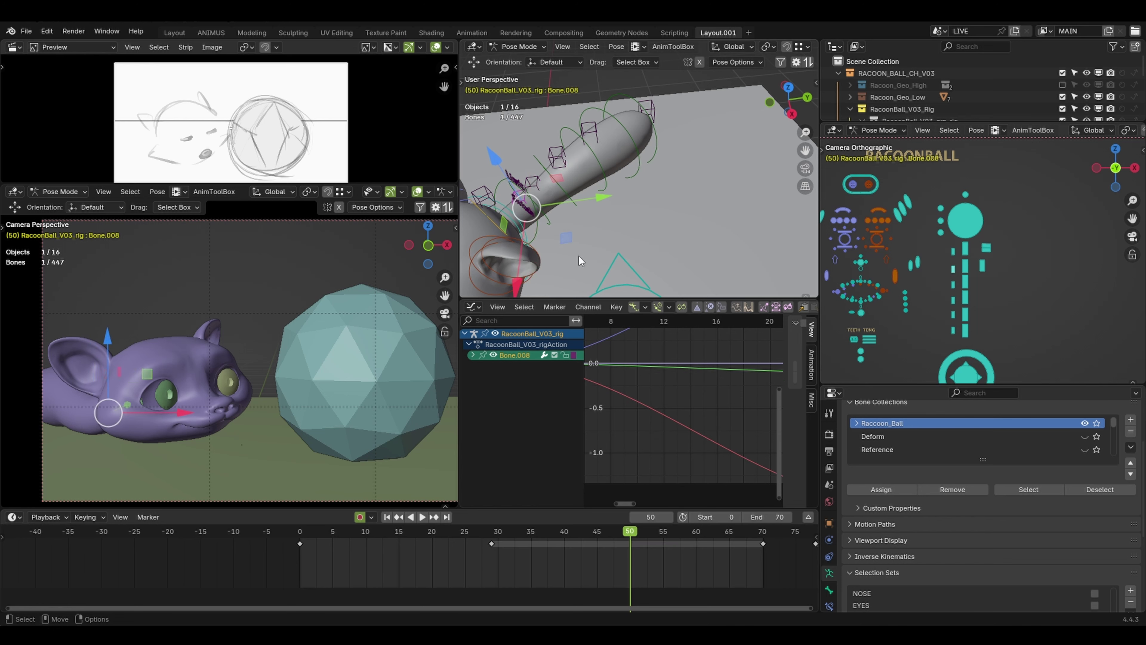
left_click_drag(518, 286, 518, 283)
left_click(953, 252)
left_click_drag(128, 323, 109, 336)
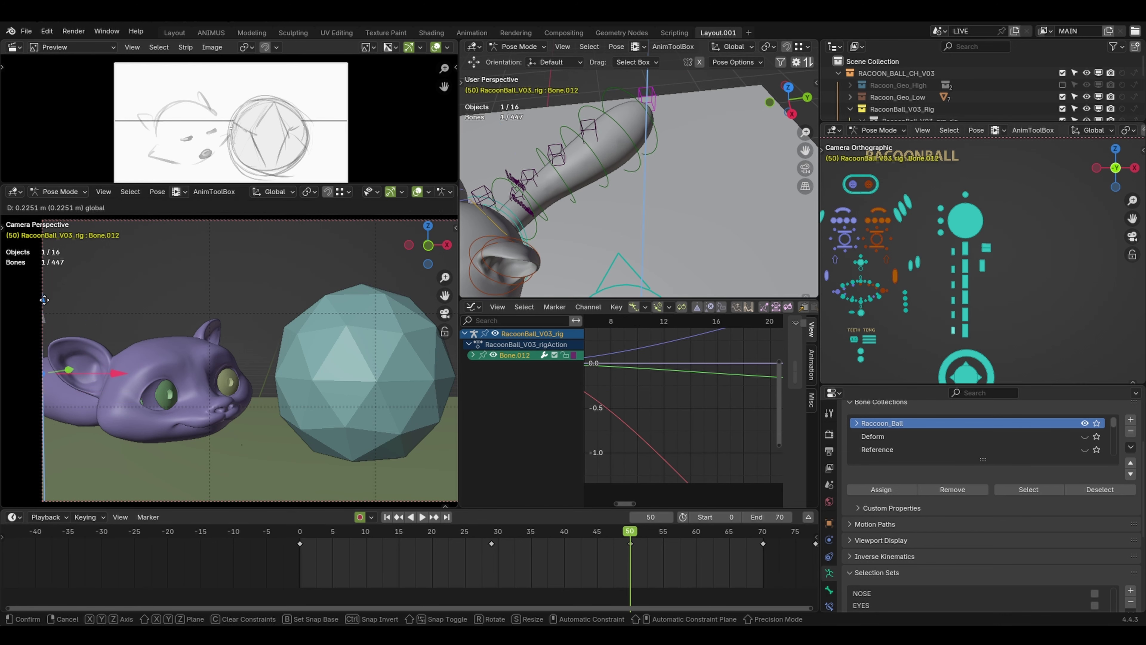
left_click_drag(44, 300, 45, 300)
- Add breakdown poses for the six IK spline controls, including one at frame 34, and play the animation
left_click_drag(958, 242, 926, 356)
key("shift+e")
left_click(591, 556)
left_click_drag(747, 534, 763, 538)
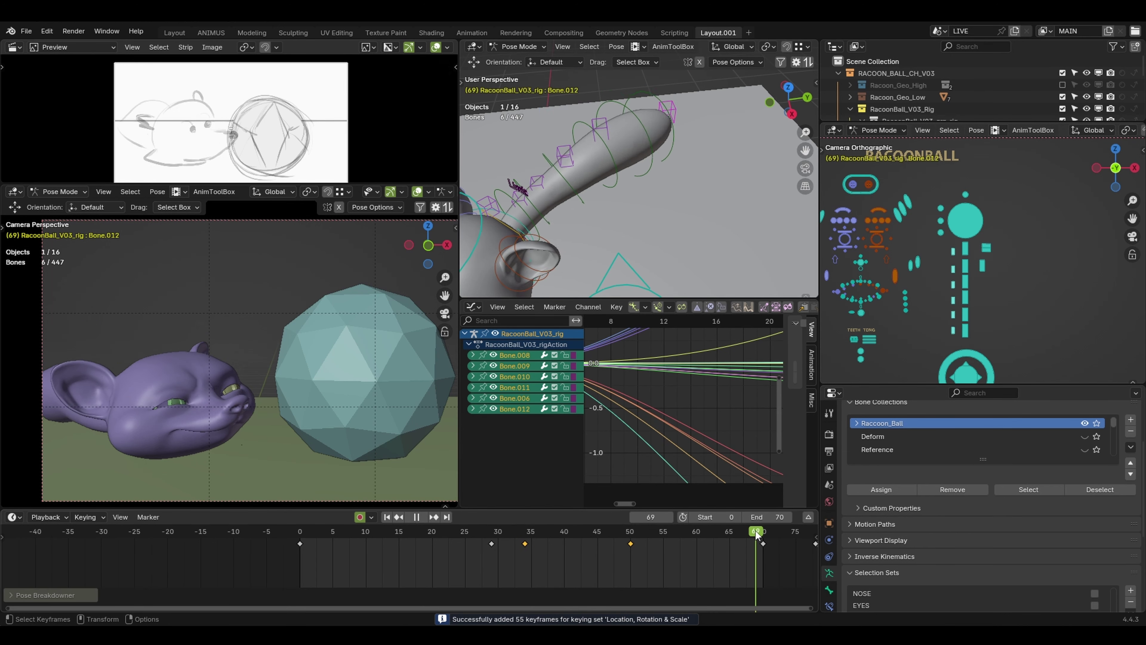
key("shift+e")
left_click(445, 563)
key("space")
key("Escape")
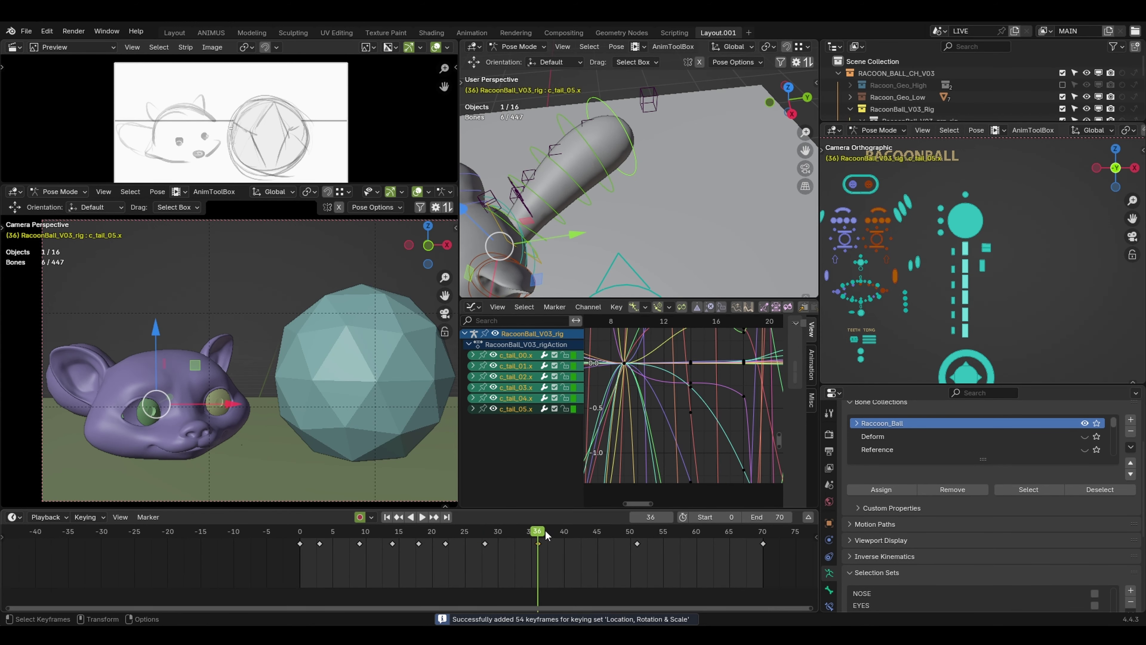
- Key the outer FK tail controls c_tail_03 to c_tail_05 at frame 41 and rotate them there
left_click_drag(546, 533, 571, 534)
left_click(585, 199)
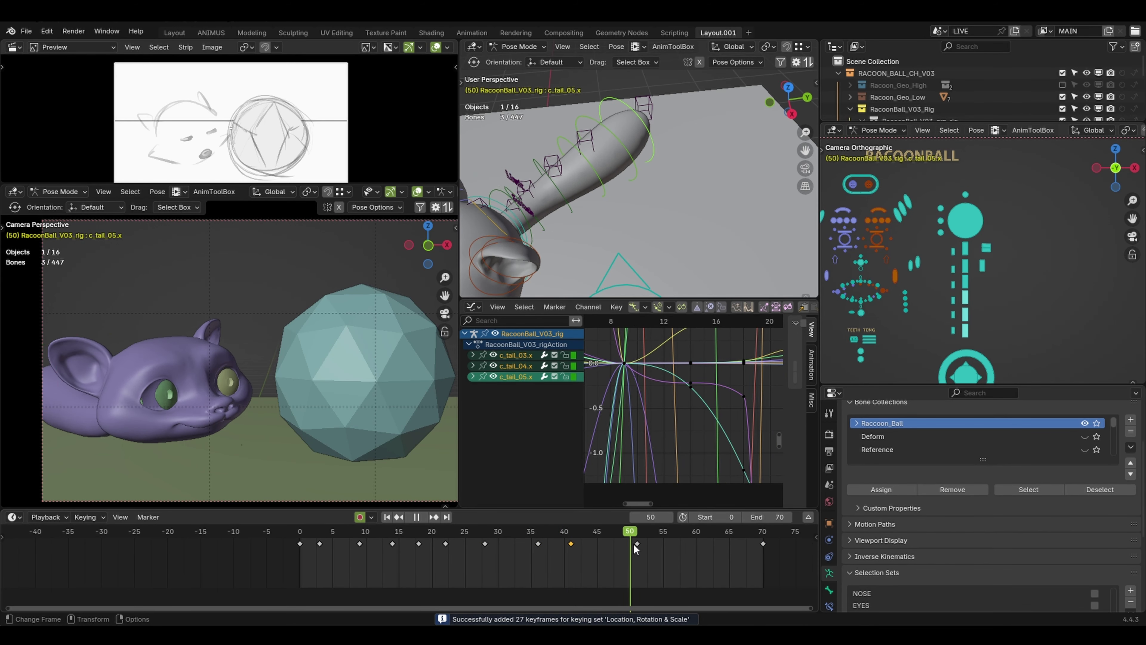
left_click(571, 543)
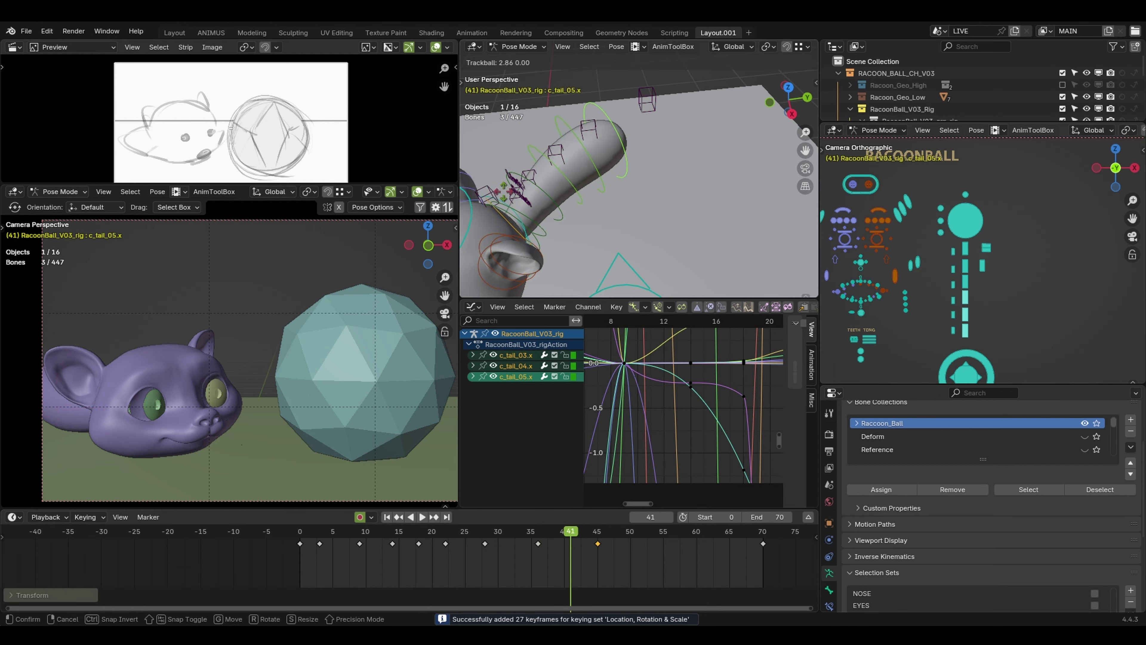
key("space")
- Remove the six IK spline controls' key at frame 40 and review the tail motion from frame 30
left_click_drag(952, 312, 957, 337)
key("space")
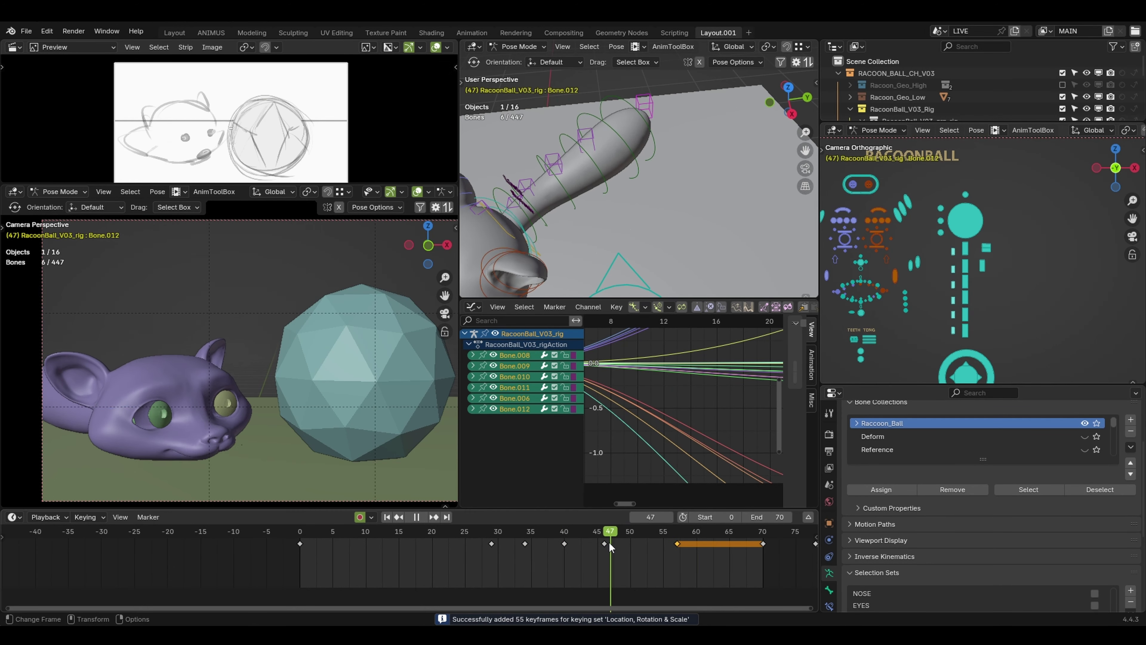
left_click_drag(588, 533, 525, 549)
left_click_drag(524, 534, 495, 535)
key("space")
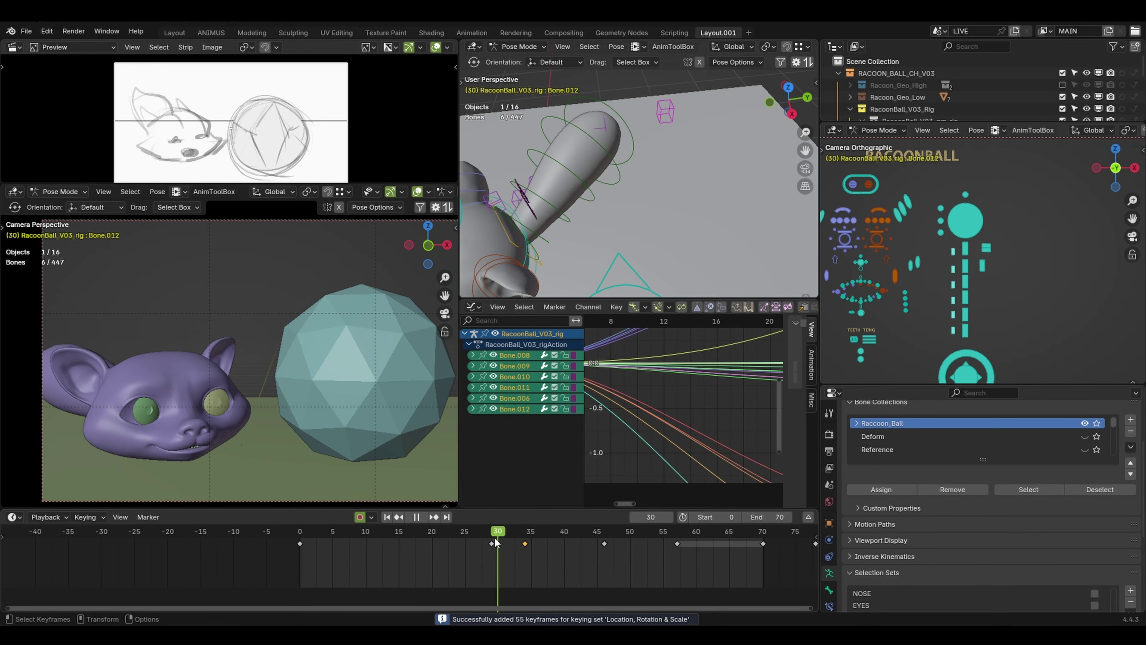
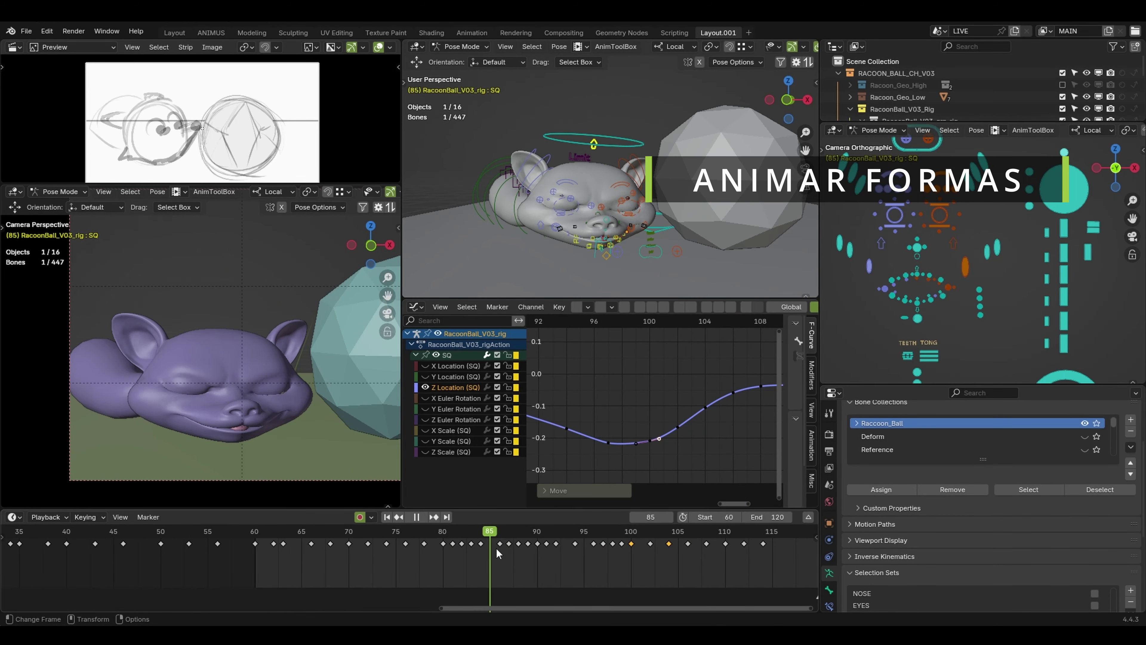
- Key the six IK spline controls at frame 86 and adjust Bone.009
left_click_drag(498, 554, 620, 560)
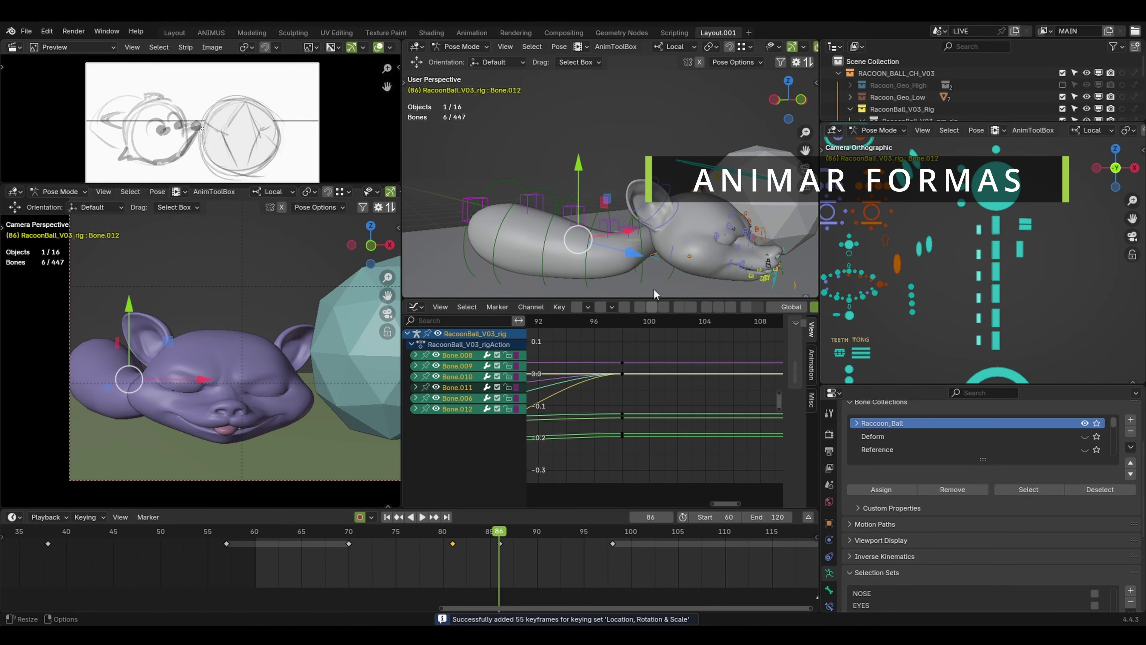
left_click(677, 218)
left_click_drag(681, 174, 682, 180)
middle_click_drag(695, 253, 738, 258)
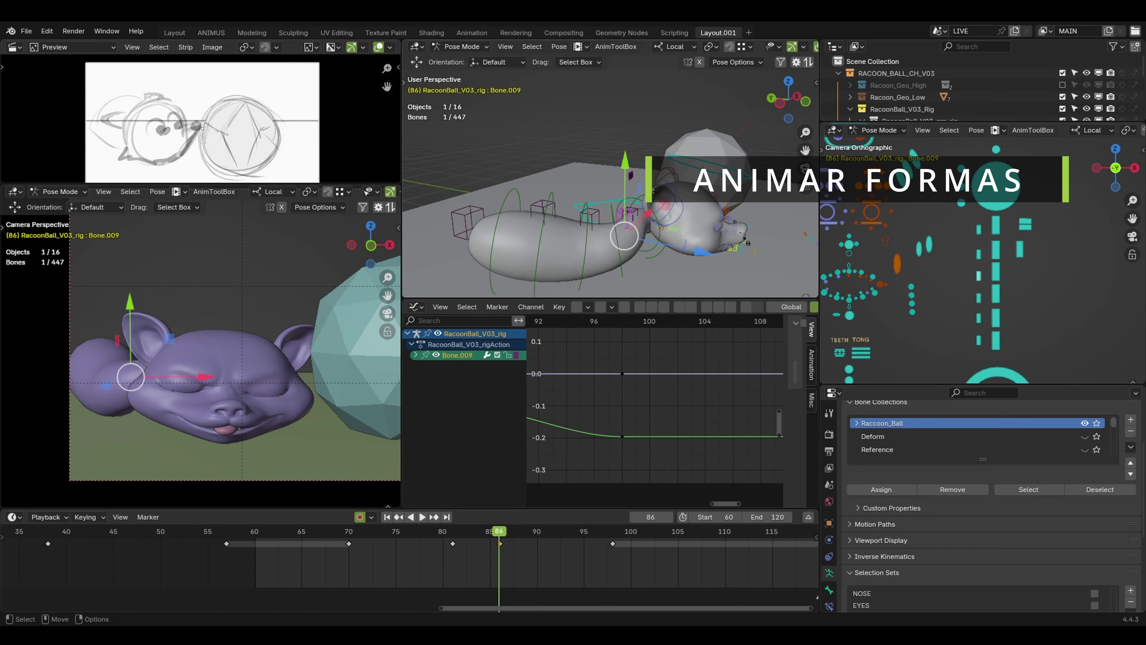
- Move the IK spline controls out to the tail tip control Bone.012 at frame 86, and play the animation
middle_click_drag(653, 188, 646, 218)
left_click(633, 220)
left_click(596, 255)
key("g")
key("z")
key("z")
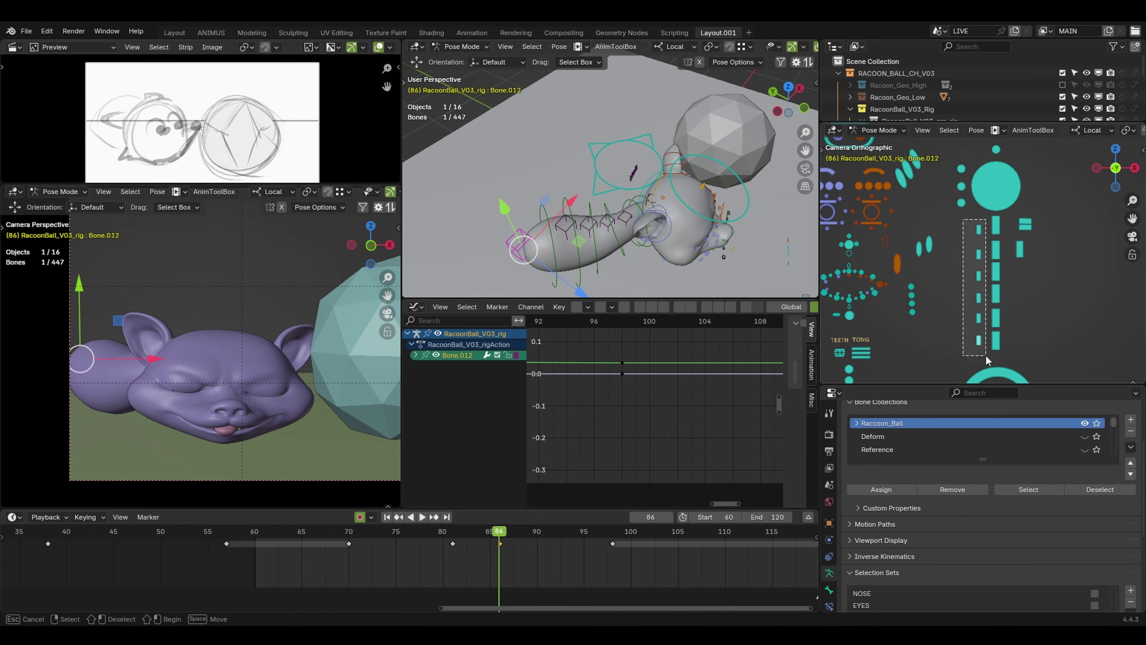
key("space")
- Key Bone.010 around frame 99, move Bone.009 about 0.07 m at frame 97, and check Bone.008's motion path
scroll(492, 241, "up", 5)
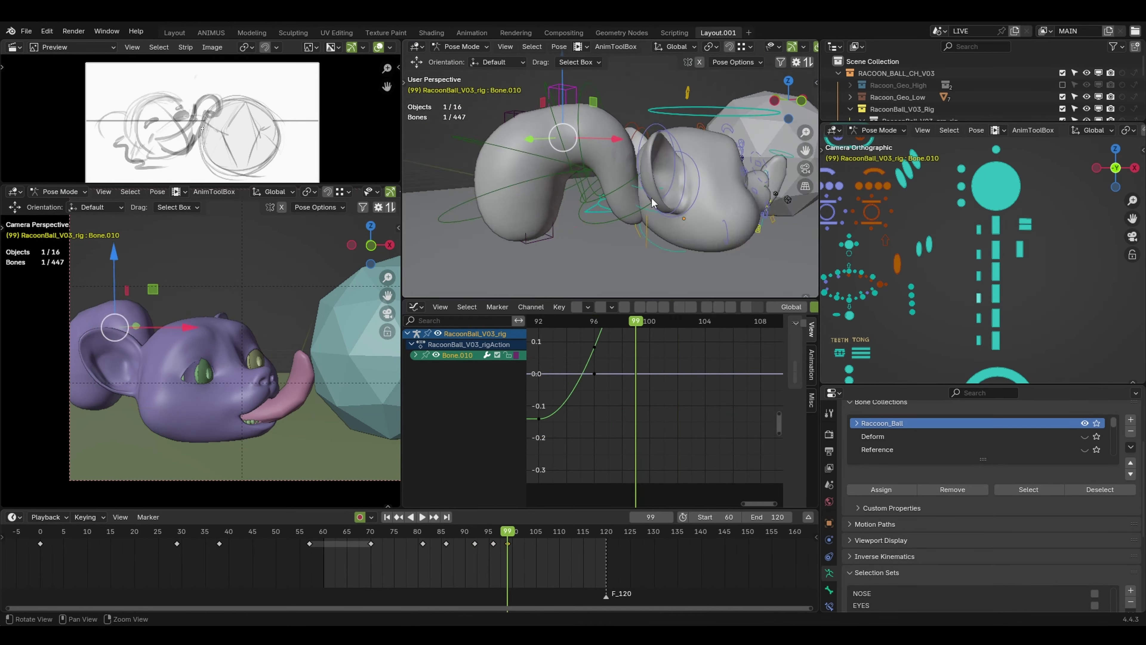
key("i")
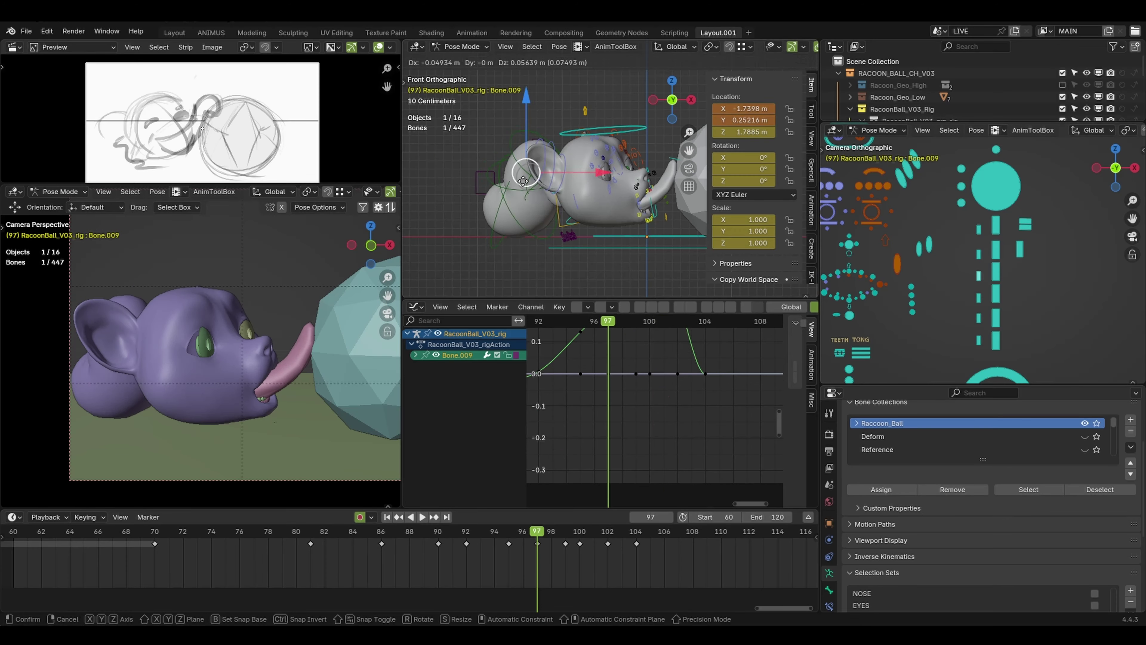
key("g")
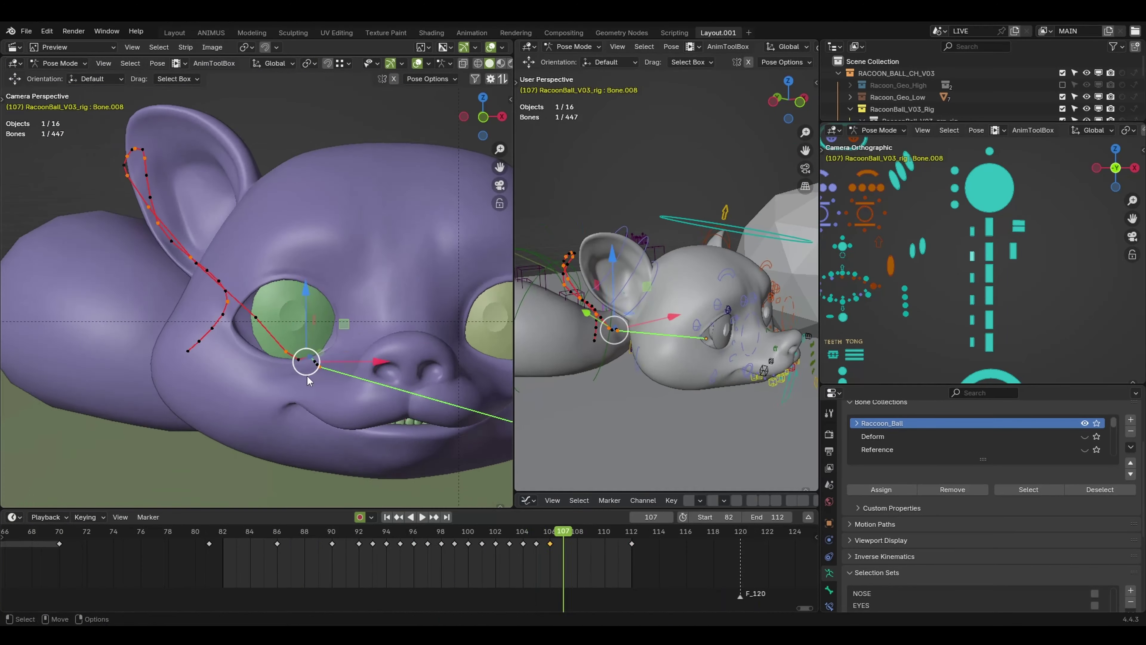
left_click(307, 380)
key("space")
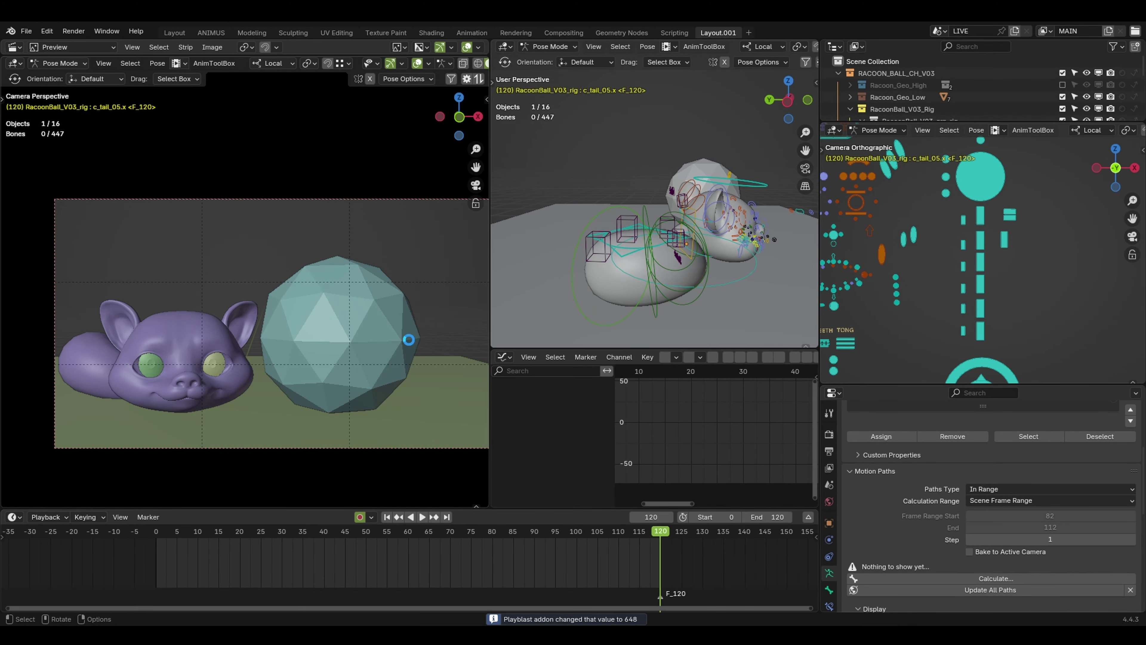
- Create a playblast of frames 0 to 120 and watch it in the animation player
key("ctrl+F11")
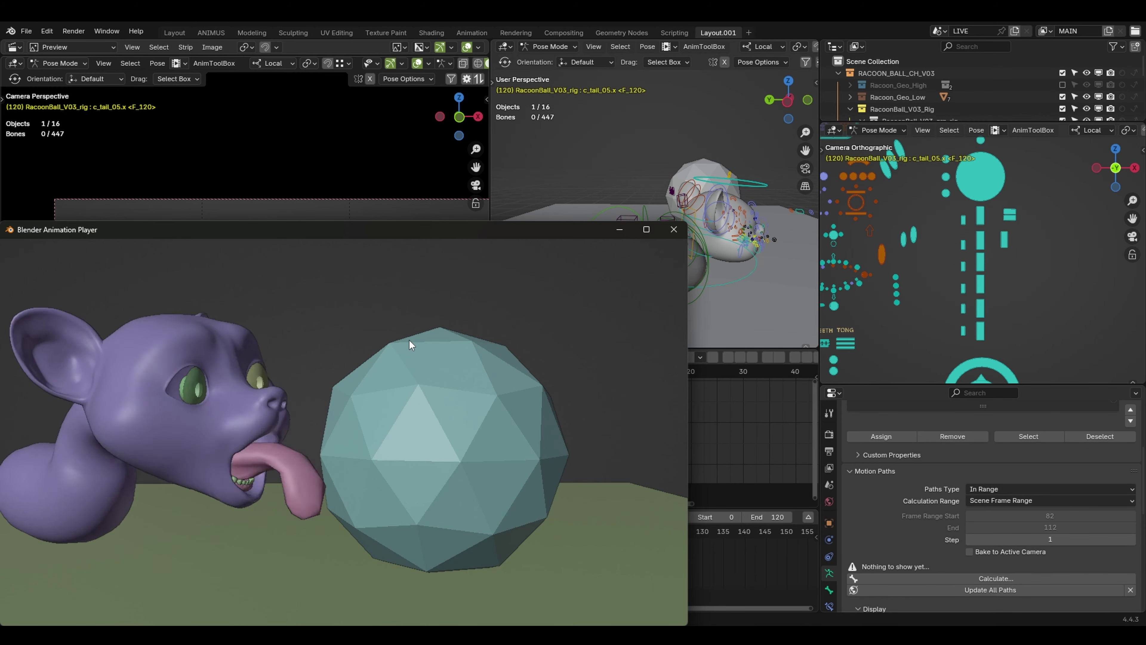
left_click_drag(415, 229, 533, 133)
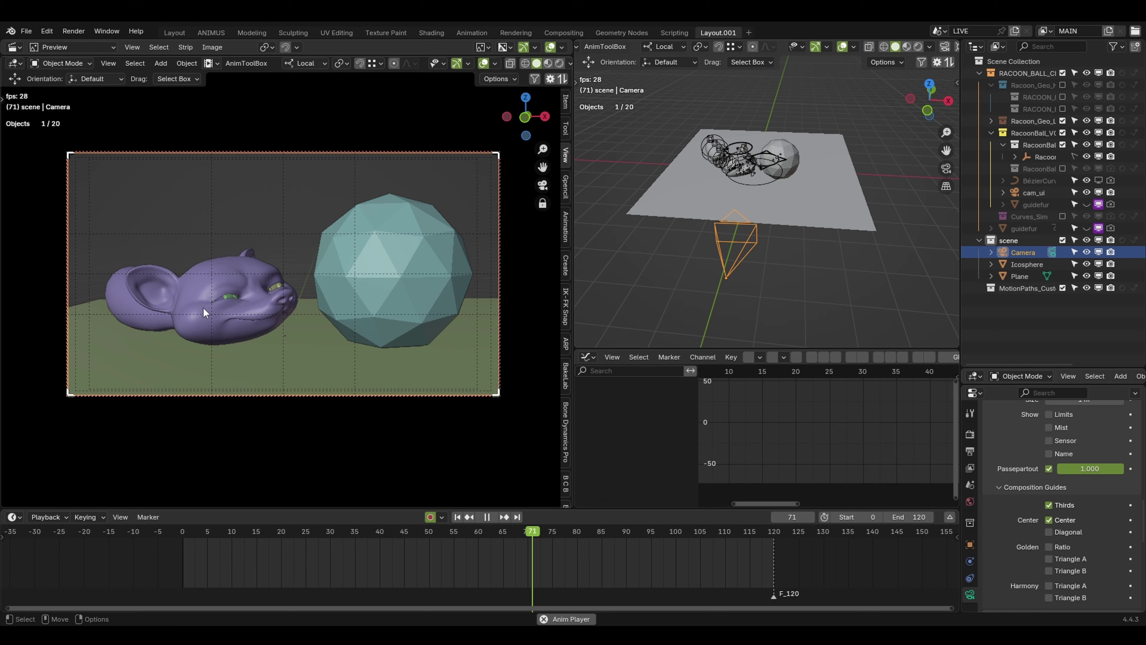
- Adjust the camera's passepartout and move the camera slightly along its local Z axis to reframe the shot
key("space")
left_click(542, 203)
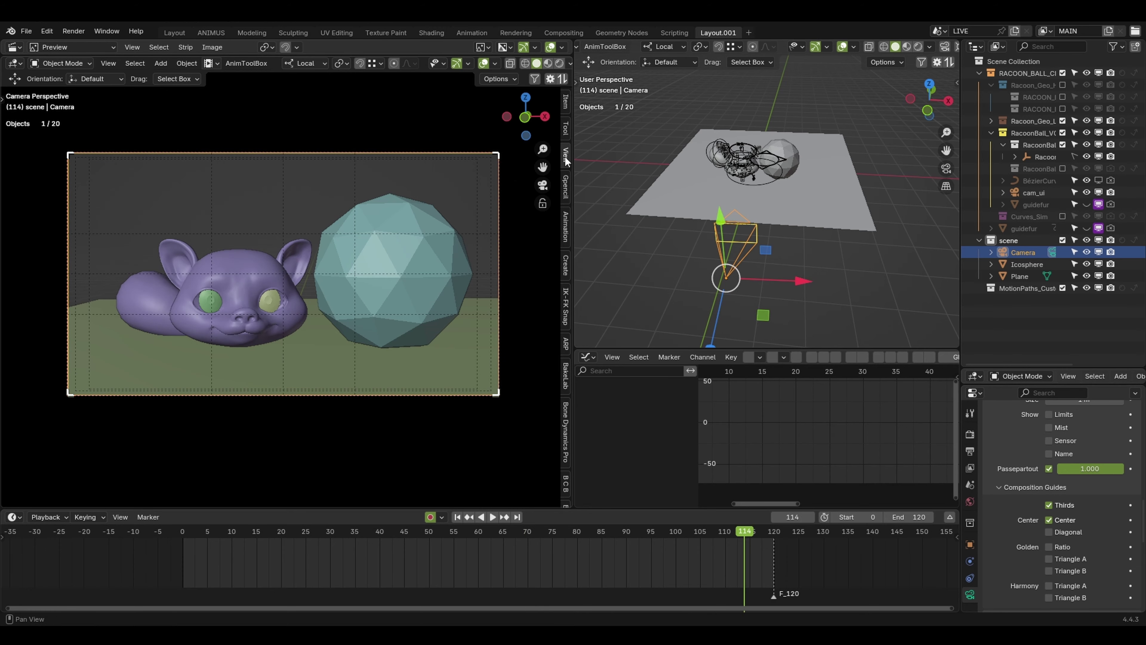
mouse_move(561, 253)
left_mouse_down()
mouse_move(505, 253)
mouse_move(571, 253)
left_mouse_up()
scroll(1036, 486, "up", 20)
left_click_drag(1083, 466, 1056, 465)
key("space")
left_click_drag(710, 346, 721, 294)
key("space")
key("space")
key("space")
- Turn the floor plane into a curved backdrop by extruding its back edge upward and bevelling the fold
middle_click_drag(774, 175, 751, 193, "shift")
left_click(751, 192)
key("Tab")
left_click_drag(751, 193, 771, 95, "alt")
left_click(770, 256)
left_click_drag(770, 180, 835, 217, "alt")
left_click(794, 273)
right_click(847, 249)
left_click(602, 50)
left_click(630, 84)
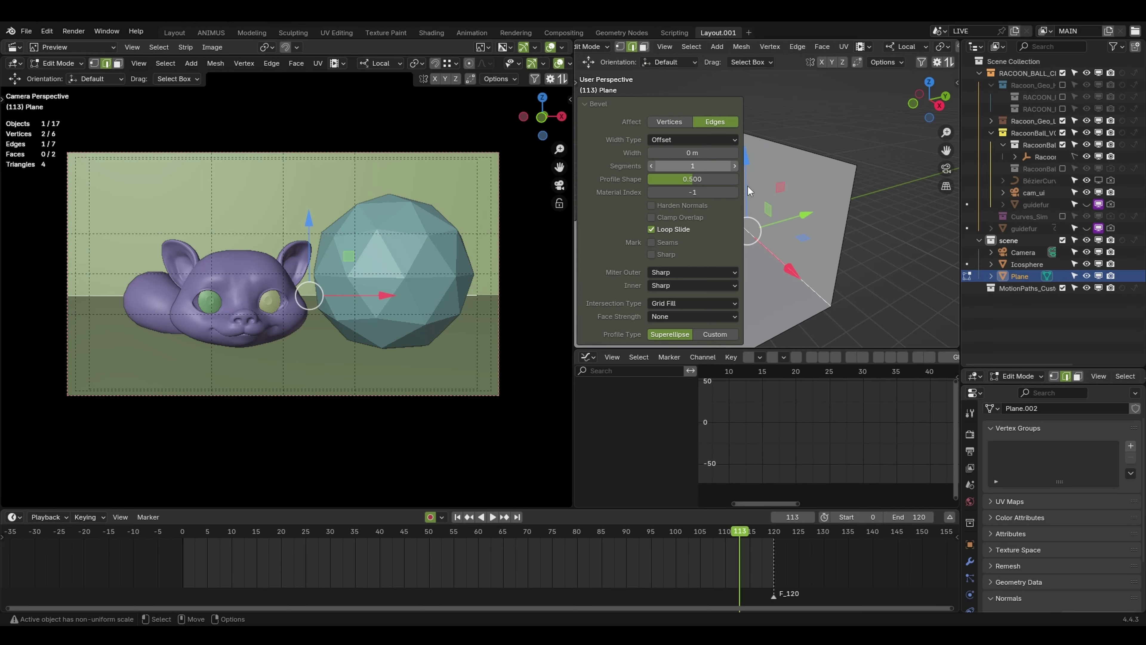
key("Tab")
- Try rotating the left ear control c_ear_02.l at frame 109
left_click_drag(267, 543, 364, 543)
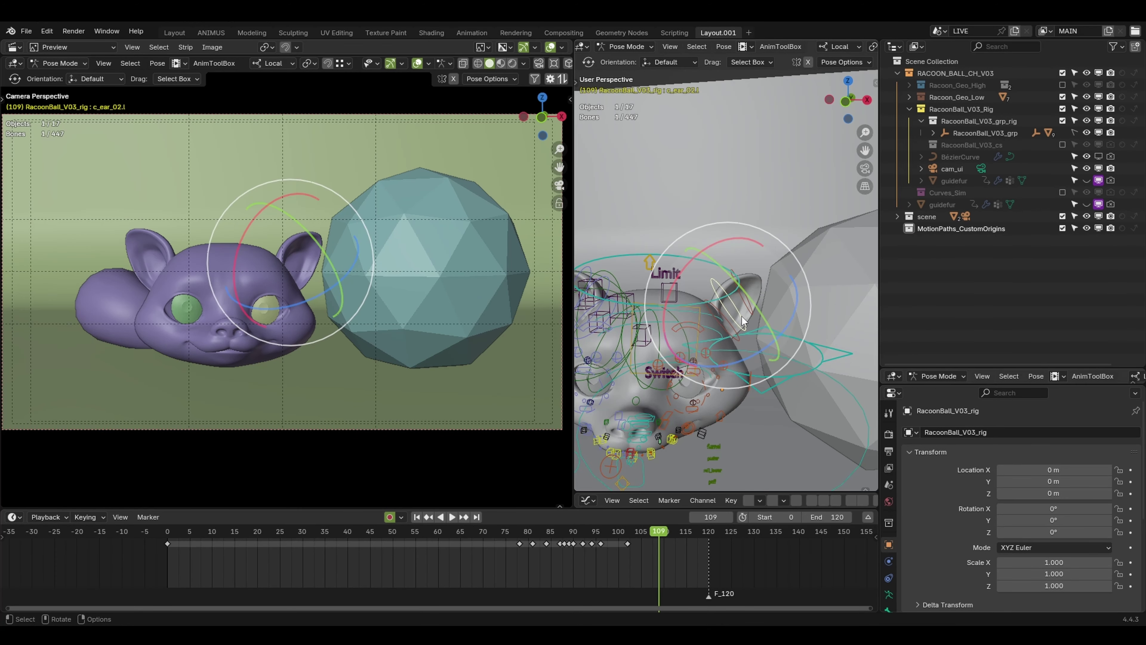
left_click_drag(741, 316, 747, 342)
key("ctrl+z")
right_click_drag(747, 342, 708, 355, "alt")
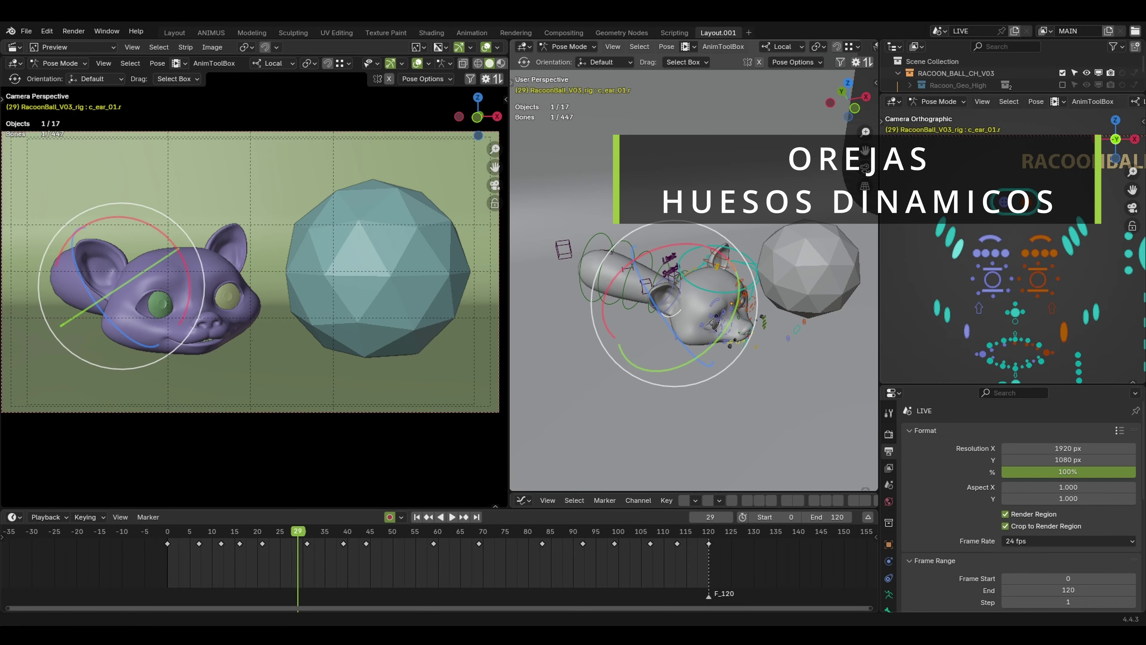
- Key the right ear control c_ear_01.r and rotate the left ear control c_ear_01.l about 7° at frame 13
key("shift+Left")
key("space")
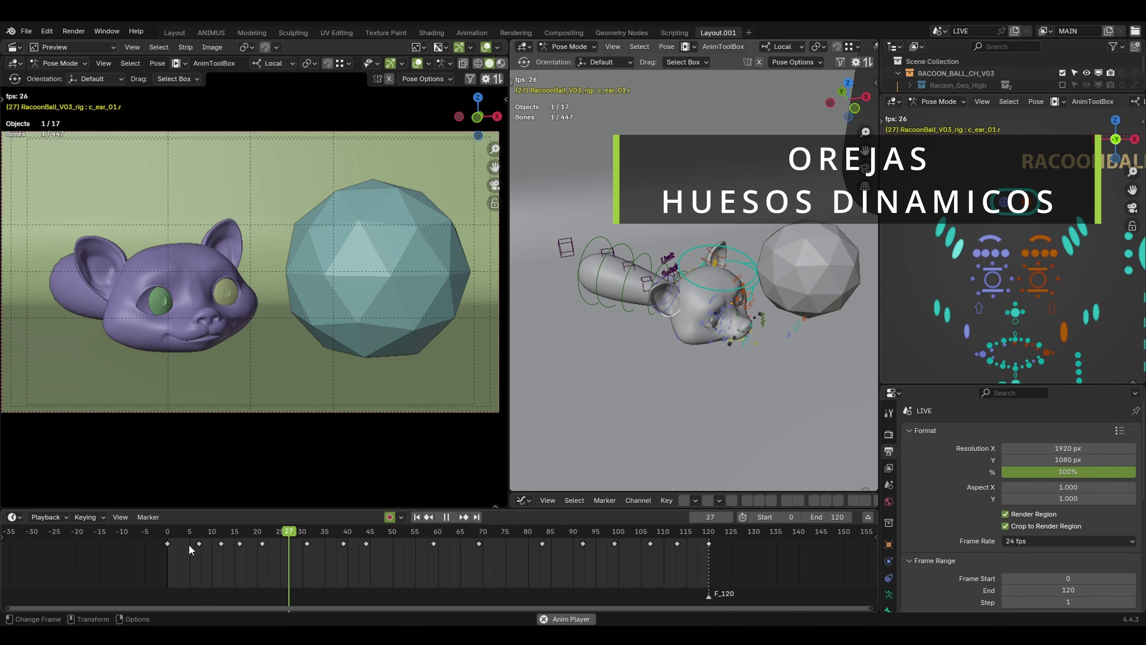
left_click_drag(178, 532, 226, 546)
key("space")
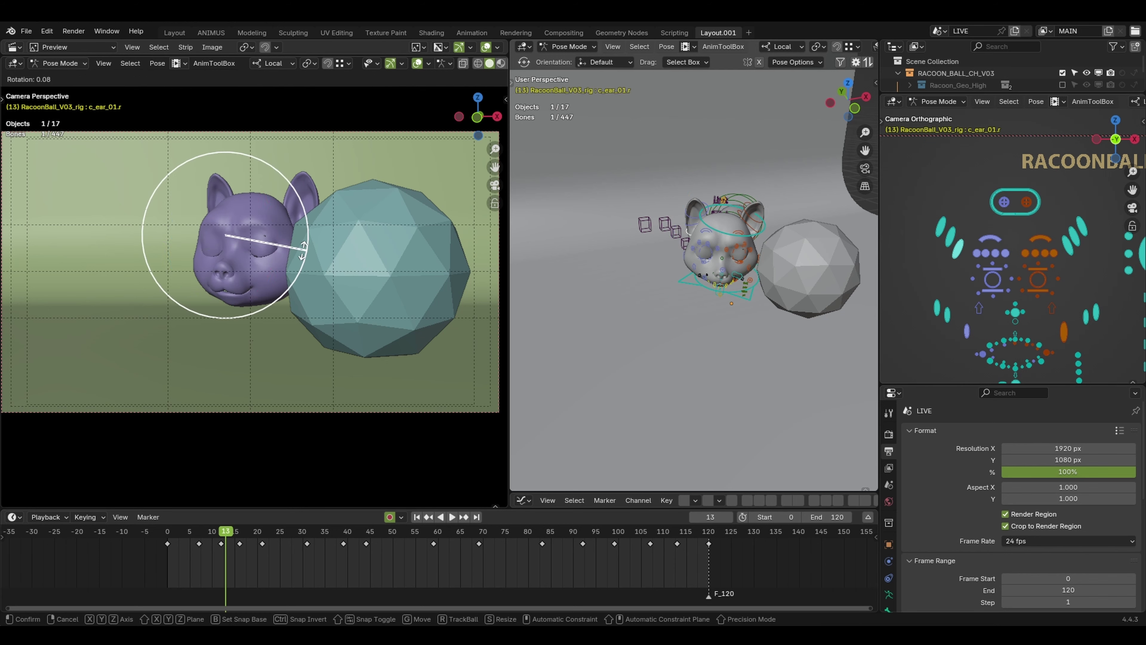
key("i")
left_click(1070, 248)
key("r")
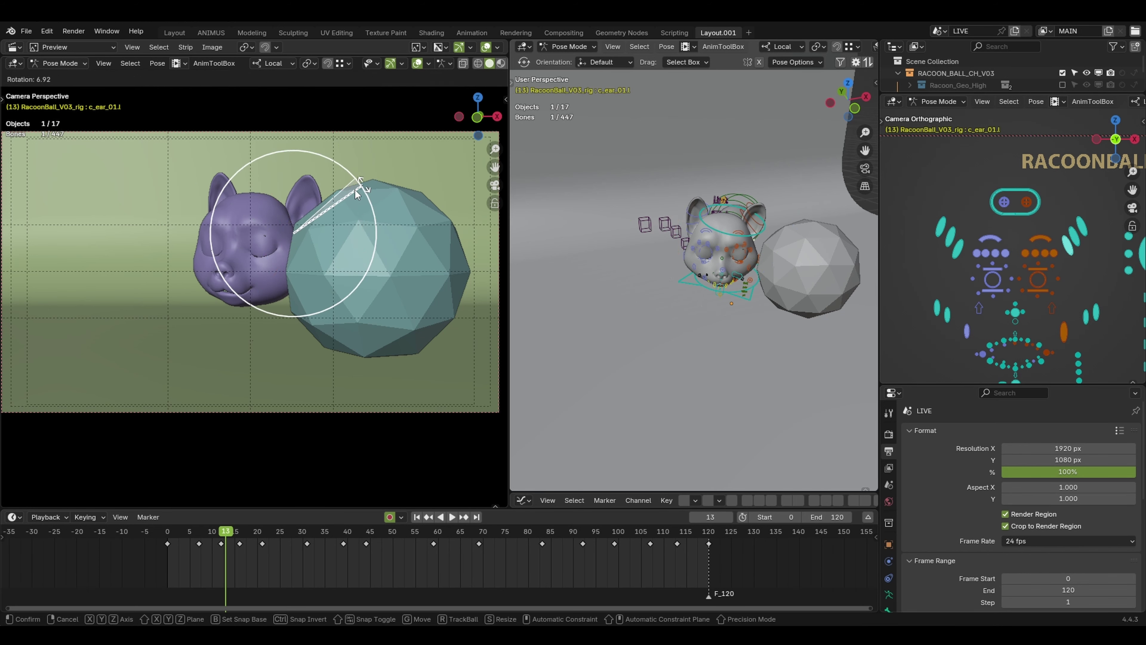
left_click(361, 185)
- Rotate both ear base controls about 8° at frame 16 and key them
left_click_drag(199, 542, 240, 542)
left_click_drag(706, 311, 568, 295, "alt")
right_click_drag(569, 295, 704, 296, "alt")
key("r")
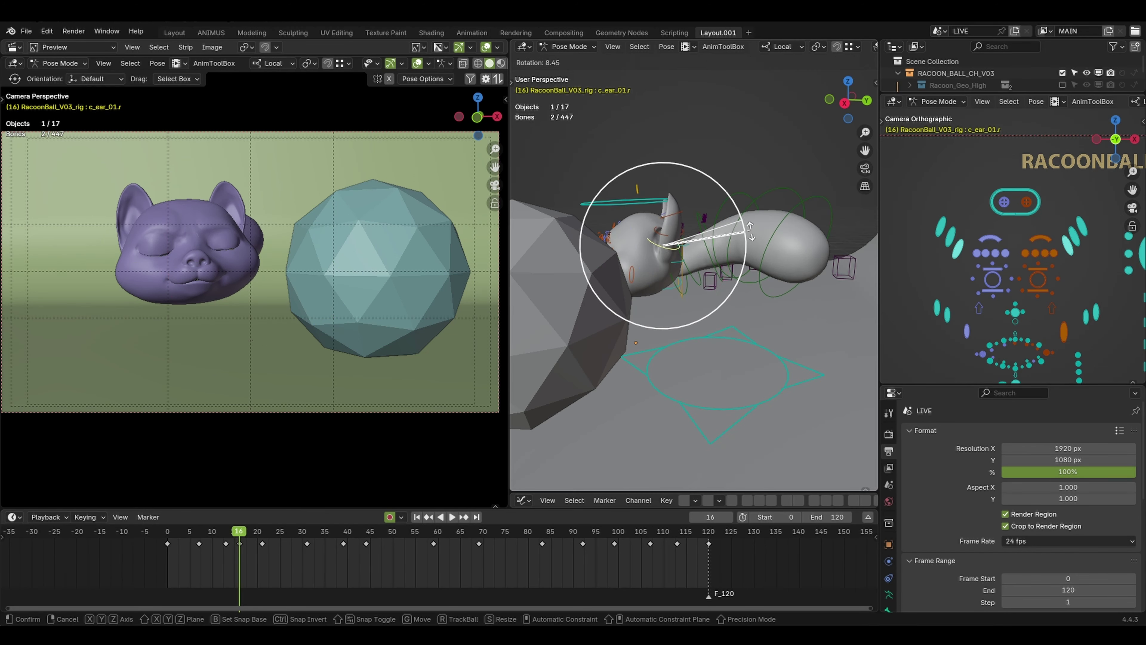
left_click(750, 234)
key("i")
- Rotate both ear base controls at frame 21
left_click_drag(226, 542, 262, 550)
key("r")
left_click_drag(724, 263, 724, 260)
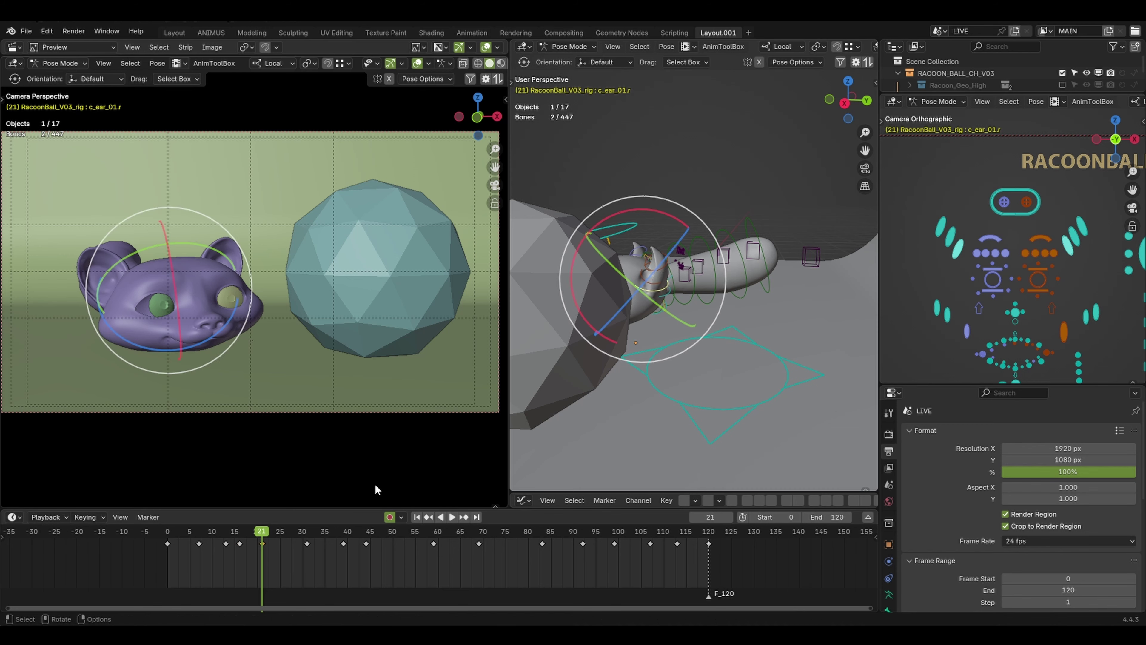
- Rotate both ear base controls on several axes around frame 31 to reshape the ear pose
left_click_drag(269, 544, 300, 545)
left_click_drag(244, 240, 247, 235)
left_click_drag(195, 273, 192, 278)
left_click_drag(248, 248, 251, 256)
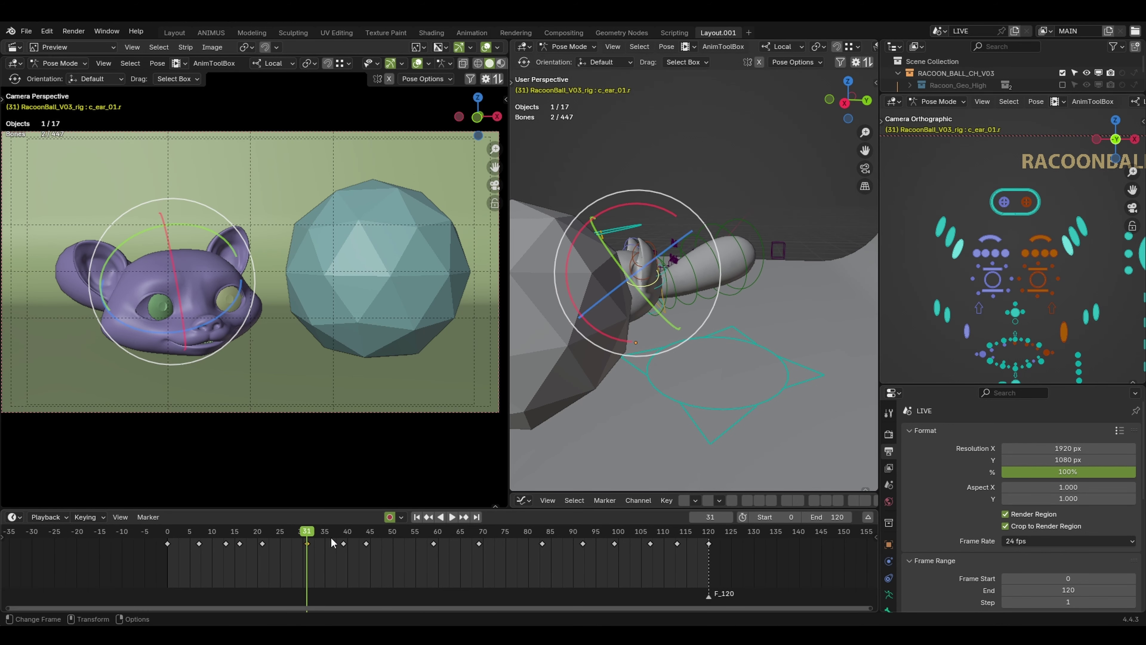
- Key both ear base controls at frame 88
left_click_drag(335, 543, 345, 546)
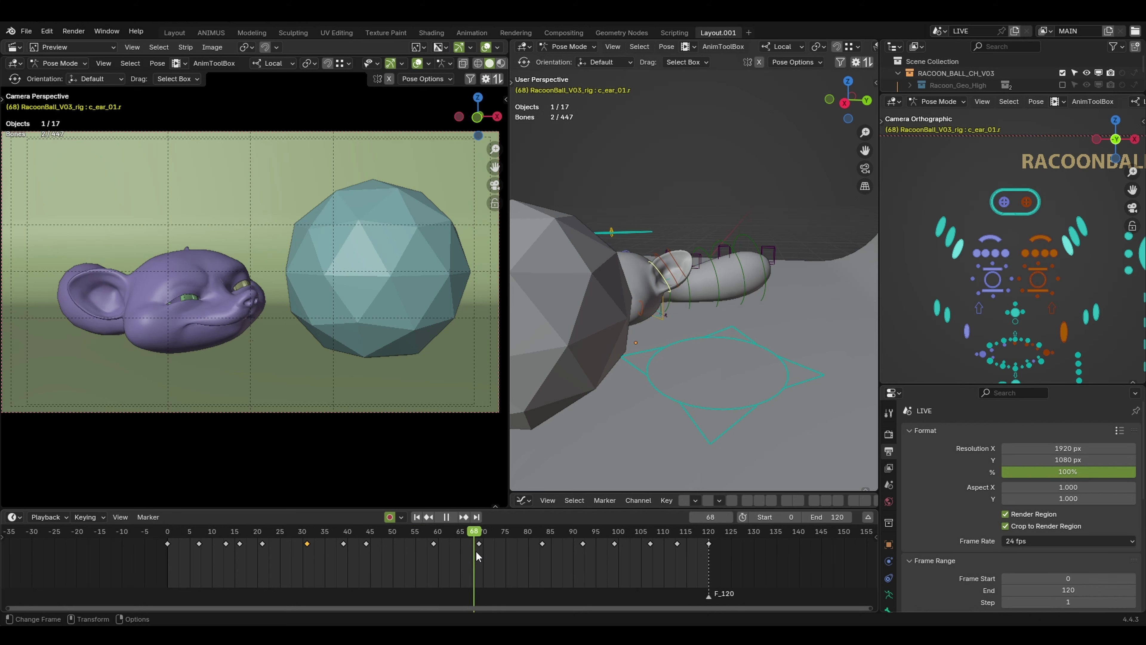
left_click_drag(544, 546, 575, 544)
key("i")
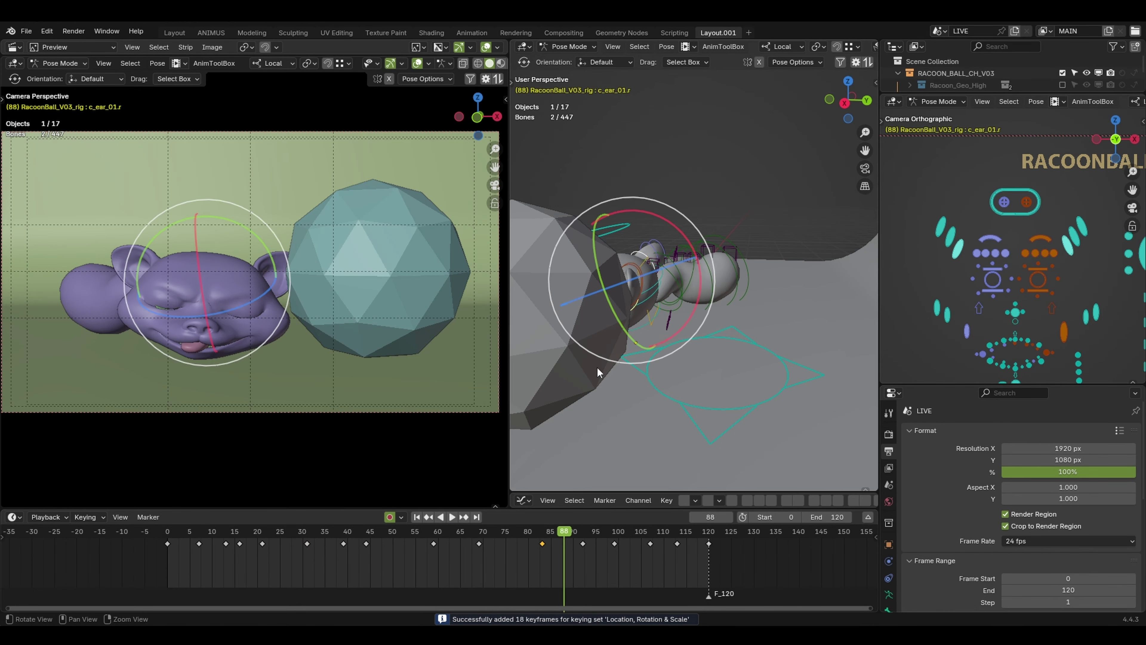
- Scale and rotate the ear base controls c_ear_01.r and c_ear_01.l at frame 91
left_click_drag(597, 367, 750, 400, "alt")
mouse_move(571, 536)
left_mouse_down()
mouse_move(579, 547)
mouse_move(569, 544)
mouse_move(591, 536)
mouse_move(583, 544)
mouse_move(569, 533)
mouse_move(577, 537)
left_mouse_up()
key("s")
key("s")
key("s")
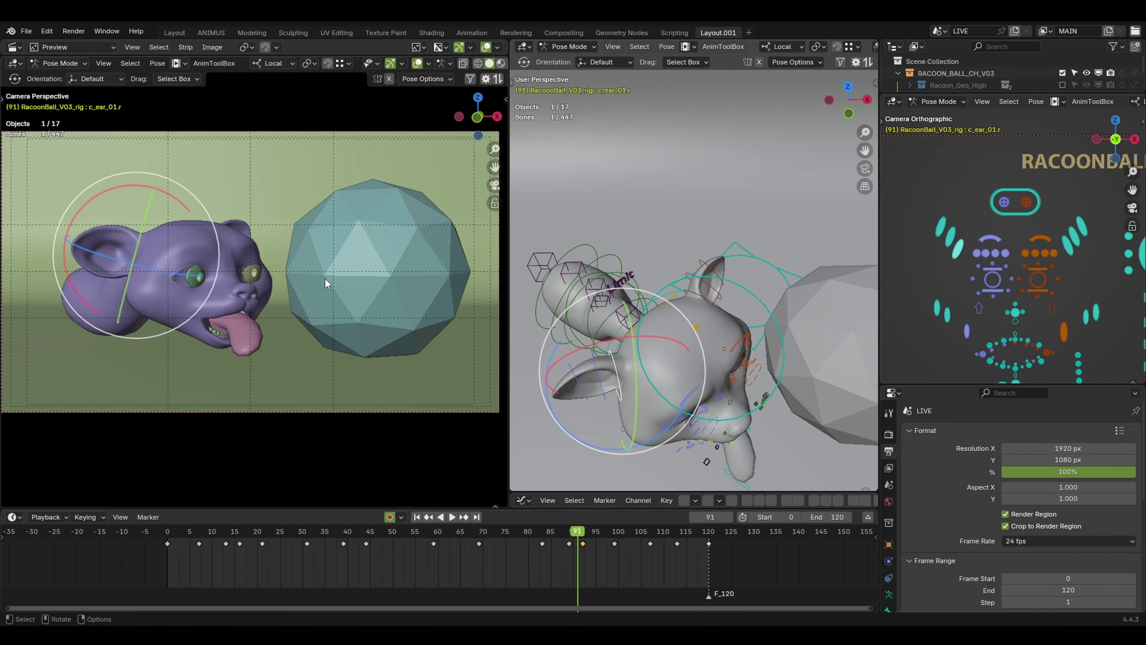
key("r")
left_click(148, 302)
key("r")
left_click(490, 249)
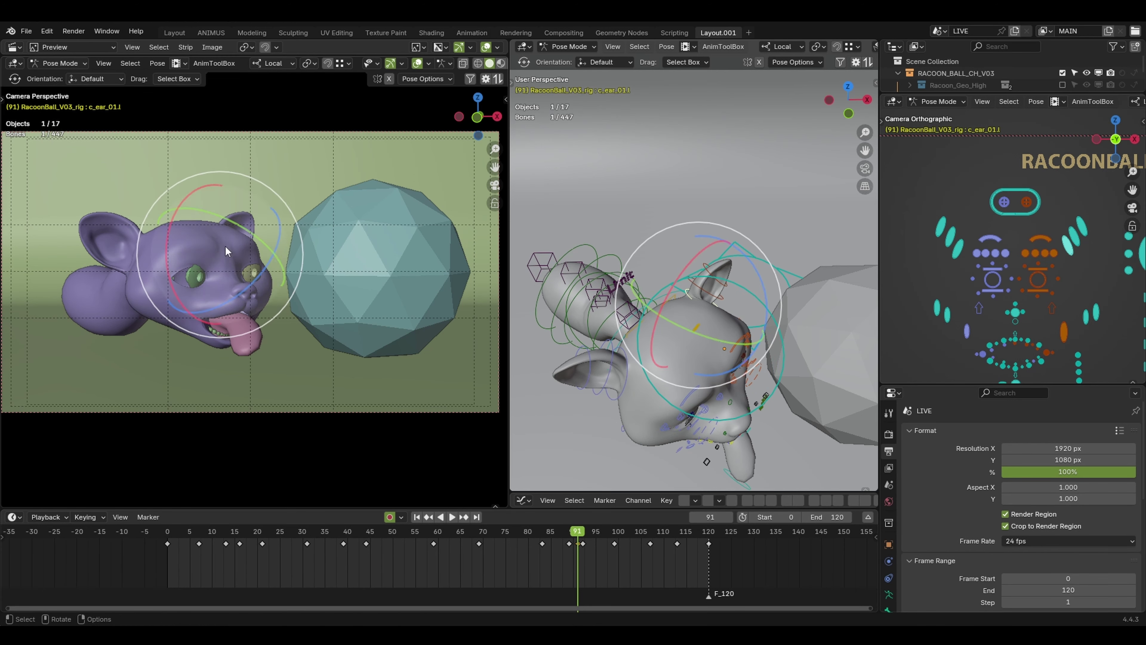
- Key the ear base controls at frame 97 and rotate the right ear control c_ear_01.r there
key("space")
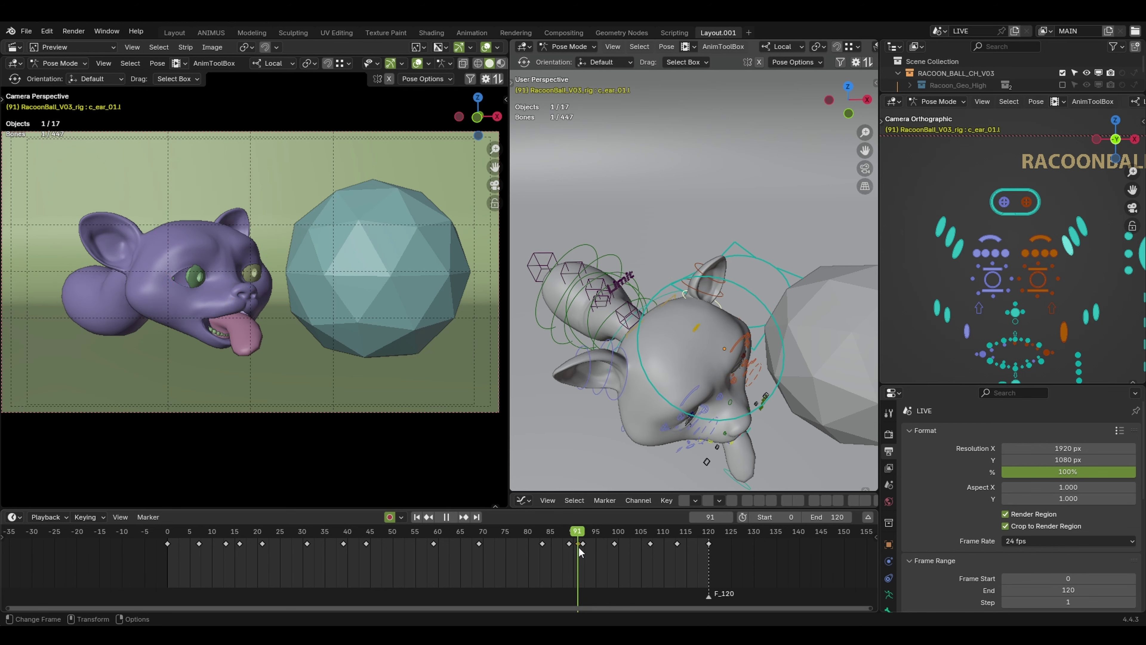
left_click_drag(559, 533, 605, 546)
key("i")
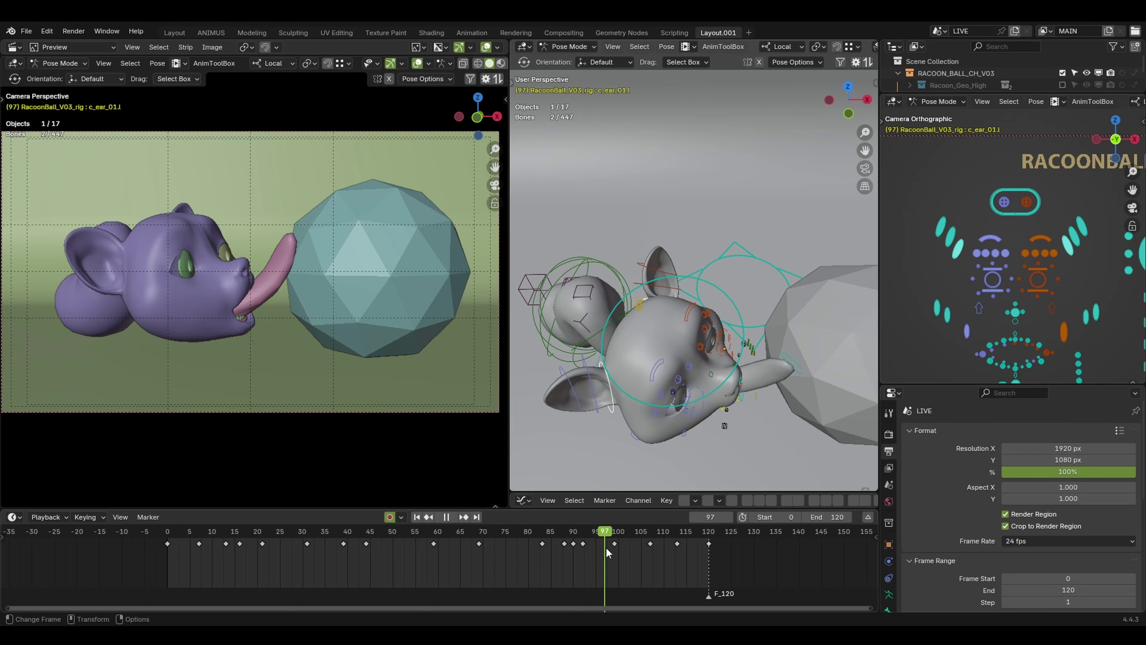
key("space")
left_click(610, 409)
left_click_drag(201, 251, 199, 265)
mouse_move(169, 289)
left_mouse_down()
mouse_move(150, 316)
mouse_move(174, 293)
left_mouse_up()
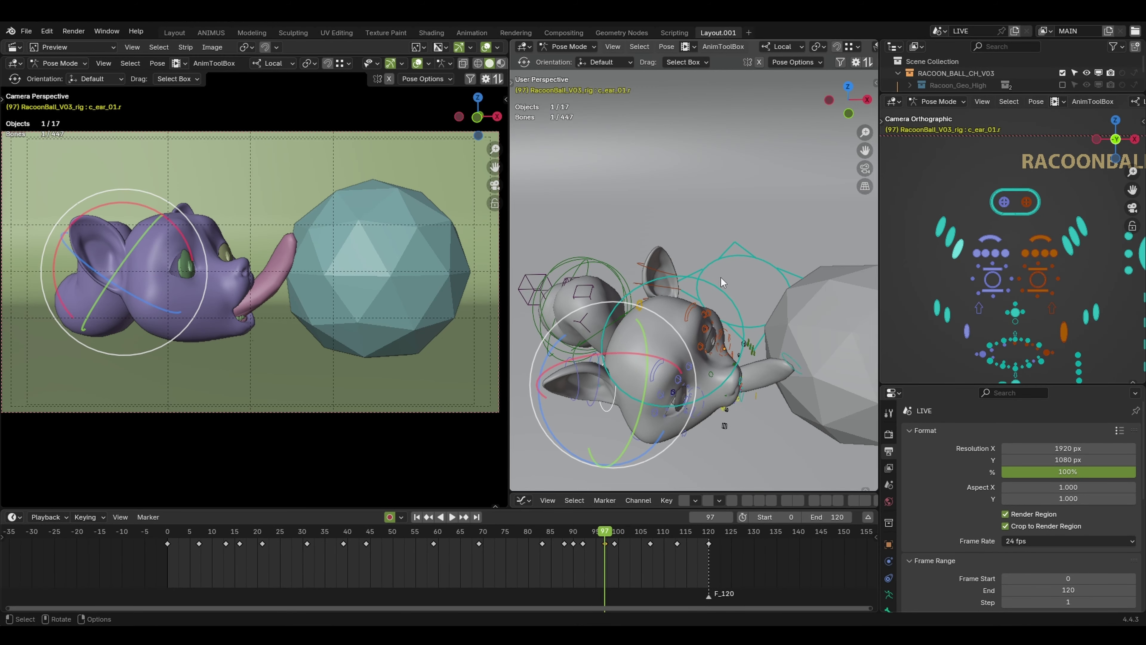
- Rotate the left ear control c_ear_01.l at frame 97 and play the animation to review the ears
middle_click_drag(796, 296, 637, 274)
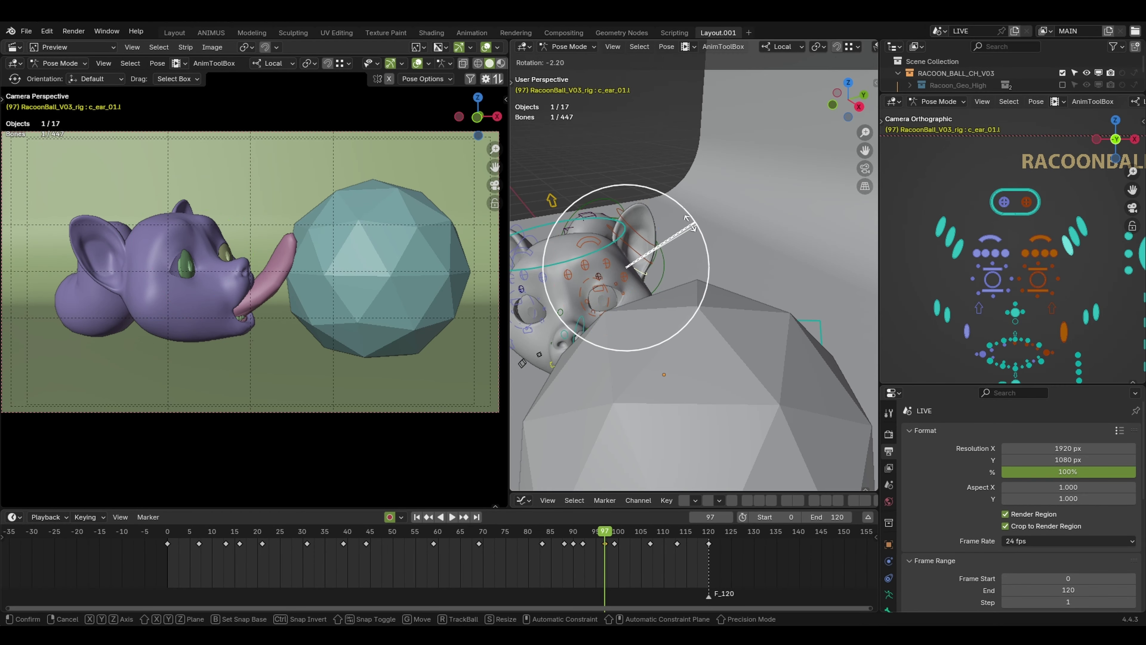
left_click_drag(589, 272, 588, 276)
left_click_drag(619, 266, 608, 261)
left_click_drag(185, 258, 180, 268)
key("space")
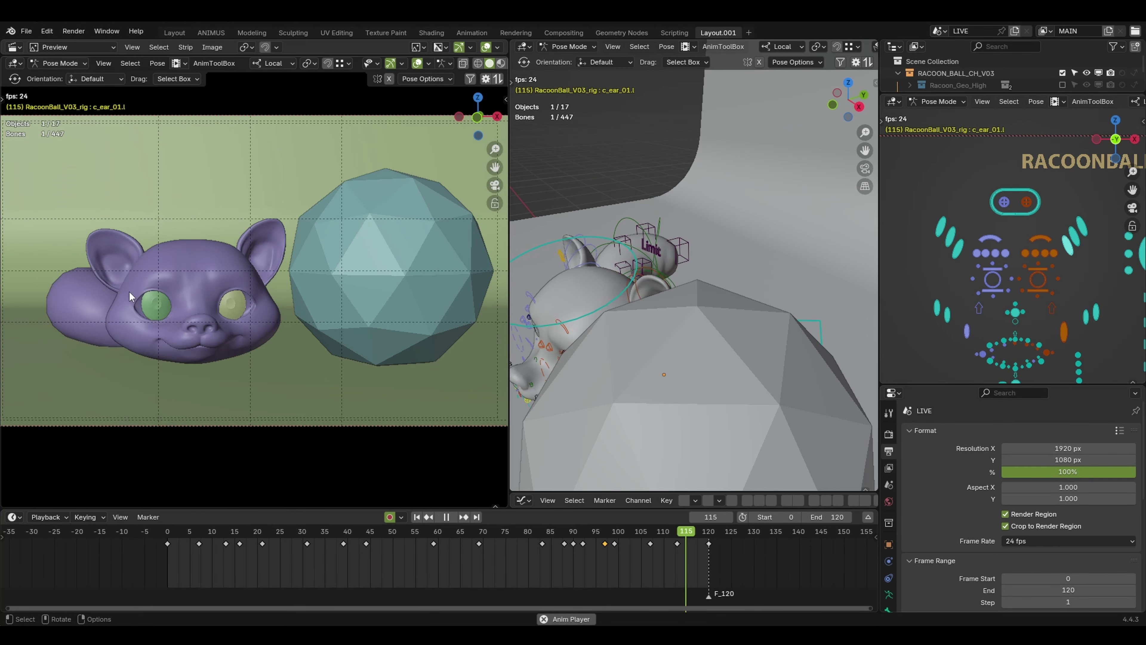
key("space")
key("space")
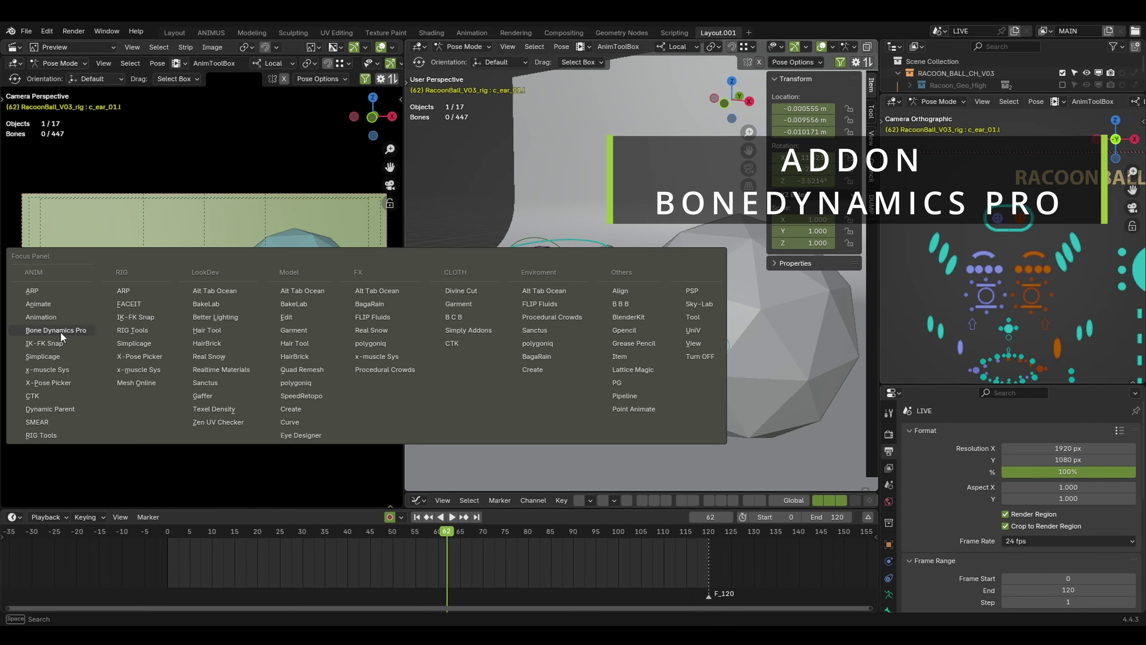
- Bring up the Bone Dynamics Pro settings and select both upper ear controls on each side, from c_ear_02.r to c_ear_02.l.001
left_click(872, 212)
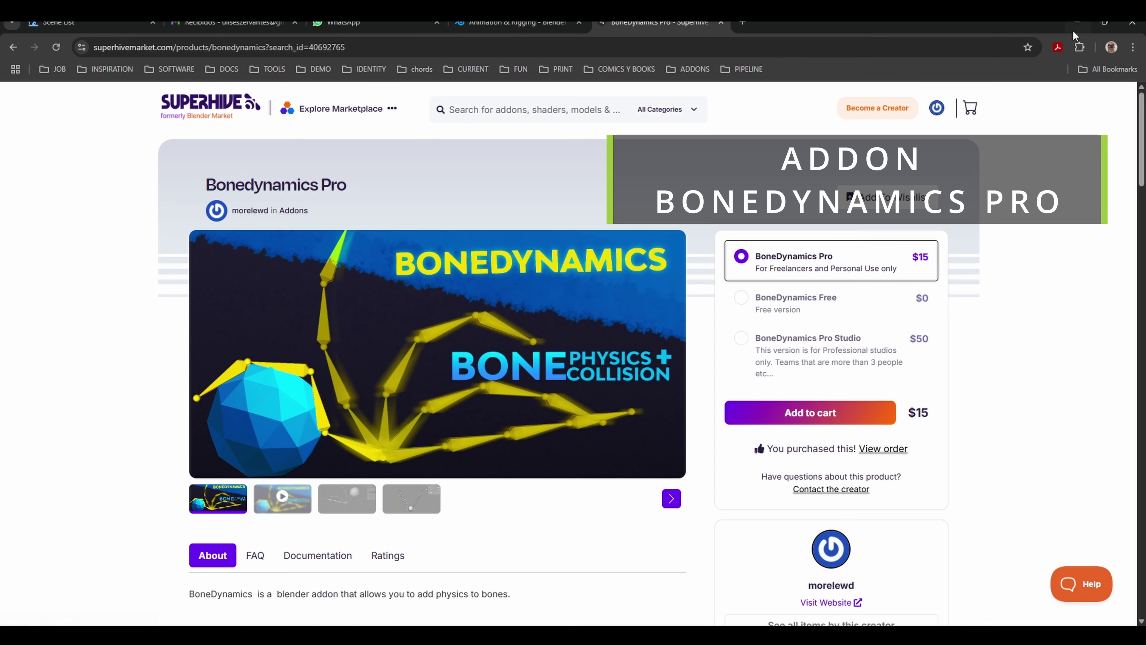
left_click(1080, 24)
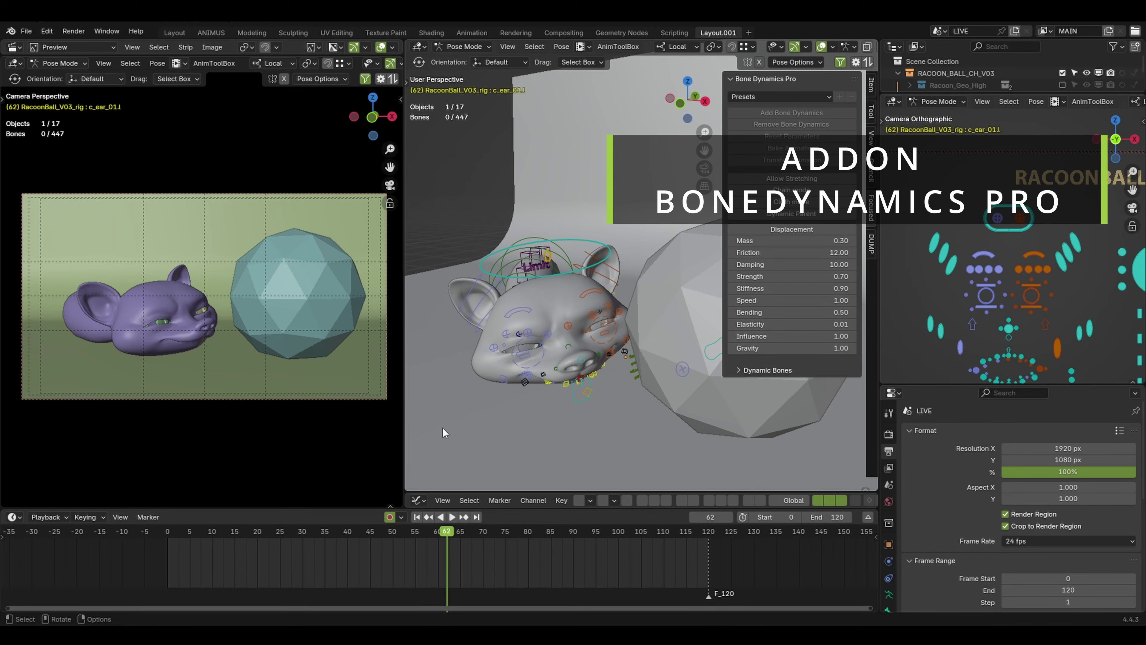
middle_click_drag(504, 299, 491, 335)
scroll(491, 332, "up", 1)
left_click(489, 316)
left_click(473, 300, "shift")
scroll(646, 319, "up", 1)
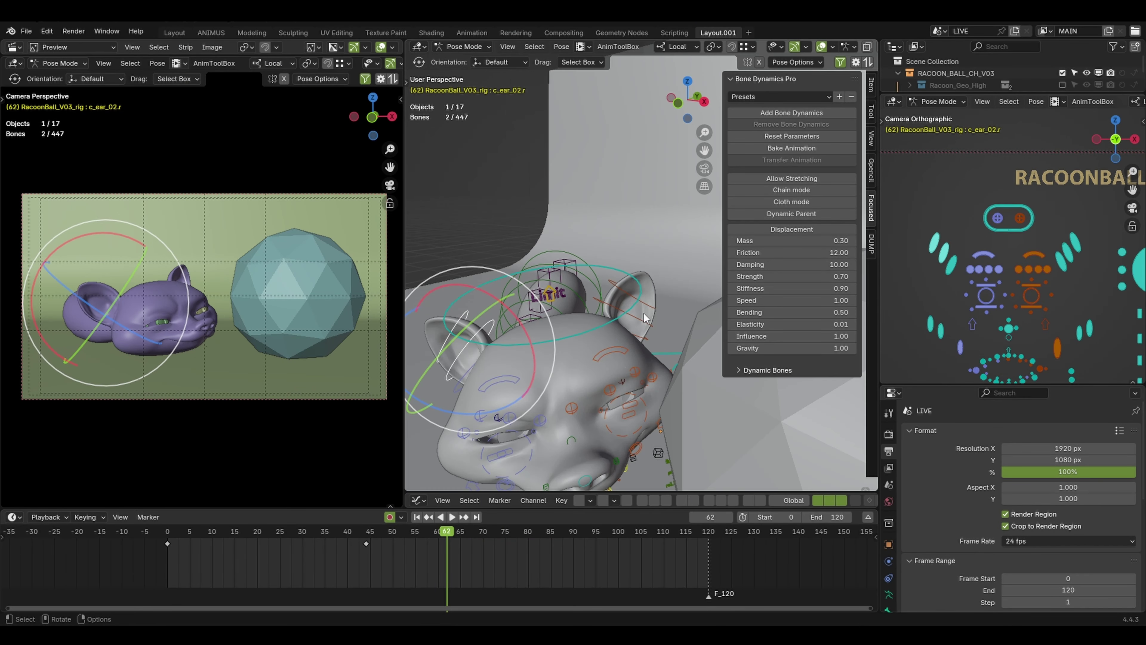
left_click(645, 318, "shift")
- Apply the subtle1 Bone Dynamics preset to the four ear controls and play the animation from the first frame
left_click(790, 97)
left_click(775, 181)
left_click(781, 97)
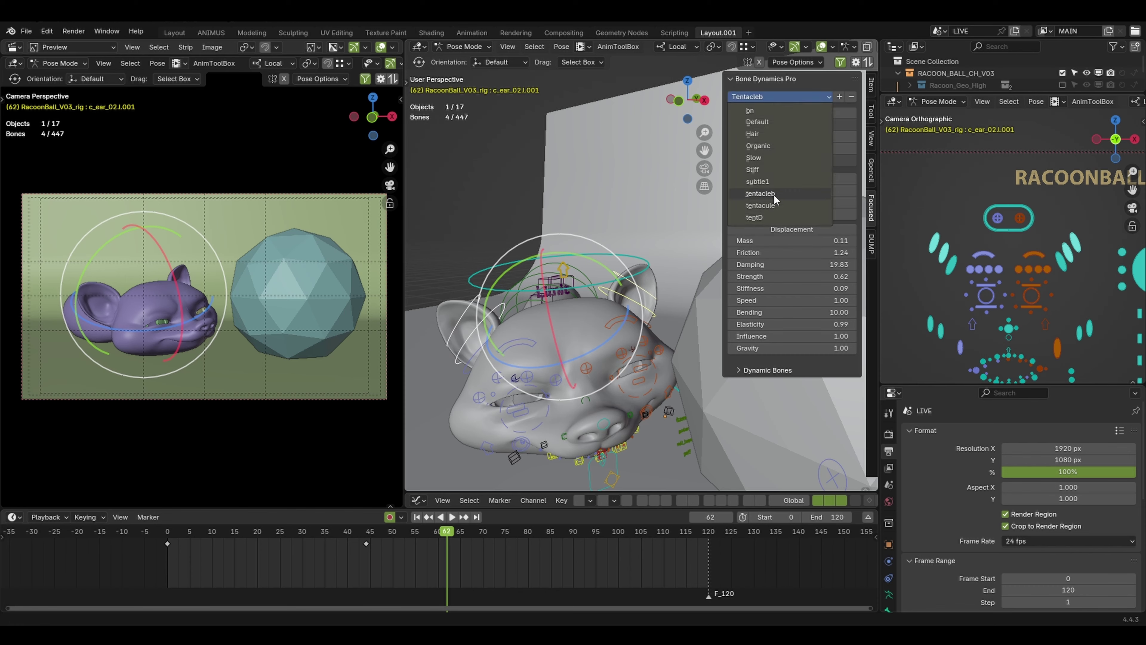
left_click(416, 517)
key("space")
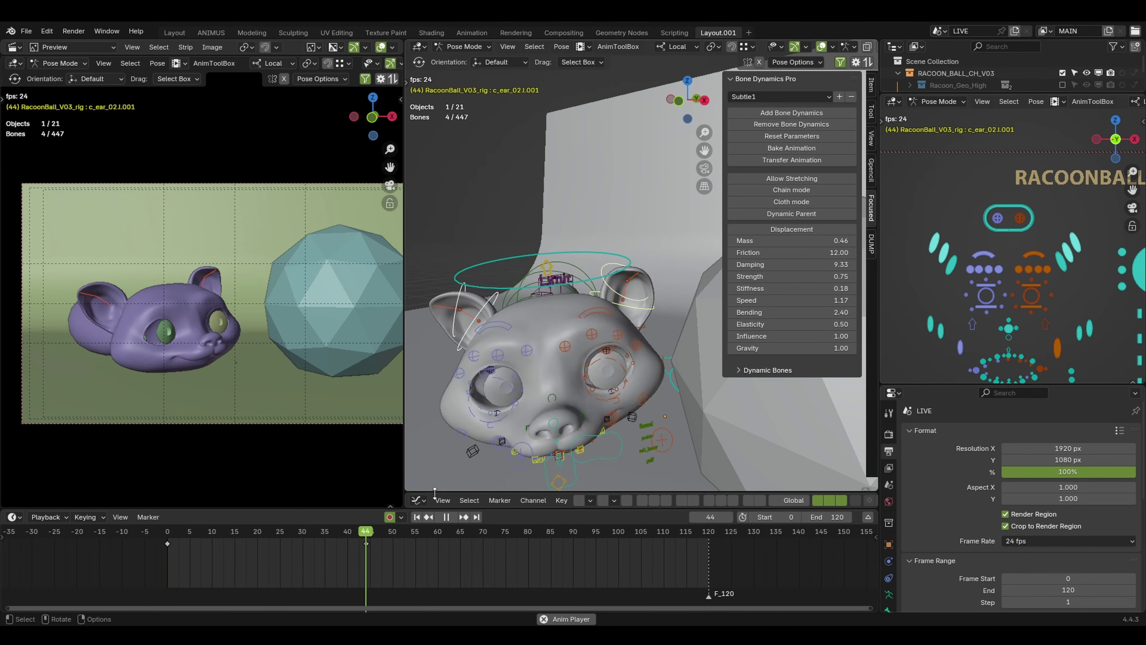
key("space")
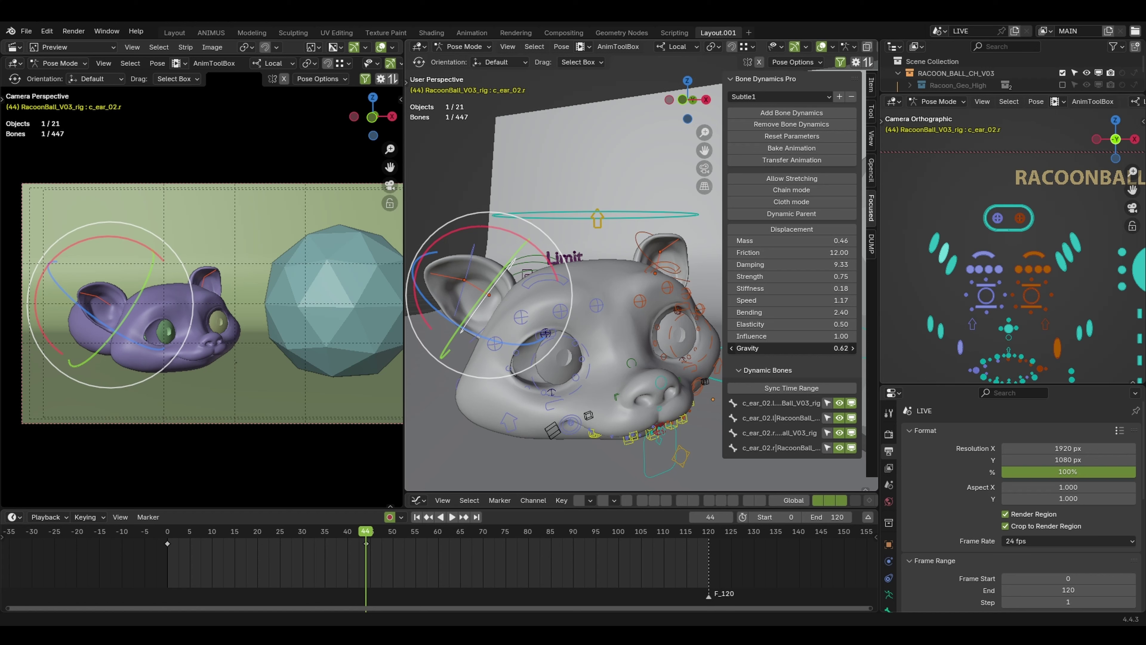
- Tune the ear dynamics, giving c_ear_02.r.001 a mass of 0.20 and gravity of 0.82, and play the animation from frame 0
key("ctrl+shift+f")
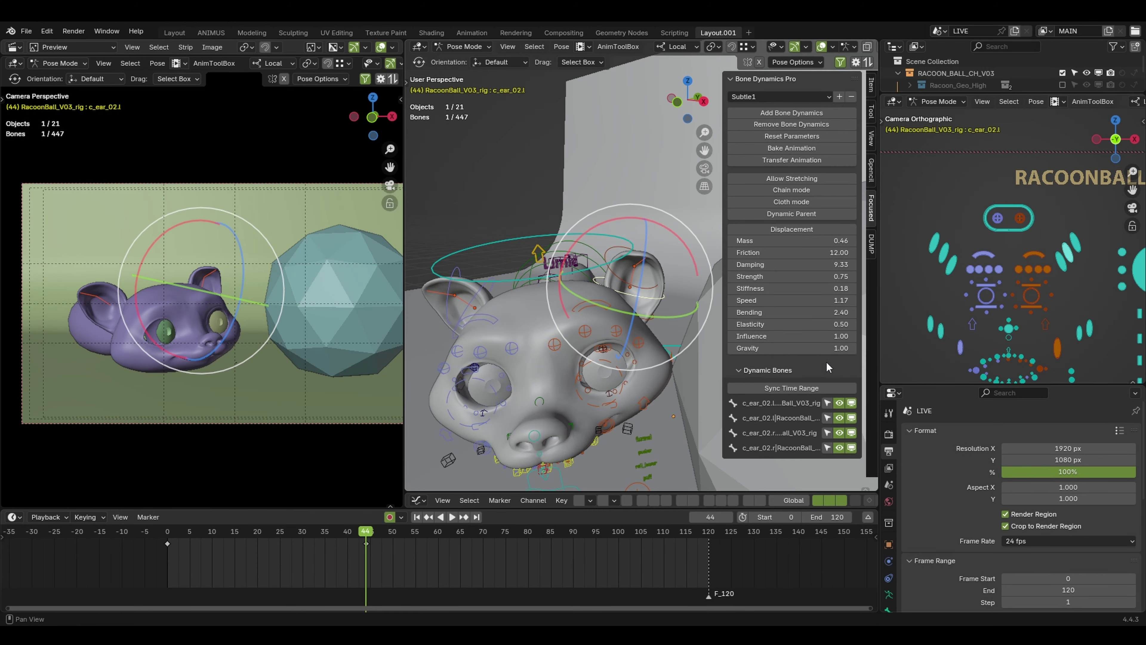
mouse_move(795, 348)
left_mouse_down()
mouse_move(767, 348)
mouse_move(781, 348)
left_mouse_up()
key("ctrl+shift+m")
left_click(167, 537)
key("space")
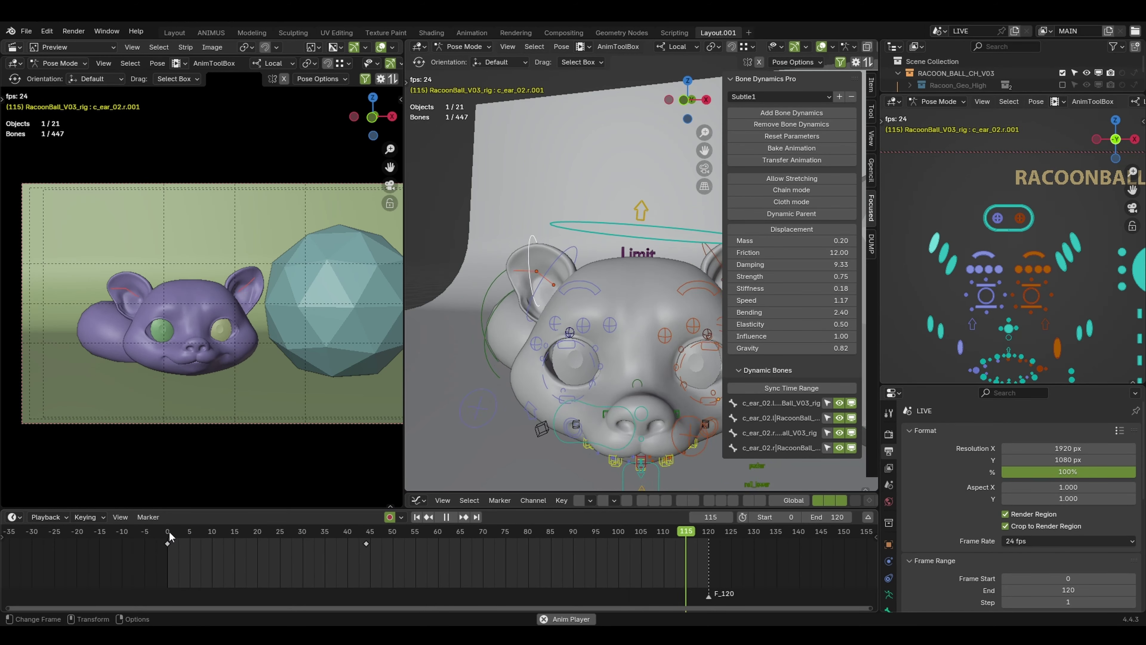
key("Escape")
scroll(619, 337, "up", 5)
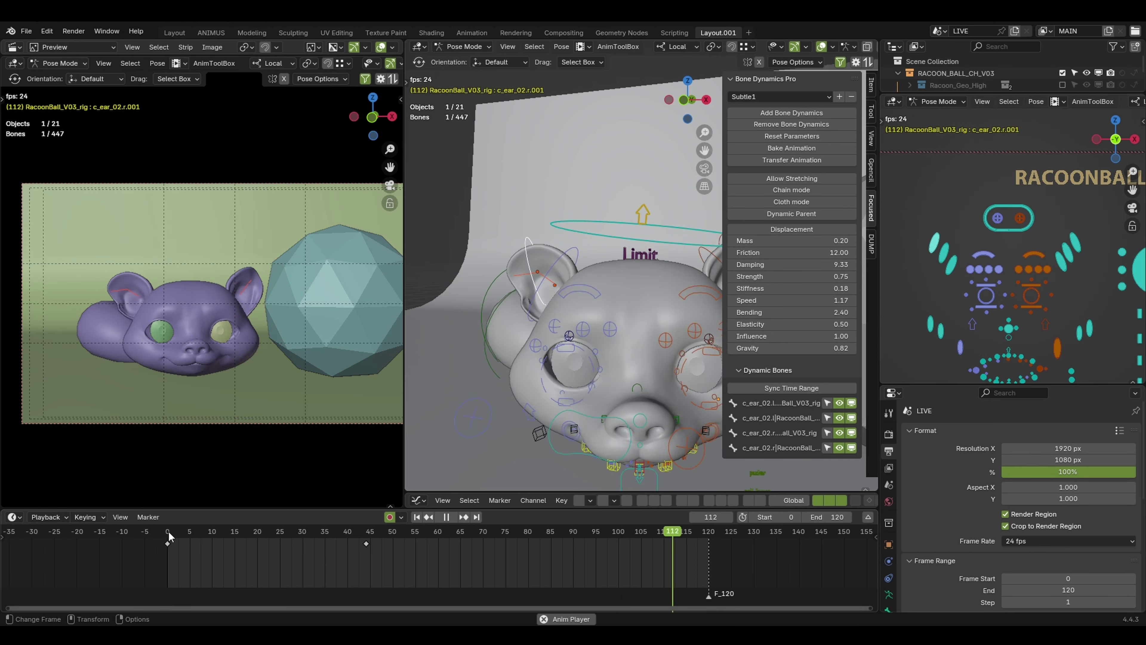
- Set c_ear_02.r to mass 0.24 and gravity 0.24, and reduce the mass of c_ear_02.r.001 to 0.09
left_click(540, 328)
middle_click_drag(540, 329, 532, 332, "shift")
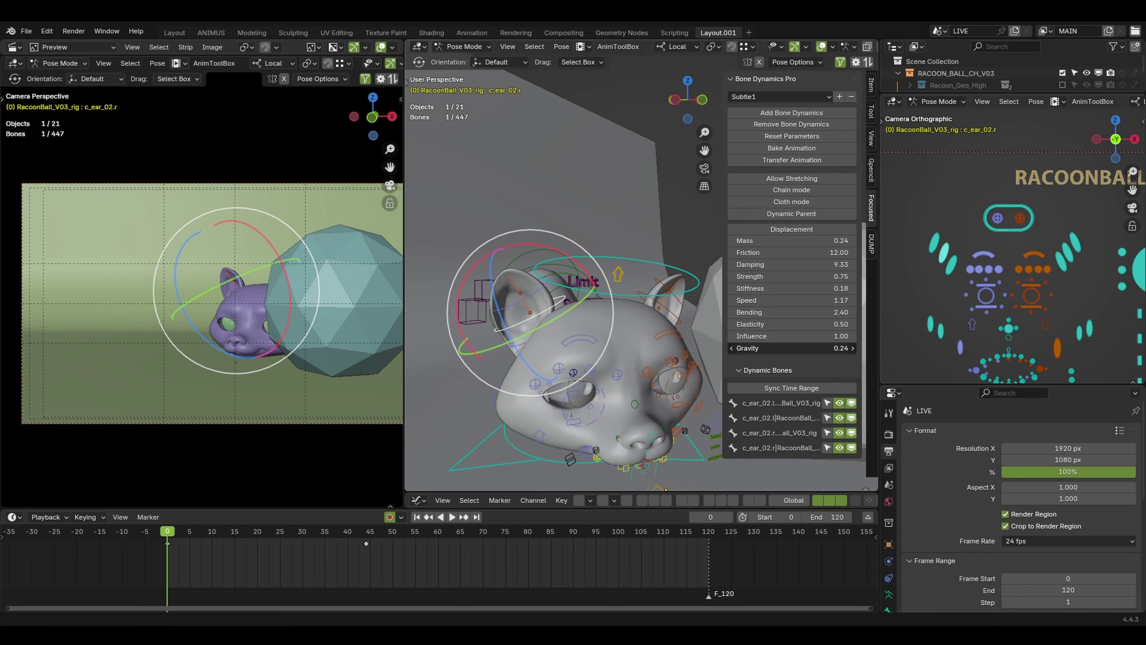
middle_click_drag(631, 322, 624, 326)
left_click(518, 290)
left_click_drag(794, 240, 787, 241)
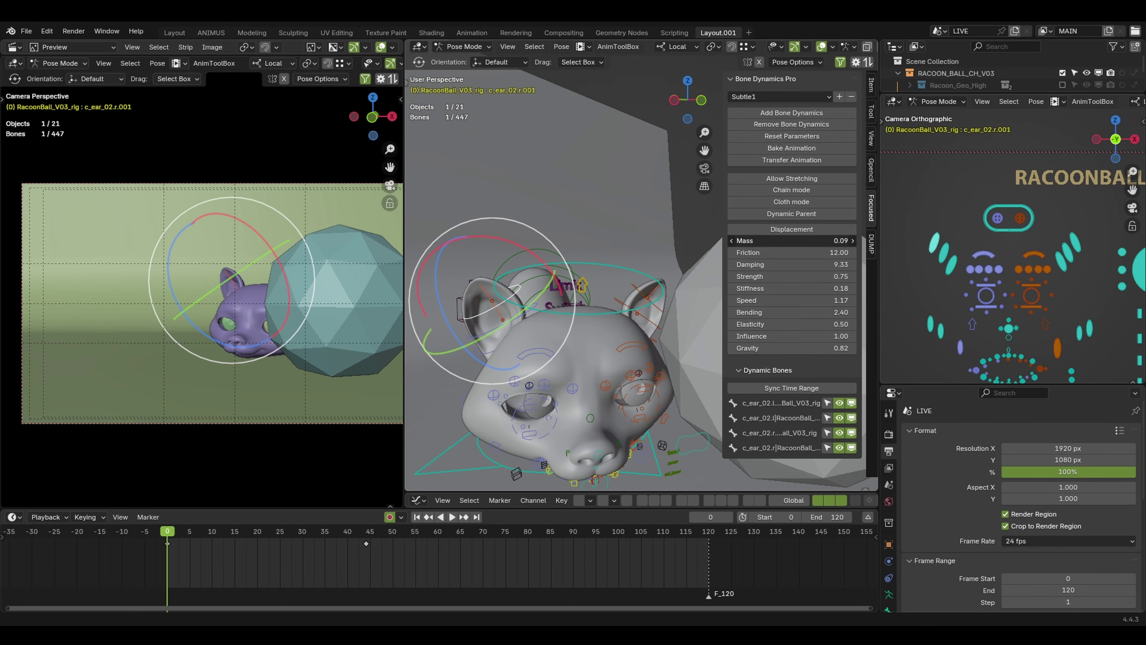
- Set c_ear_02.l to mass 0.24 and gravity 0.50, c_ear_02.l.001 to mass 0.18 and gravity 0.36, and play the animation
middle_click_drag(666, 331, 659, 327)
left_click(657, 326)
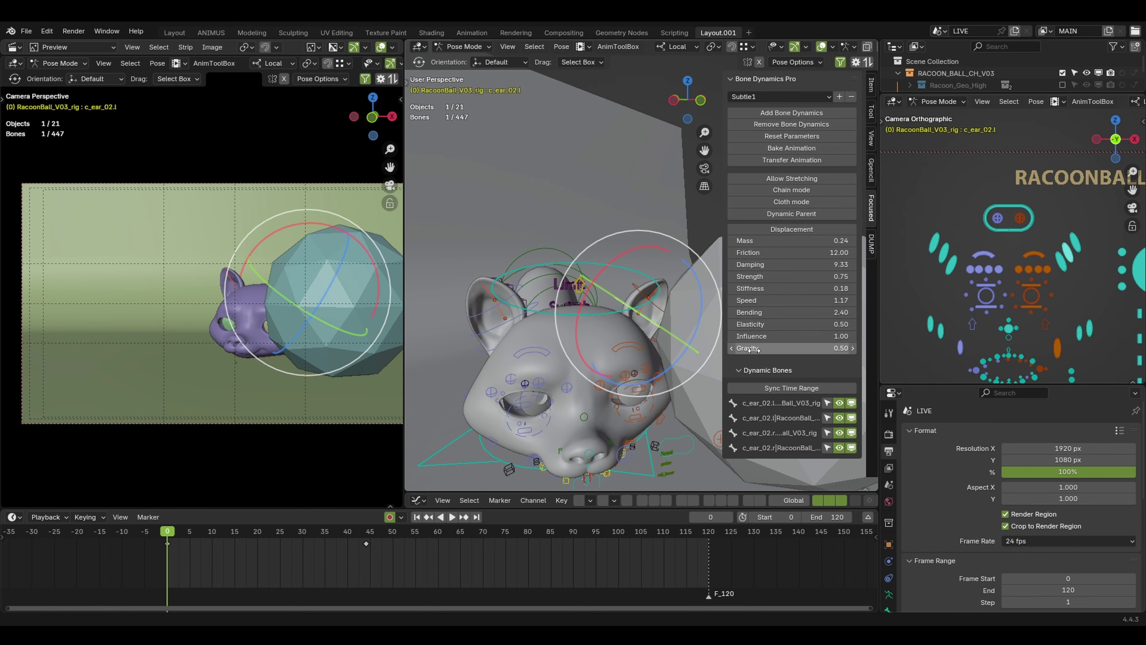
left_click(827, 448)
left_click(827, 433)
left_click(827, 403)
left_click_drag(802, 241, 798, 240)
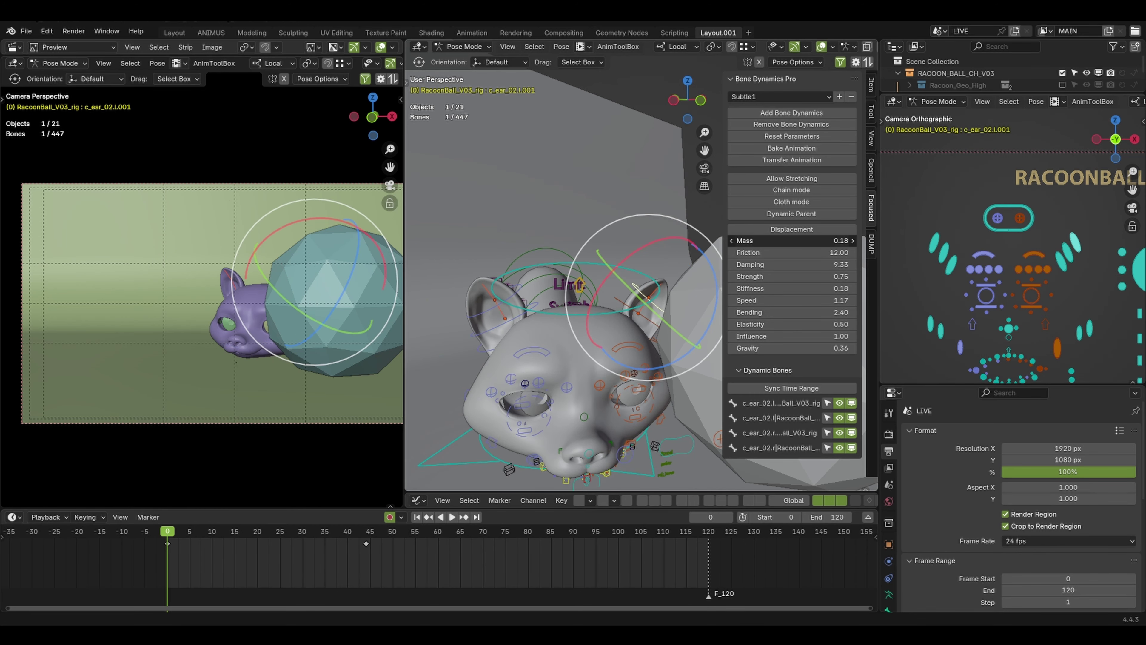
key("space")
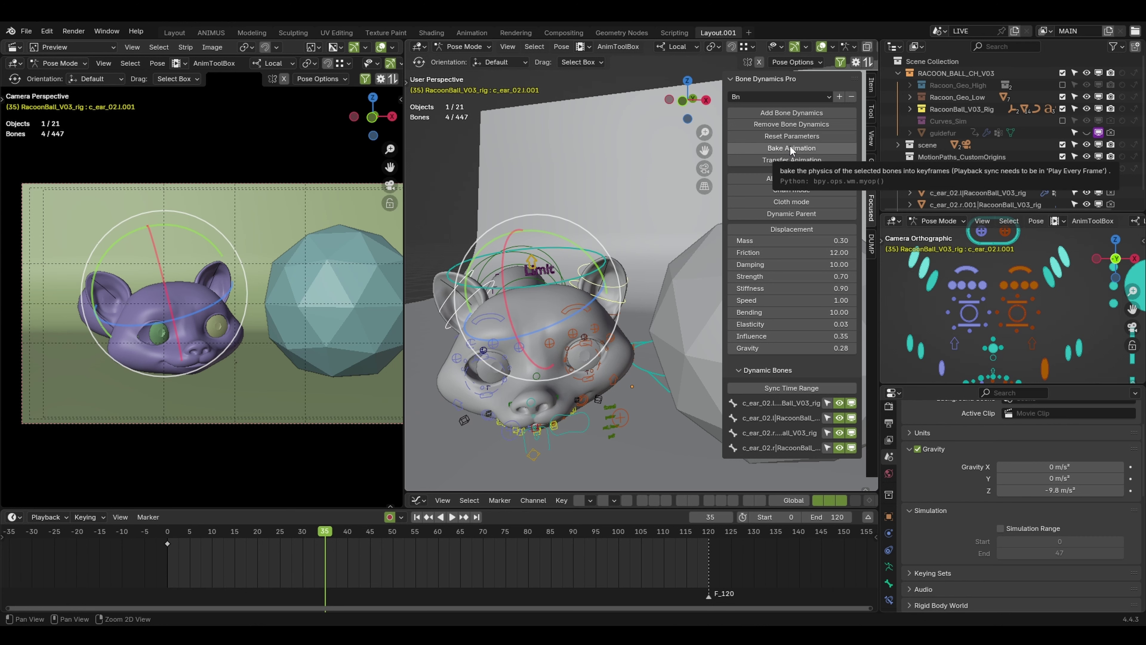
- Bake the dynamics of the four ear controls with a simplification factor of 0.00, clearing the constraints and physics objects
left_click(790, 145)
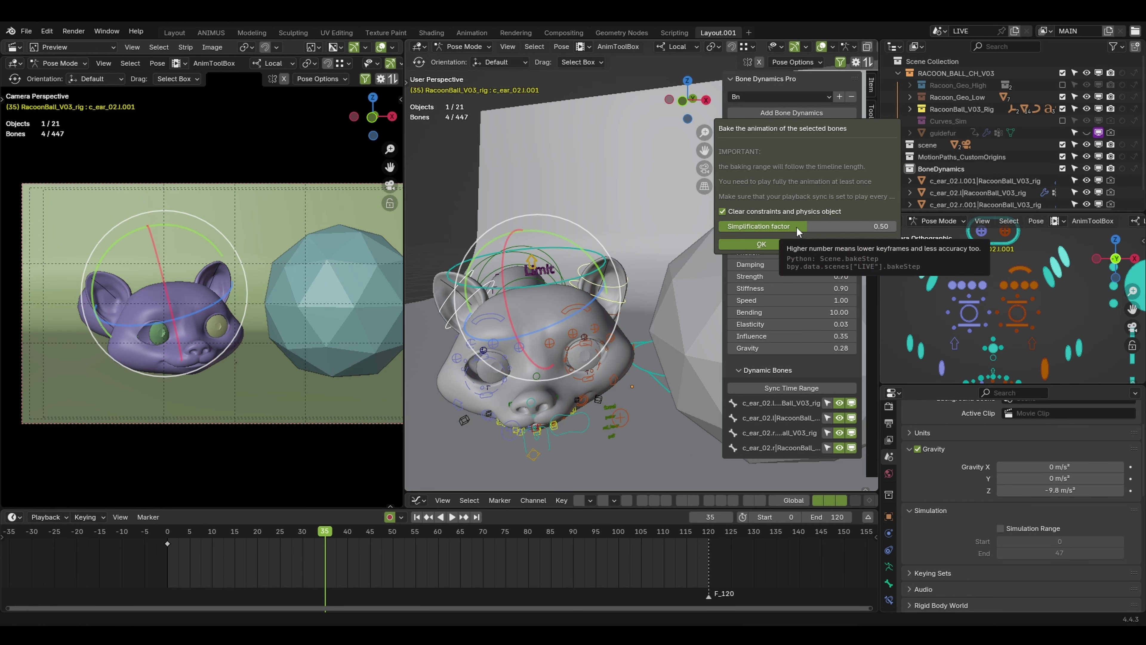
left_click_drag(797, 227, 720, 228)
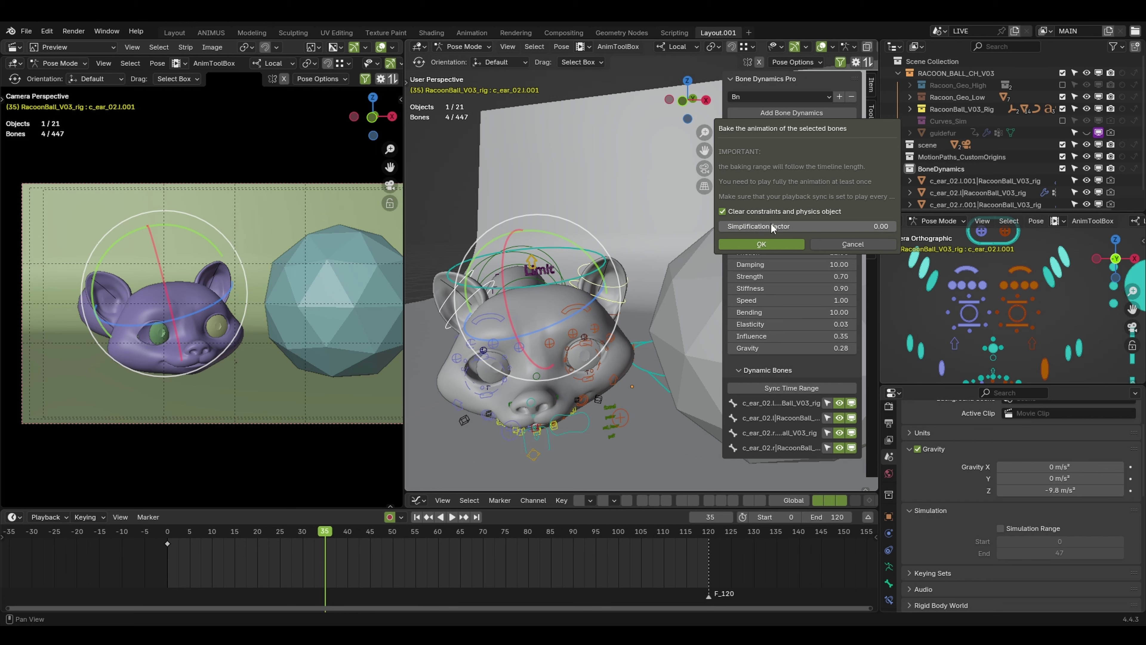
left_click(762, 245)
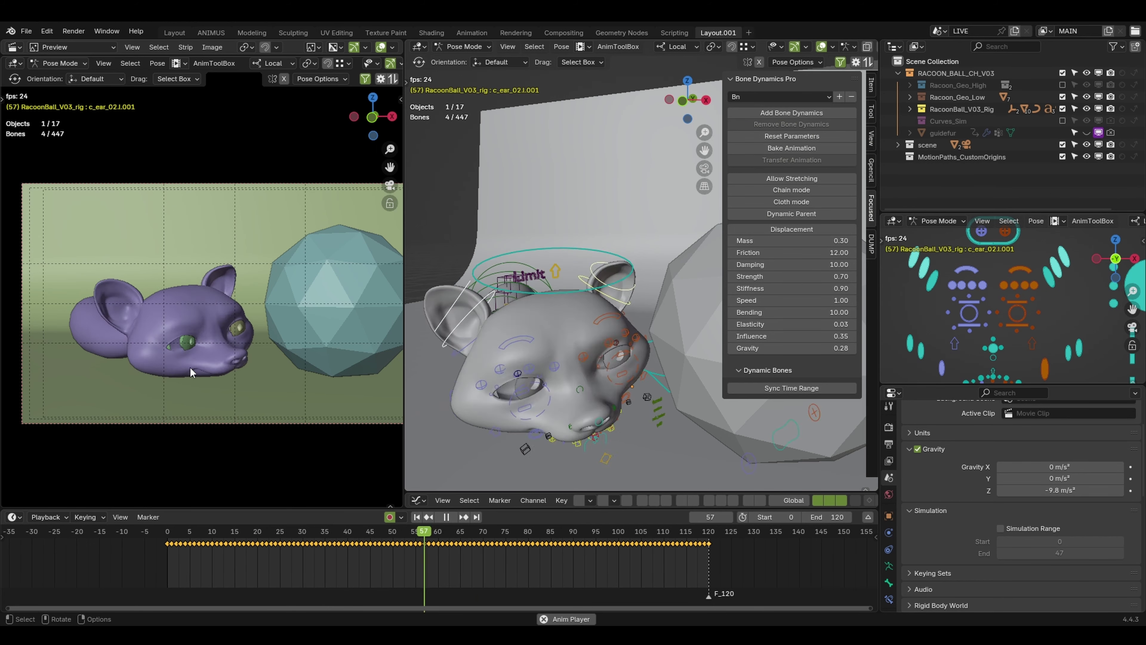
- Show the bone constraints and animation curves of c_ear_02.r, and select all four upper ear controls
left_click(478, 216)
left_click(889, 599)
right_click_drag(677, 452, 604, 445, "alt")
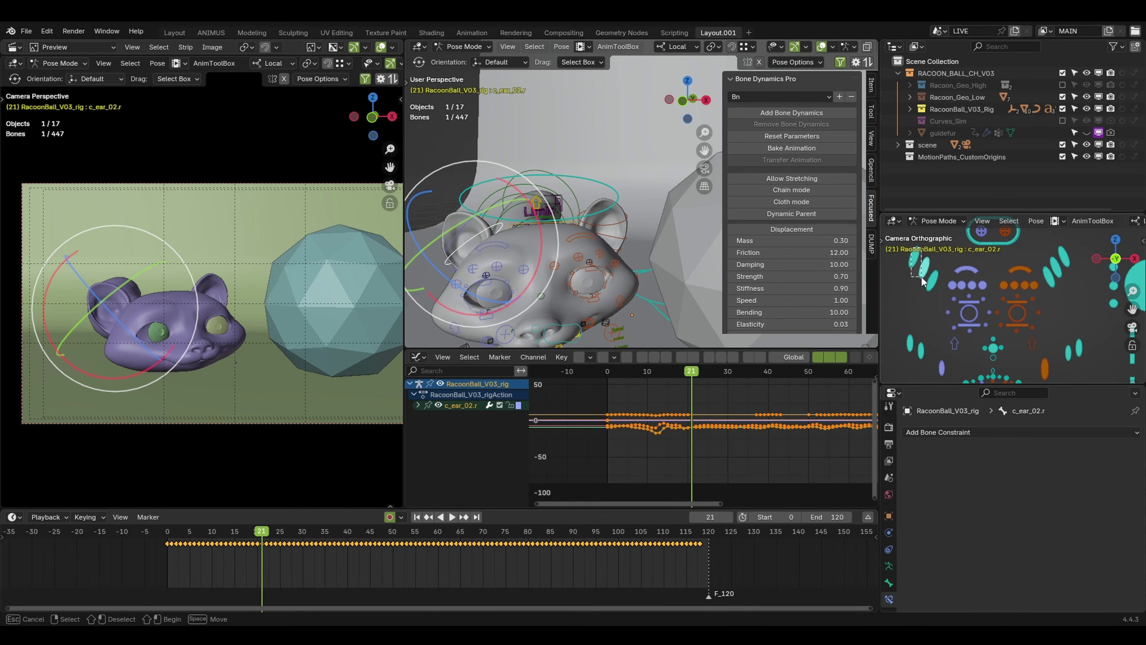
left_click(498, 227, "shift")
left_click(611, 236, "shift")
left_click(625, 217, "shift")
- Thin out the baked ear keyframes around frames 11 to 15 and 79 to 100 while scrubbing and playing the animation
left_click(209, 532)
key("space")
left_click_drag(213, 545, 524, 555)
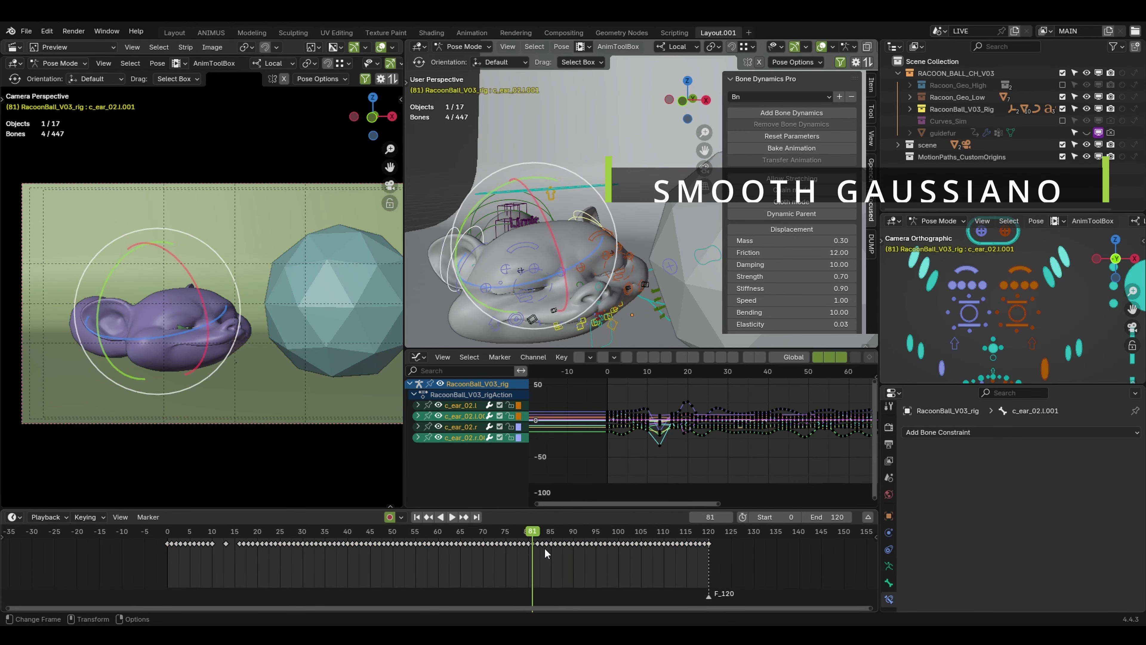
key("space")
left_click_drag(622, 551, 612, 540)
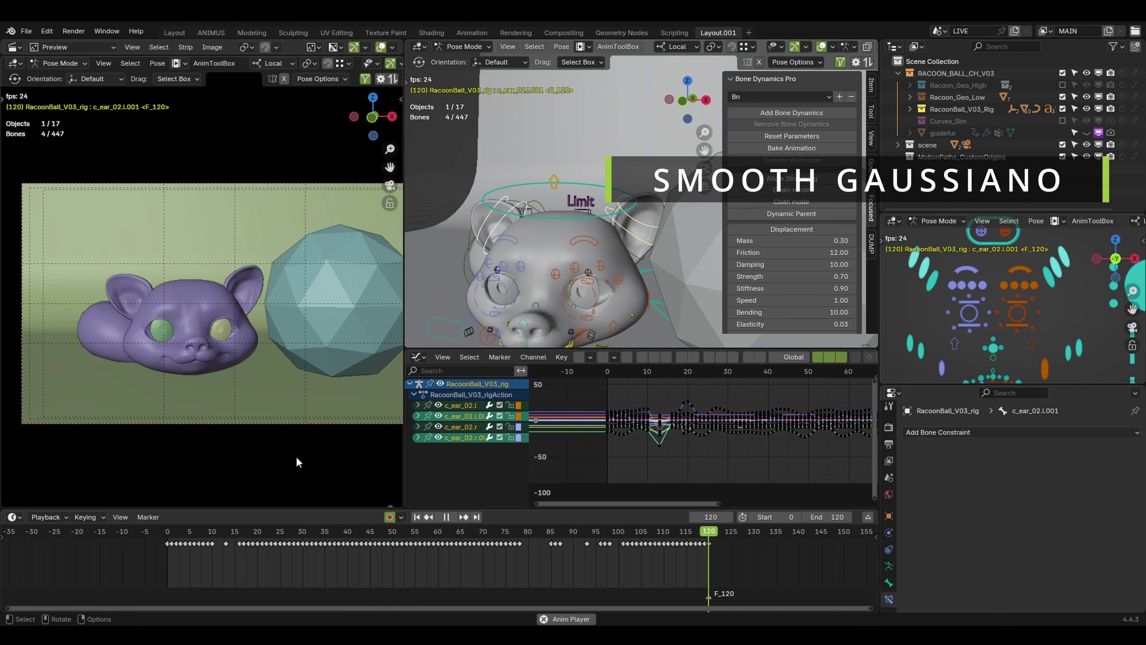
- Select all keyframes of the four ear controls, set their interpolation and apply Gaussian Smooth to the curves
key("Escape")
key("Home")
key("a")
left_click(562, 356)
mouse_move(641, 476)
left_click(752, 492)
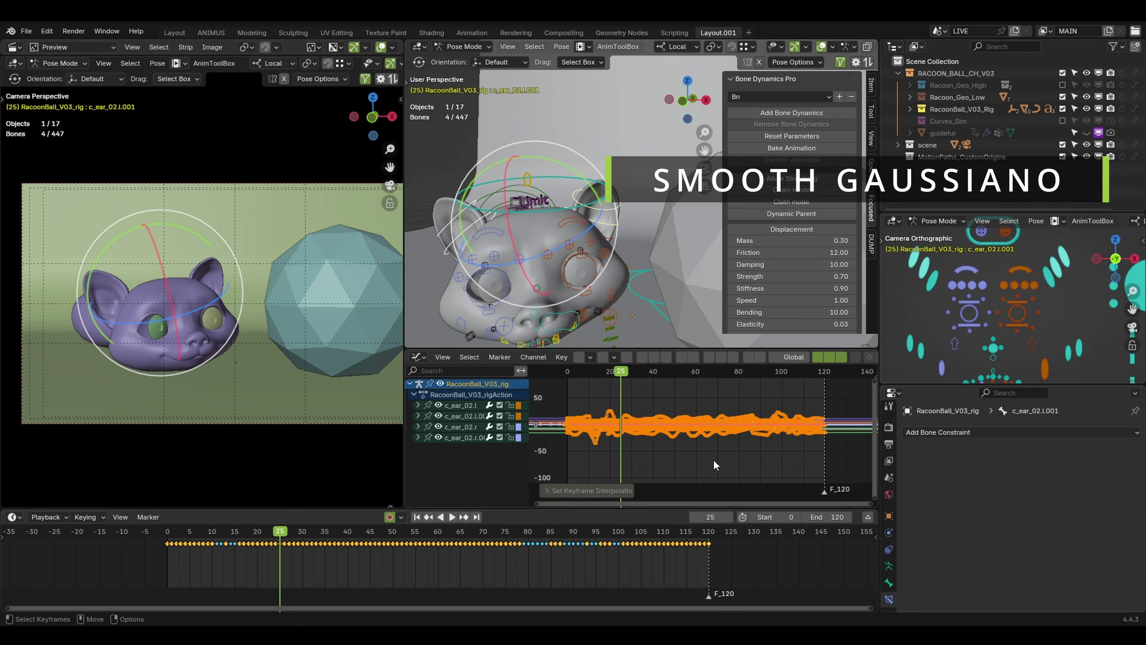
key("space")
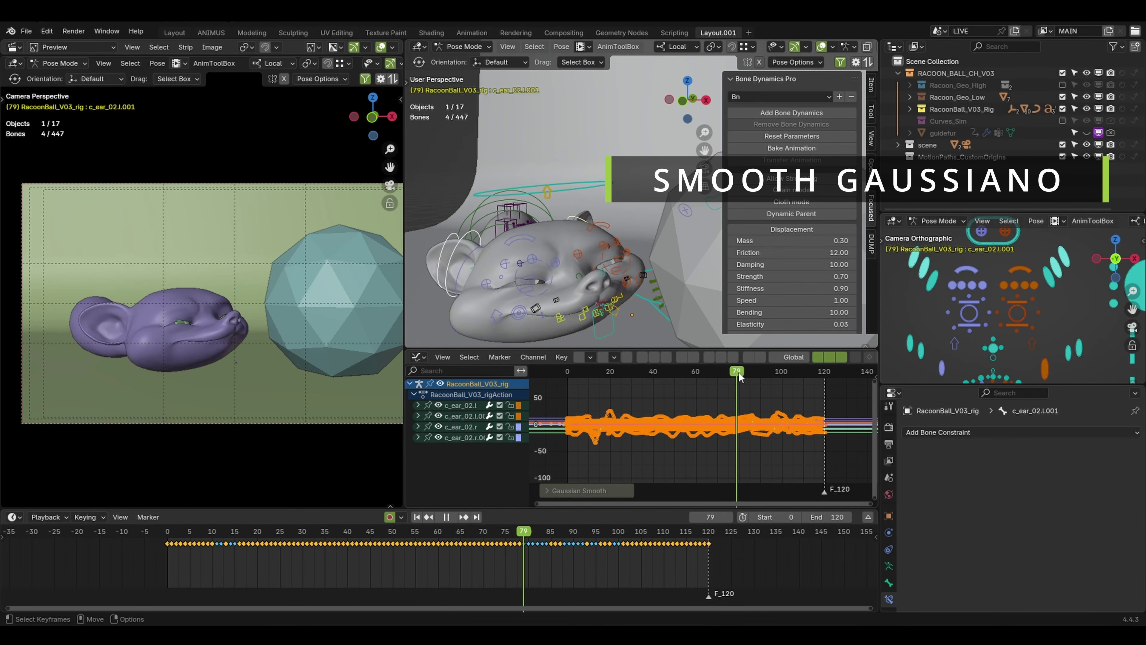
- Apply Gaussian Smooth twice to the ear keyframes between about frames 87 and 107, and play the result
left_click_drag(739, 373, 775, 375)
left_click_drag(752, 391, 796, 460)
key("alt+o")
left_click(783, 459)
middle_click_drag(783, 459, 724, 451, "ctrl")
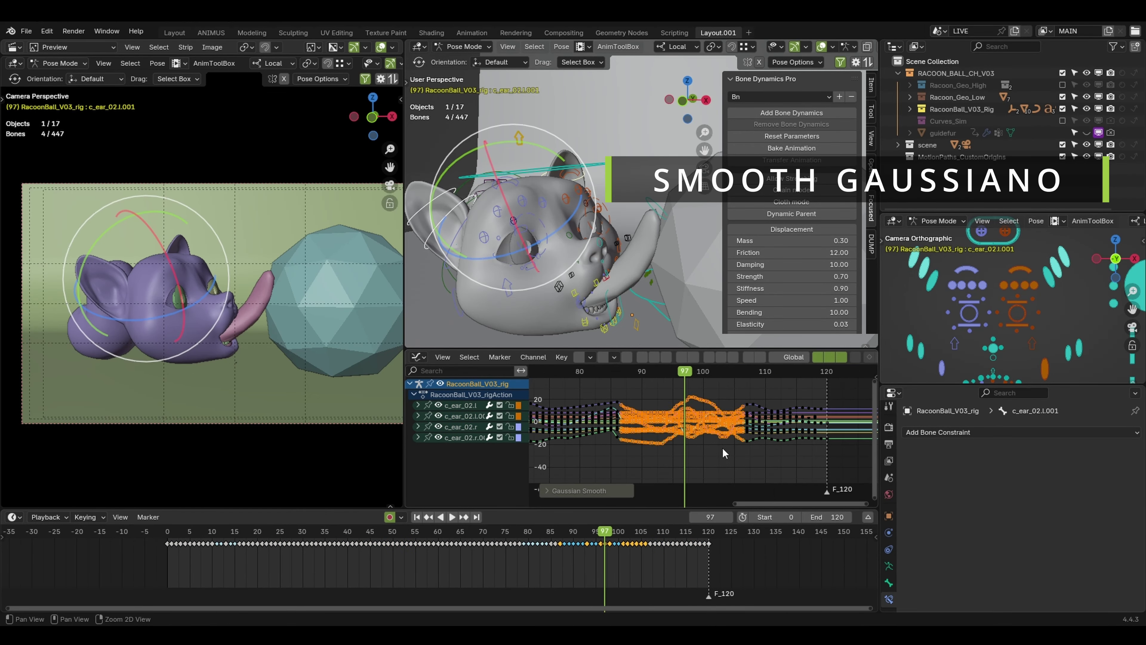
key("alt+o")
left_click(740, 463)
key("space")
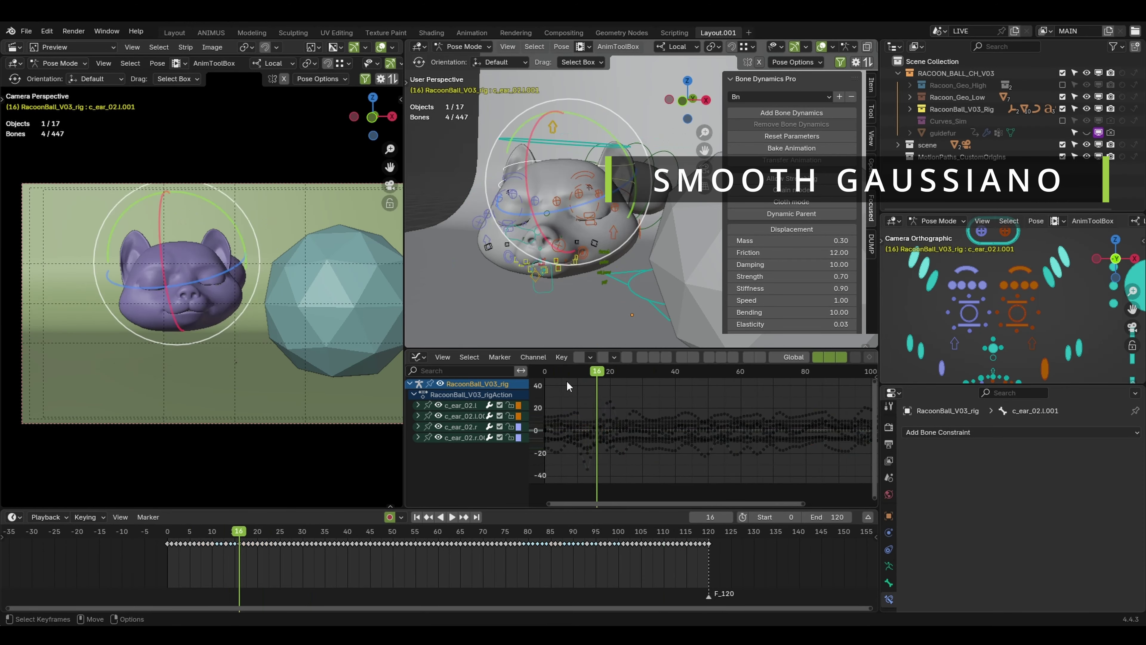
- Apply Gaussian Smooth at about 22% to the ear keyframes between about frames 8 and 20, and play the animation
left_click_drag(557, 393, 632, 472)
key("alt+o")
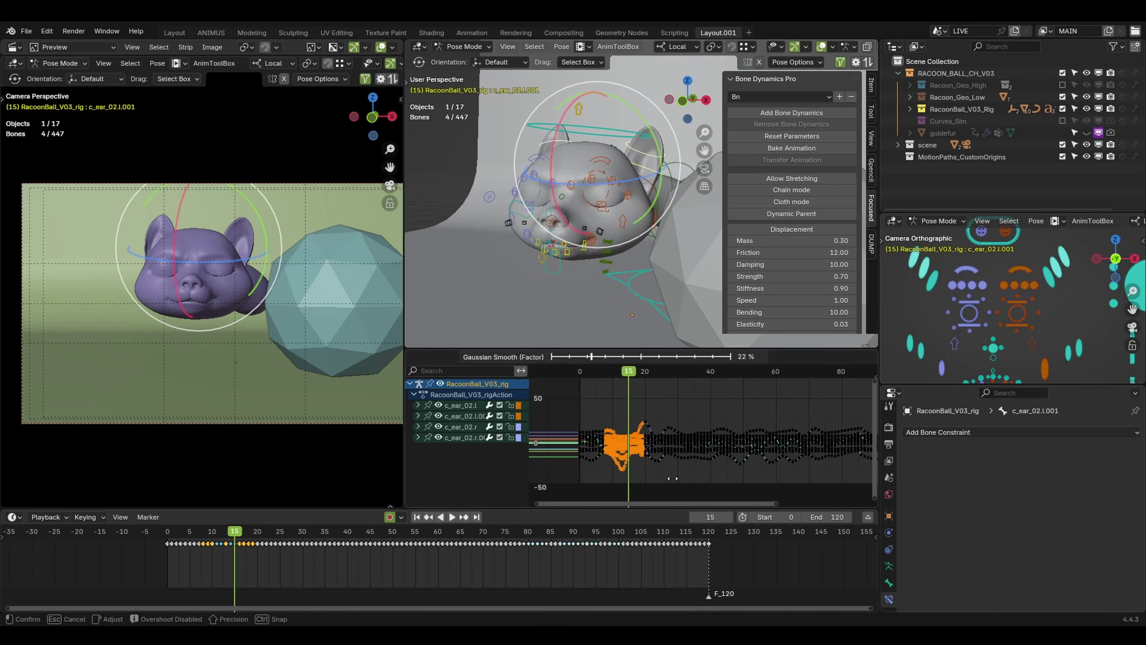
left_click(672, 478)
key("space")
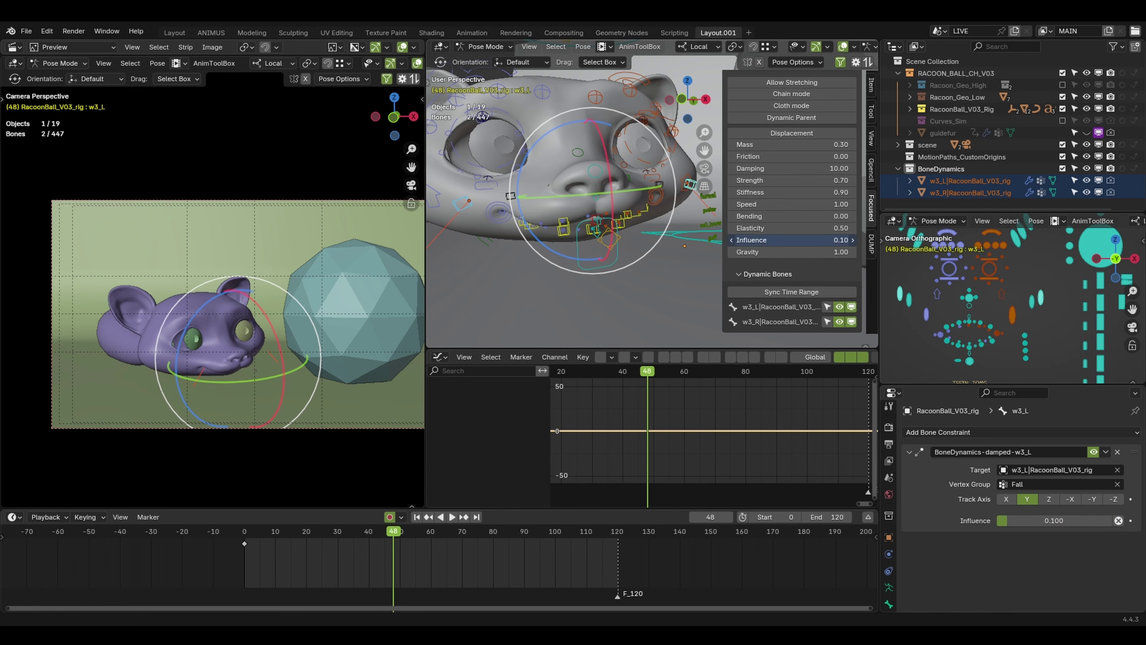
- Set the dynamics of w3_L and w3_R to mass 0.15 and influence 0.13, lower their gravity, and bake their animation
left_click_drag(558, 540, 608, 537)
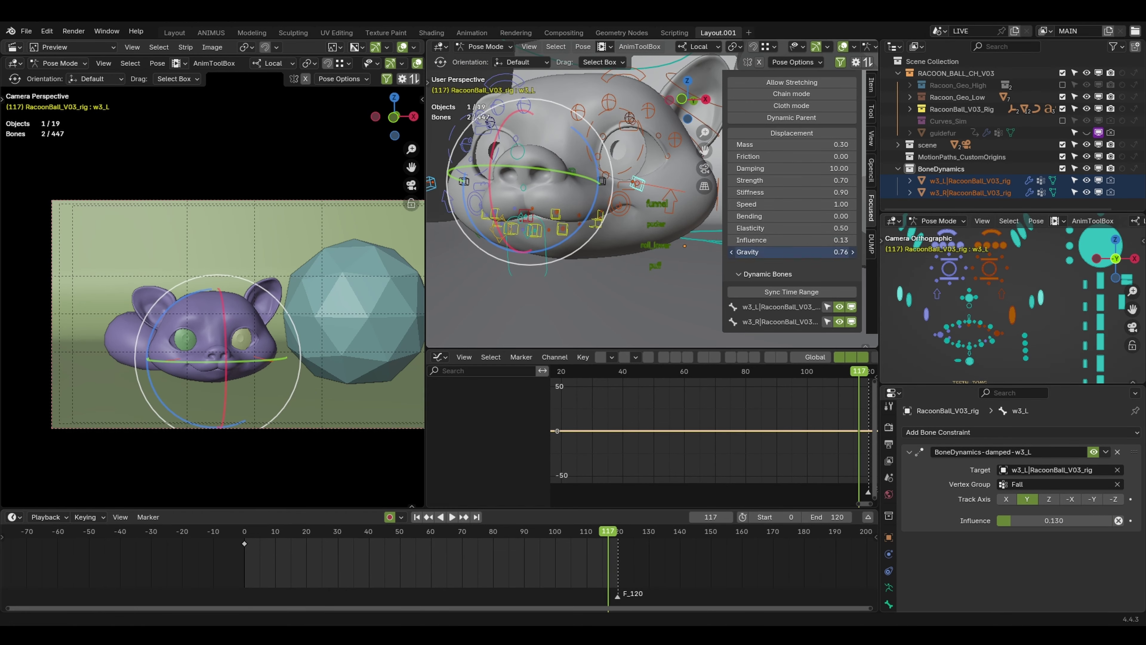
key("space")
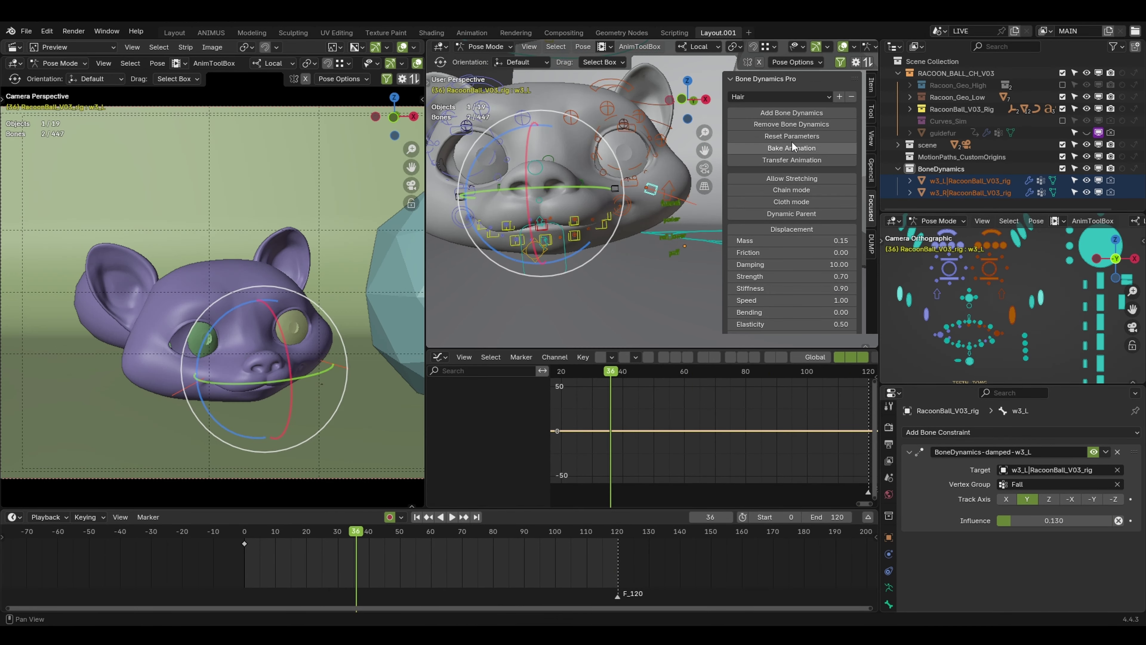
left_click(793, 149)
left_click(761, 244)
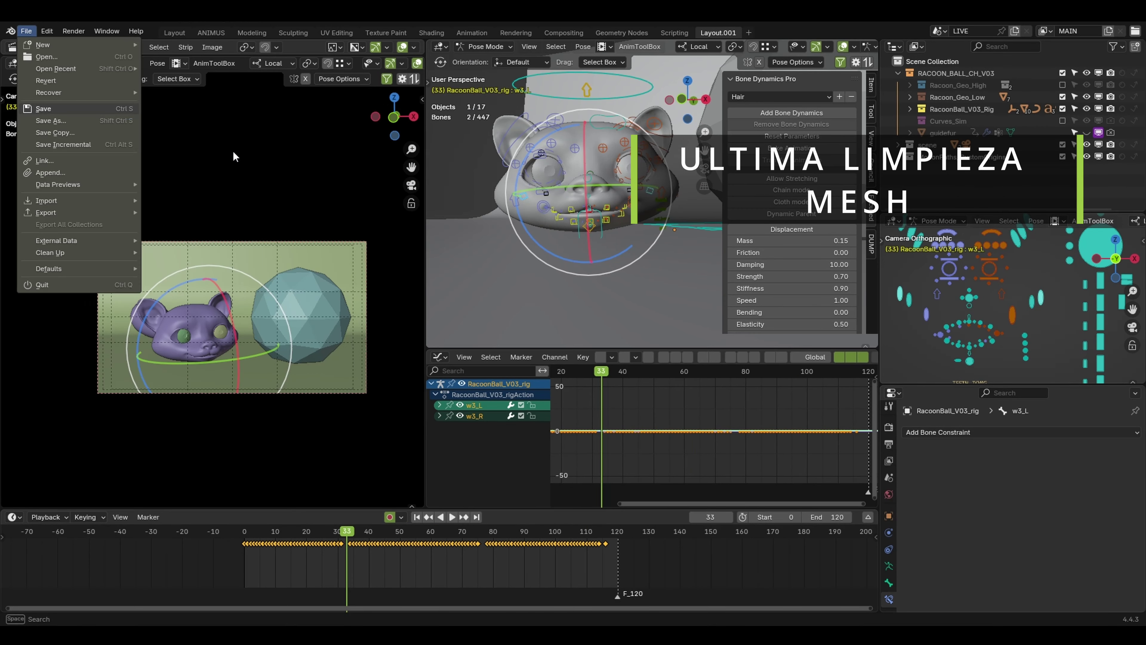
- Save the file, and switch the visible character mesh from the Racoon_Geo_Low collection to Racoon_Geo_High
key("ctrl+s")
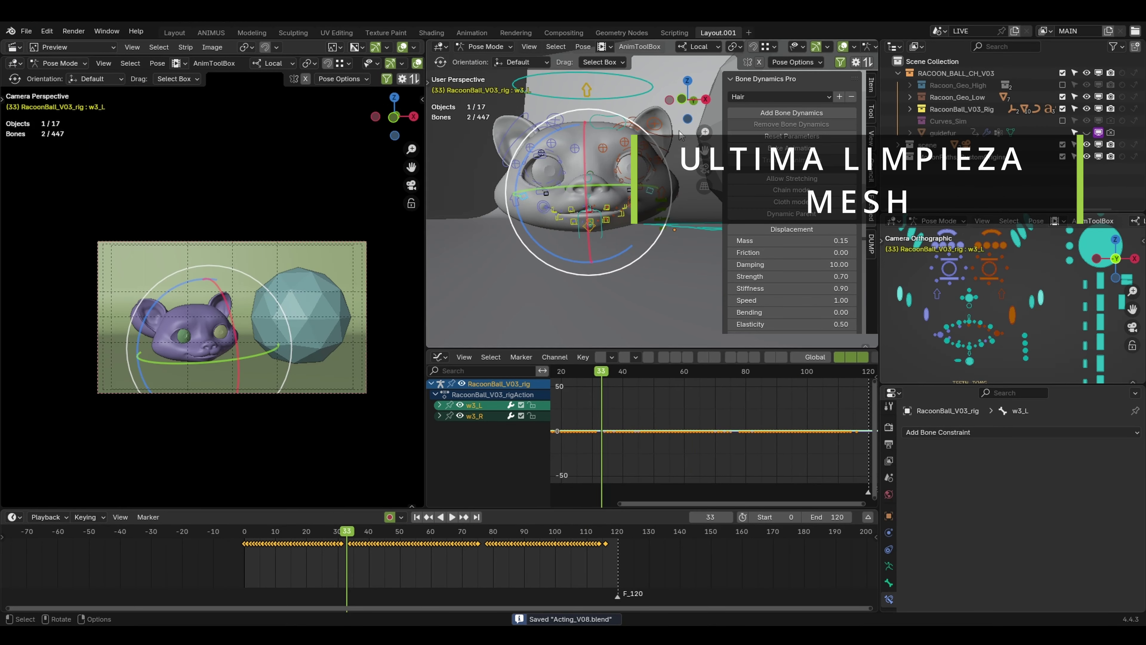
left_click(1063, 97)
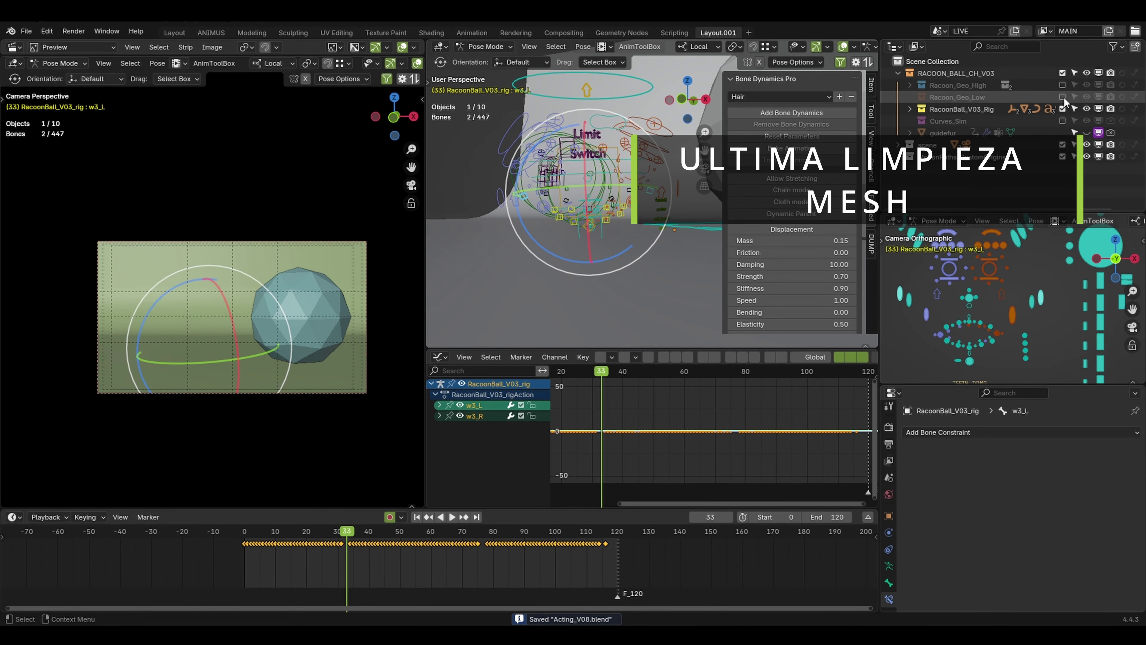
left_click(1063, 85)
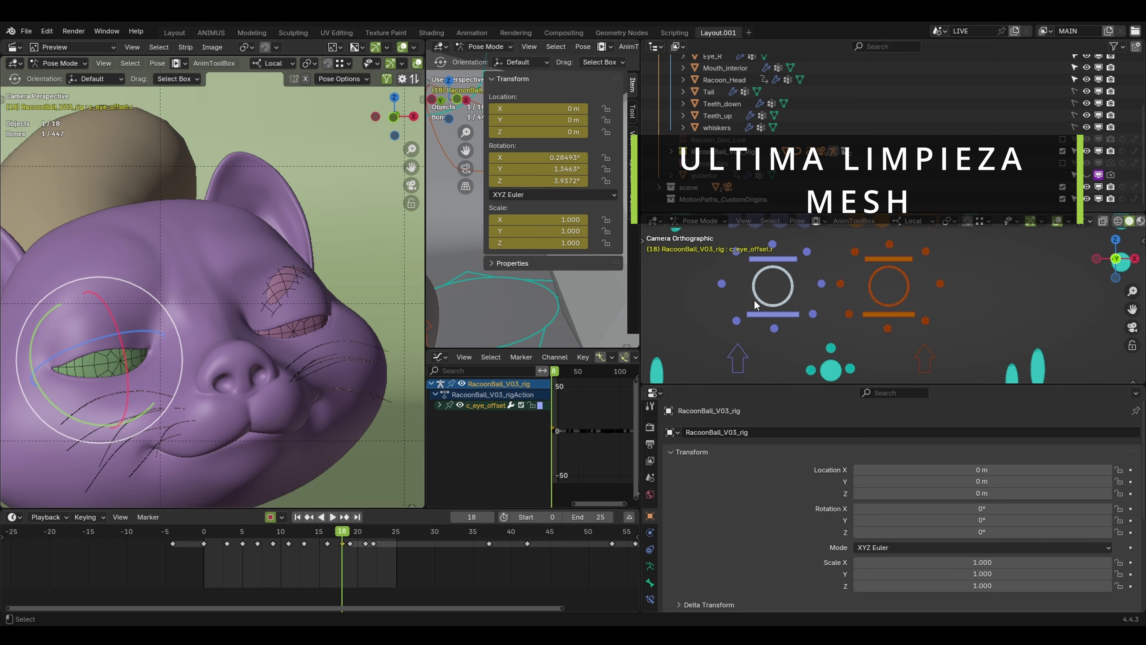
- Adjust the c_eye_offset.l and c_eyebrow_full.l controls at frame 18, and key the left eye controls at frame 90
left_click(871, 294)
middle_click_drag(835, 280, 819, 298, "shift")
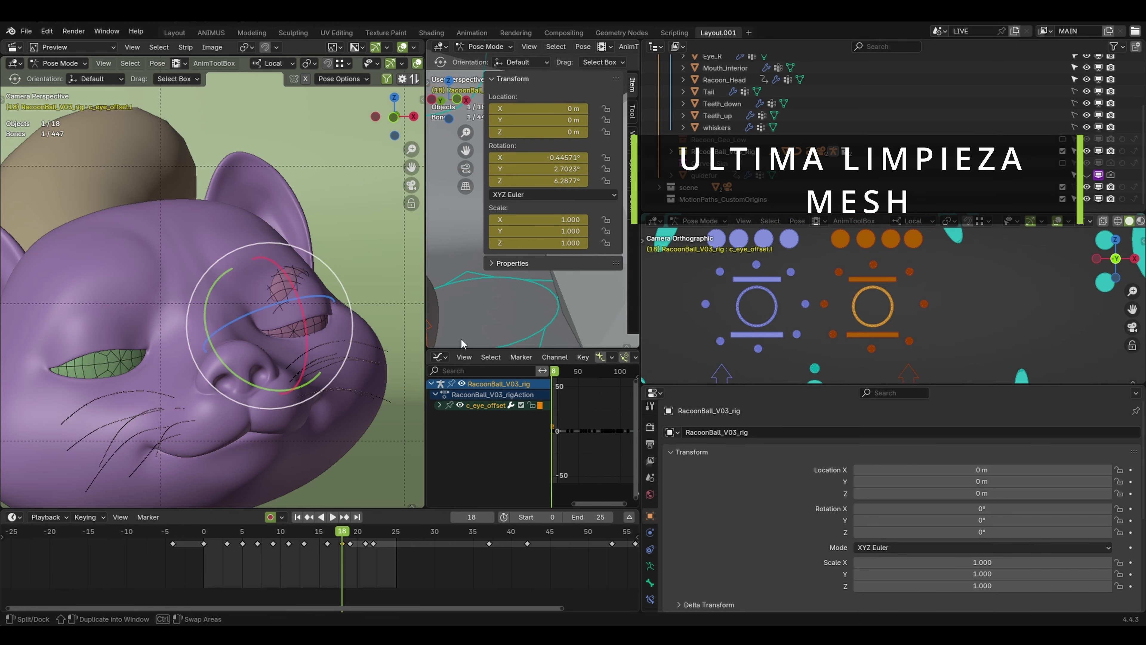
left_click_drag(246, 344, 239, 347)
middle_click_drag(835, 272, 818, 317, "shift")
left_click(862, 244)
left_click_drag(229, 258, 233, 255)
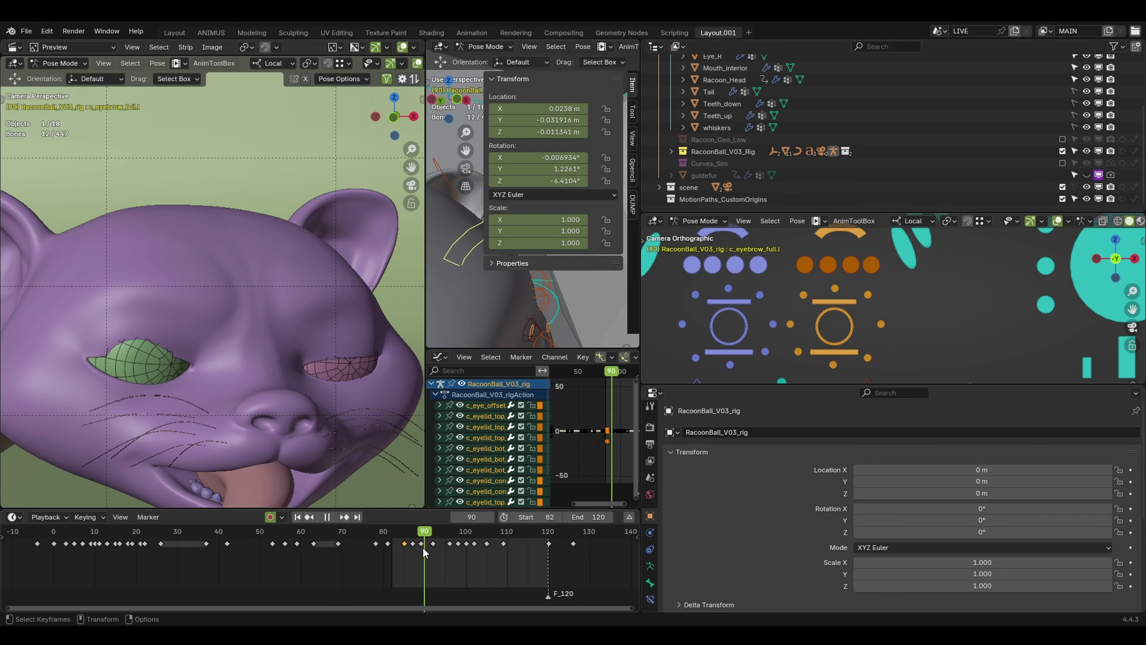
key("i")
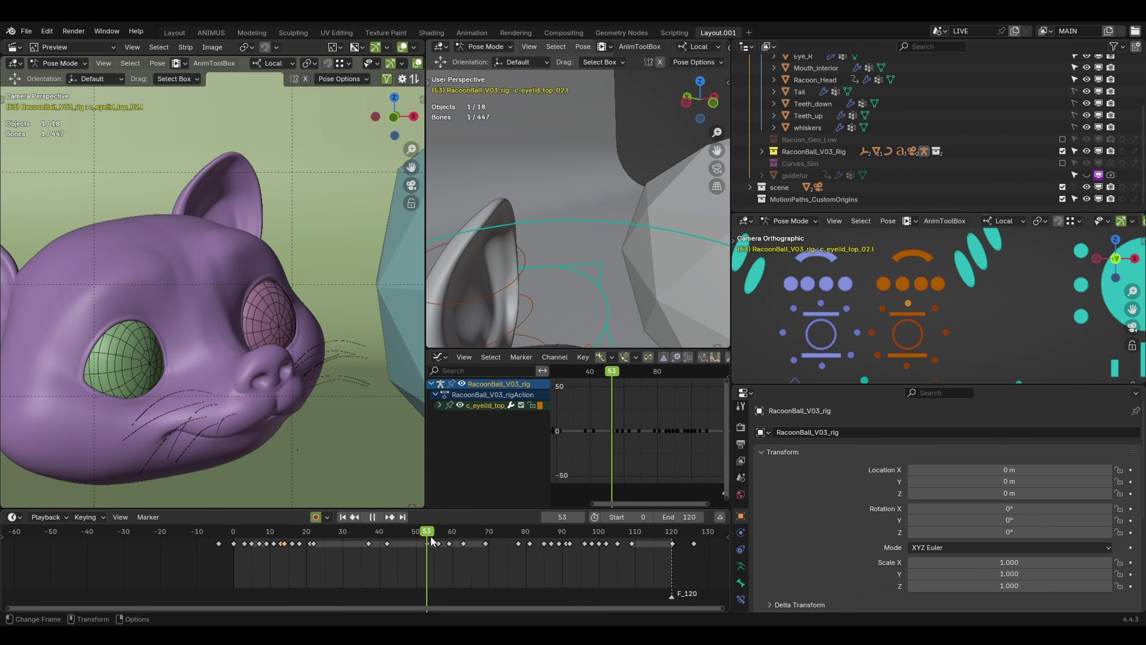
- Select the left upper-eyelid control c_eyelid_top_02.l together with neighbouring left-eye controls, and adjust their pose at a nearby keyframe
left_click_drag(565, 261, 570, 257)
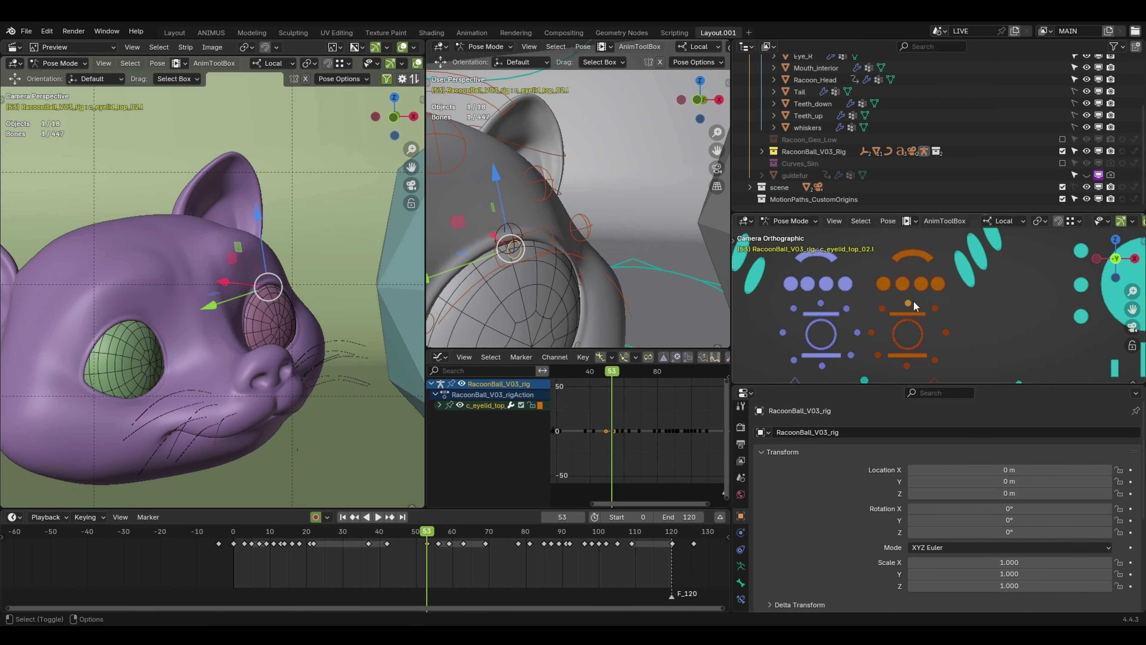
left_click(909, 314, "shift")
left_click(934, 309, "shift")
key("Up")
key("Up")
key("Down")
key("Down")
key("Down")
left_click_drag(253, 284, 256, 288)
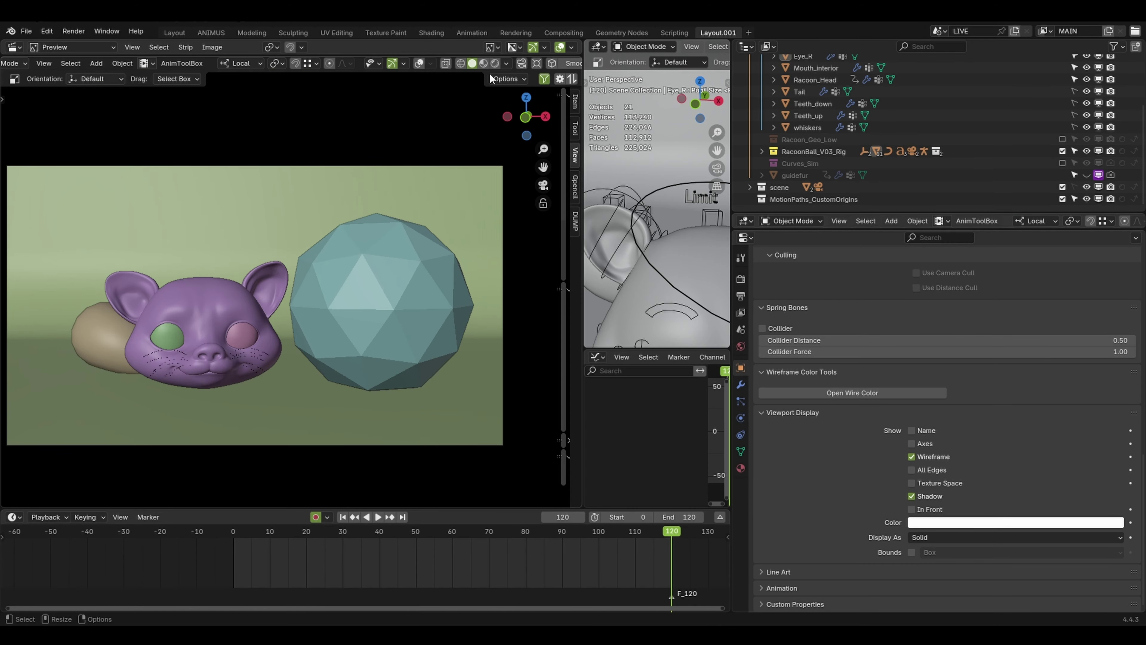
- Display the camera view with Material Preview shading at frame 120, and frame the whole scene in the user perspective view
scroll(848, 115, "up", 5)
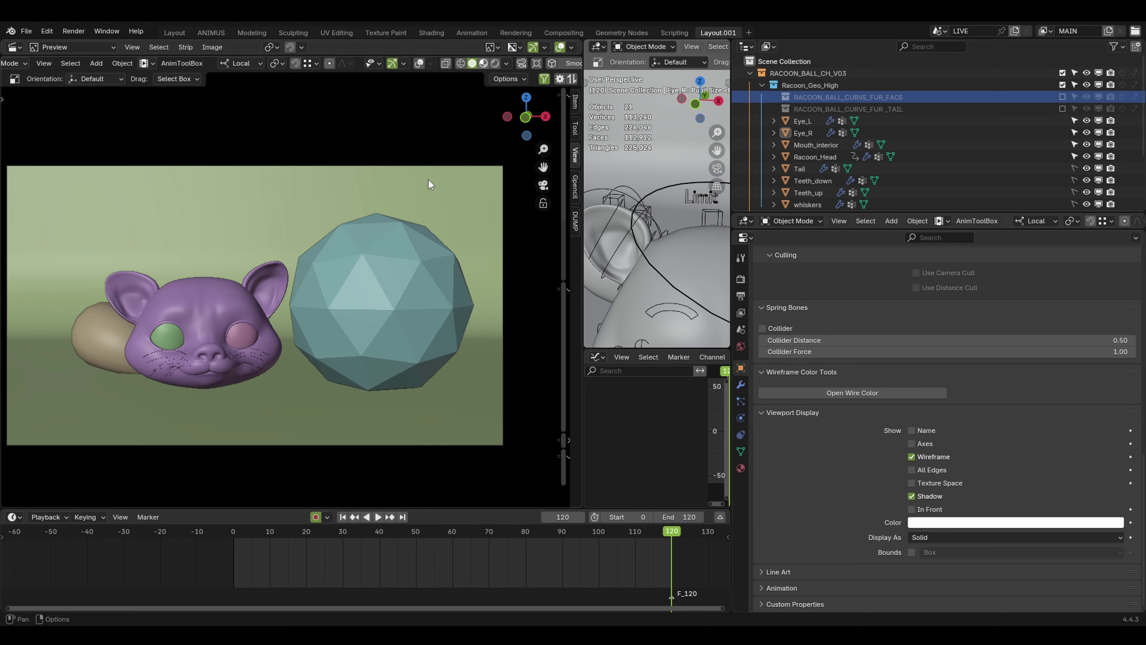
left_click(484, 63)
left_click_drag(546, 533, 672, 537)
scroll(632, 289, "down", 10)
middle_click_drag(639, 200, 649, 205)
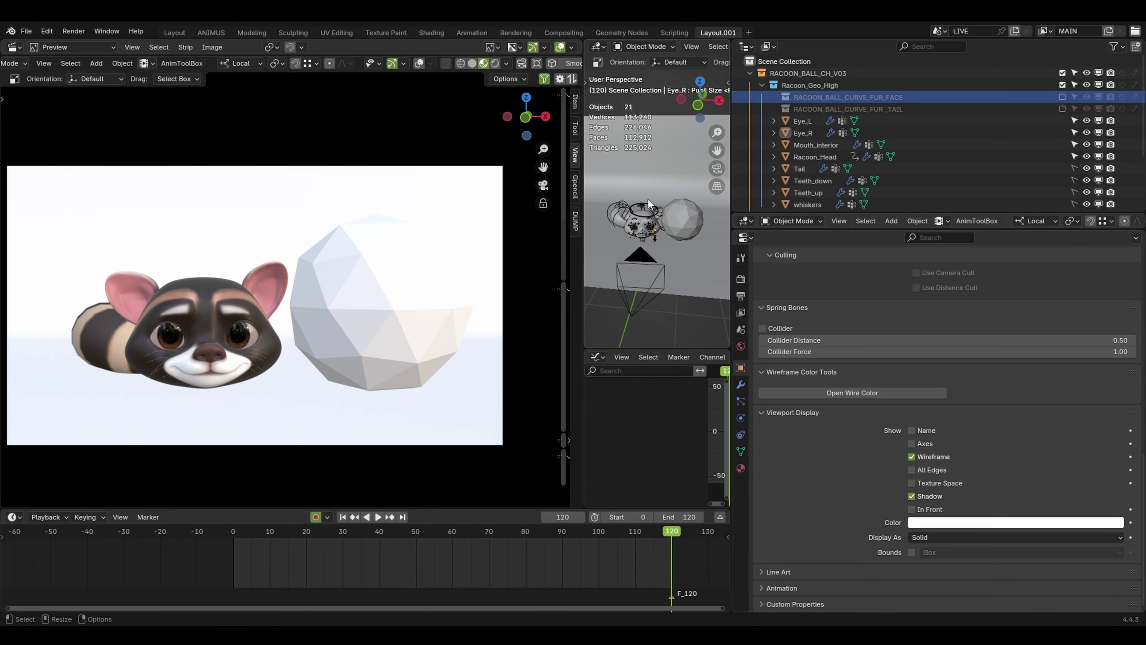
- Give the Plane in the scene collection a new material and set its base color to a light lavender blue
scroll(767, 174, "down", 5)
left_click(751, 188)
scroll(767, 181, "down", 3)
left_click(797, 175)
left_click(741, 469)
left_click(884, 327)
left_click(1021, 402)
left_click_drag(1114, 218, 1115, 241)
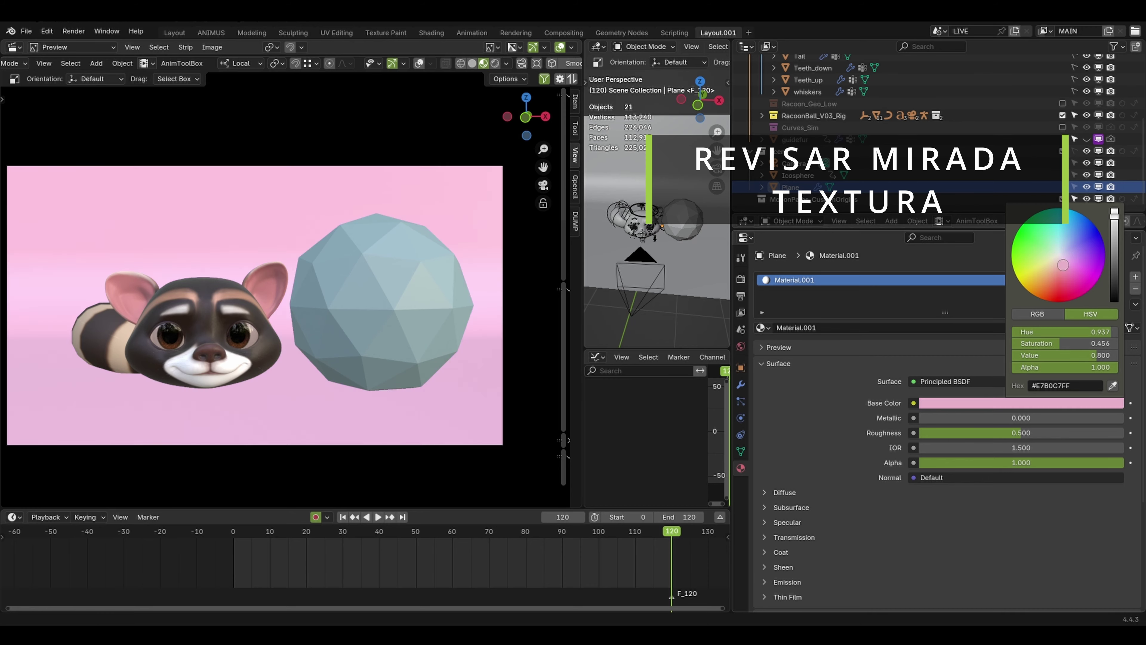
mouse_move(1063, 265)
left_mouse_down()
mouse_move(1047, 244)
mouse_move(1070, 252)
left_mouse_up()
- Play the textured animation and restart it from about frames 19 and 28 to review the raccoon's gaze
key("space")
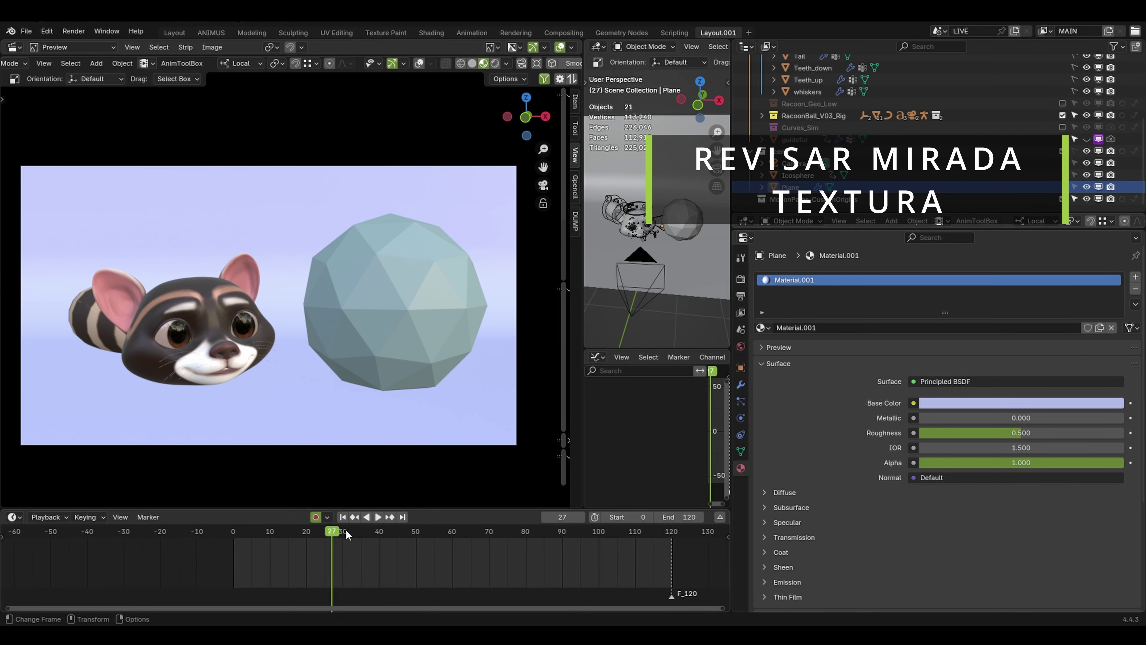
left_click(302, 535)
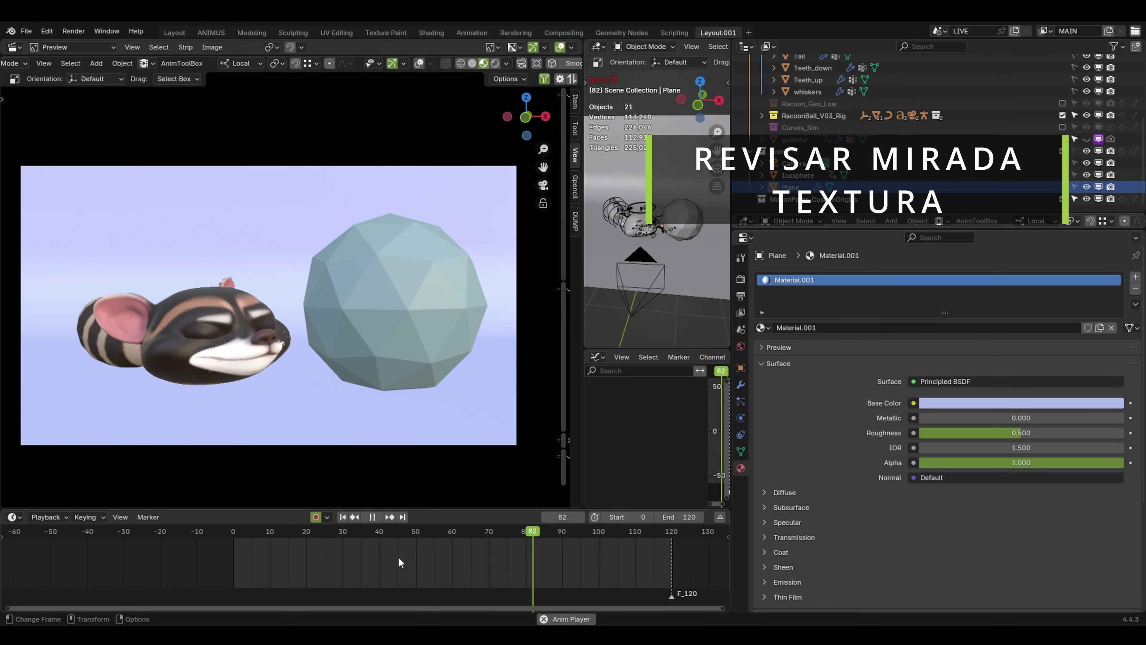
left_click(336, 534)
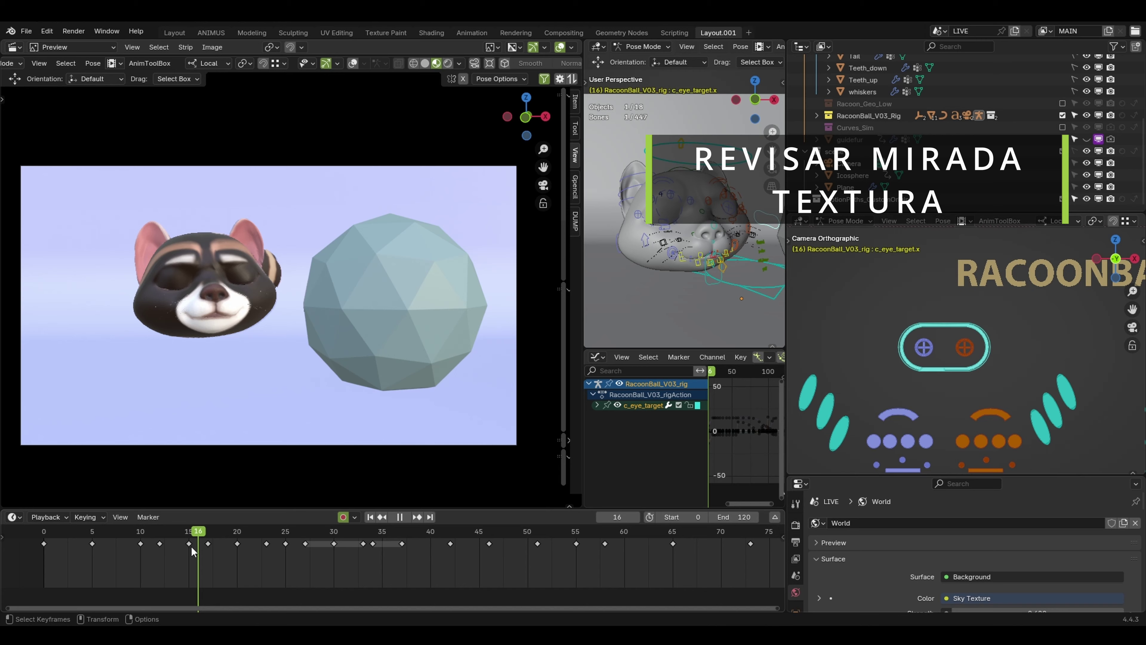
- Play the opening frames, and move the c_eye_target.x control at frame 20 to redirect the gaze
left_click(59, 551)
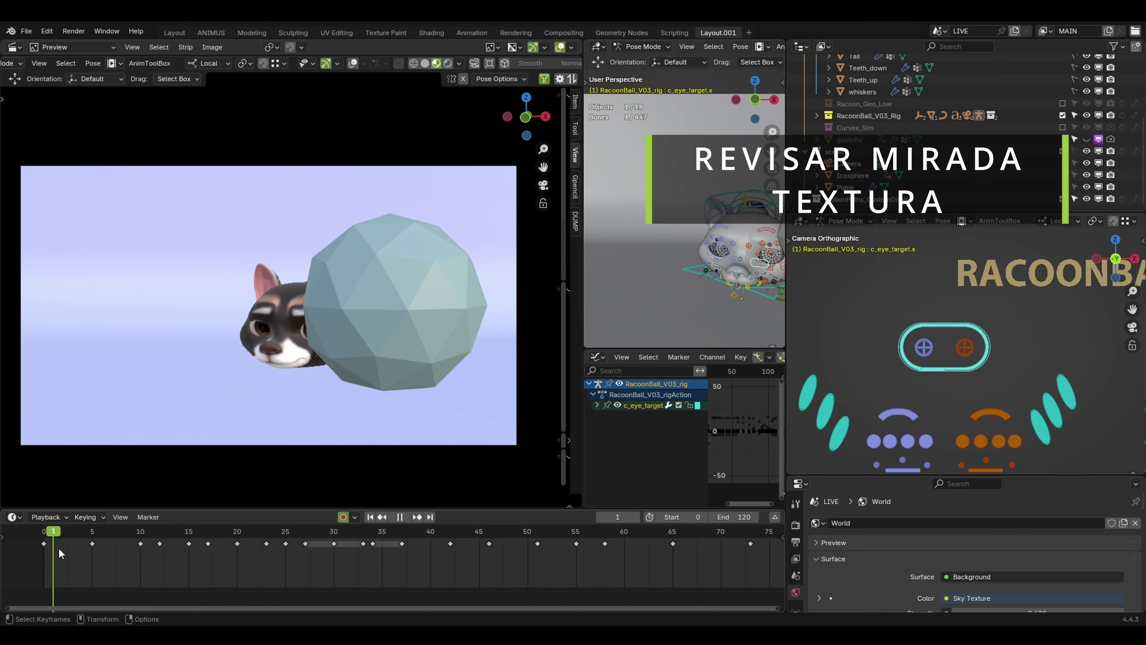
key("space")
key("g")
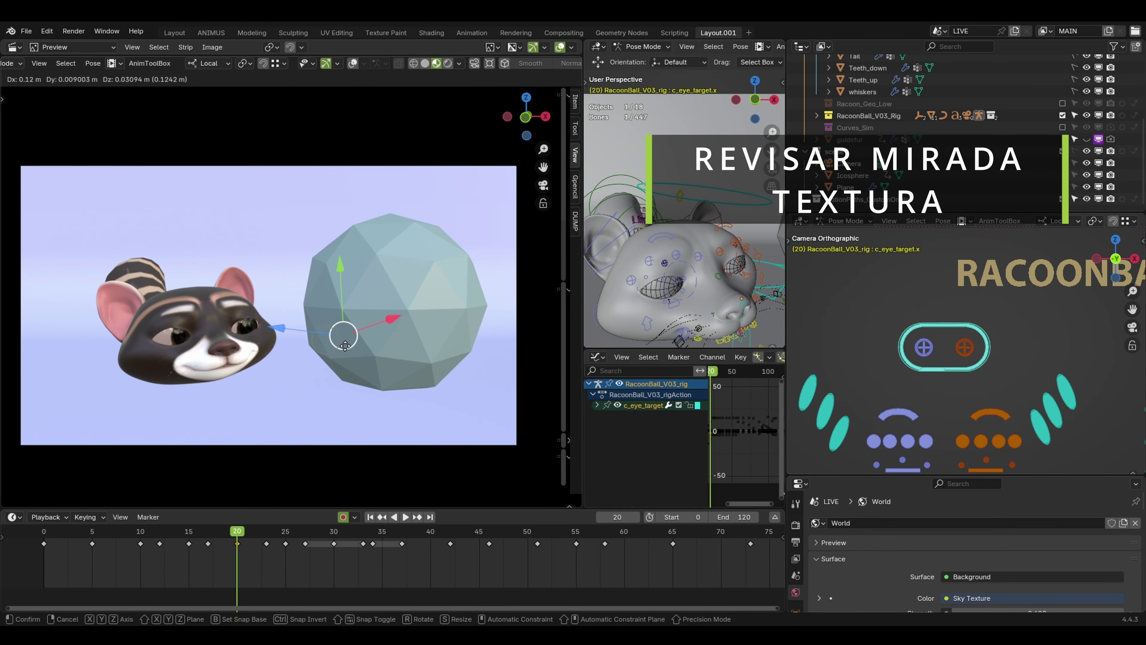
left_click(420, 307)
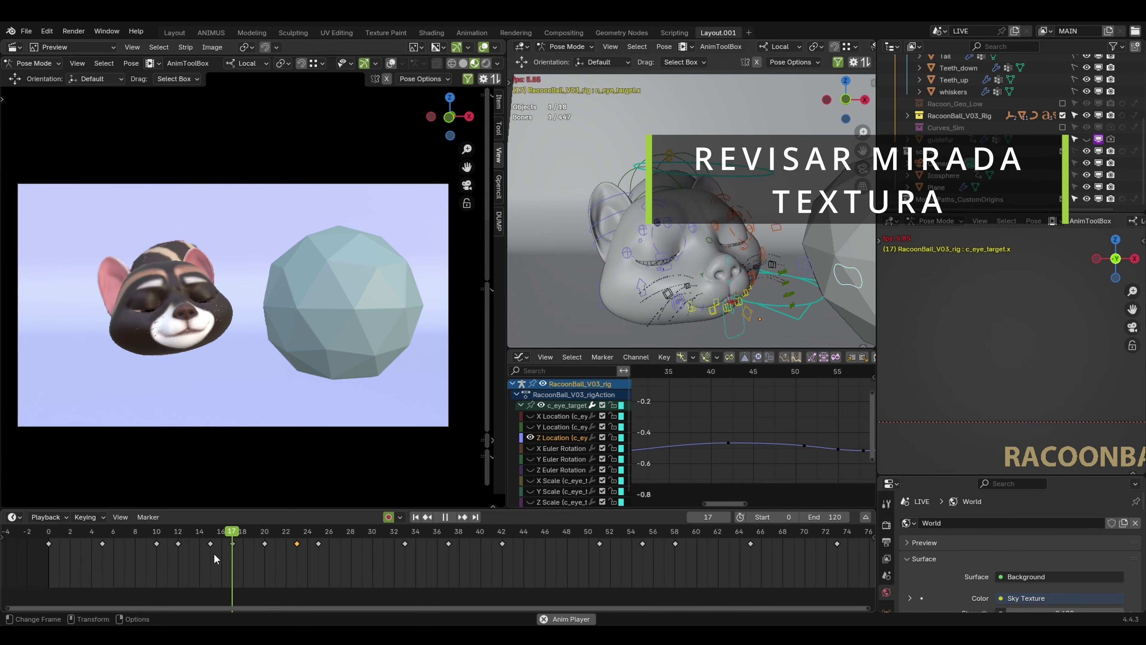